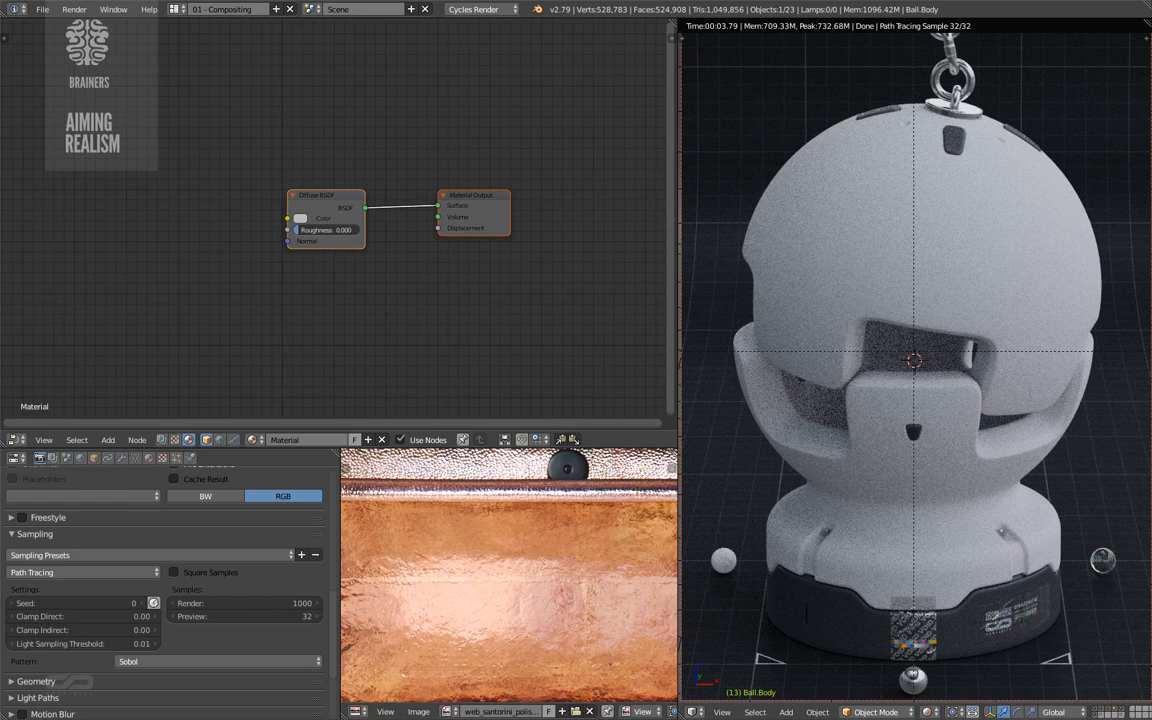
# - Maximize the copper bathtub reference image and examine how reflections distort across its rim and side
pyautogui.moveTo(255, 223); pyautogui.dragTo(252, 208, button='middle')
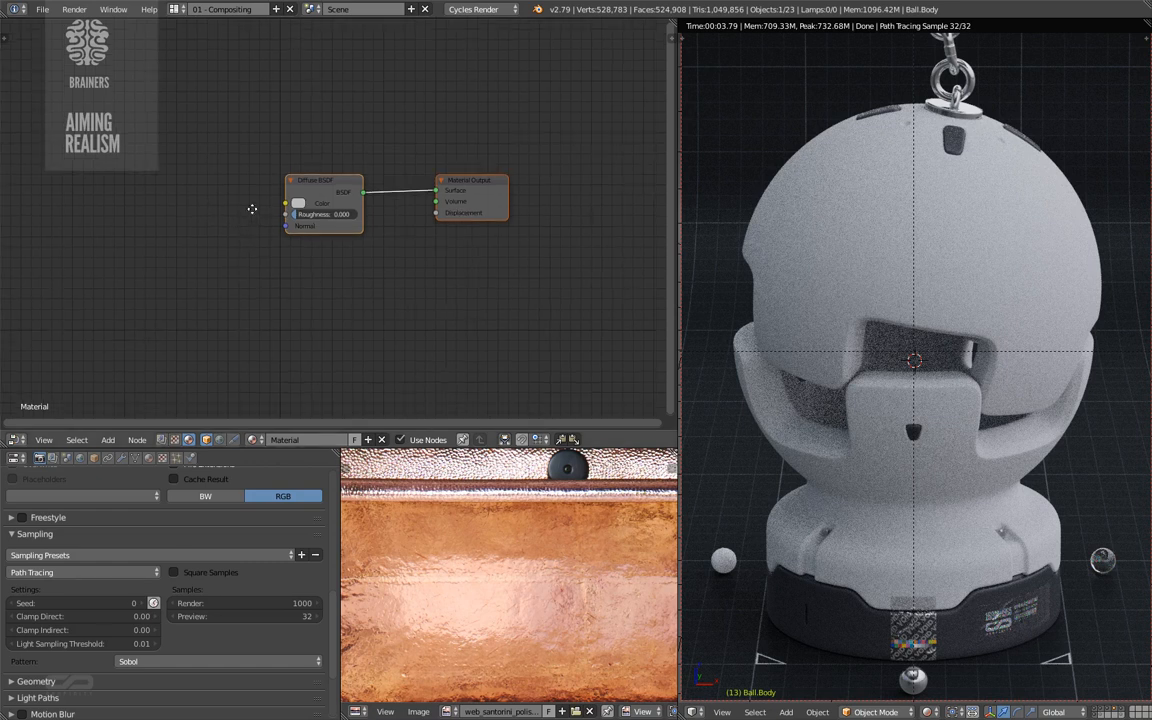
pyautogui.moveTo(401, 548); pyautogui.dragTo(440, 513, button='middle')
pyautogui.hotkey('shift', 'space')
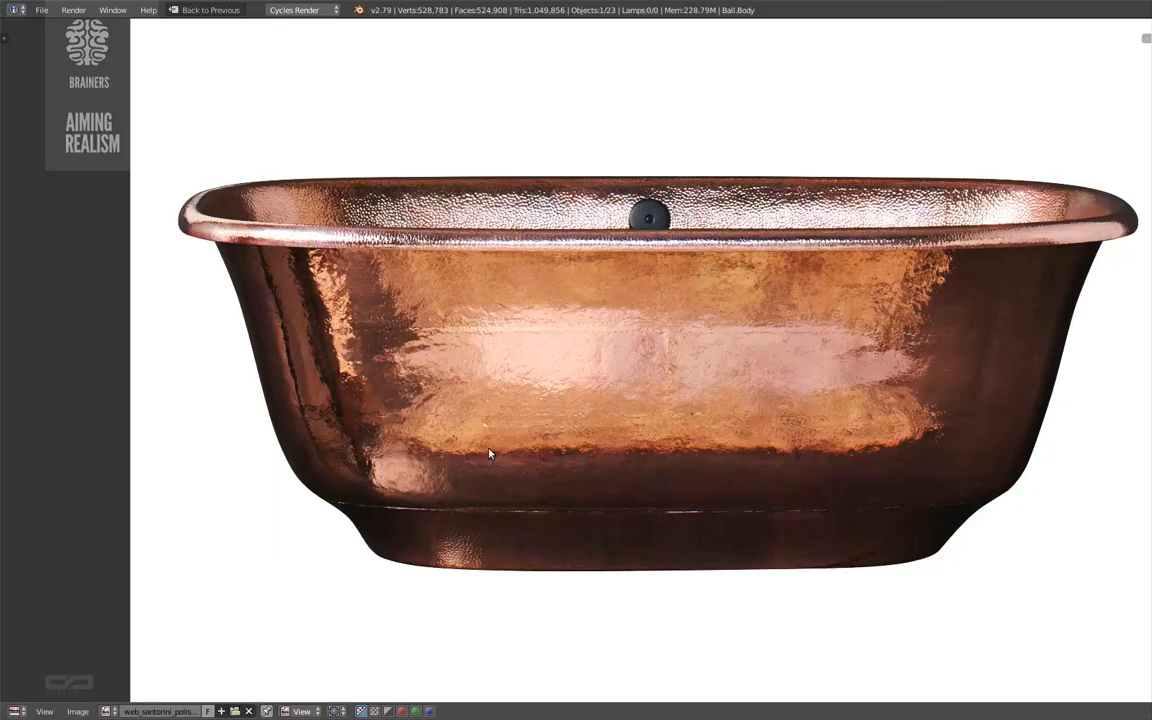
pyautogui.scroll(5, 445, 480)
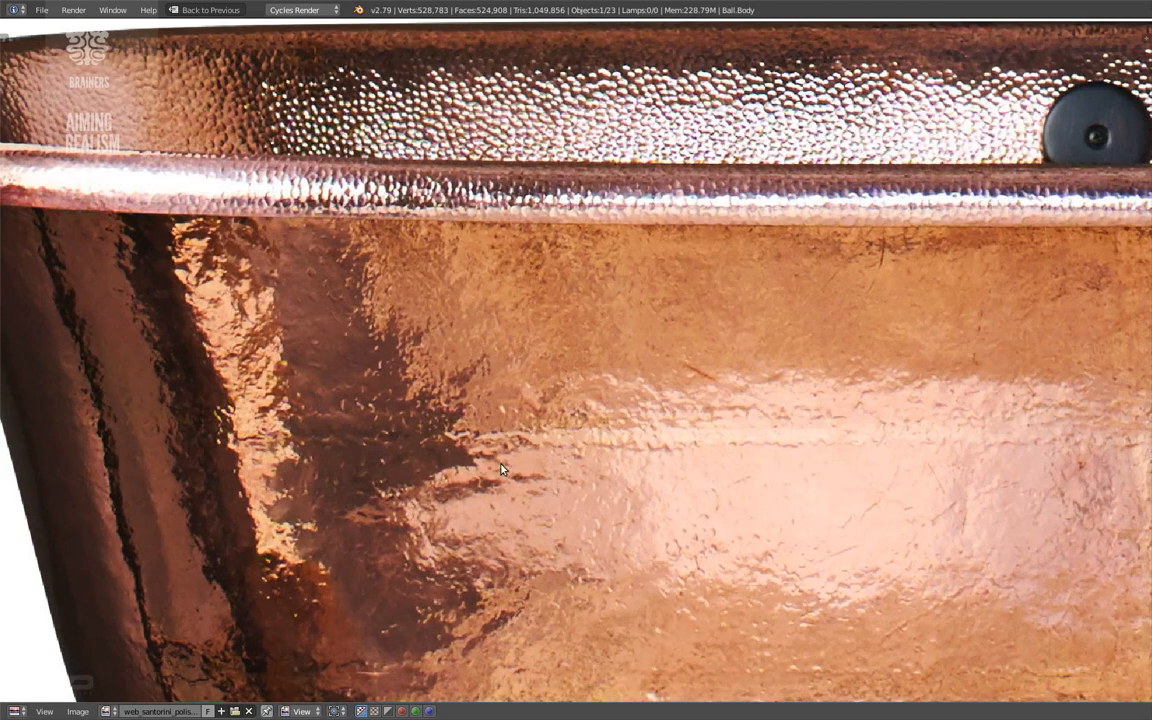
pyautogui.moveTo(563, 437); pyautogui.dragTo(506, 415, button='middle')
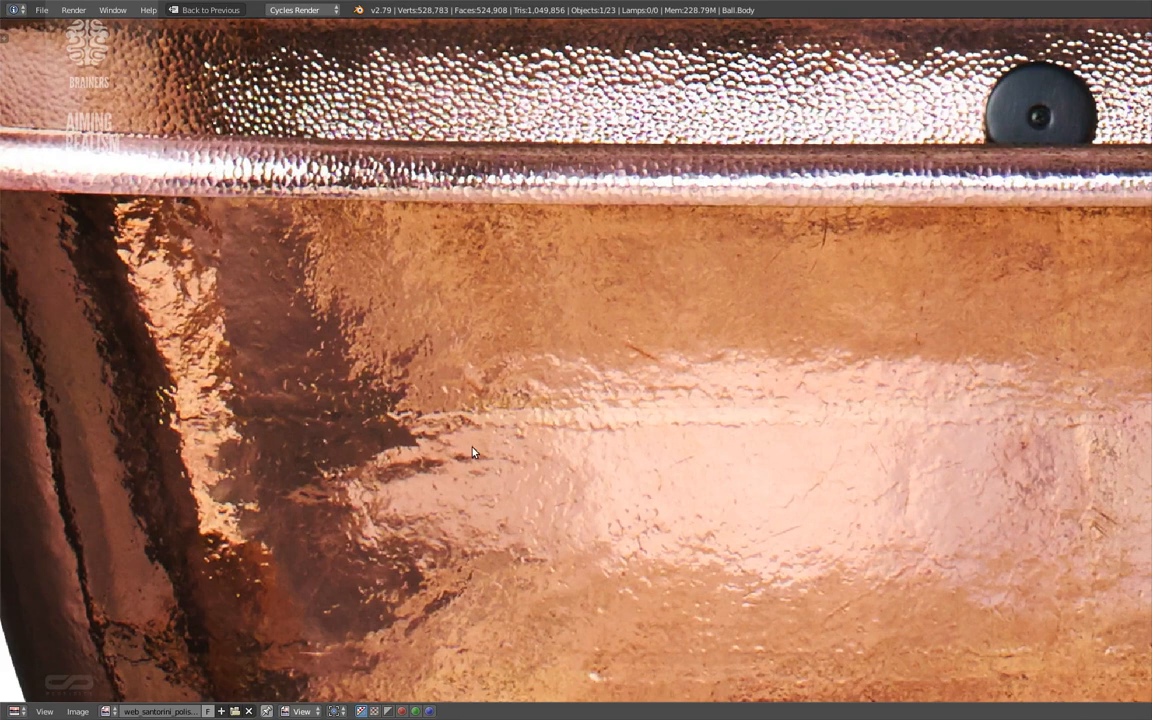
pyautogui.moveTo(473, 453); pyautogui.dragTo(509, 418, button='middle')
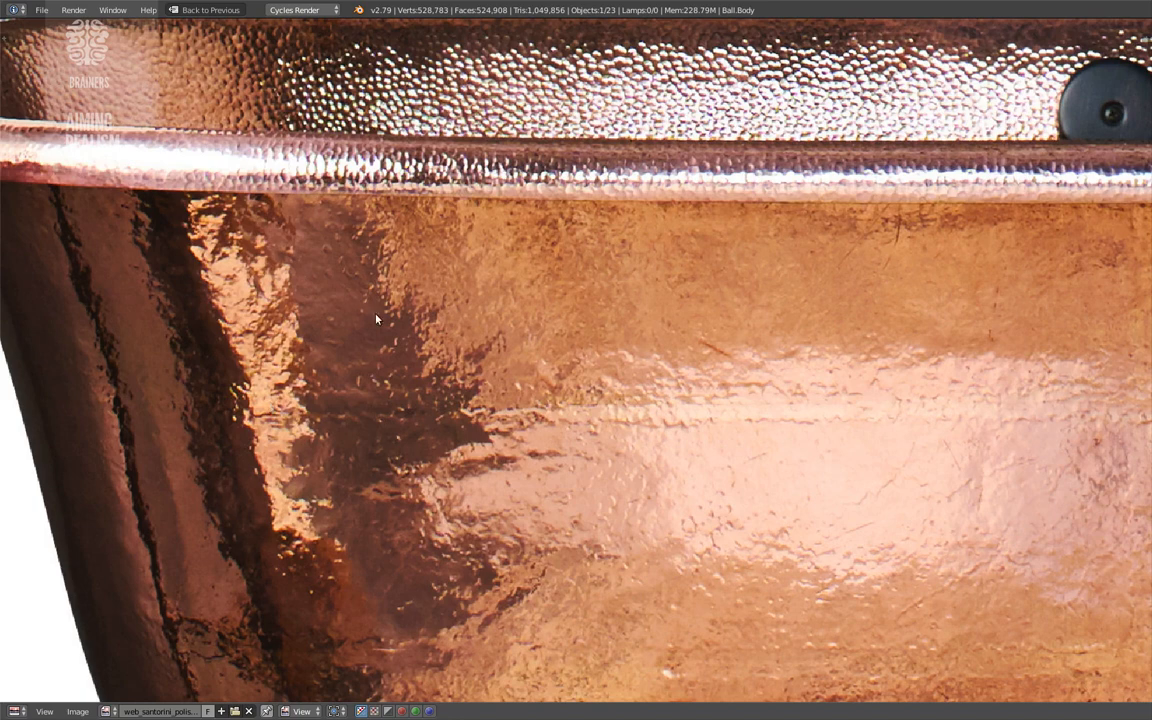
pyautogui.scroll(-1, 362, 358)
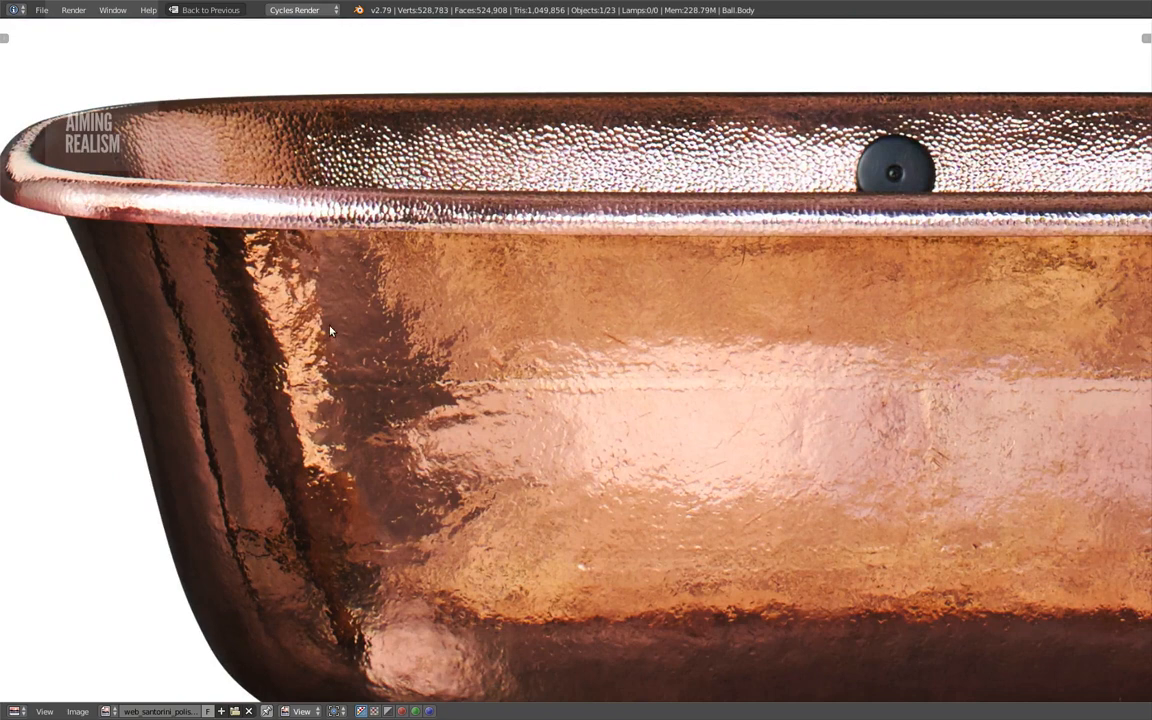
pyautogui.moveTo(630, 441); pyautogui.dragTo(478, 407, button='middle')
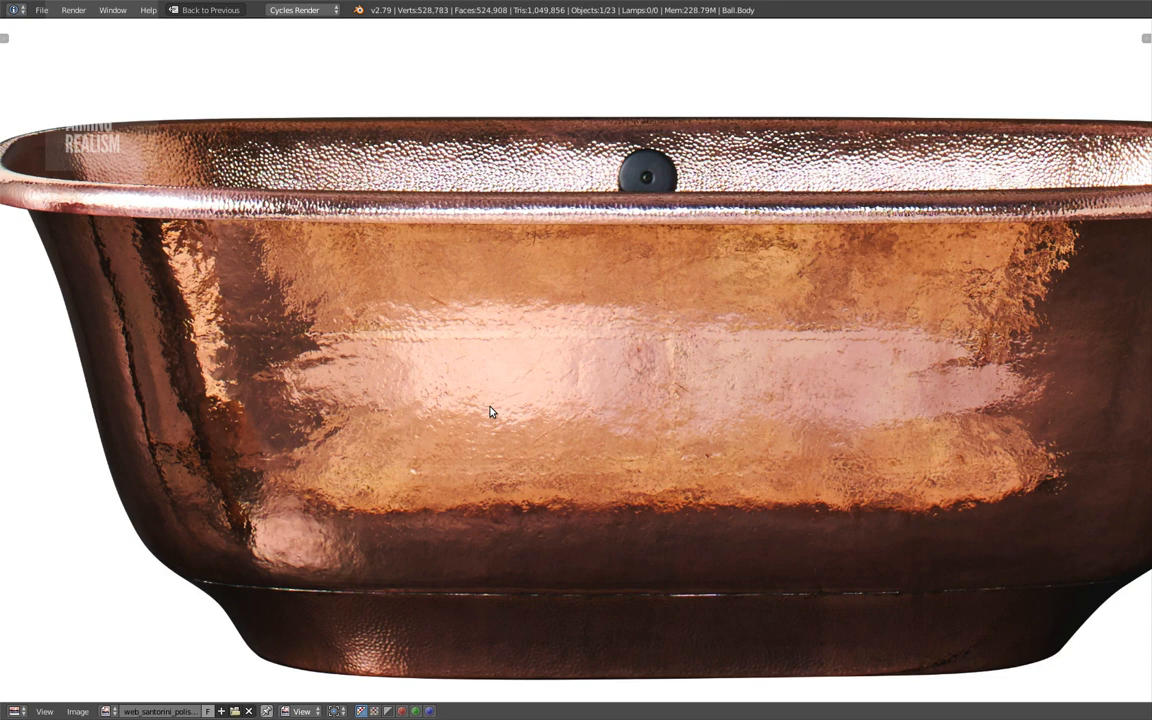
pyautogui.moveTo(174, 454); pyautogui.dragTo(236, 462, button='middle')
pyautogui.scroll(3, 282, 406)
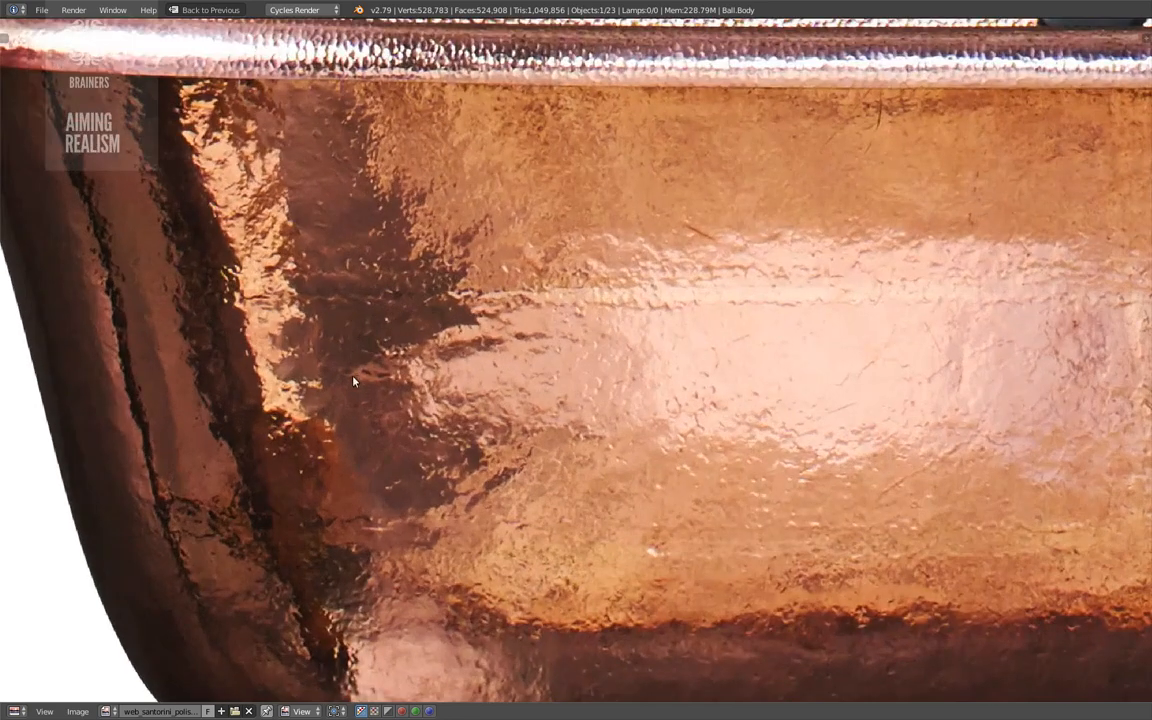
pyautogui.moveTo(353, 381); pyautogui.dragTo(329, 403, button='middle')
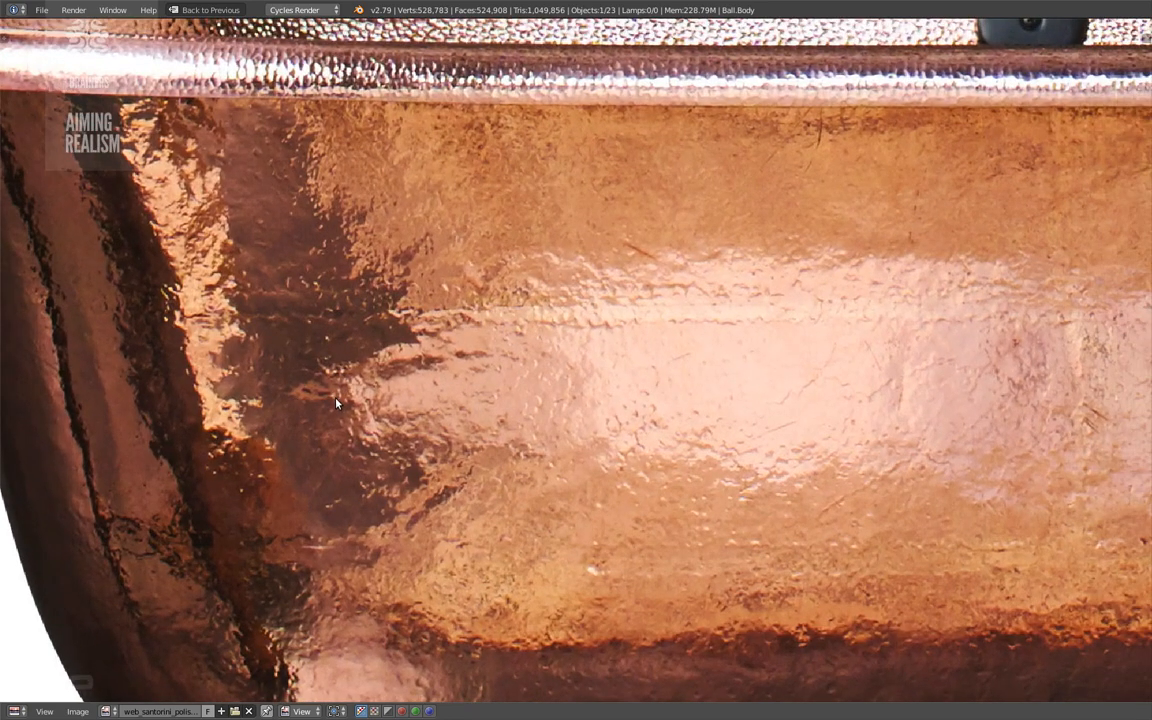
# - Examine the fine surface detail inside the bright reflection on the bathtub's side at close range
pyautogui.hotkey('ctrl', 'space')
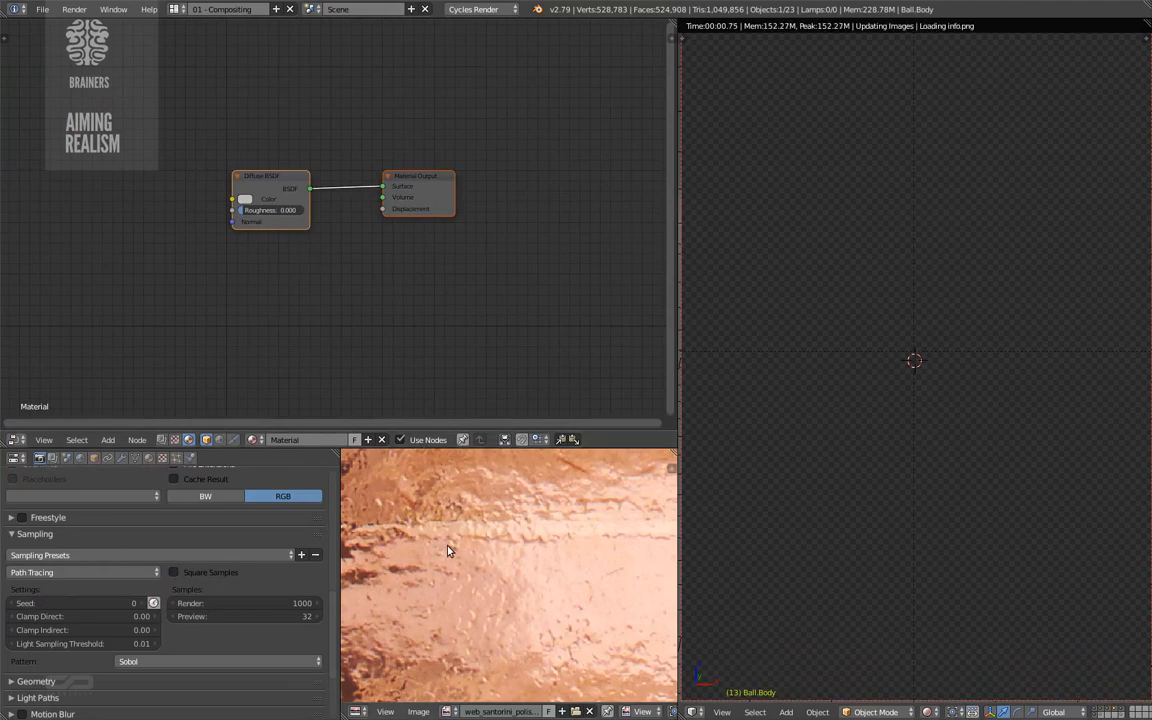
pyautogui.hotkey('ctrl', 'space')
pyautogui.scroll(3, 609, 419)
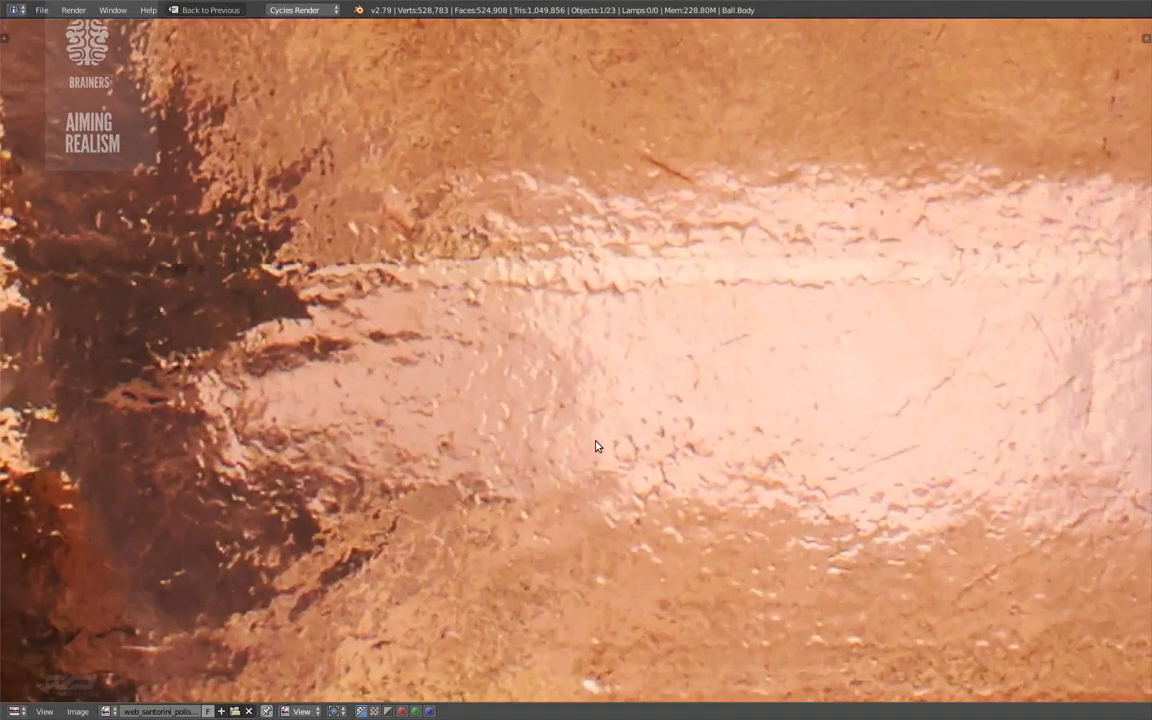
pyautogui.scroll(2, 596, 446)
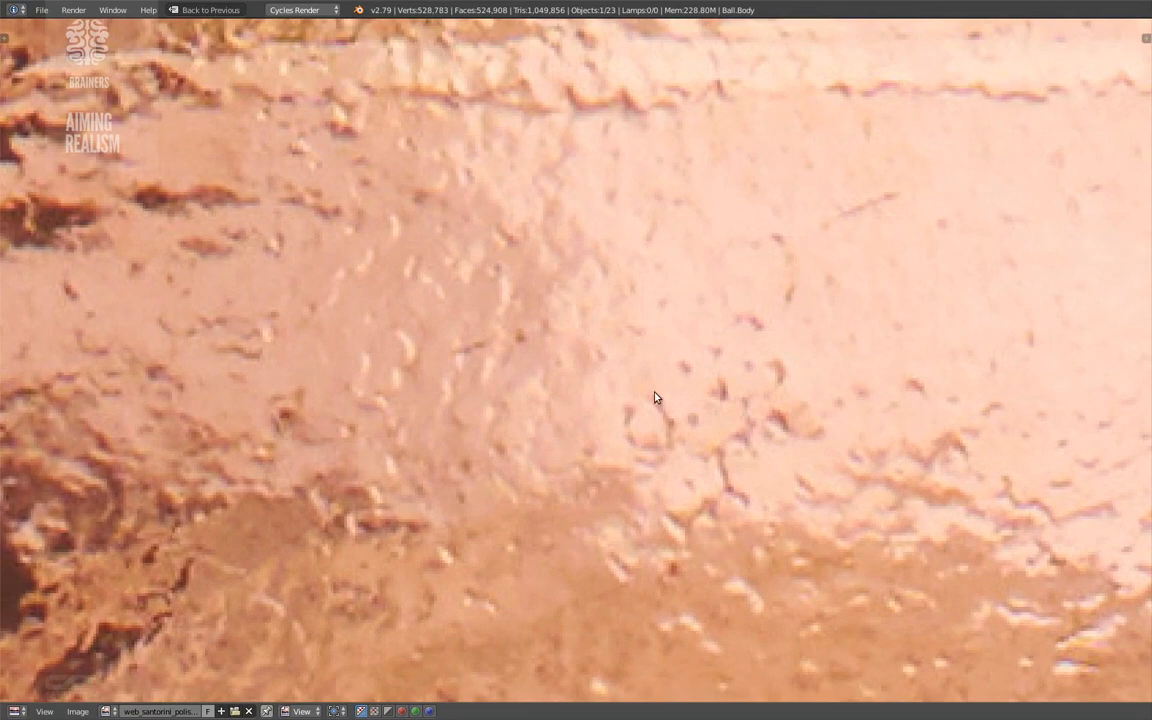
pyautogui.scroll(2, 669, 496)
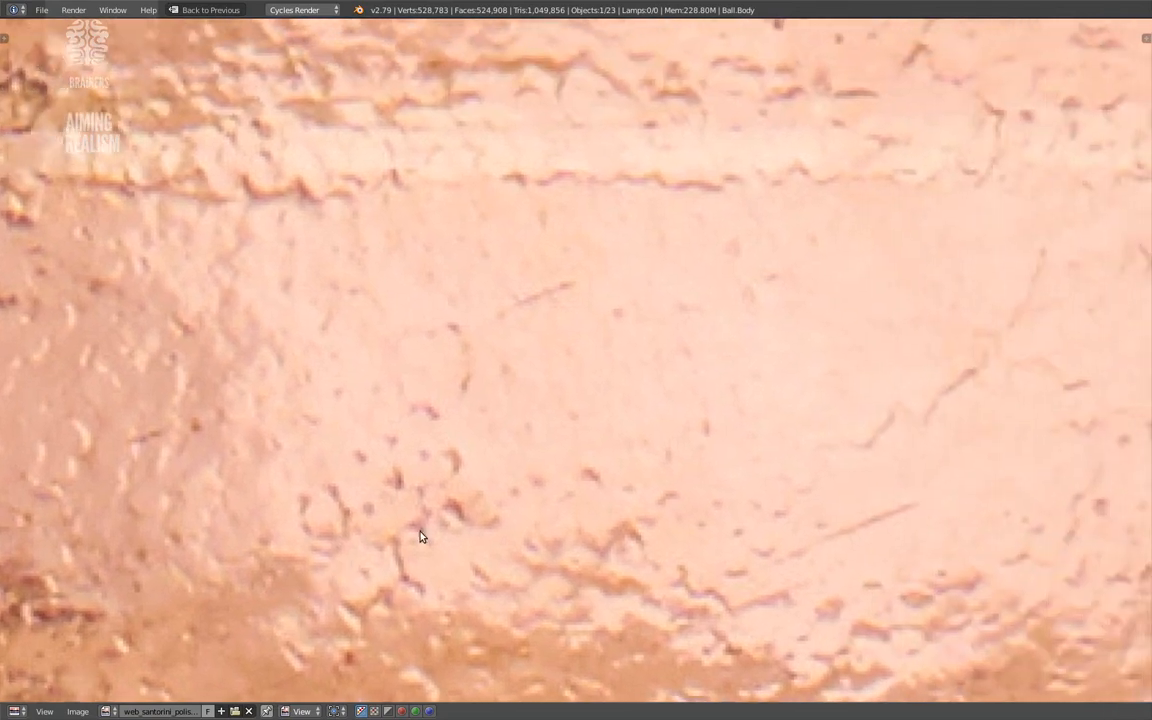
pyautogui.click(550, 511)
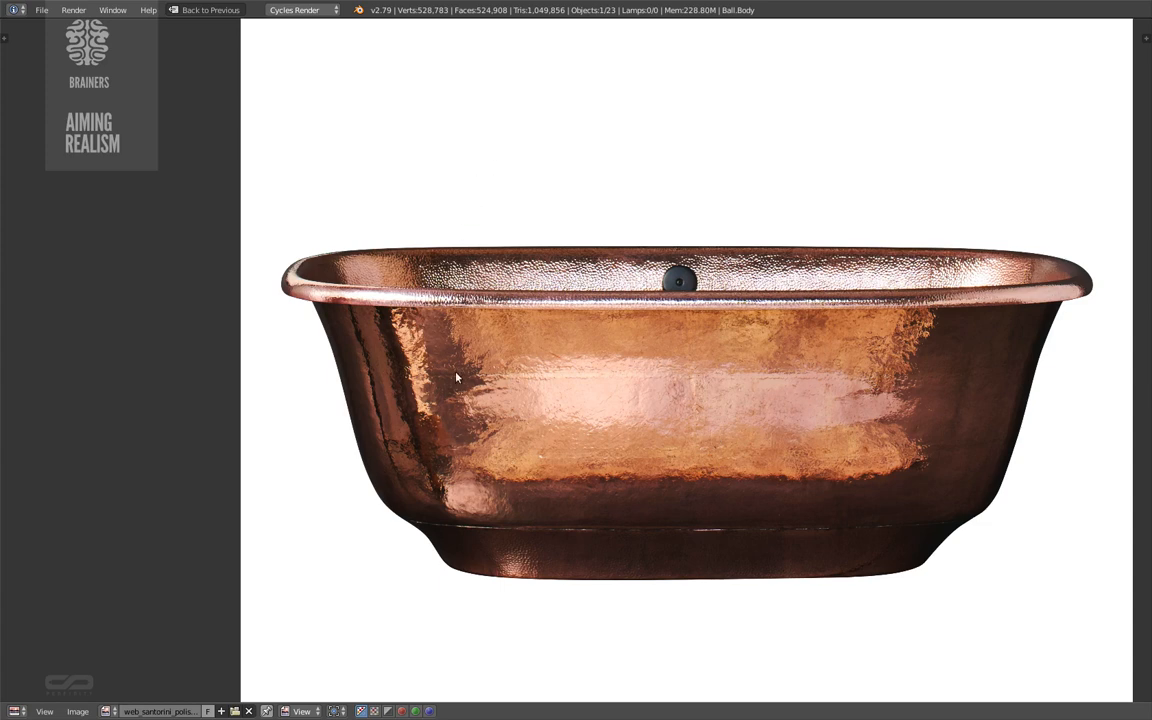
# - Examine the edges between bright and dark reflections near the bathtub's curved end, and return to the full workspace layout
pyautogui.press('t')
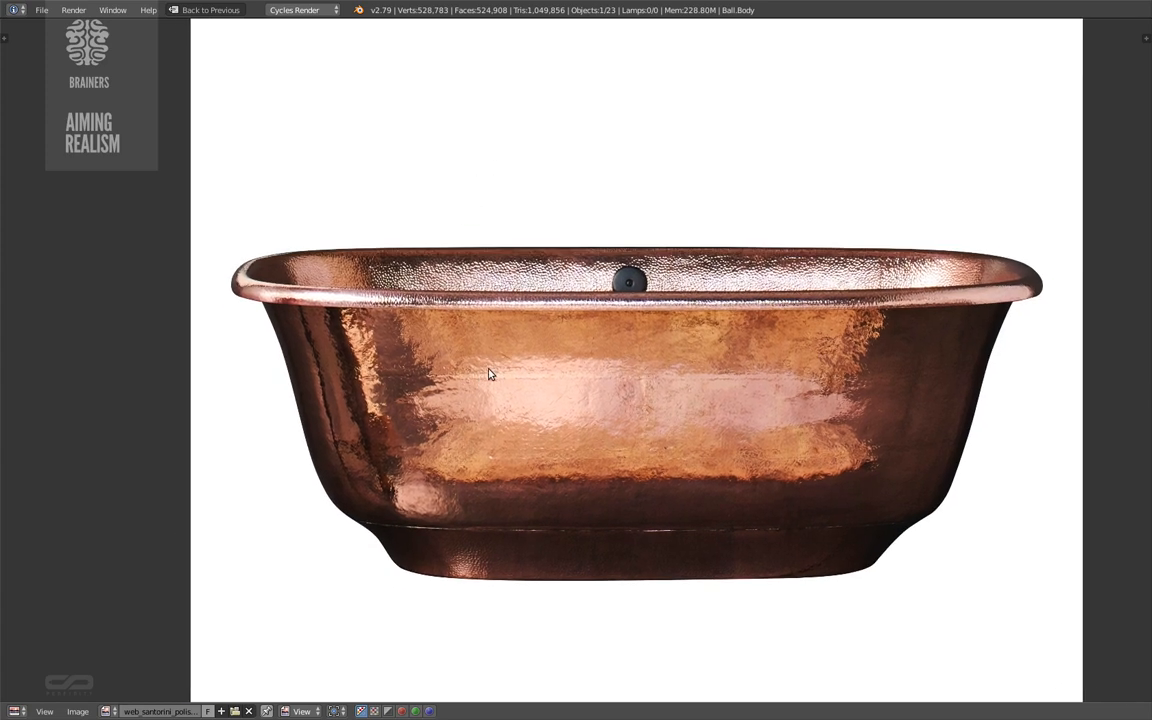
pyautogui.scroll(2, 537, 355)
pyautogui.scroll(2, 537, 355)
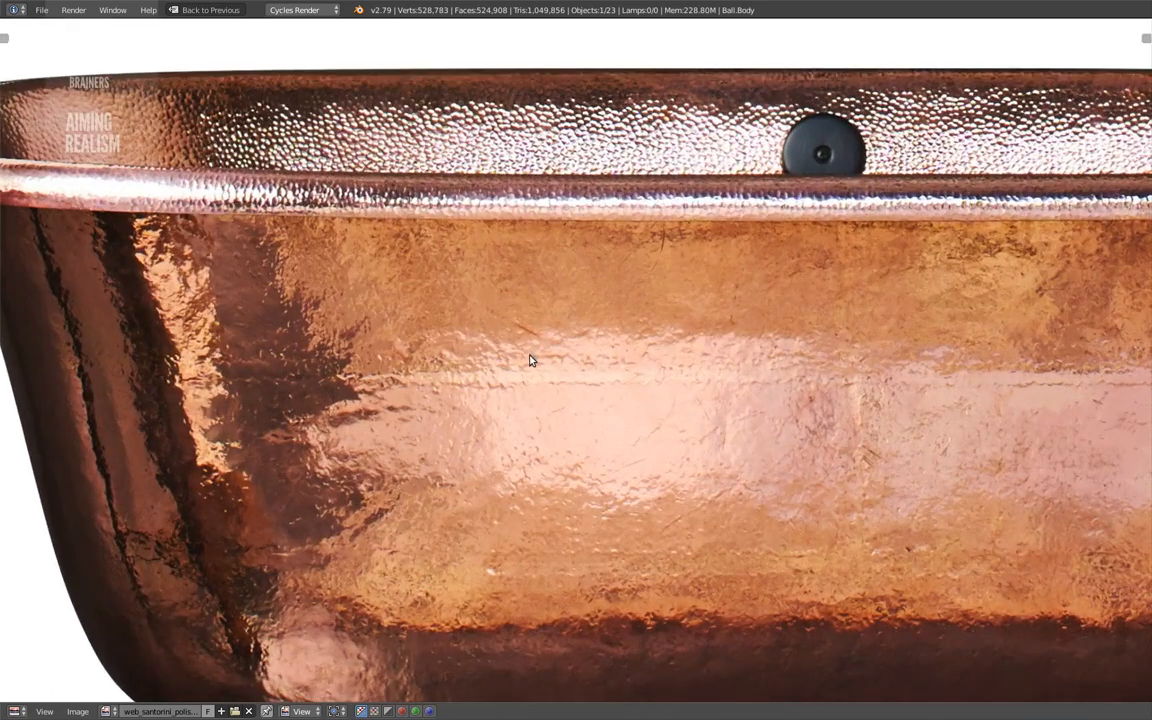
pyautogui.moveTo(423, 367); pyautogui.dragTo(519, 358, button='middle')
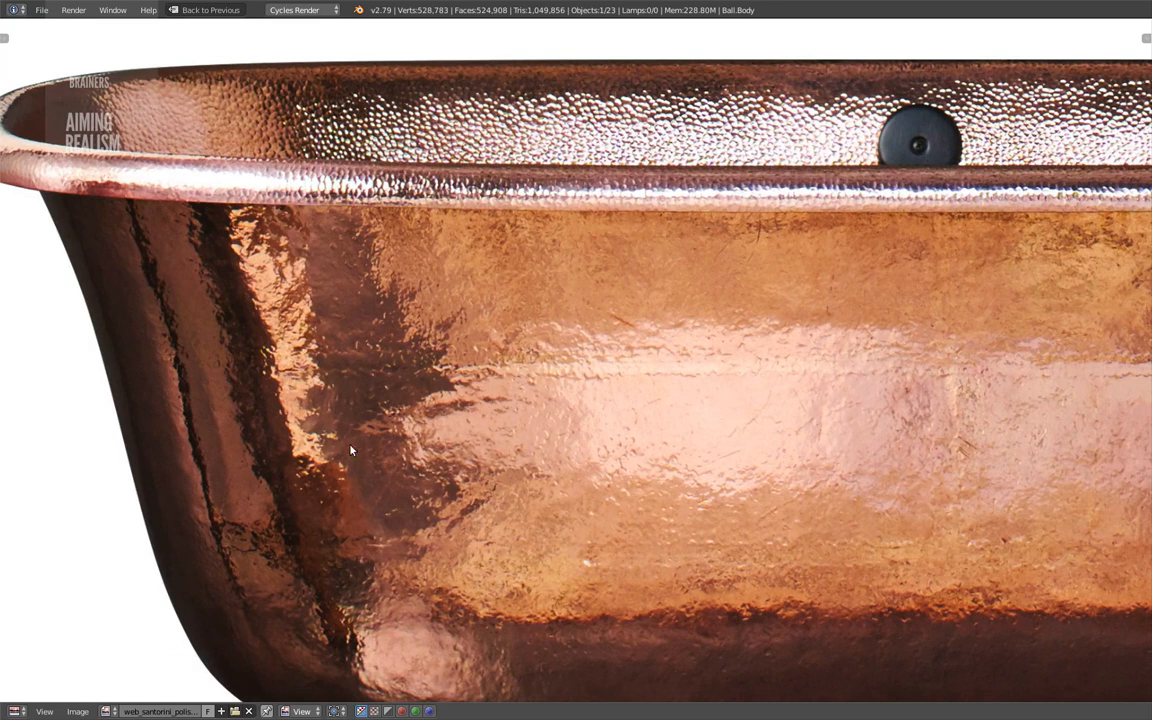
pyautogui.moveTo(468, 419); pyautogui.dragTo(352, 391, button='middle')
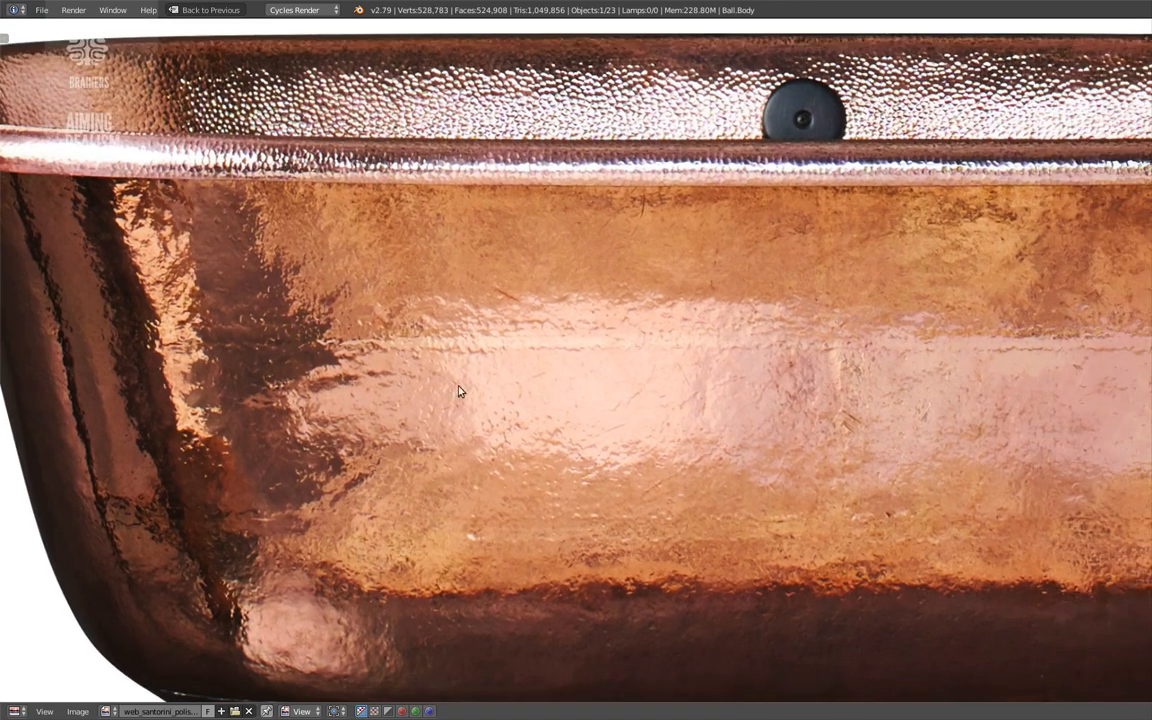
pyautogui.moveTo(638, 389); pyautogui.dragTo(325, 384, button='middle')
pyautogui.moveTo(465, 397)
pyautogui.mouseDown(button='middle')
pyautogui.moveTo(393, 376)
pyautogui.moveTo(417, 396)
pyautogui.moveTo(470, 393)
pyautogui.moveTo(377, 395)
pyautogui.moveTo(482, 399)
pyautogui.mouseUp(button='middle')
pyautogui.keyDown('ctrl'); pyautogui.moveTo(220, 285); pyautogui.dragTo(250, 232, button='middle'); pyautogui.keyUp('ctrl')
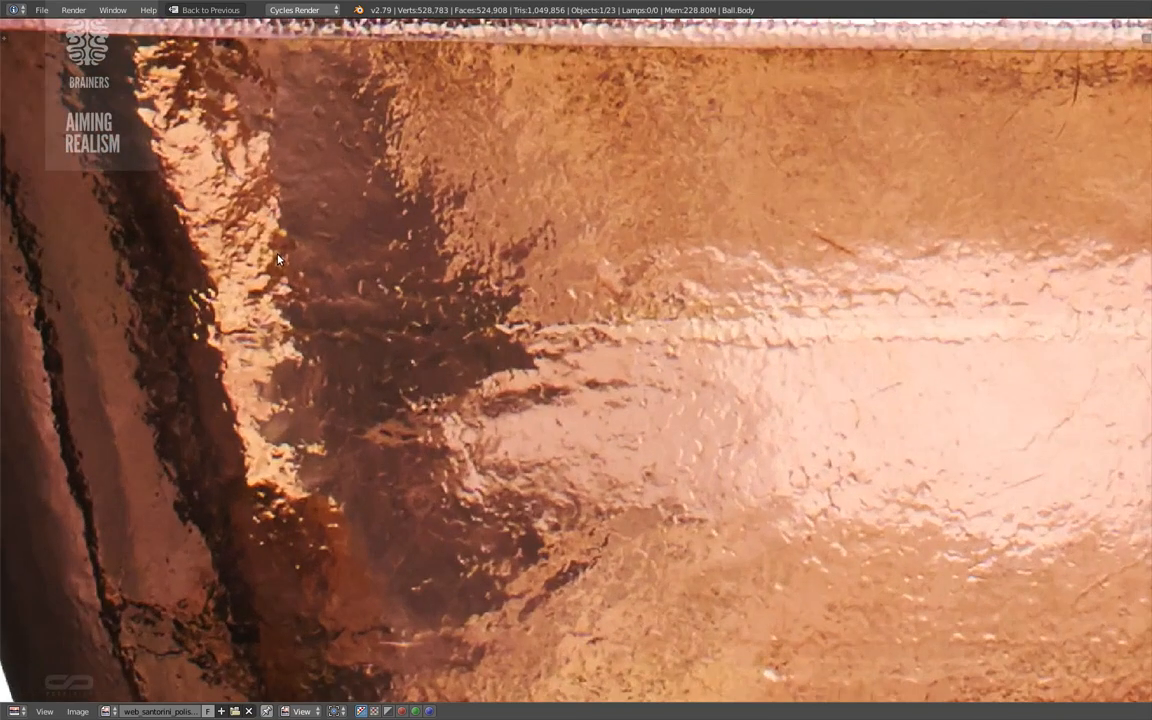
pyautogui.moveTo(266, 280); pyautogui.dragTo(294, 286, button='middle')
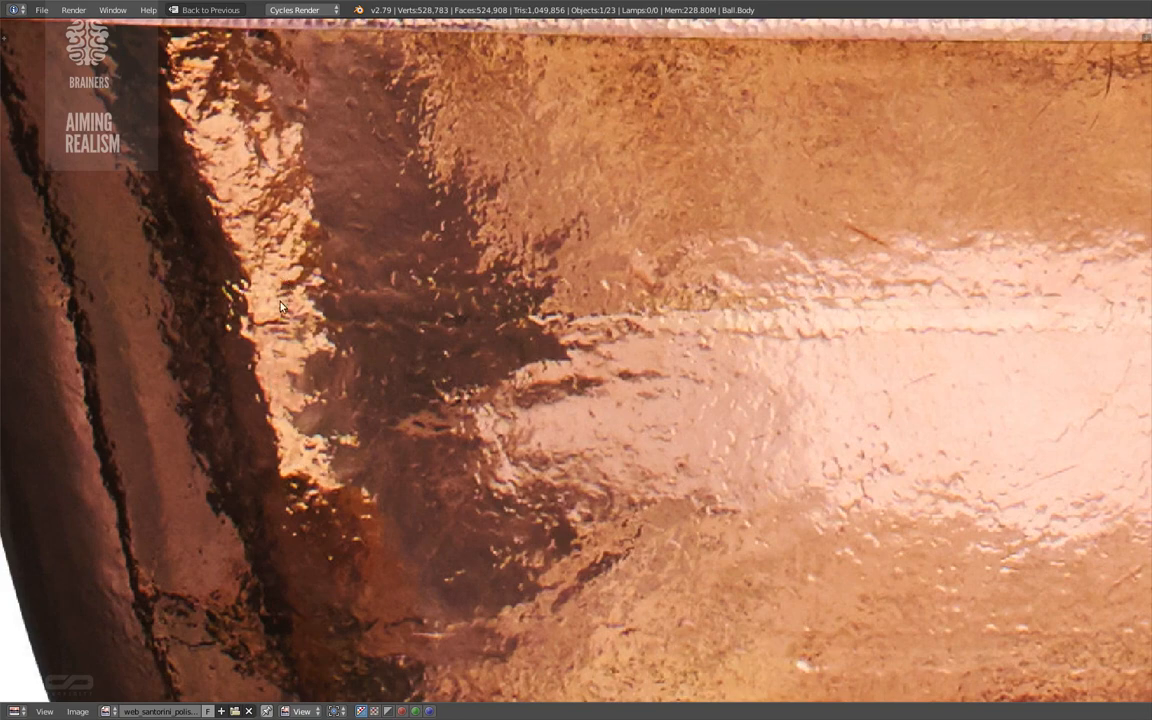
pyautogui.keyDown('ctrl'); pyautogui.moveTo(252, 271); pyautogui.dragTo(236, 344, button='middle'); pyautogui.keyUp('ctrl')
pyautogui.scroll(-1, 236, 314)
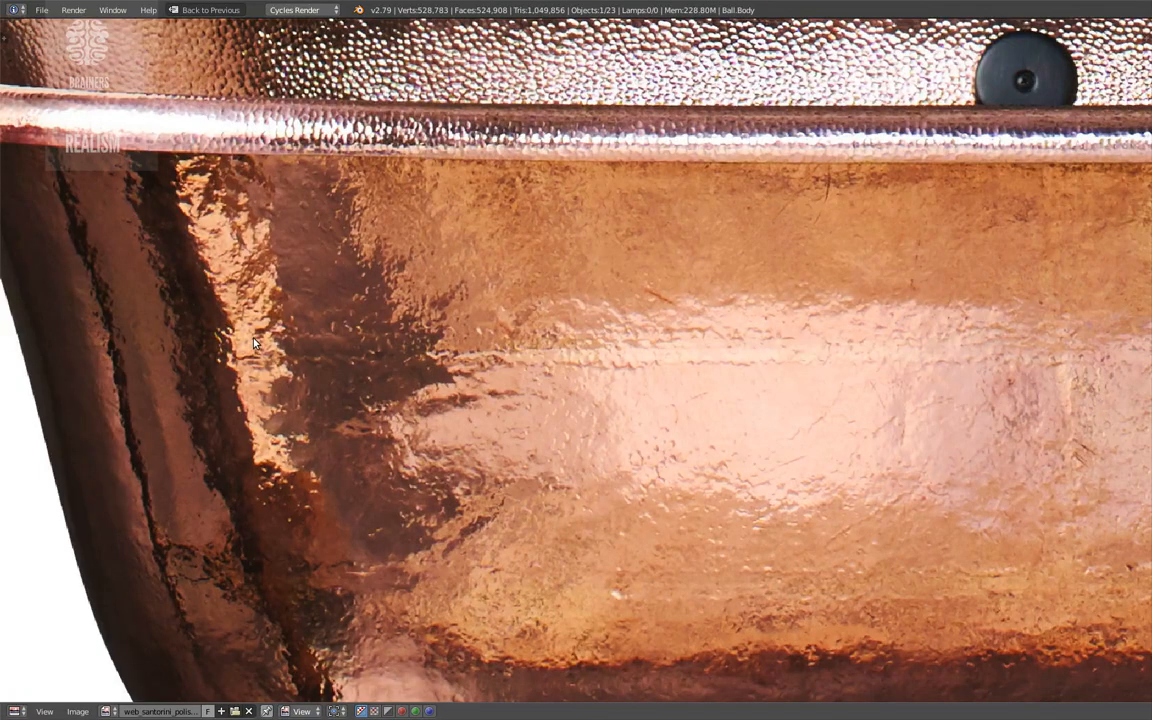
pyautogui.hotkey('ctrl', 'space')
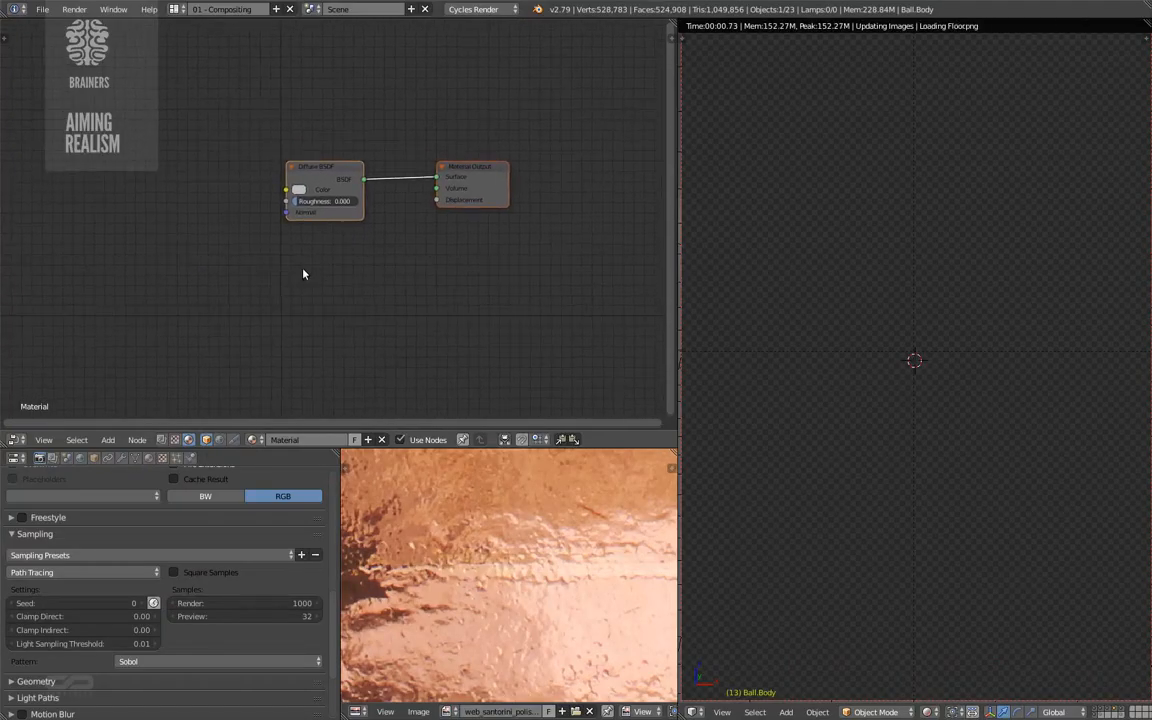
# - Add a Glossy BSDF node below the Diffuse BSDF and link it to the Material Output's Surface
pyautogui.scroll(1, 304, 274)
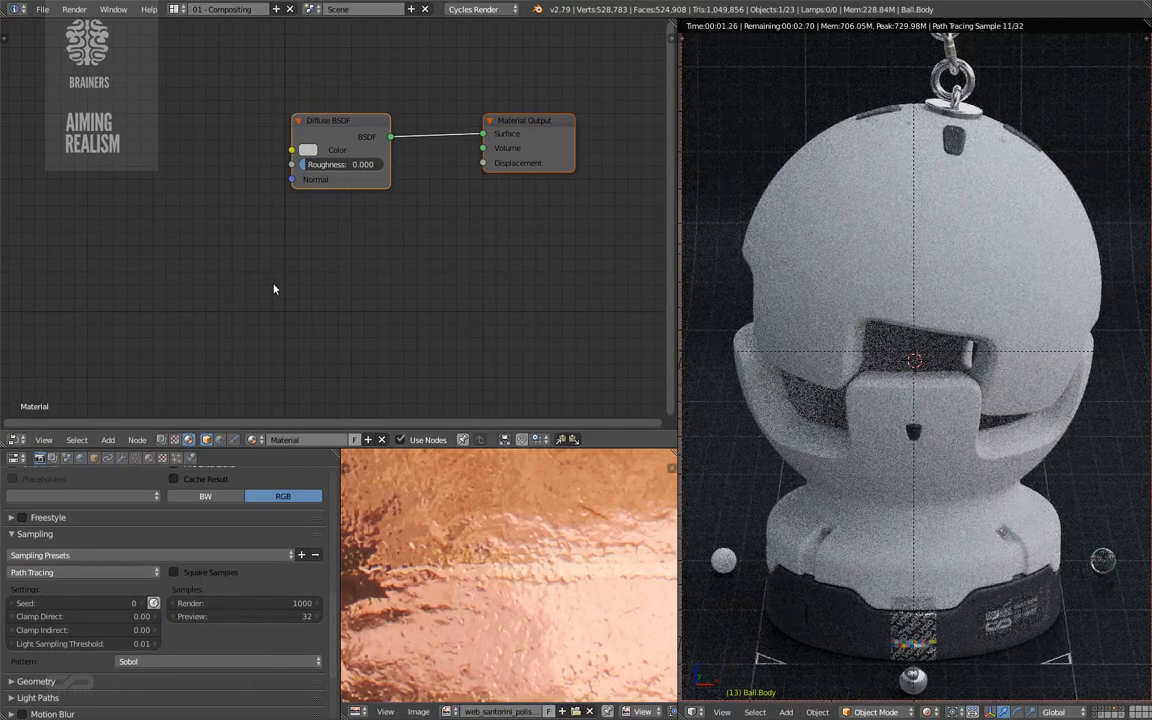
pyautogui.scroll(2, 837, 258)
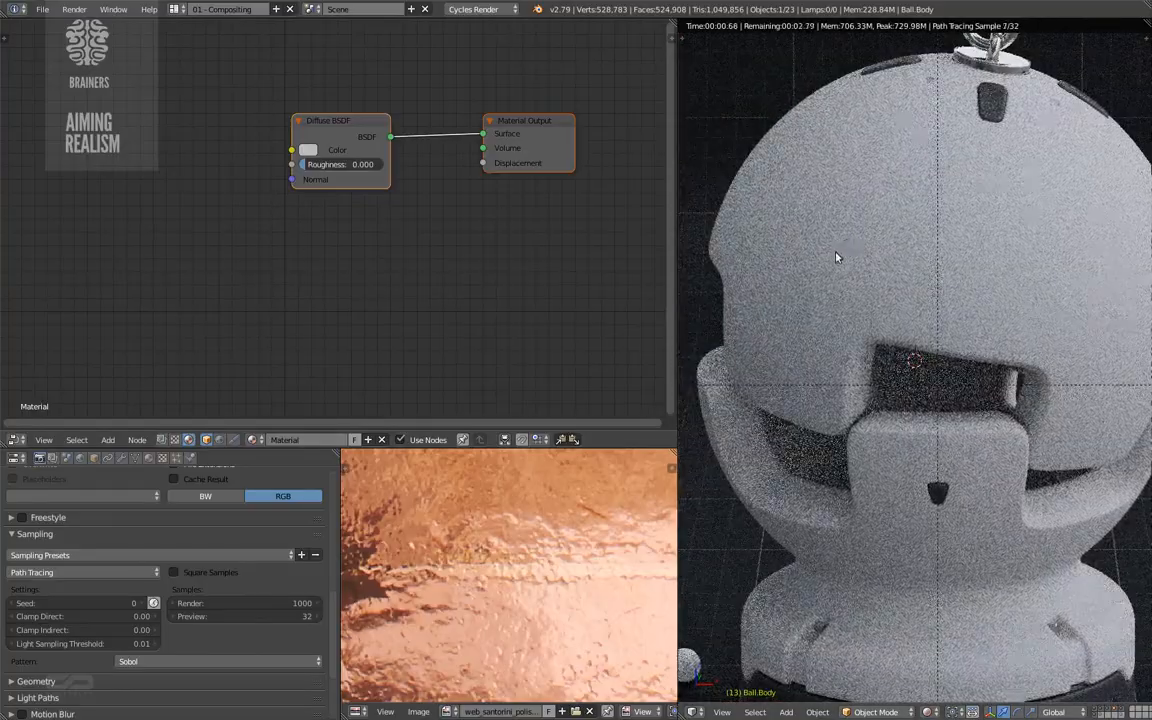
pyautogui.scroll(1, 837, 258)
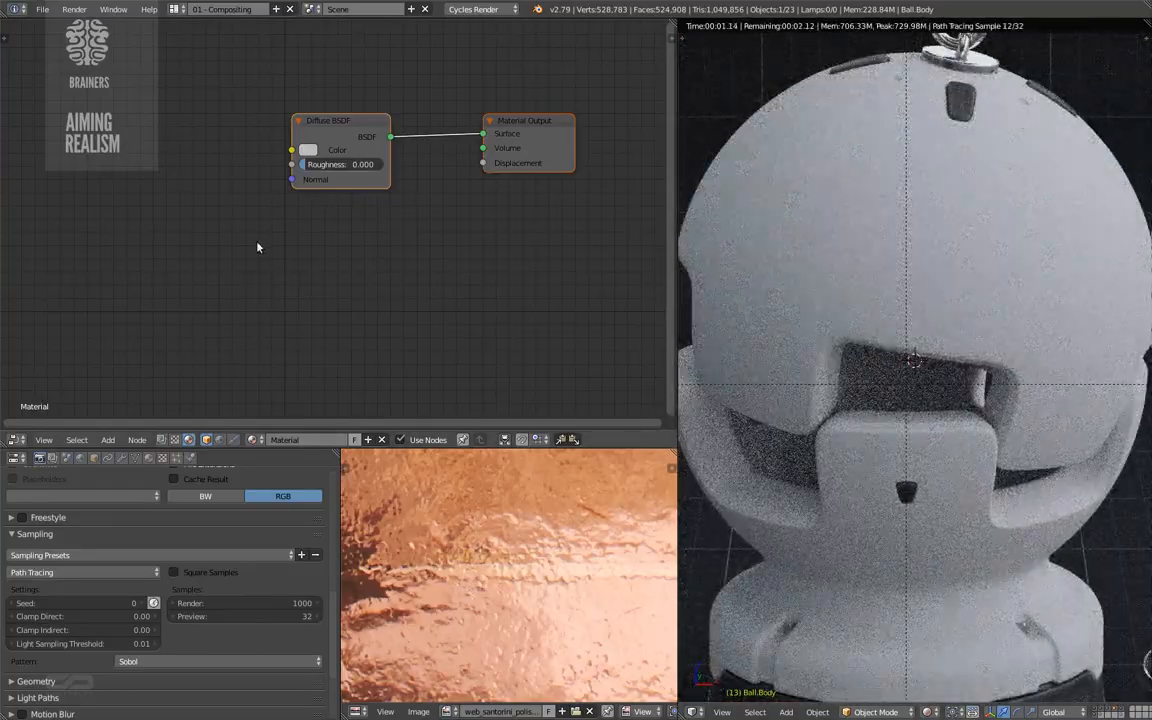
pyautogui.hotkey('shift', 'g')
pyautogui.click(288, 235)
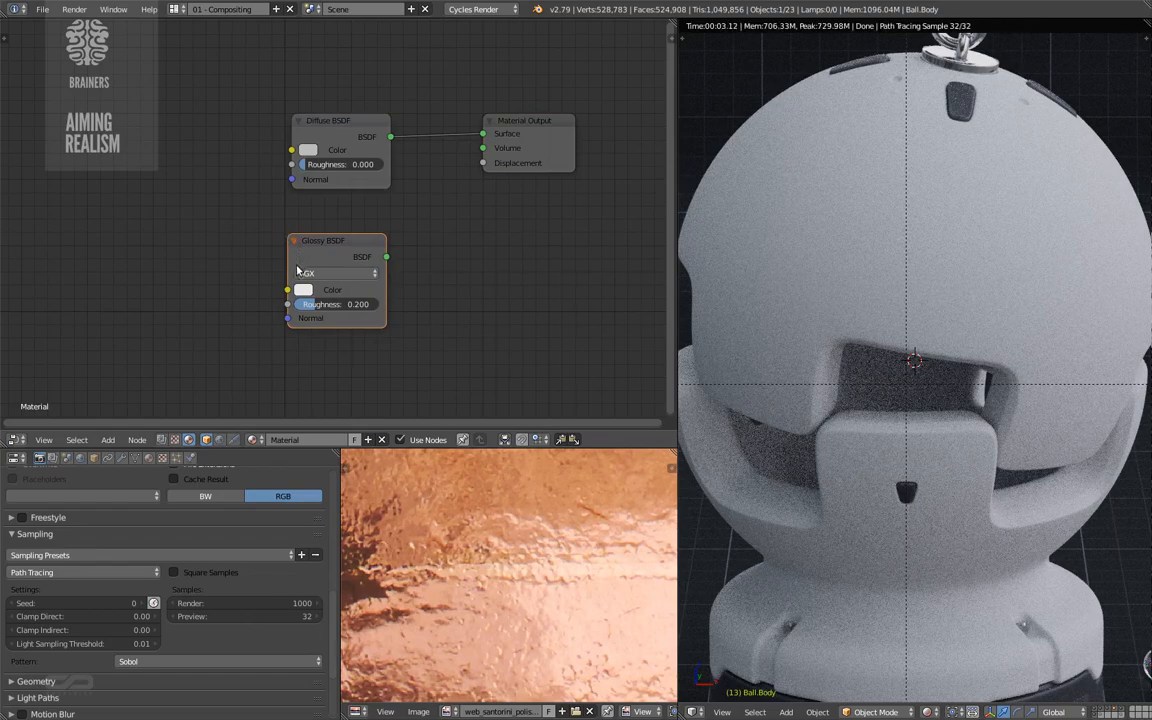
pyautogui.keyDown('ctrl'); pyautogui.keyDown('shift'); pyautogui.click(327, 246); pyautogui.keyUp('shift'); pyautogui.keyUp('ctrl')
# - Set the Glossy BSDF's roughness to 0, its colour to grey at about 0.292, and its distribution to Multiscatter GGX
pyautogui.moveTo(315, 306); pyautogui.dragTo(268, 300)
pyautogui.click(309, 291)
pyautogui.moveTo(408, 141); pyautogui.dragTo(409, 144)
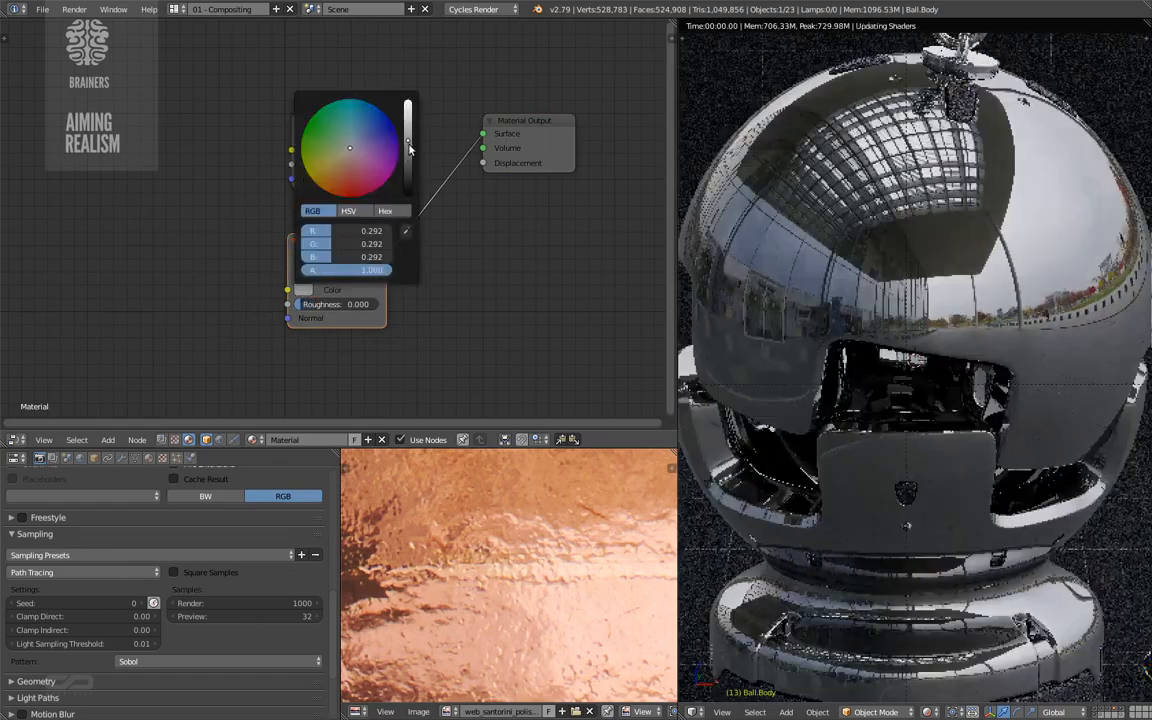
pyautogui.click(329, 271)
pyautogui.click(336, 201)
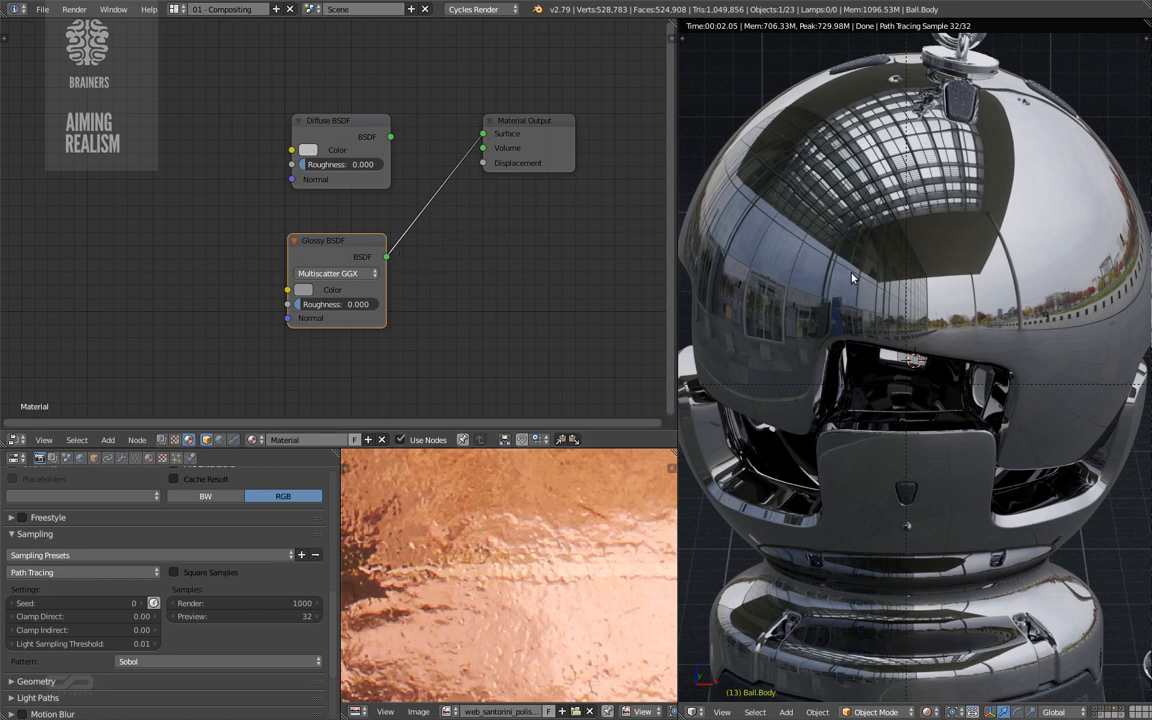
# - Show the additional scene layer with the light panels and inspect their sharp reflections on the ball
pyautogui.keyDown('shift'); pyautogui.click(1100, 714); pyautogui.keyUp('shift')
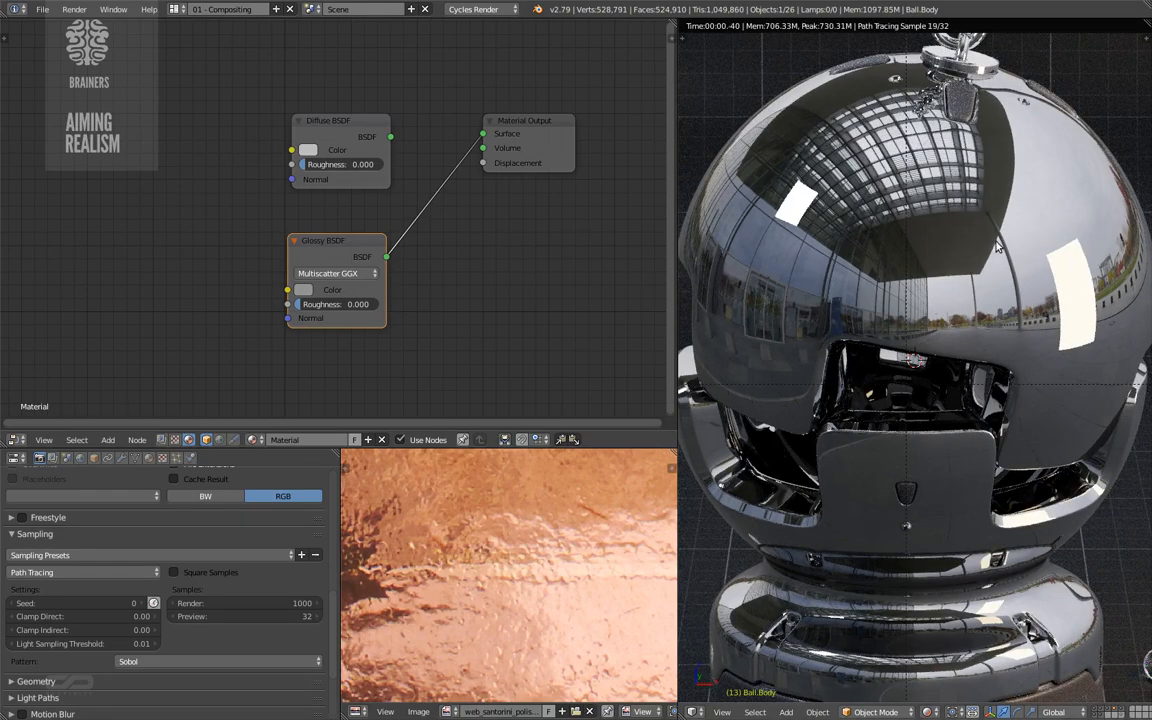
pyautogui.scroll(4, 976, 229)
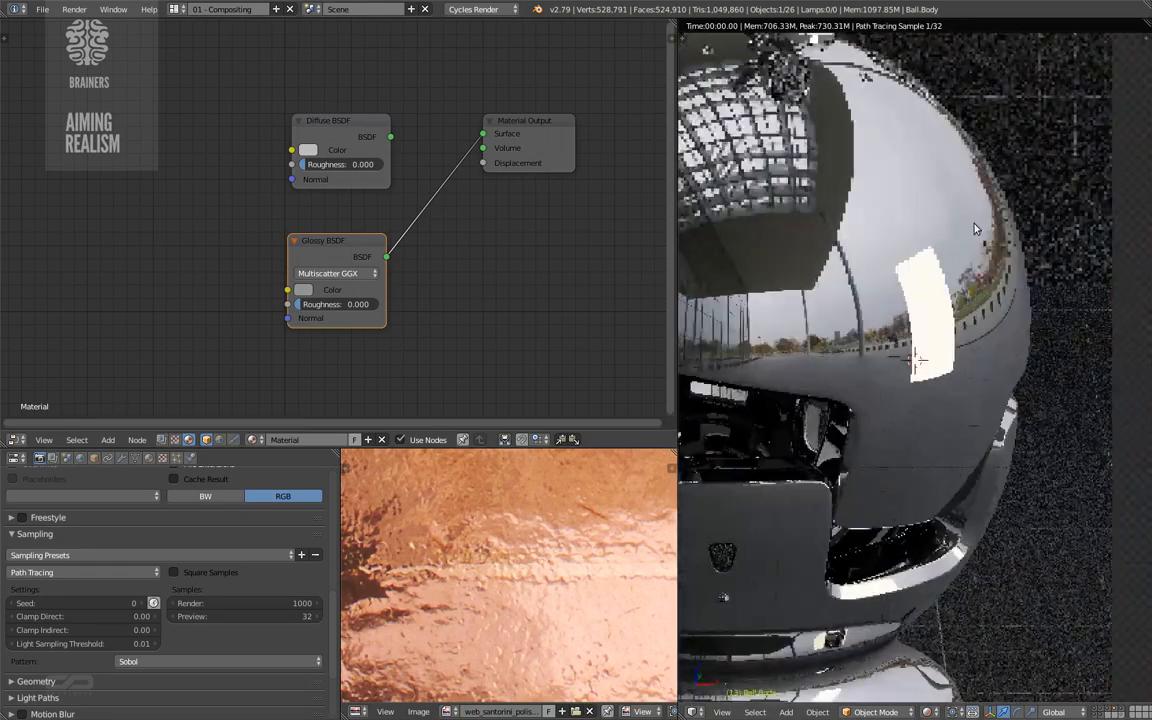
pyautogui.scroll(5, 976, 229)
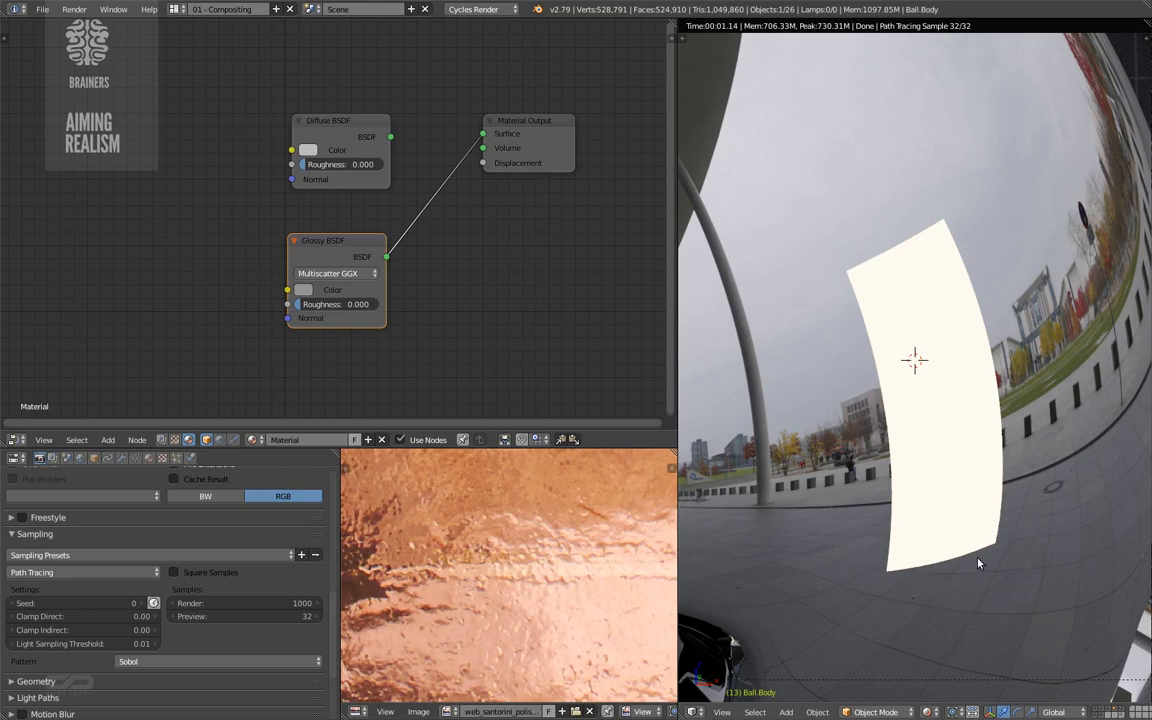
pyautogui.moveTo(1007, 536); pyautogui.dragTo(904, 560, button='middle')
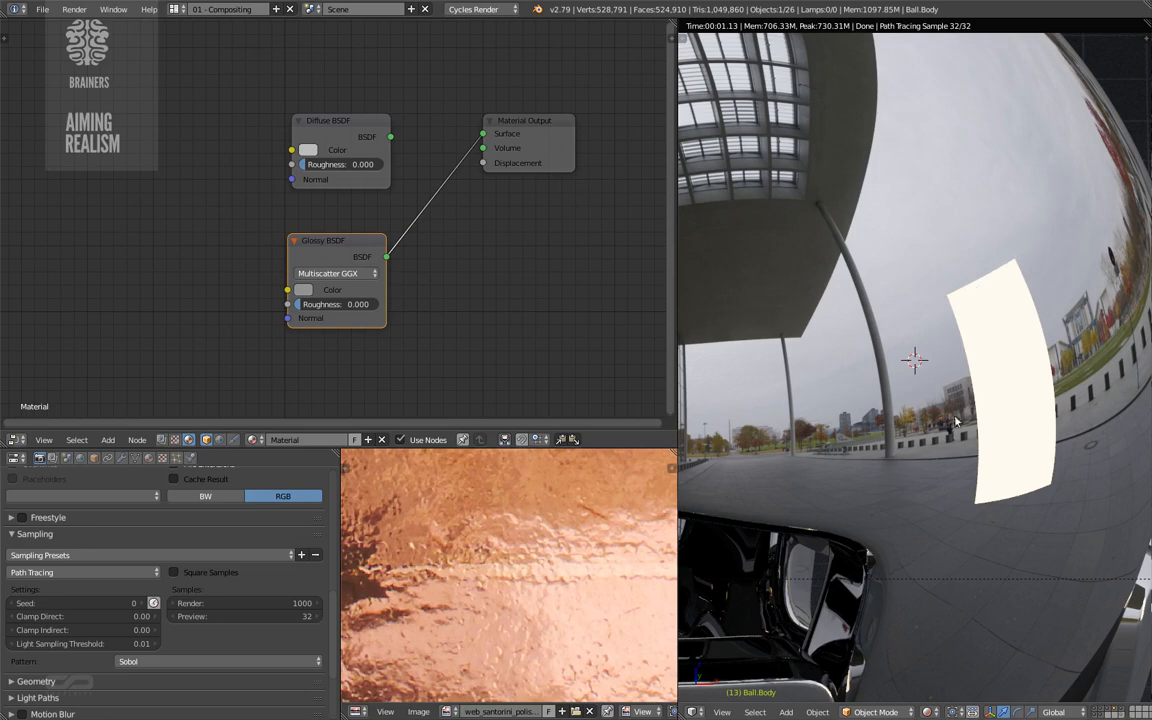
pyautogui.moveTo(1016, 421); pyautogui.dragTo(910, 442, button='middle')
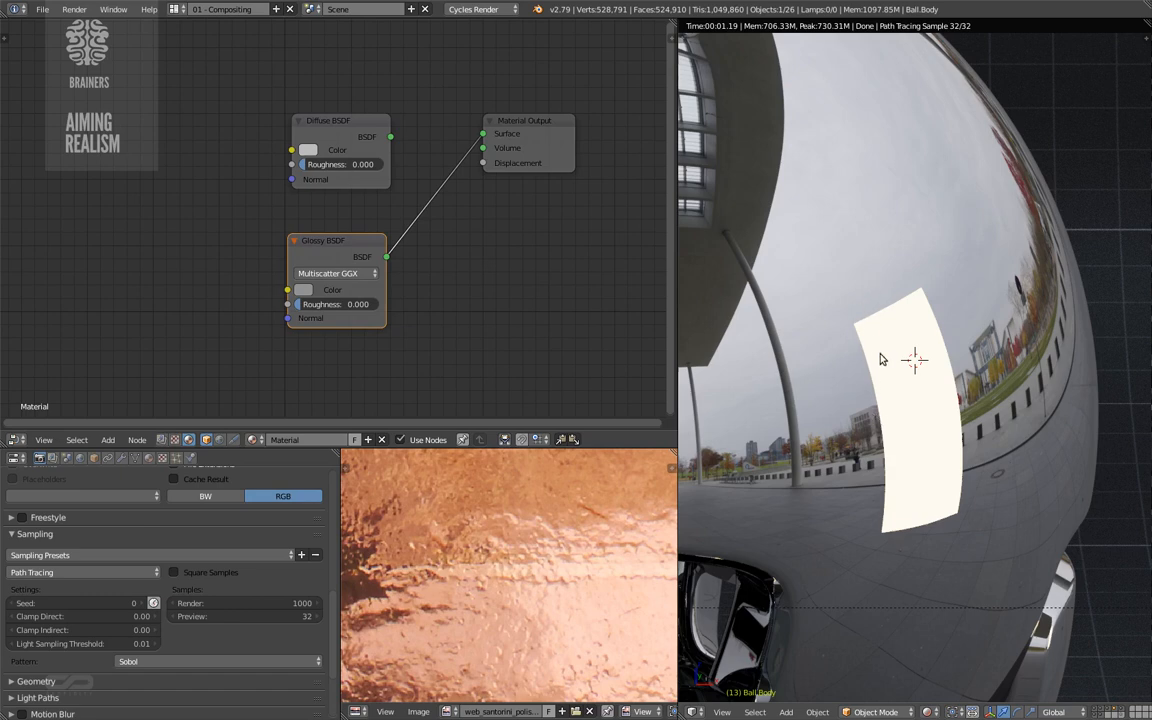
pyautogui.scroll(-3, 882, 360)
pyautogui.keyDown('shift'); pyautogui.moveTo(830, 406); pyautogui.dragTo(948, 380, button='middle'); pyautogui.keyUp('shift')
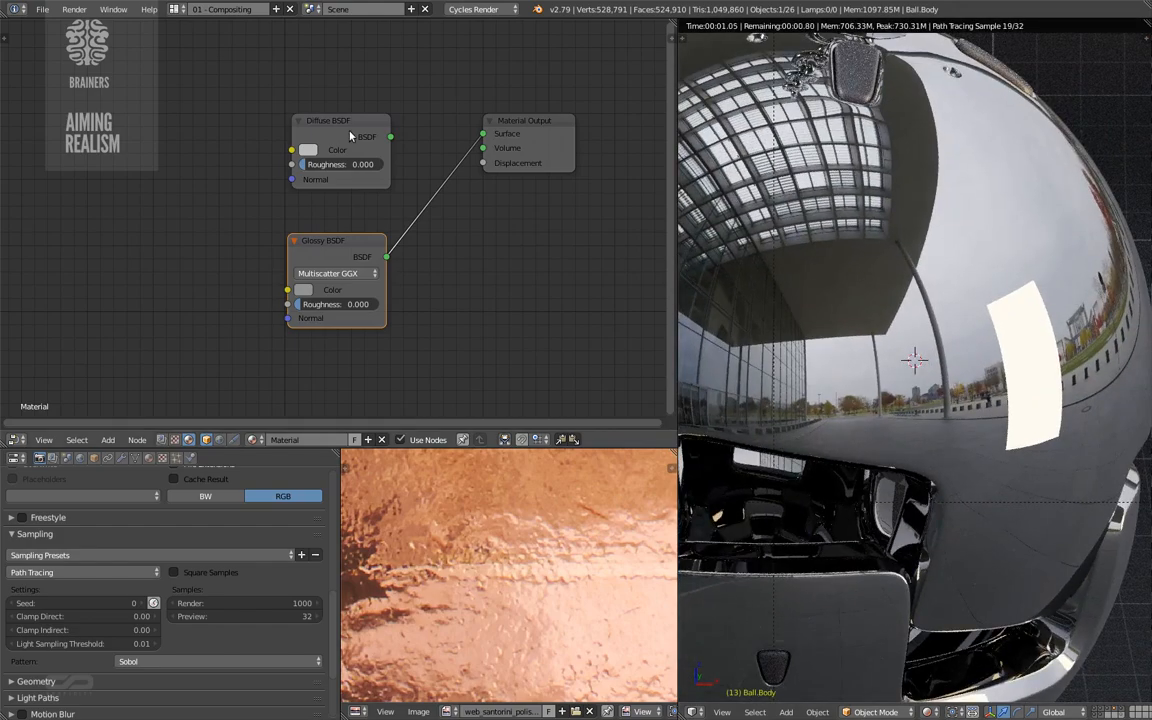
# - Move the Diffuse and Glossy BSDF nodes up and relink the Glossy BSDF to the Material Output's Surface
pyautogui.moveTo(366, 135); pyautogui.dragTo(278, 90)
pyautogui.moveTo(325, 252); pyautogui.dragTo(313, 142)
pyautogui.moveTo(483, 134); pyautogui.dragTo(618, 115)
pyautogui.moveTo(371, 148); pyautogui.dragTo(483, 133)
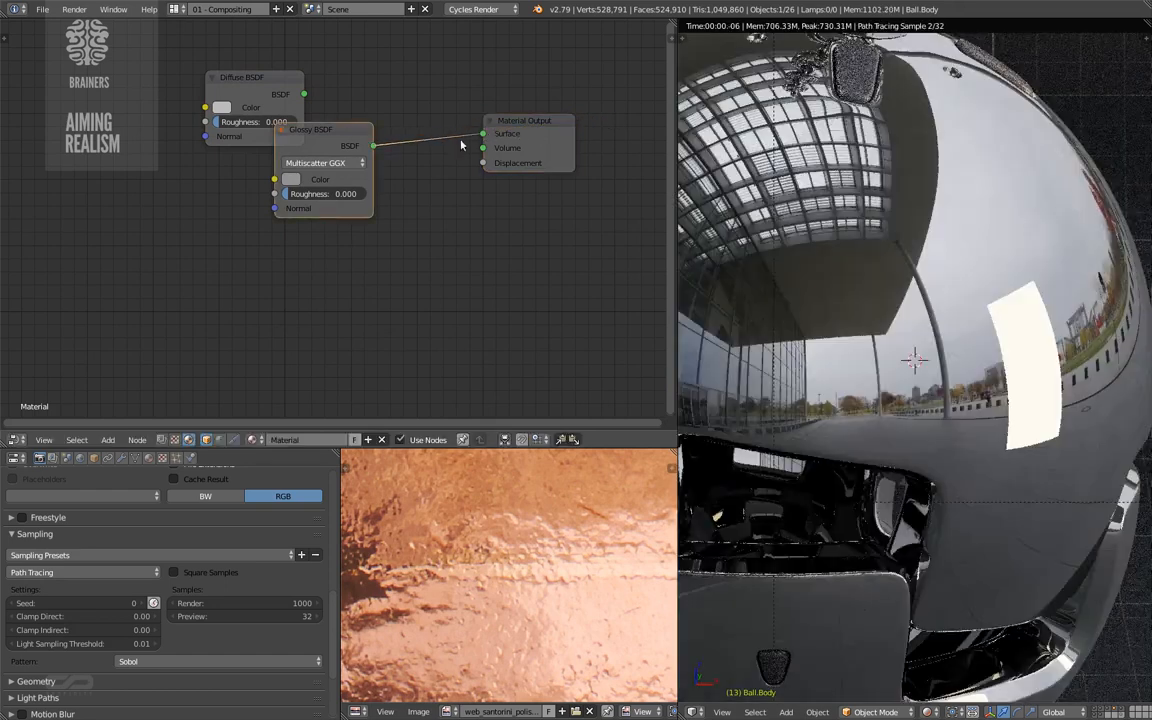
# - Duplicate the Glossy BSDF below the original and combine both through a Mix Shader linked to the Material Output's Surface
pyautogui.hotkey('shift', 'd')
pyautogui.click(347, 275)
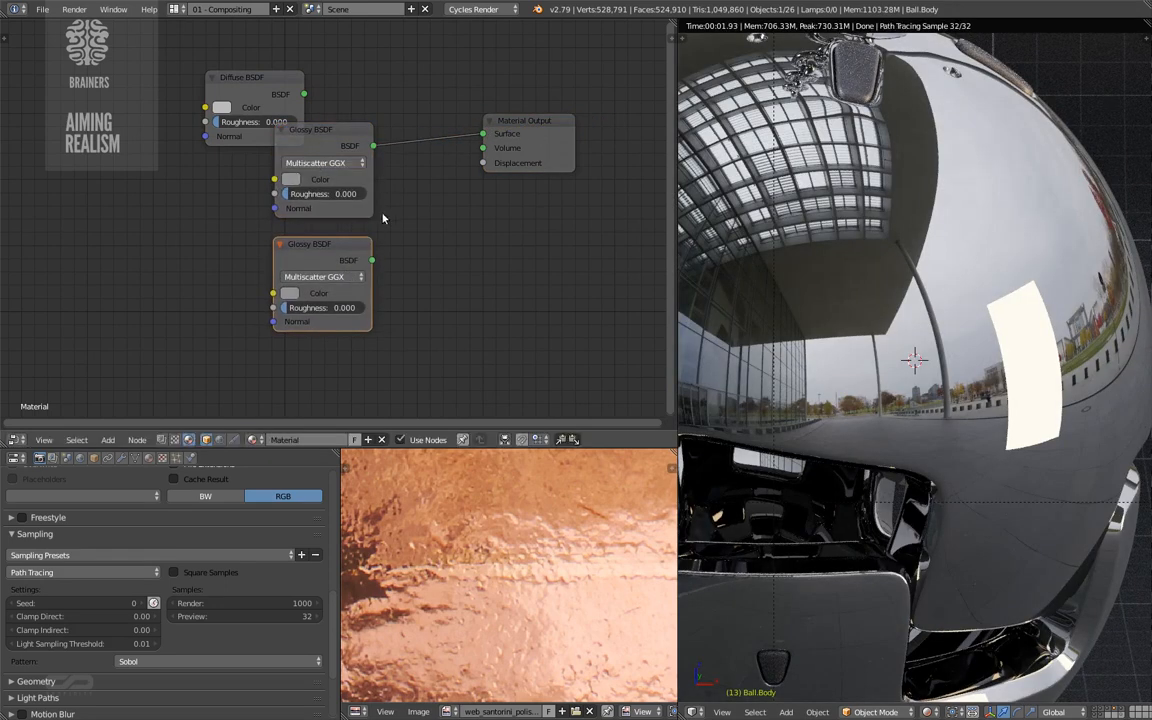
pyautogui.hotkey('shift', 'a')
pyautogui.click(419, 118)
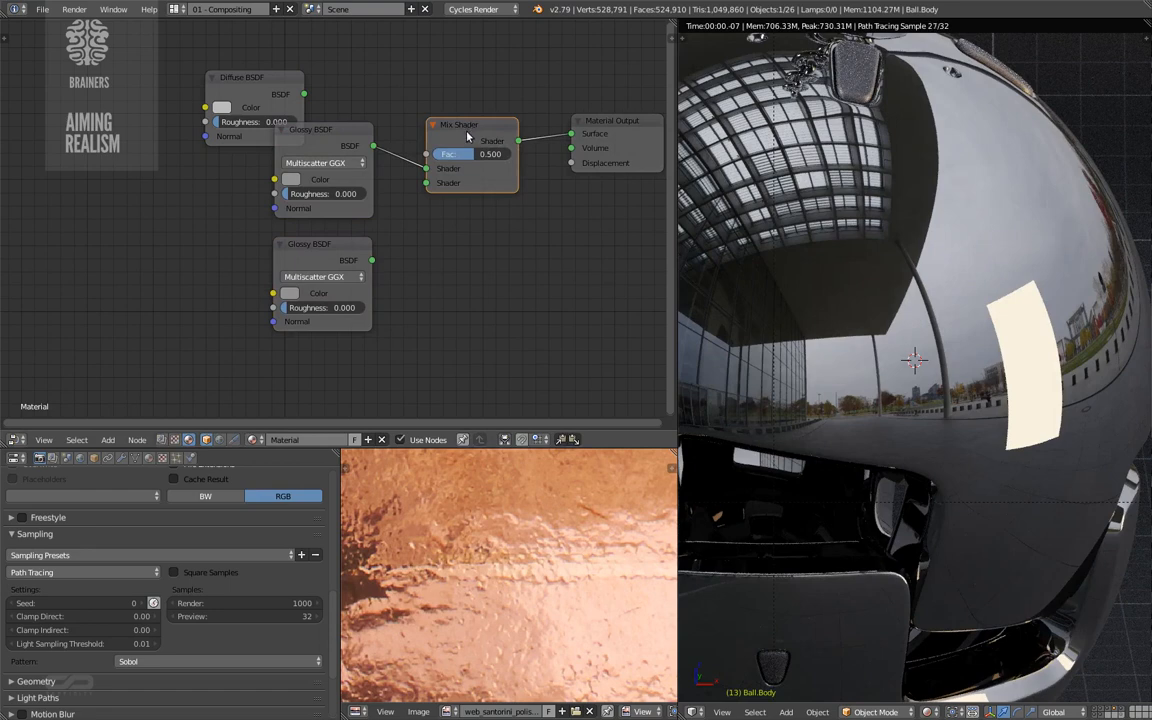
pyautogui.hotkey('ctrl', 'x')
pyautogui.keyDown('ctrl'); pyautogui.keyDown('shift'); pyautogui.moveTo(347, 178); pyautogui.dragTo(352, 258, button='right'); pyautogui.keyUp('shift'); pyautogui.keyUp('ctrl')
pyautogui.moveTo(461, 186); pyautogui.dragTo(447, 129)
pyautogui.moveTo(382, 201); pyautogui.dragTo(384, 215, button='middle')
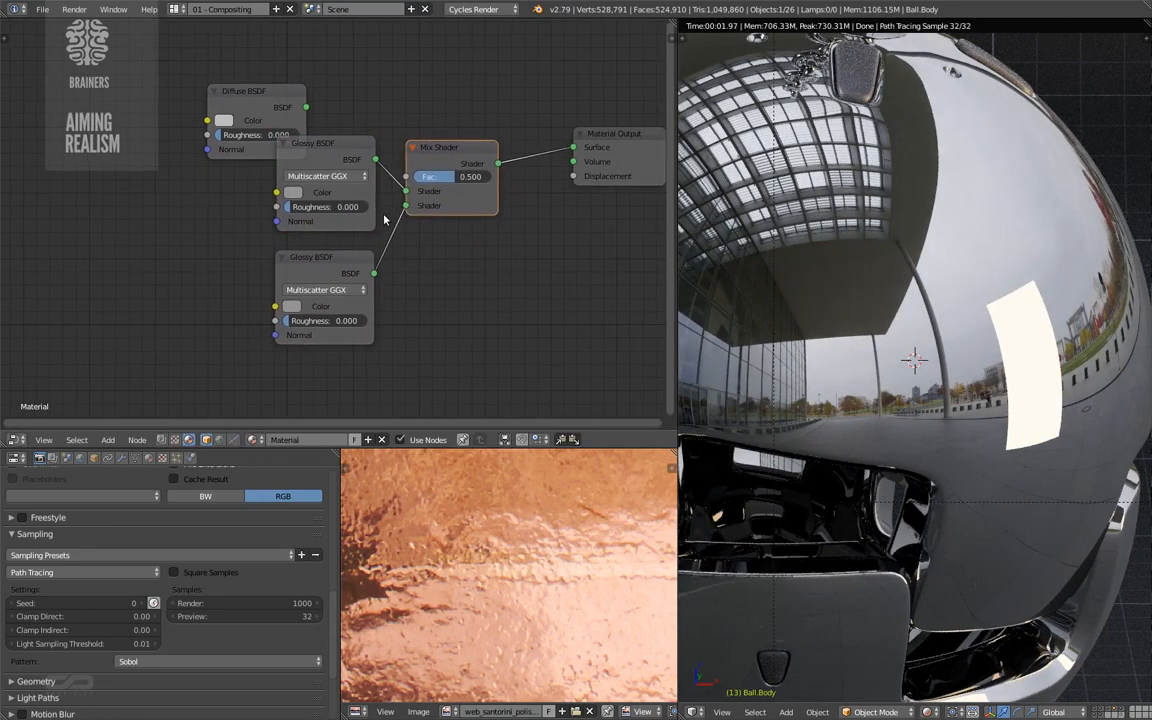
# - Try a roughness of 0.01 on the upper Glossy BSDF
pyautogui.scroll(3, 384, 218)
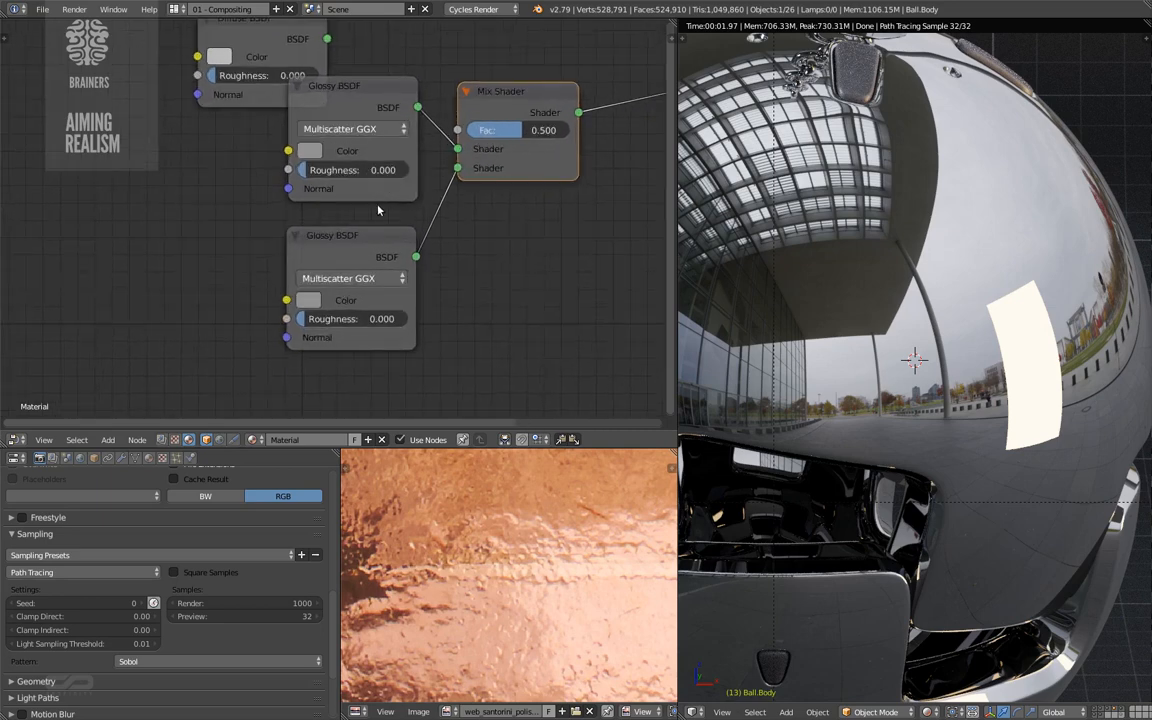
pyautogui.scroll(2, 378, 210)
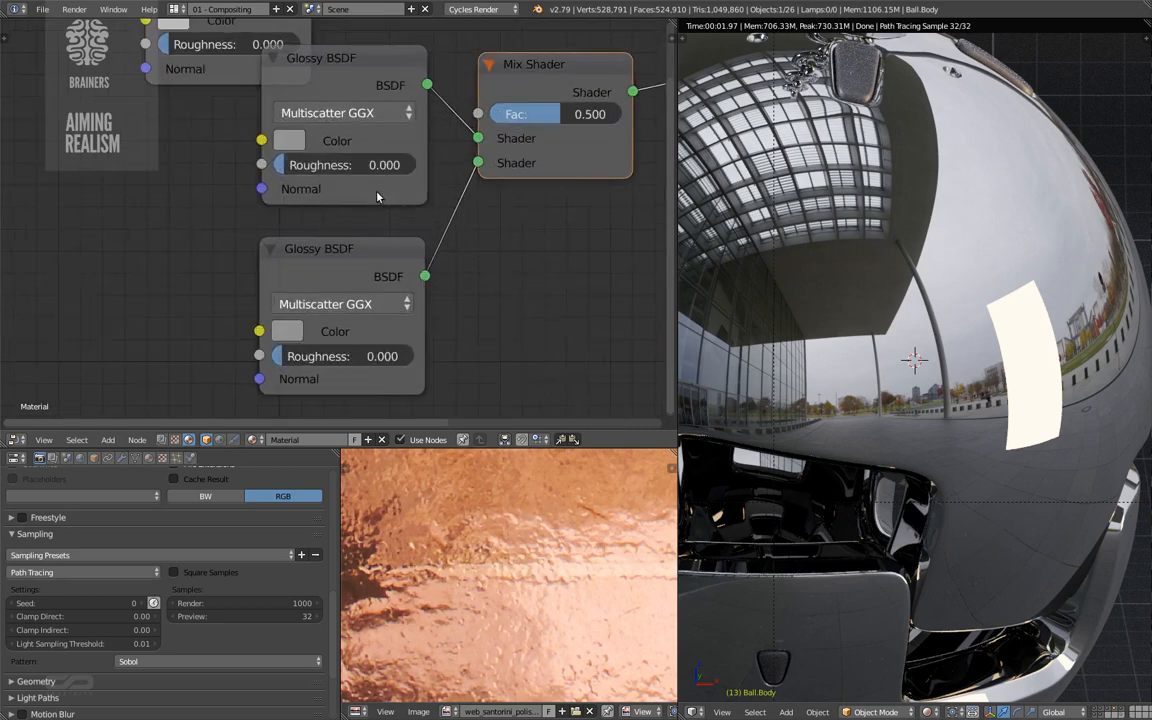
pyautogui.click(399, 168)
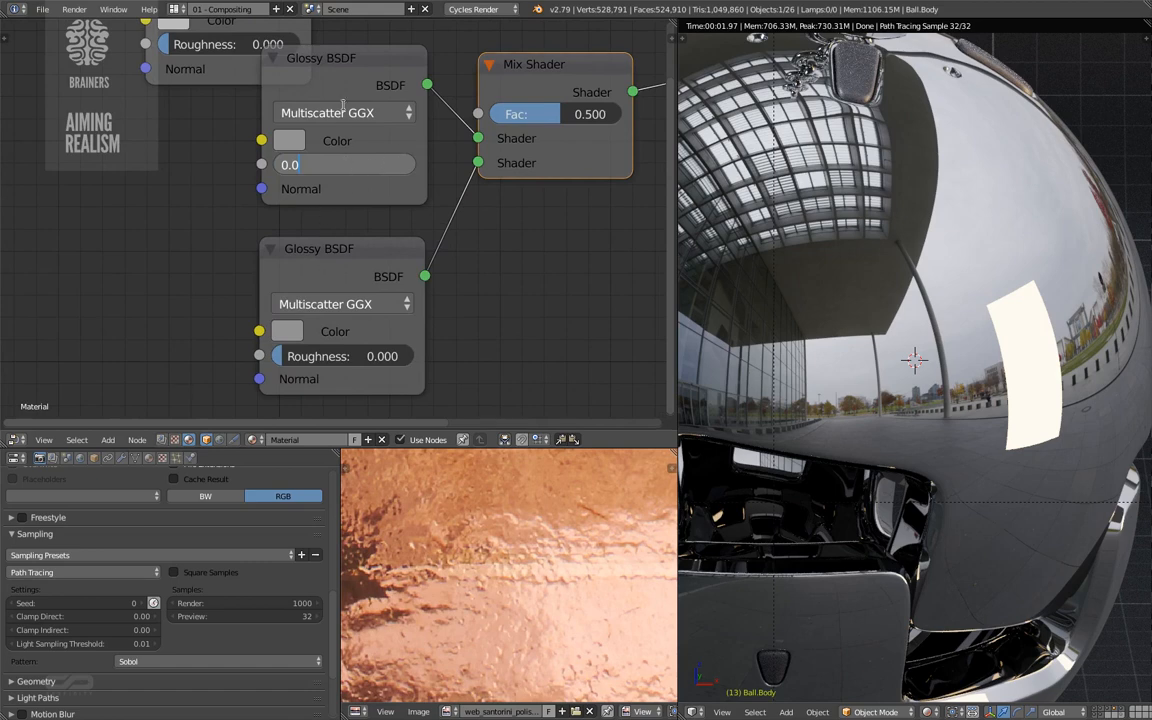
pyautogui.write('0.01')
pyautogui.press('Return')
# - Set the upper Glossy BSDF's roughness to 0.001
pyautogui.click(350, 165)
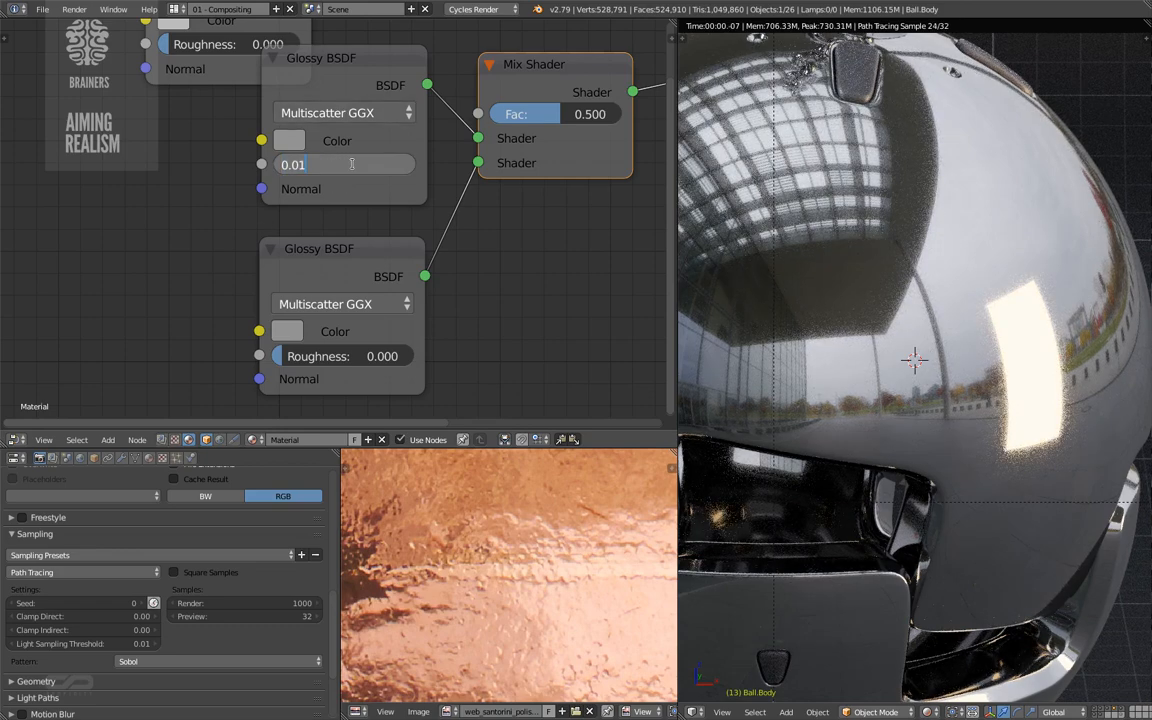
pyautogui.write('0.0')
pyautogui.press('Return')
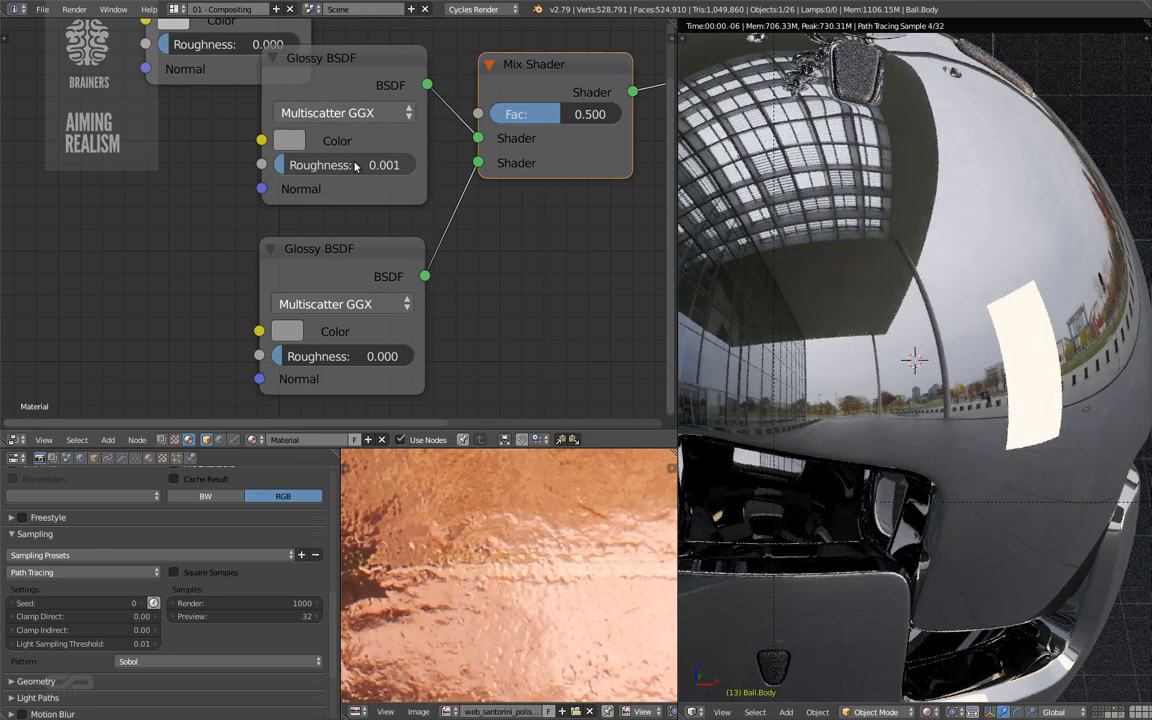
# - Preview the upper Glossy BSDF on its own and examine the light panel's reflection on the ball up close
pyautogui.keyDown('ctrl'); pyautogui.keyDown('shift'); pyautogui.click(319, 78); pyautogui.keyUp('shift'); pyautogui.keyUp('ctrl')
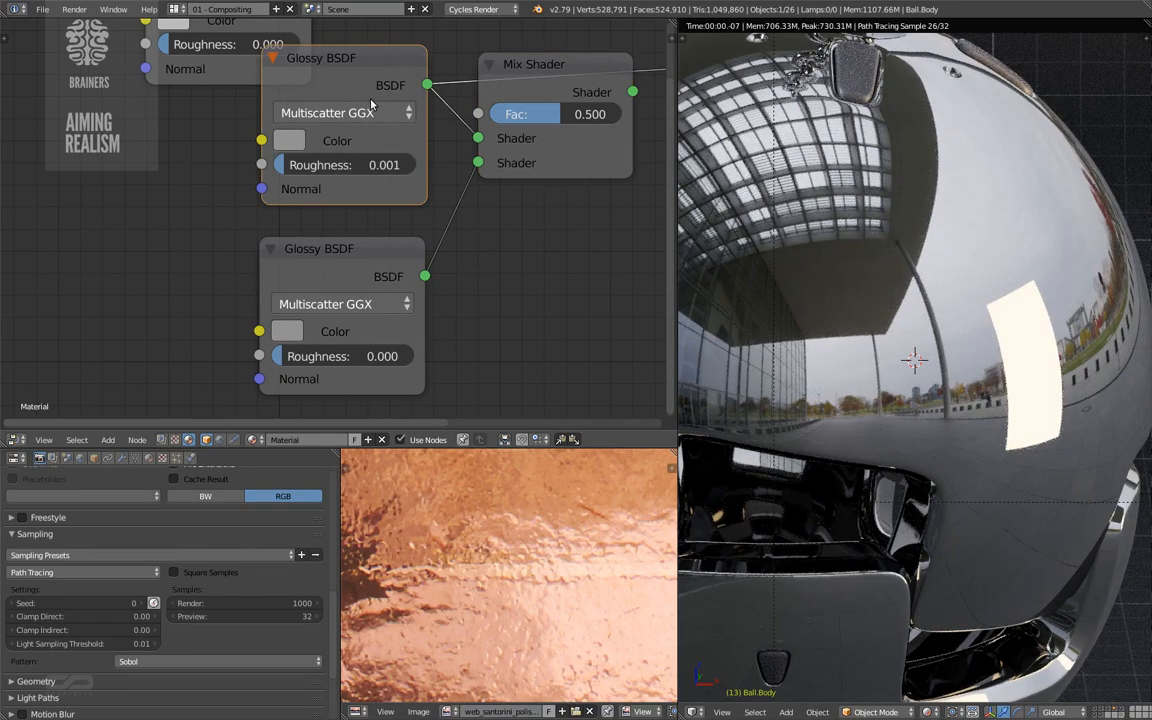
pyautogui.scroll(1, 1050, 296)
pyautogui.scroll(5, 1050, 296)
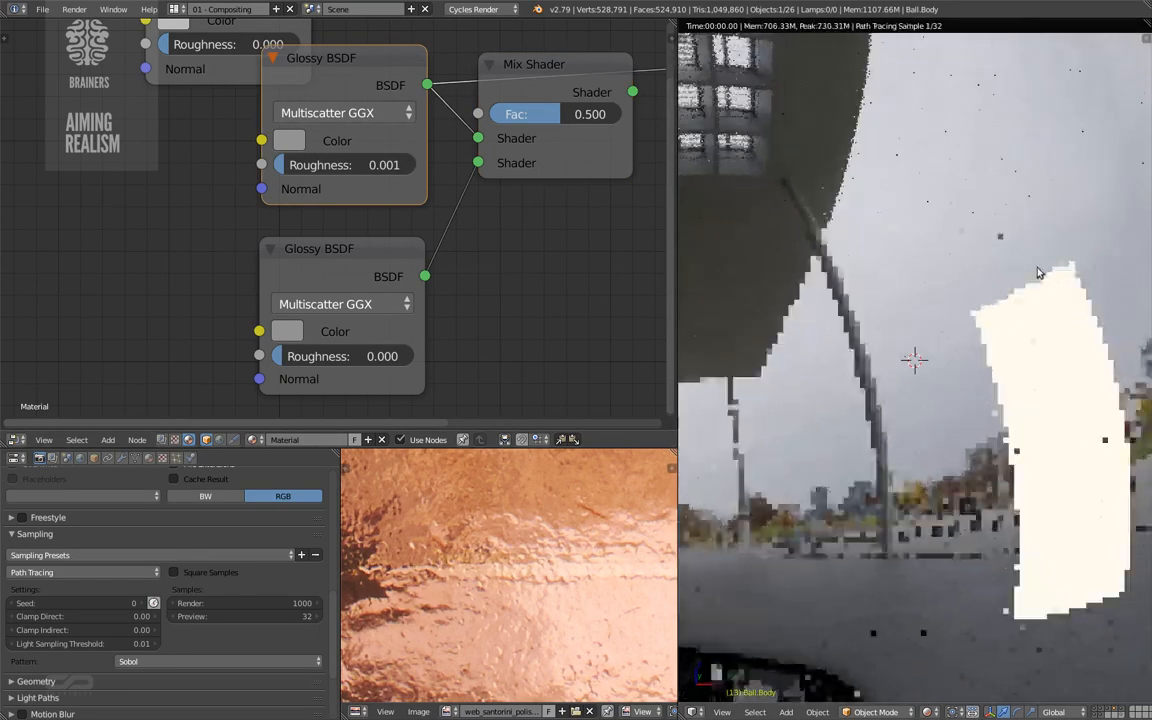
pyautogui.scroll(-5, 966, 305)
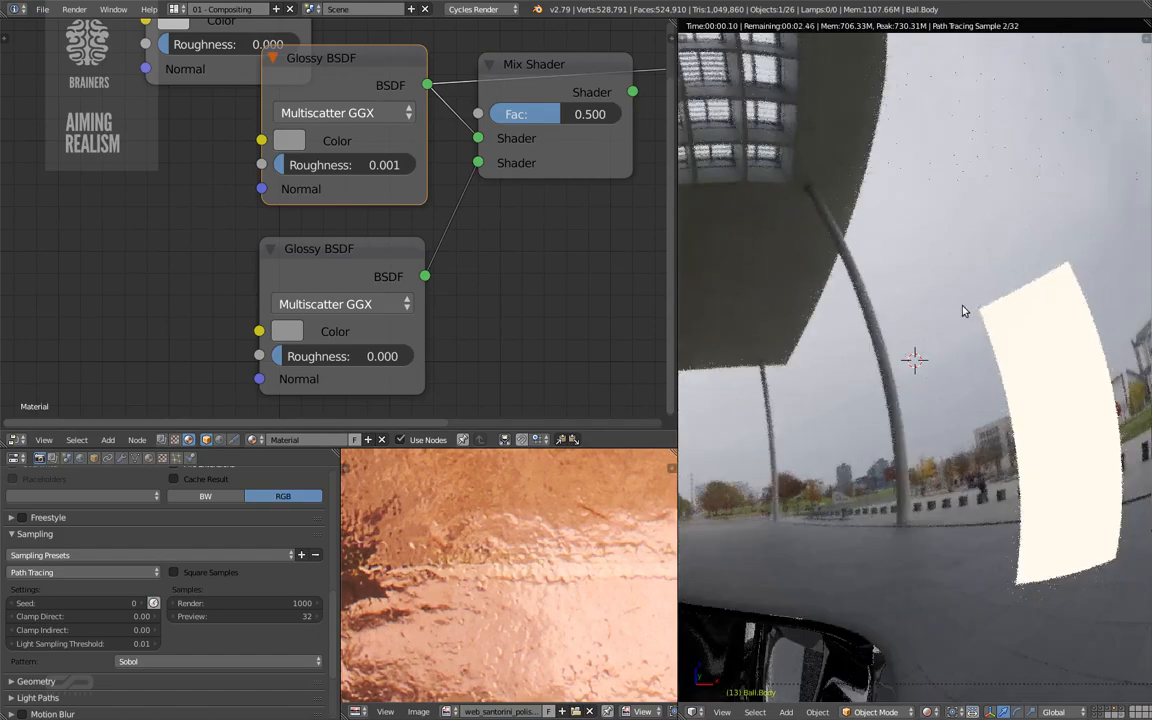
pyautogui.scroll(-4, 968, 301)
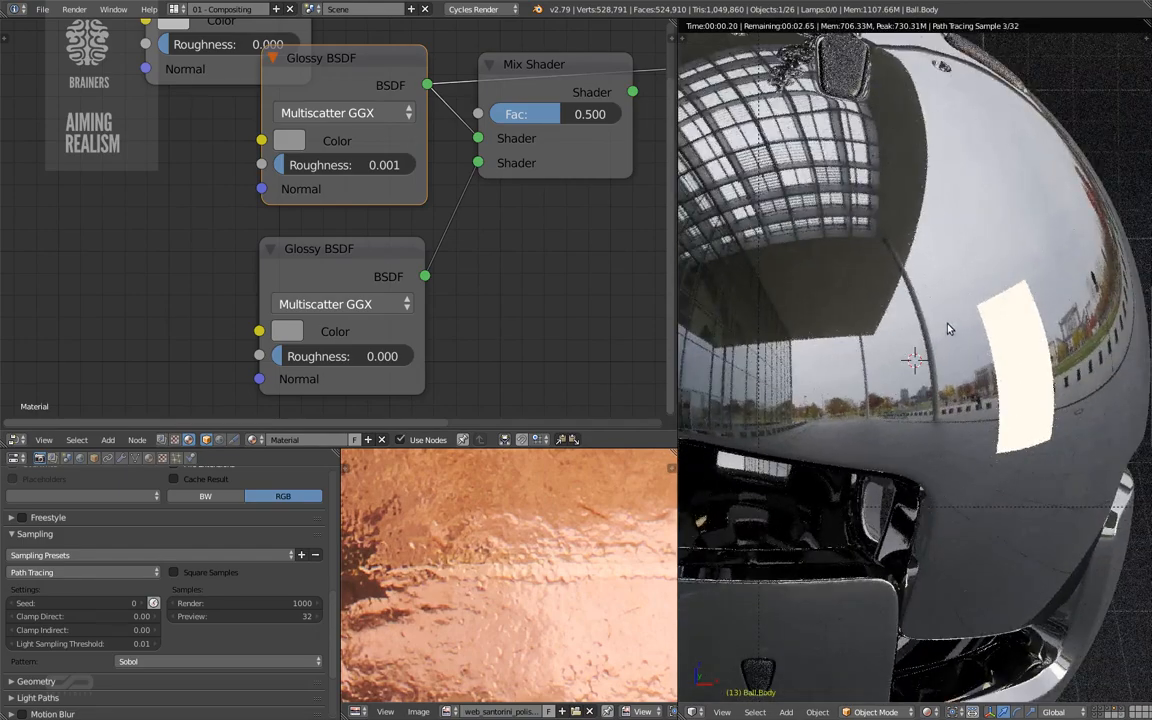
# - Set the lower Glossy BSDF's roughness to 0.05
pyautogui.moveTo(460, 239); pyautogui.dragTo(448, 216, button='middle')
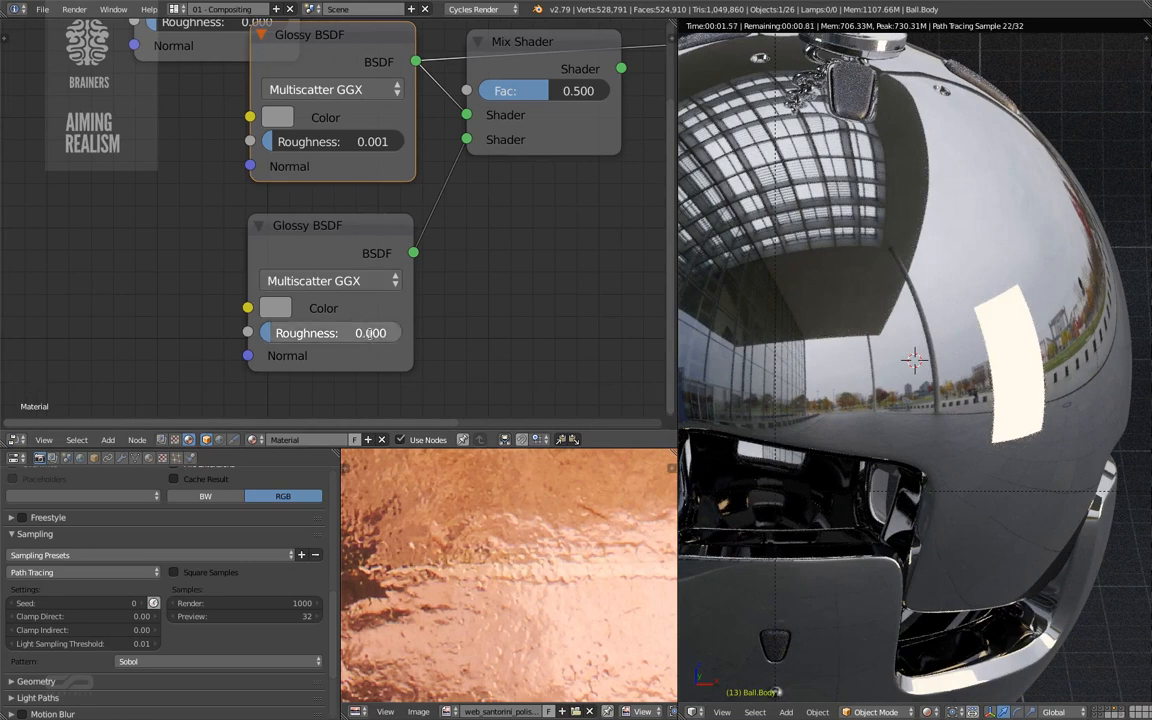
pyautogui.click(375, 333)
pyautogui.write('5')
pyautogui.press('Return')
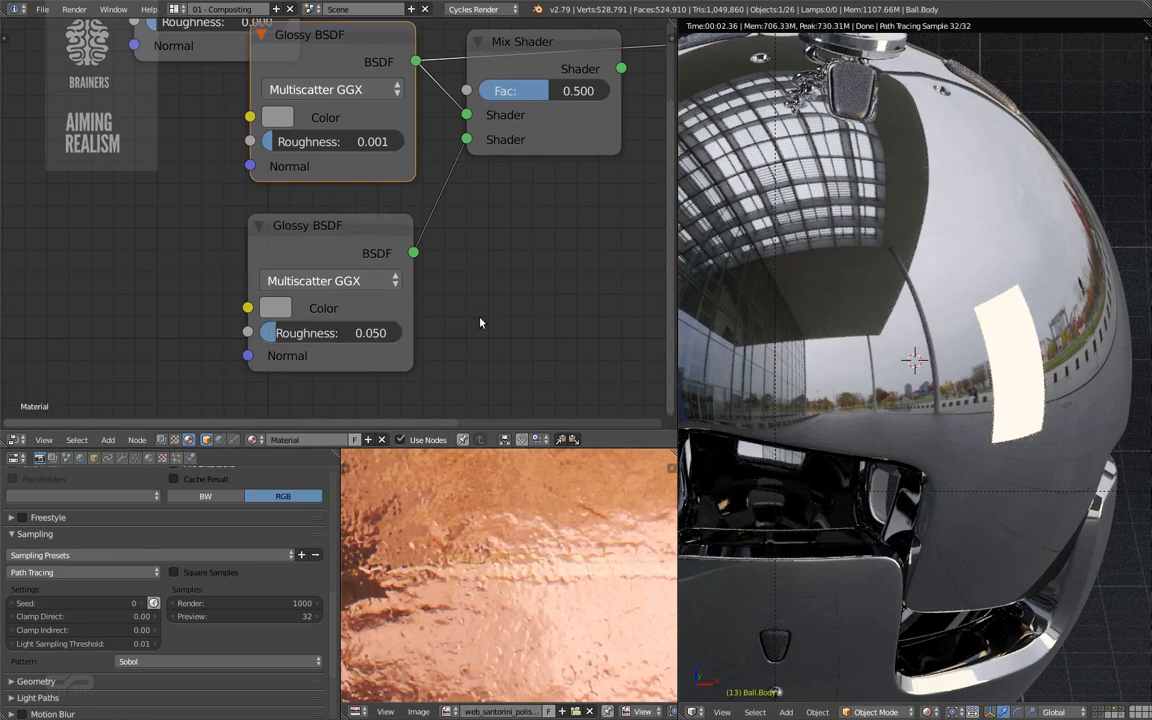
# - Set the Mix Shader's factor to 0.1 and link its output to the Material Output's Surface
pyautogui.moveTo(476, 323); pyautogui.dragTo(375, 399, button='middle')
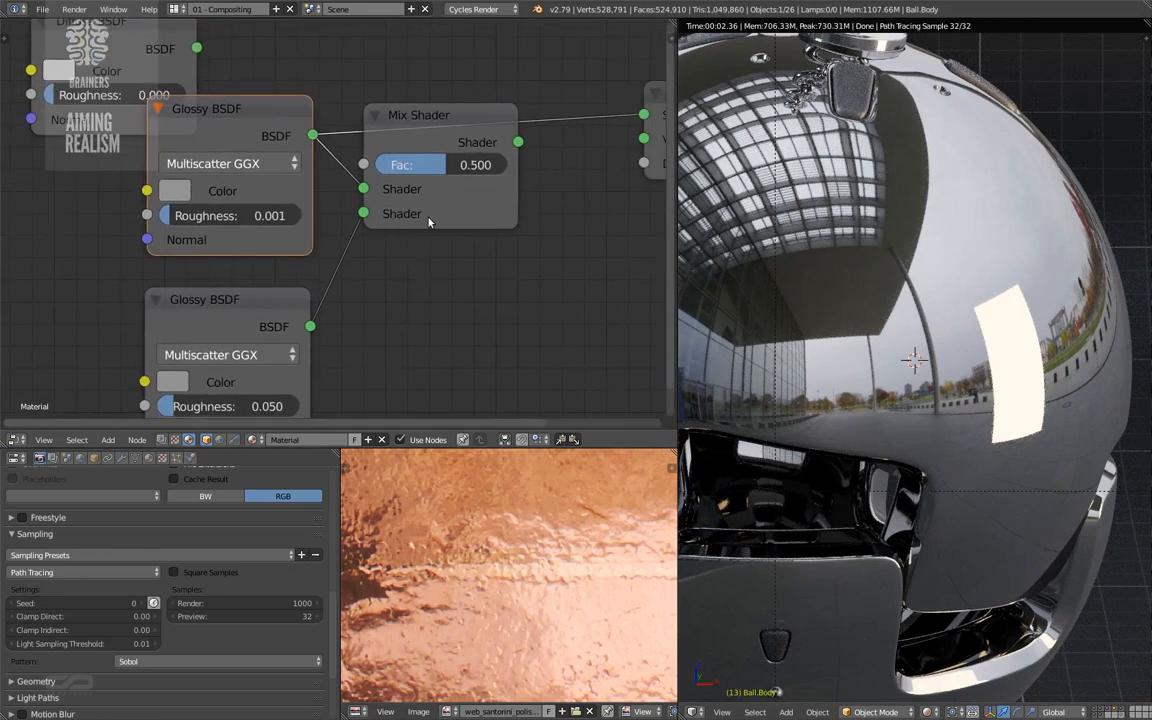
pyautogui.click(435, 164)
pyautogui.write('0.1')
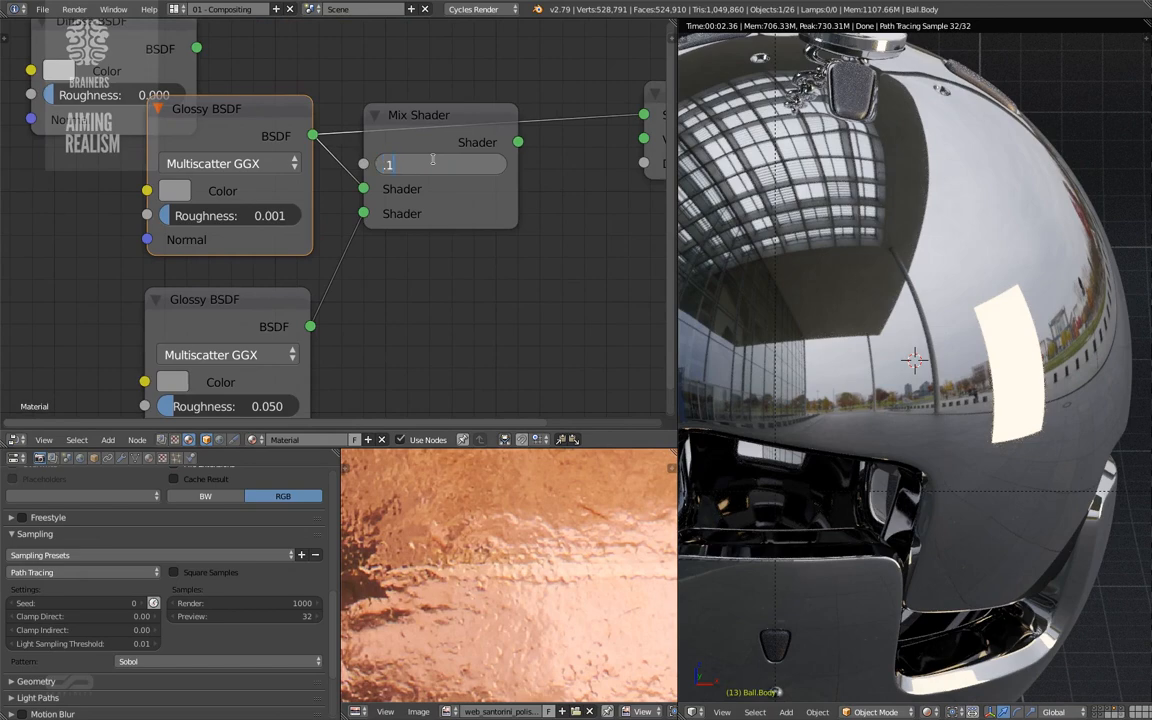
pyautogui.press('Return')
pyautogui.click(437, 117)
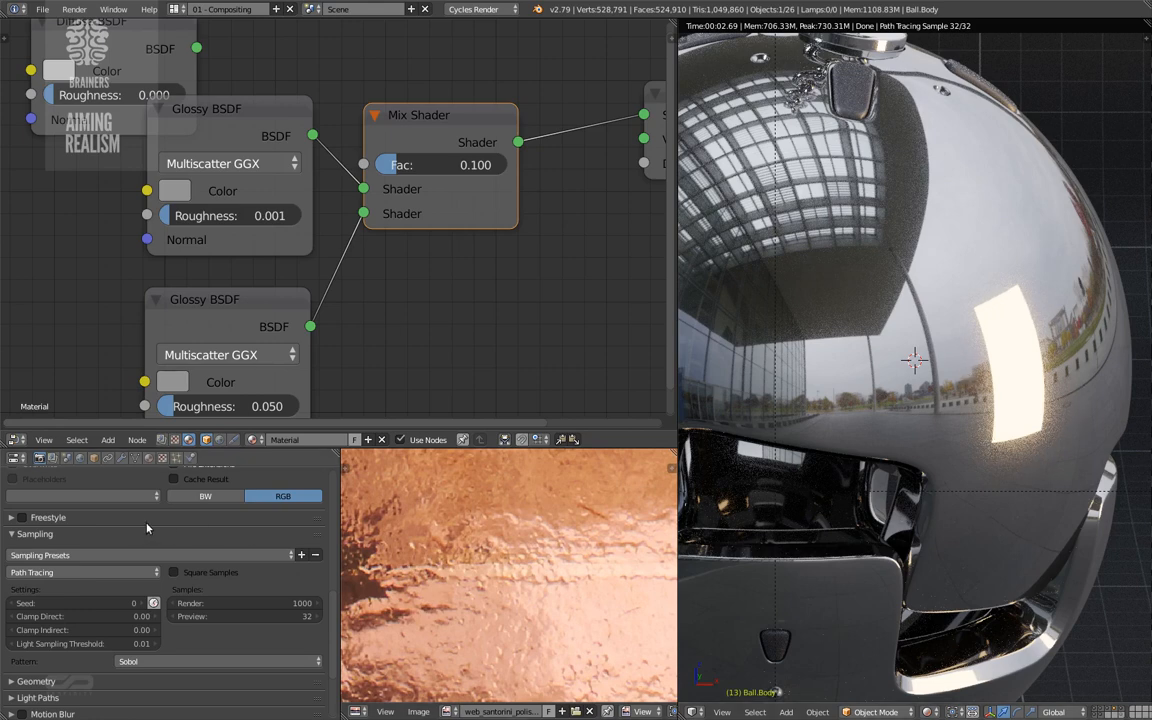
# - Set the preview samples to 500 and limit the rendered preview to a region around the light panel's reflection
pyautogui.click(258, 614)
pyautogui.write('500')
pyautogui.press('Return')
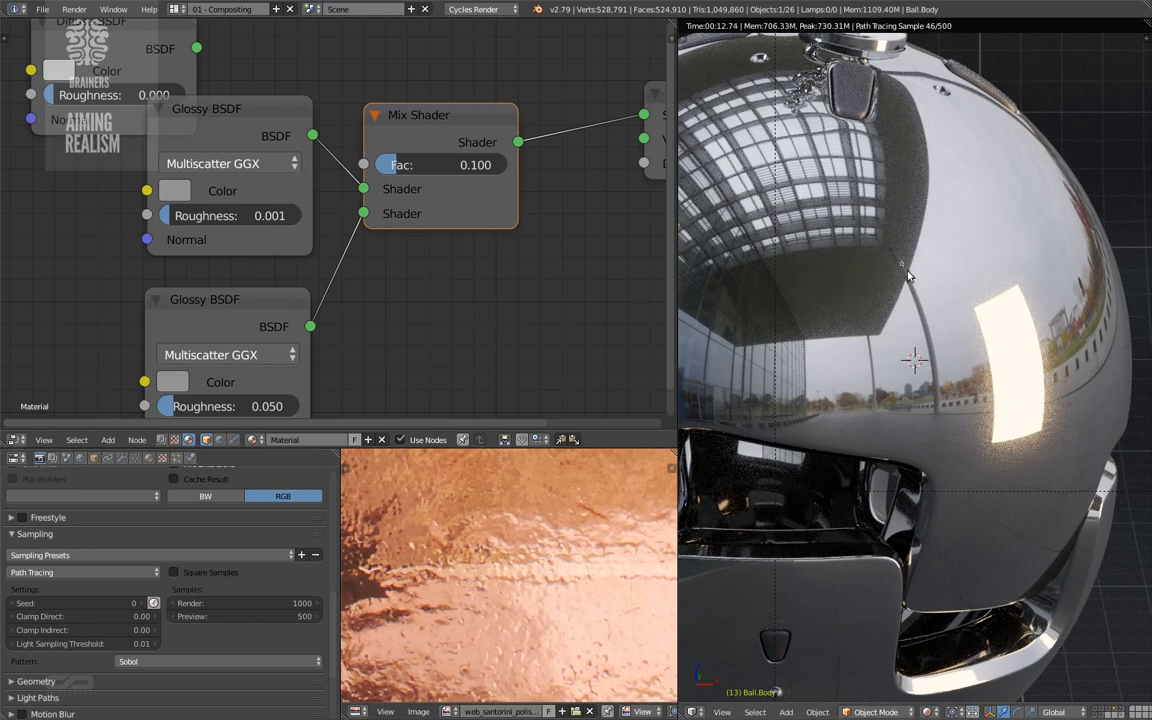
pyautogui.moveTo(900, 266); pyautogui.dragTo(1103, 507)
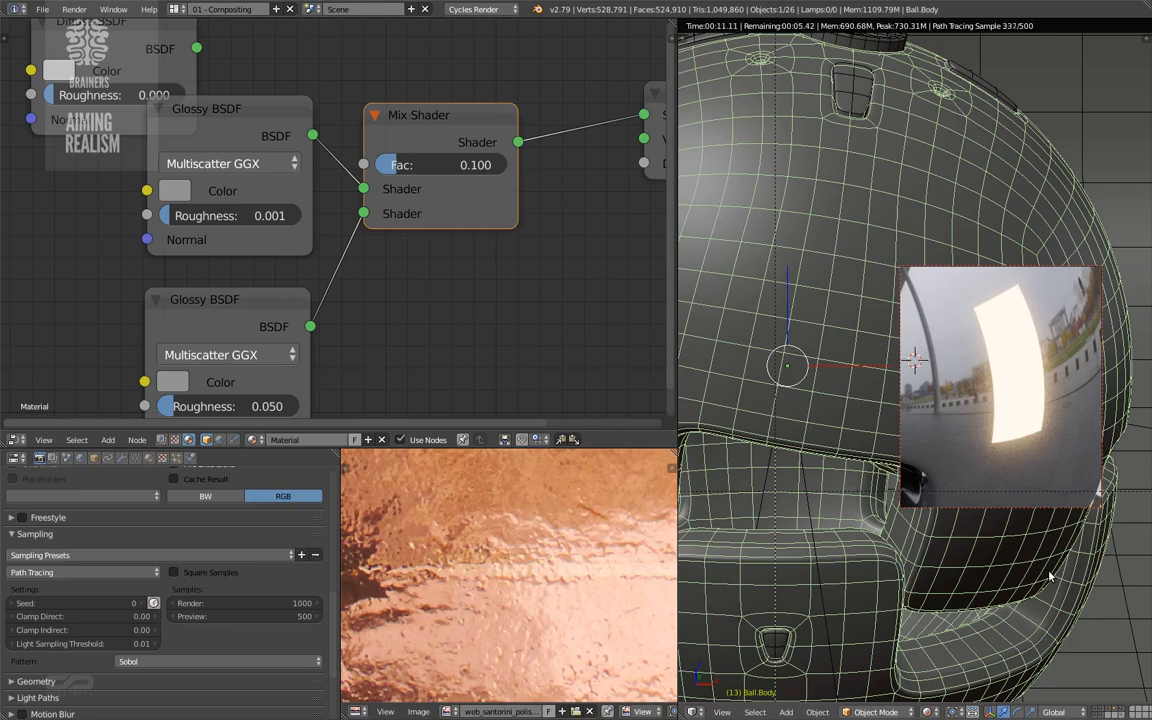
# - Set the preview samples back to 32 and clear the render region
pyautogui.click(274, 616)
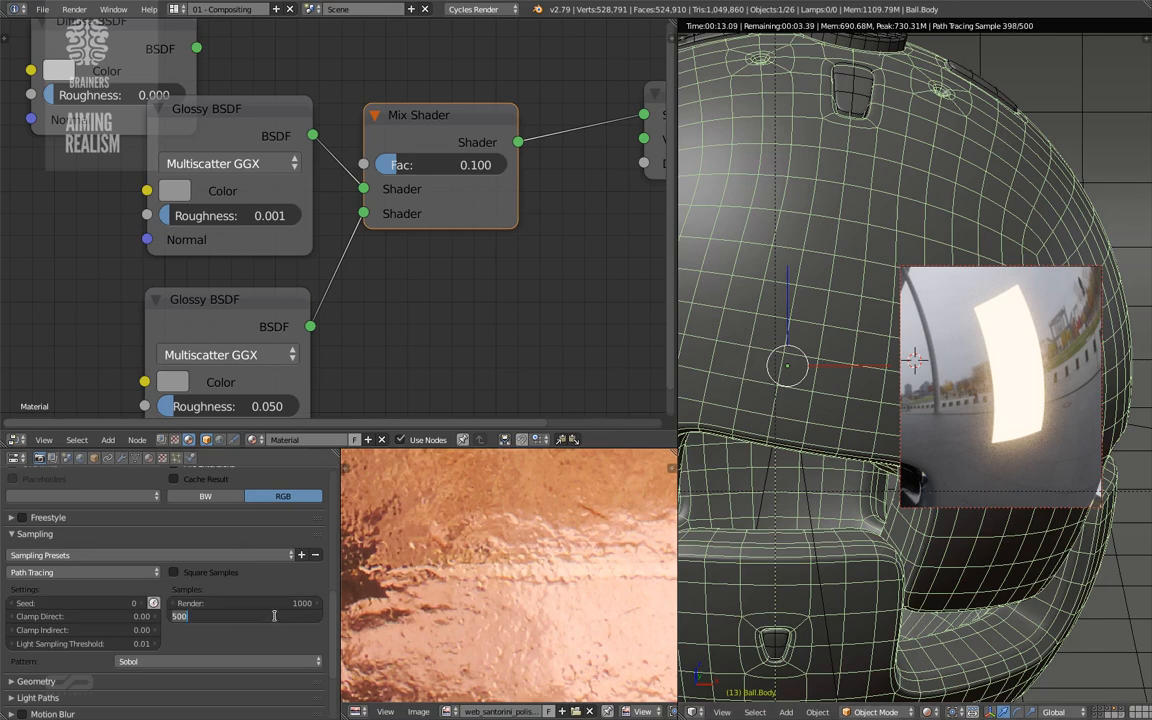
pyautogui.write('32')
pyautogui.press('Return')
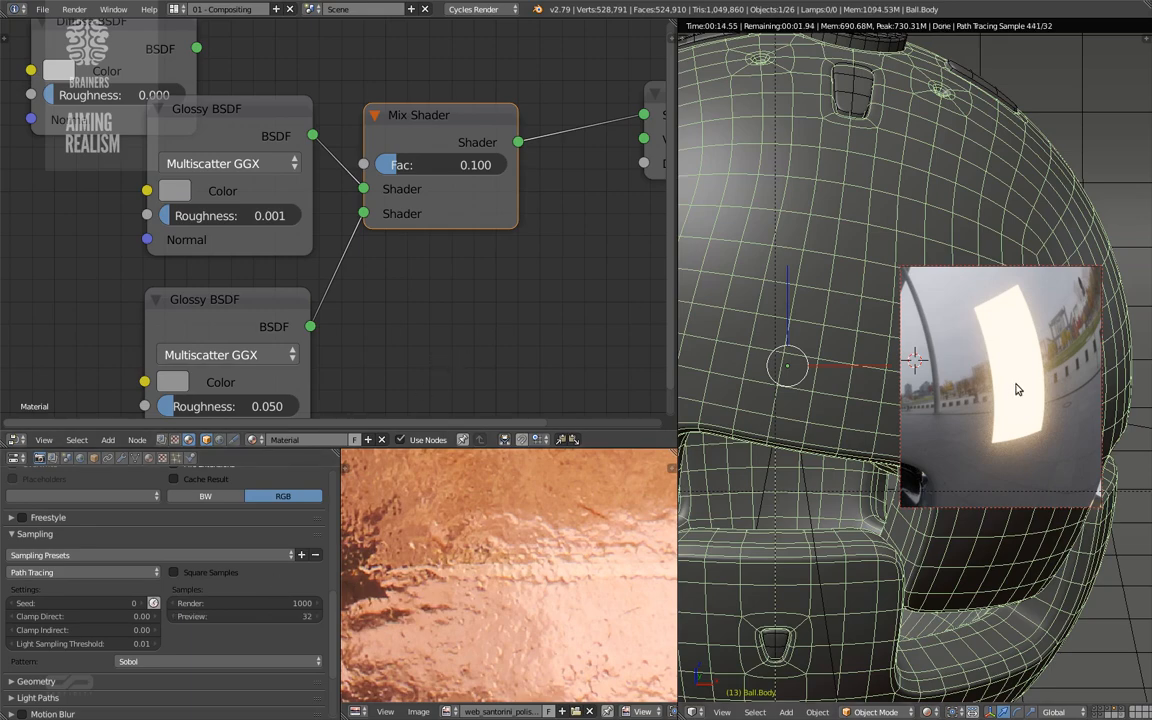
pyautogui.hotkey('ctrl', 'alt', 'b')
# - Move the Material Output further from the Mix Shader and insert the AR_R_Index node group on the link between them
pyautogui.moveTo(426, 232); pyautogui.dragTo(160, 262, button='middle')
pyautogui.moveTo(399, 155); pyautogui.dragTo(649, 158)
pyautogui.moveTo(412, 220); pyautogui.dragTo(332, 232, button='middle')
pyautogui.hotkey('shift', 'a')
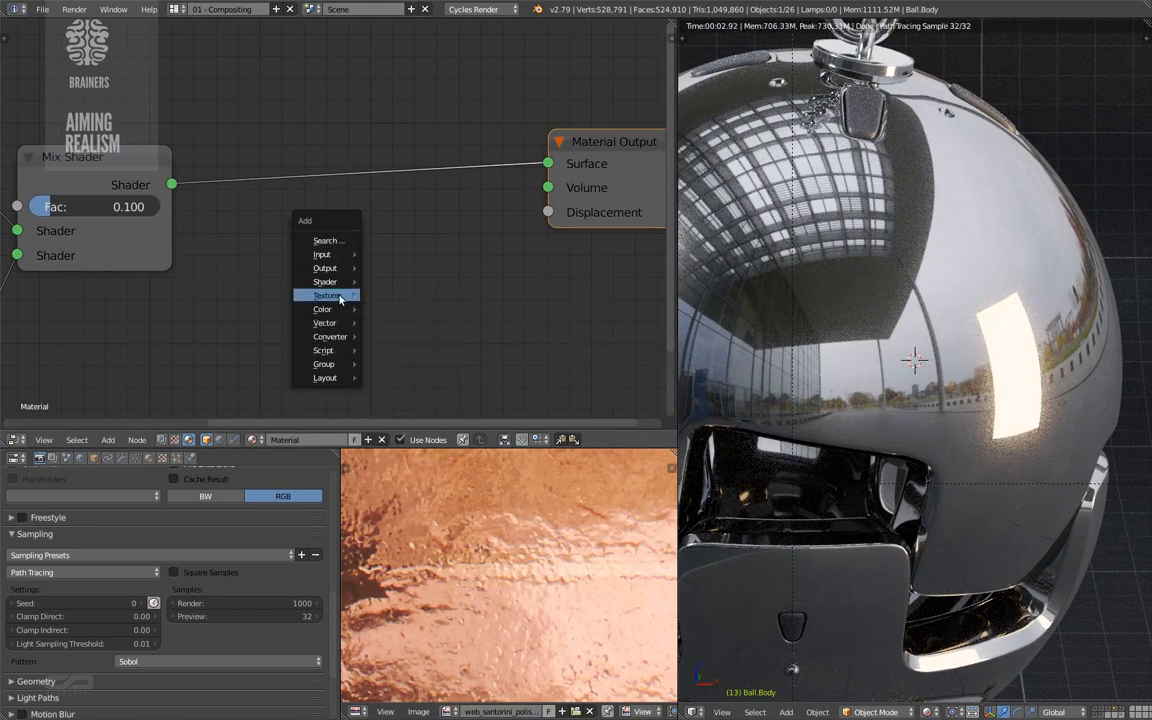
pyautogui.moveTo(343, 367)
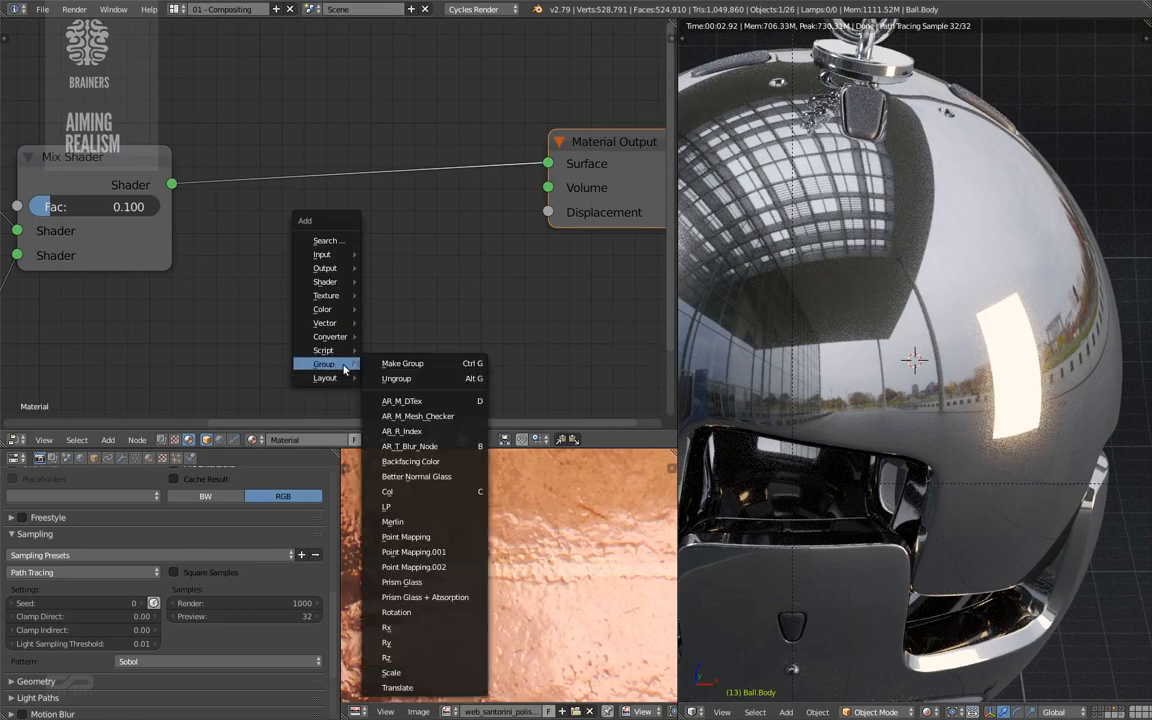
pyautogui.click(401, 431)
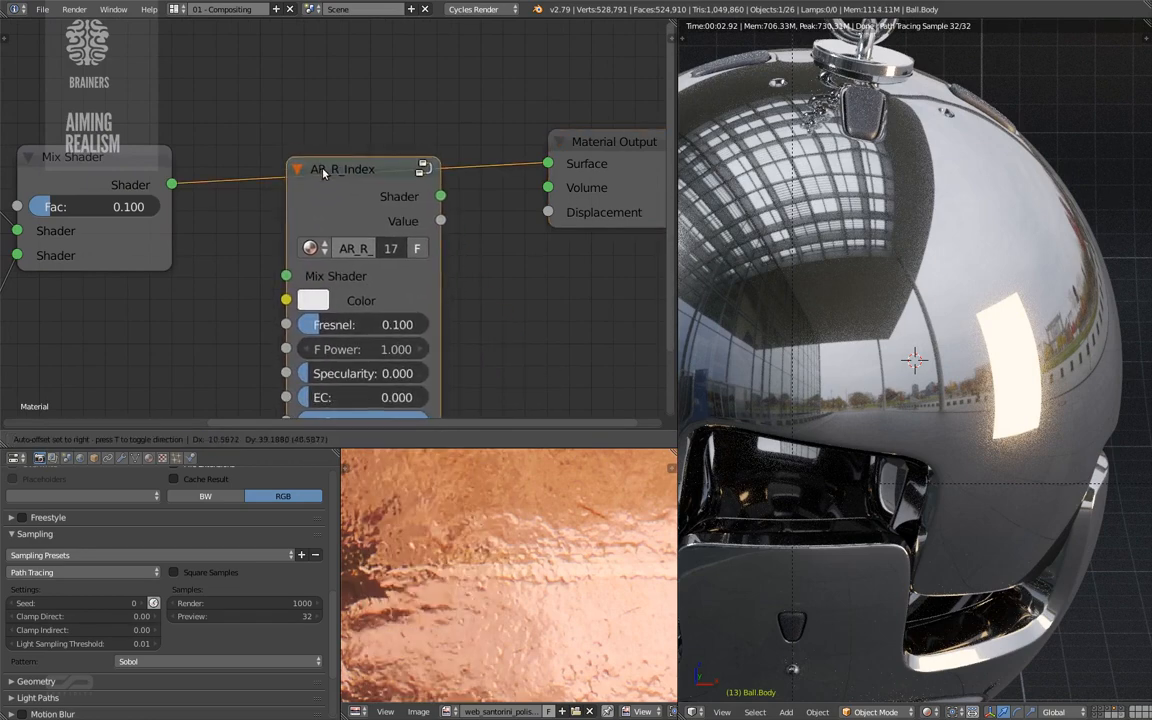
pyautogui.click(321, 151)
# - Widen the AR_R_Index node so that its full name fits
pyautogui.moveTo(313, 228); pyautogui.dragTo(389, 162, button='middle')
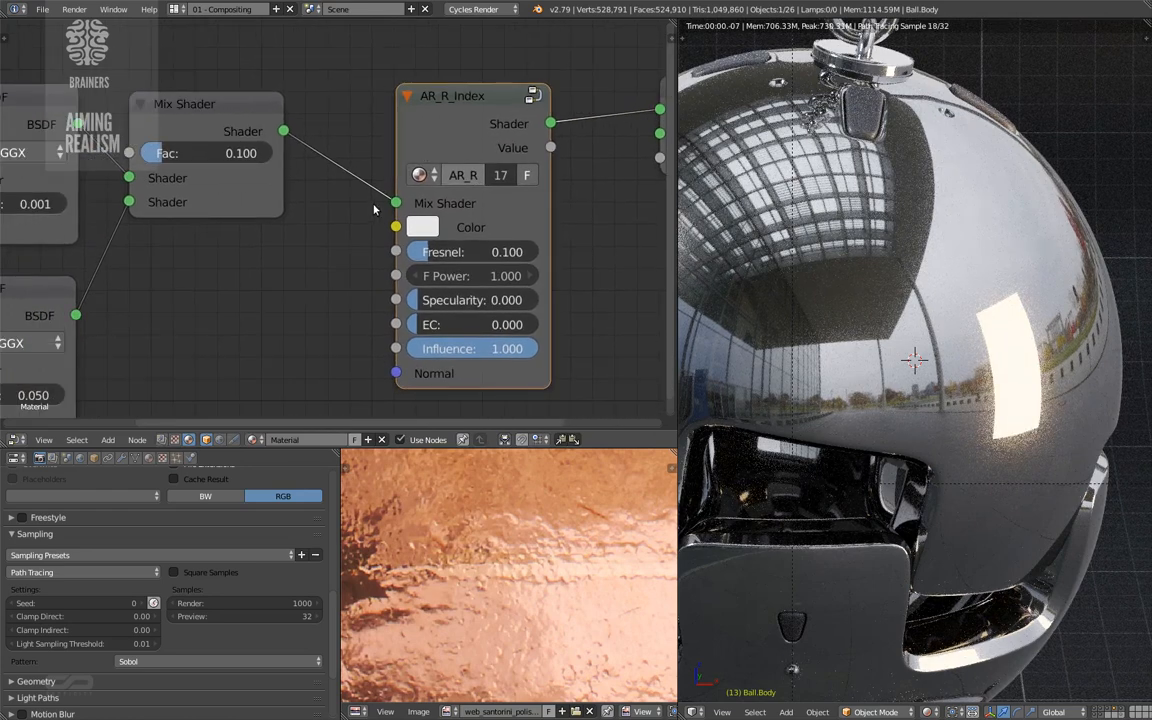
pyautogui.moveTo(553, 218); pyautogui.dragTo(602, 211)
pyautogui.moveTo(471, 213); pyautogui.dragTo(362, 188, button='middle')
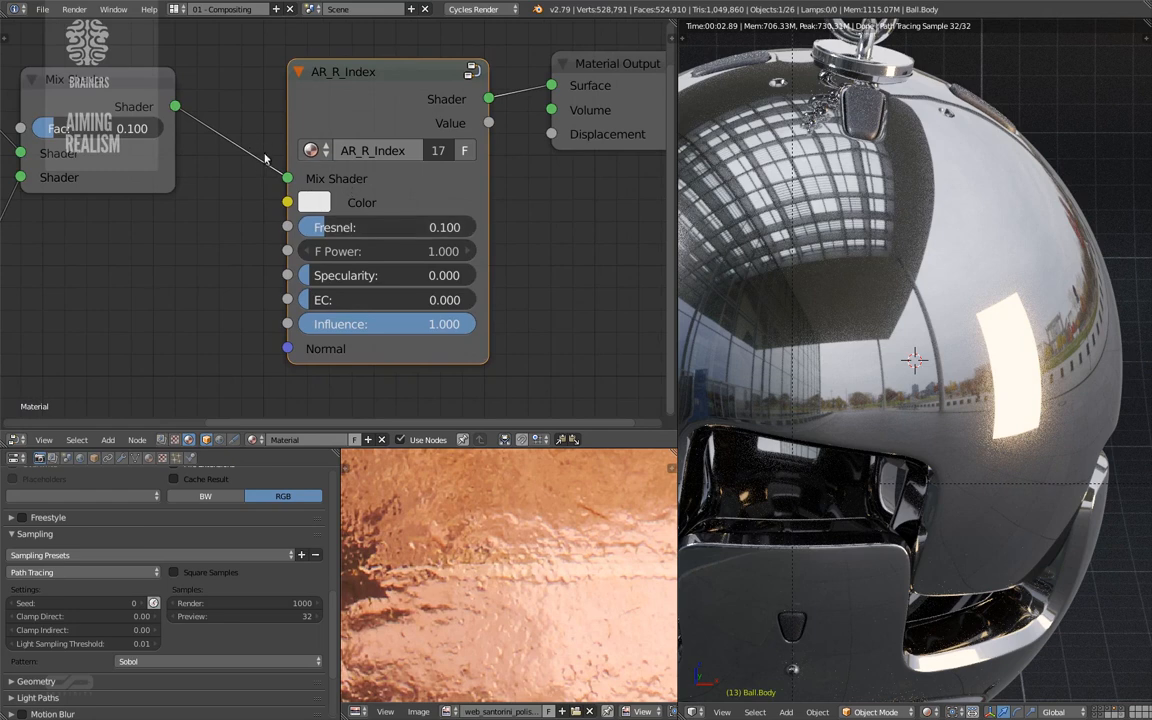
# - Cut the link from the Mix Shader to the AR_R_Index group and reconnect it to the group's Mix Shader input
pyautogui.keyDown('ctrl'); pyautogui.moveTo(240, 132); pyautogui.dragTo(228, 172, button='right'); pyautogui.keyUp('ctrl')
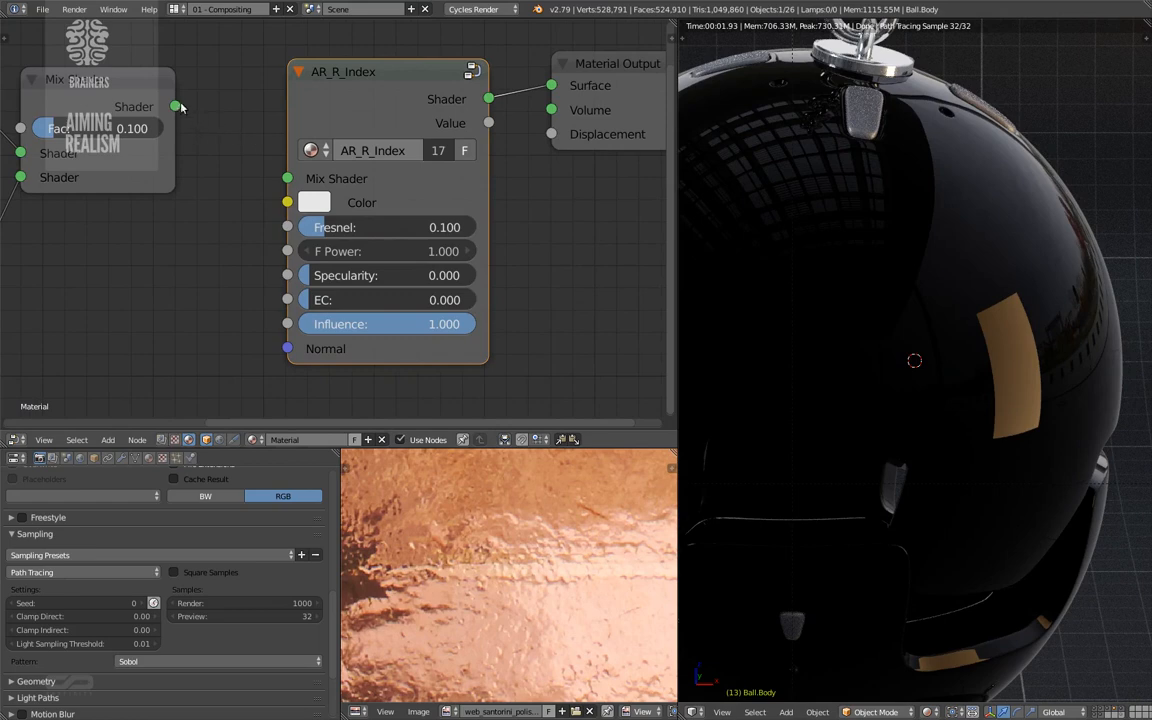
pyautogui.moveTo(175, 106); pyautogui.dragTo(280, 152)
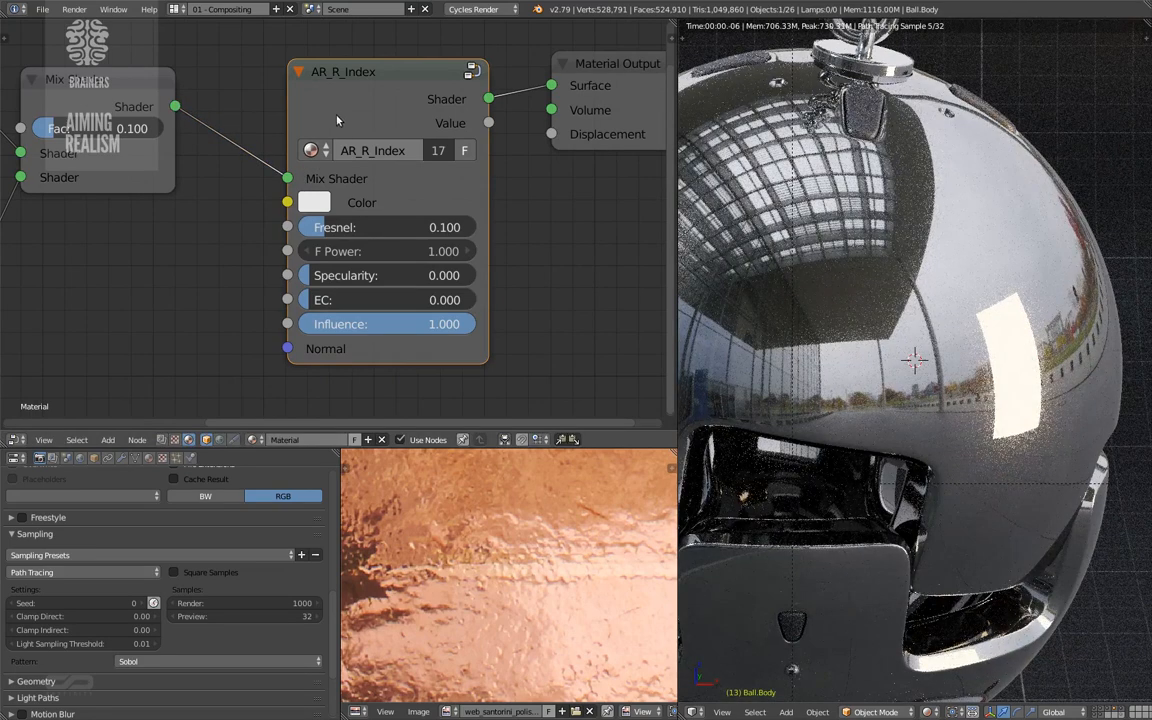
pyautogui.scroll(-2, 297, 215)
pyautogui.moveTo(261, 205); pyautogui.dragTo(361, 181, button='middle')
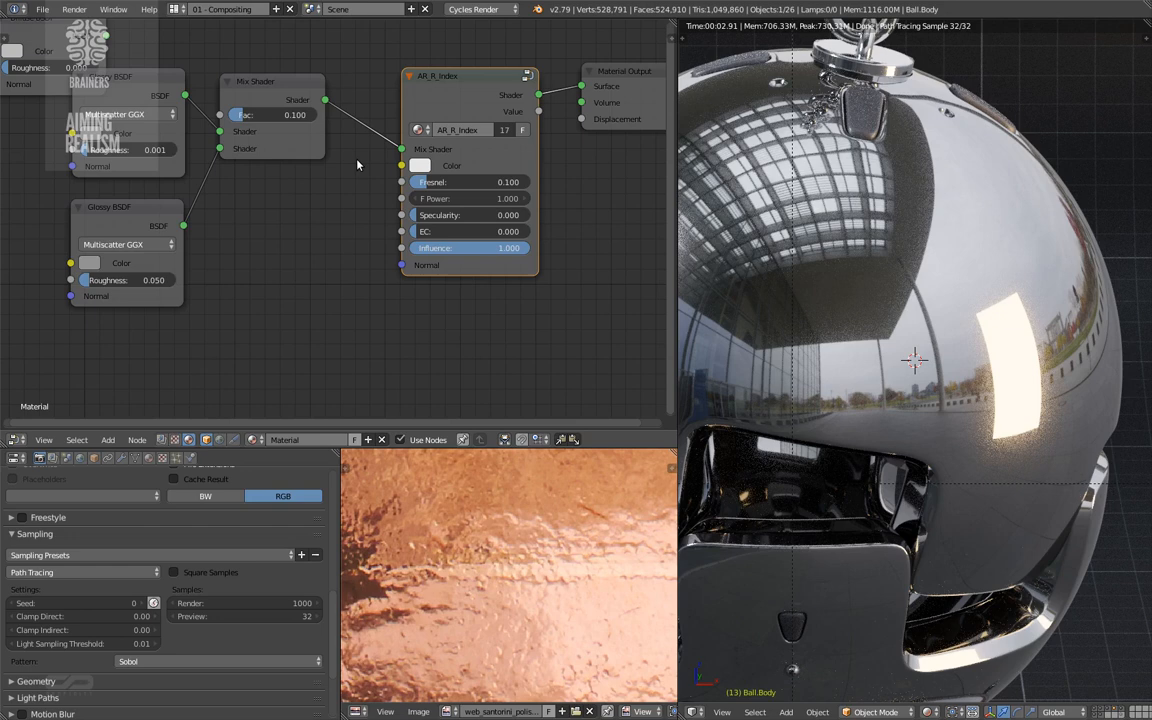
# - Disconnect the Mix Shader from the AR_R_Index group and preview the group's Value output on the ball
pyautogui.moveTo(342, 242); pyautogui.dragTo(322, 275, button='middle')
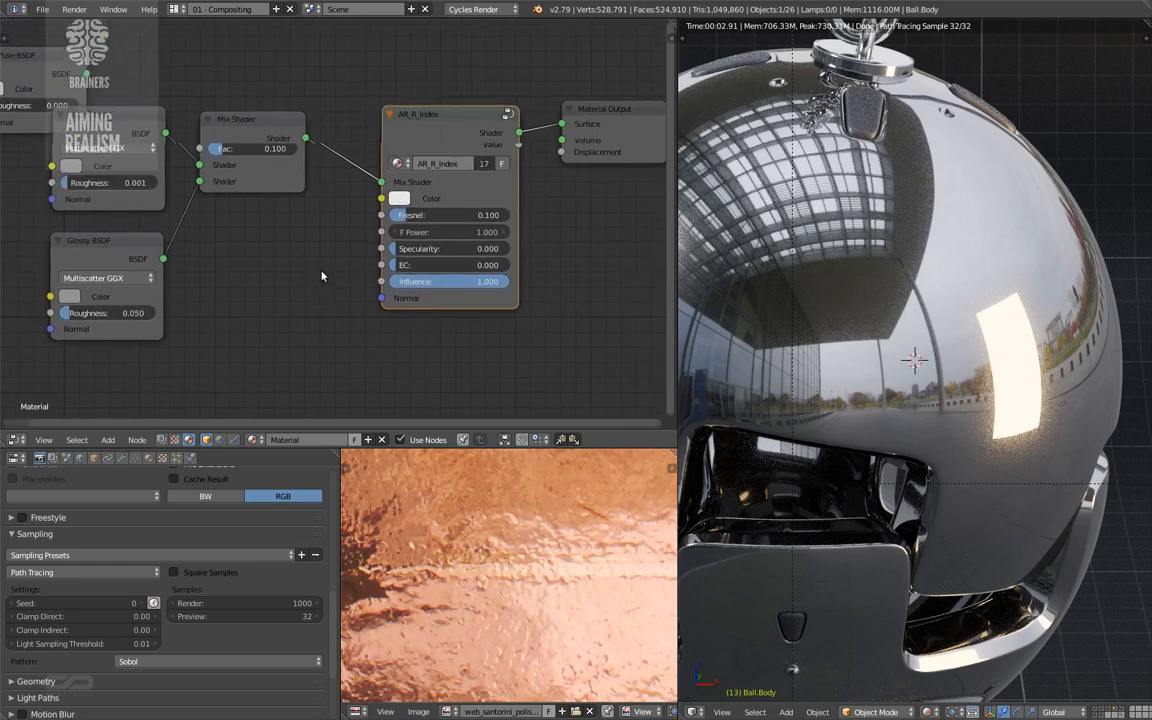
pyautogui.moveTo(380, 182); pyautogui.dragTo(418, 142)
pyautogui.moveTo(441, 149); pyautogui.dragTo(396, 161, button='middle')
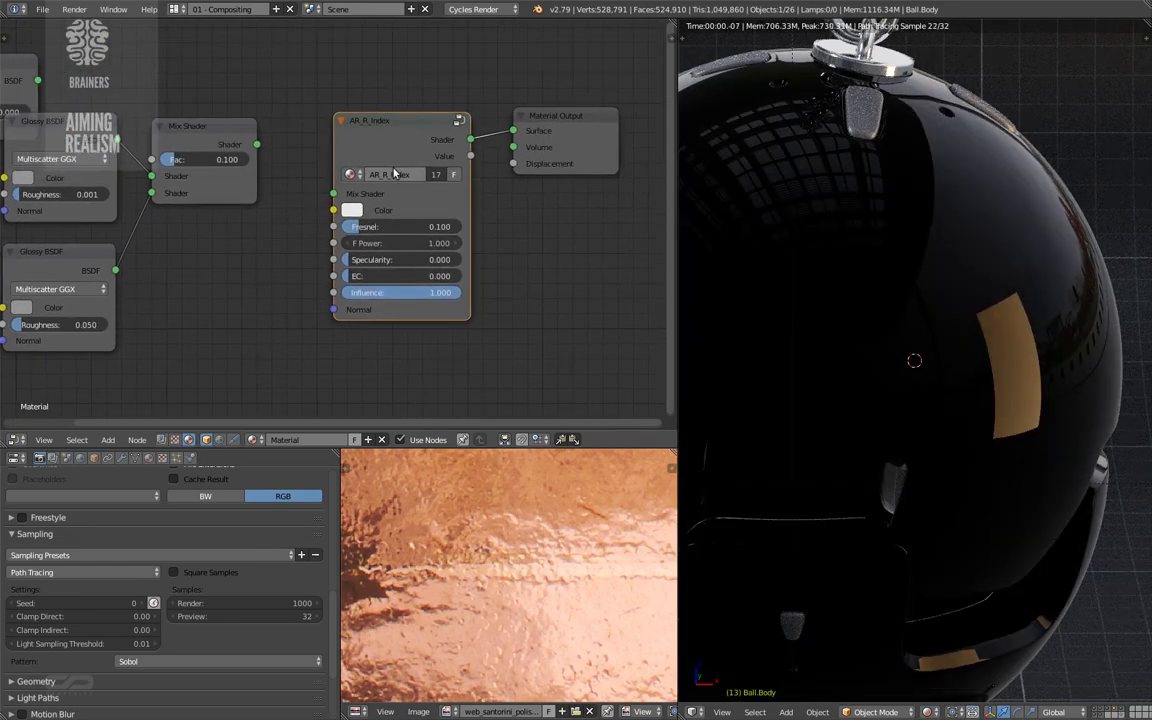
pyautogui.scroll(1, 417, 155)
pyautogui.keyDown('ctrl'); pyautogui.keyDown('shift'); pyautogui.click(418, 156); pyautogui.keyUp('shift'); pyautogui.keyUp('ctrl')
pyautogui.scroll(1, 416, 194)
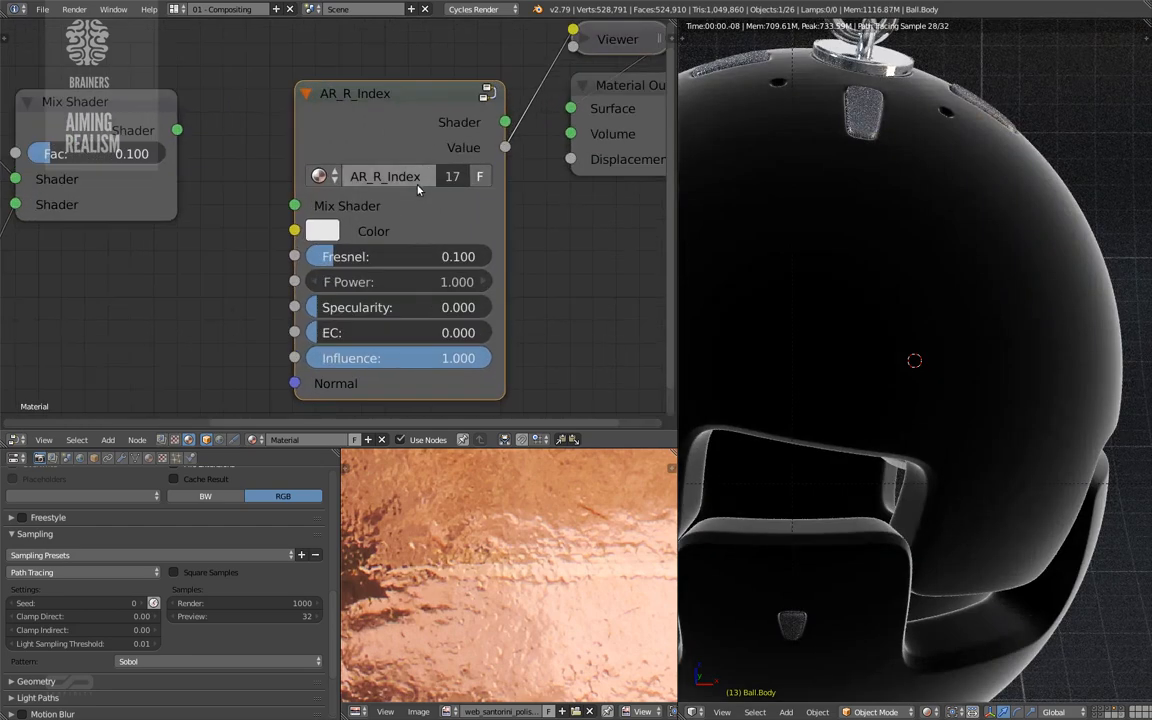
# - Set the AR_R_Index group's Fresnel to 0.251, F Power to 2 and Specularity to 0.092, and link its Shader output to the Material Output's Surface
pyautogui.moveTo(340, 257); pyautogui.dragTo(386, 287)
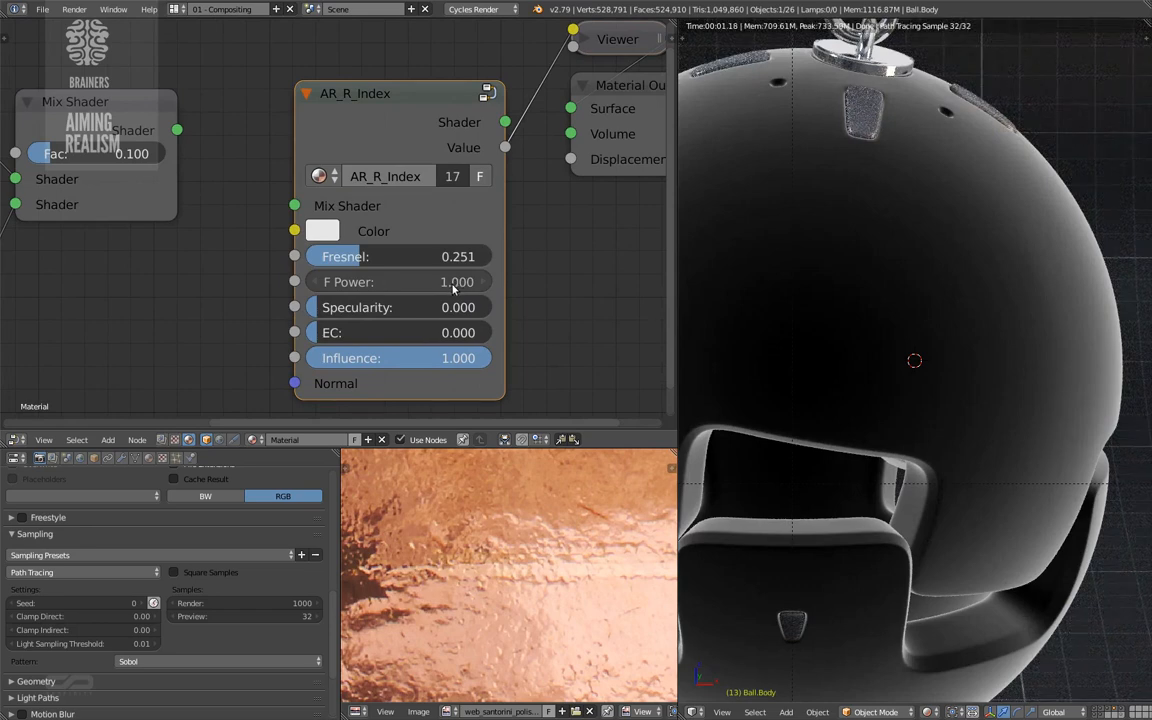
pyautogui.moveTo(446, 285)
pyautogui.mouseDown()
pyautogui.moveTo(419, 284)
pyautogui.moveTo(435, 286)
pyautogui.mouseUp()
pyautogui.moveTo(326, 306)
pyautogui.mouseDown()
pyautogui.moveTo(355, 304)
pyautogui.moveTo(335, 308)
pyautogui.mouseUp()
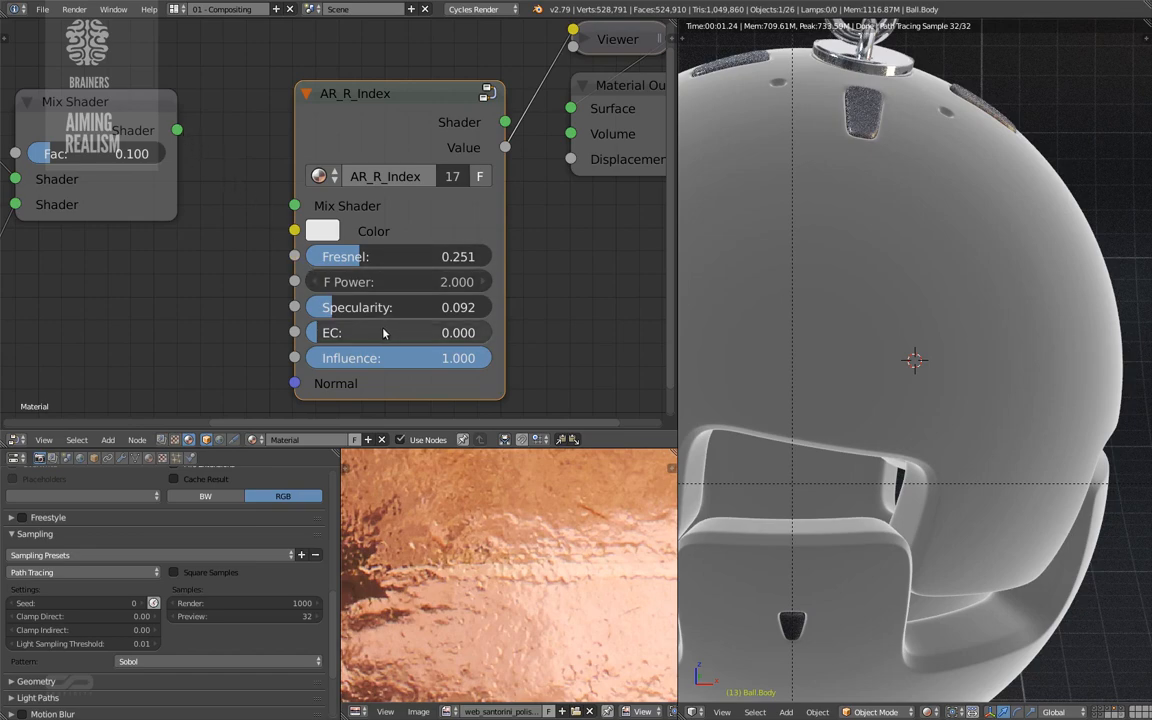
pyautogui.keyDown('ctrl'); pyautogui.keyDown('shift'); pyautogui.click(338, 112); pyautogui.keyUp('shift'); pyautogui.keyUp('ctrl')
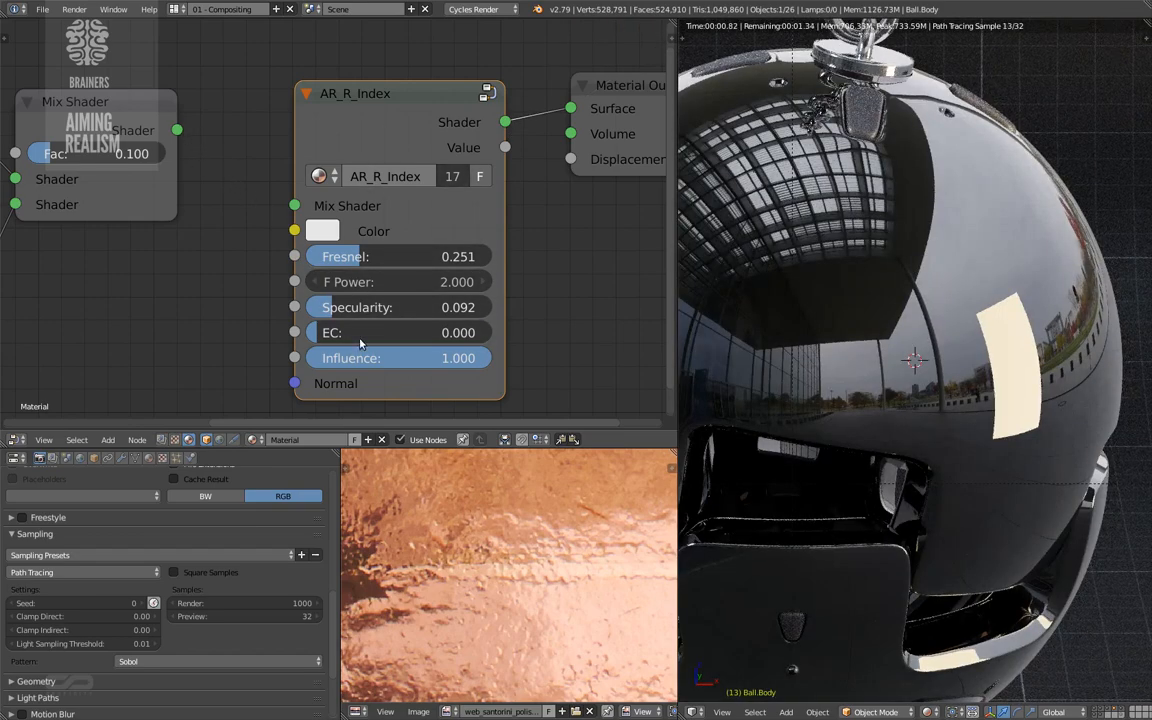
# - Lower the AR_R_Index group's Influence to 0.013
pyautogui.moveTo(360, 343); pyautogui.dragTo(209, 353)
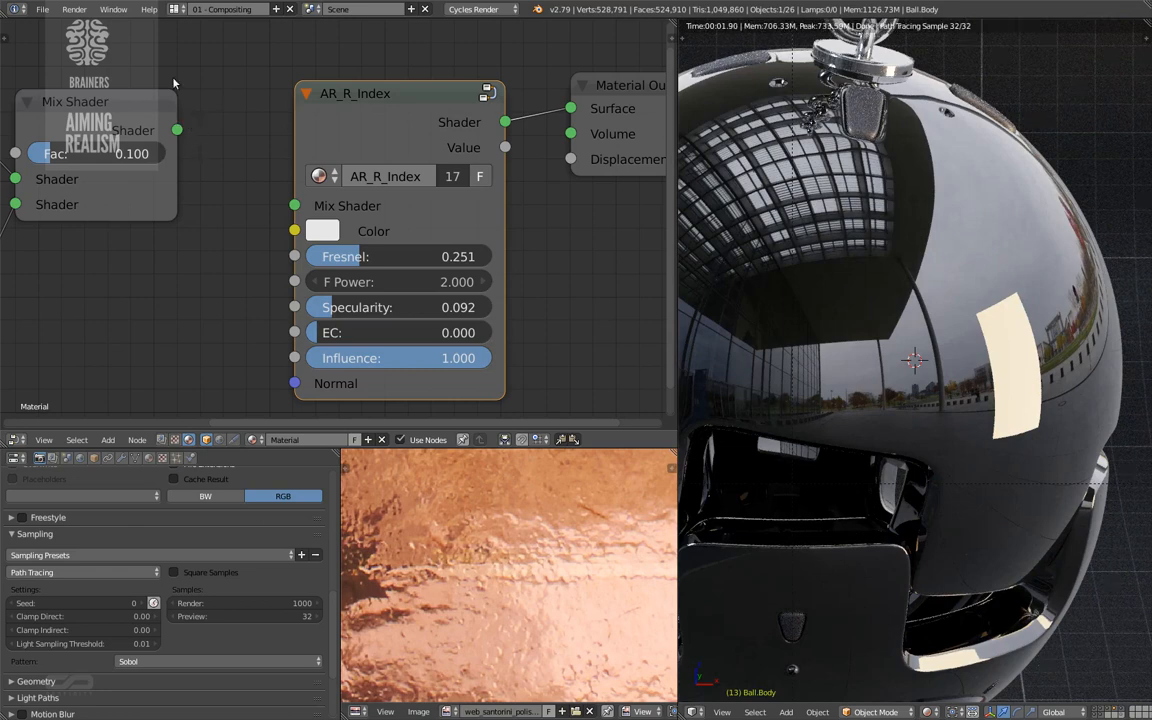
pyautogui.moveTo(337, 83); pyautogui.dragTo(331, 41, button='middle')
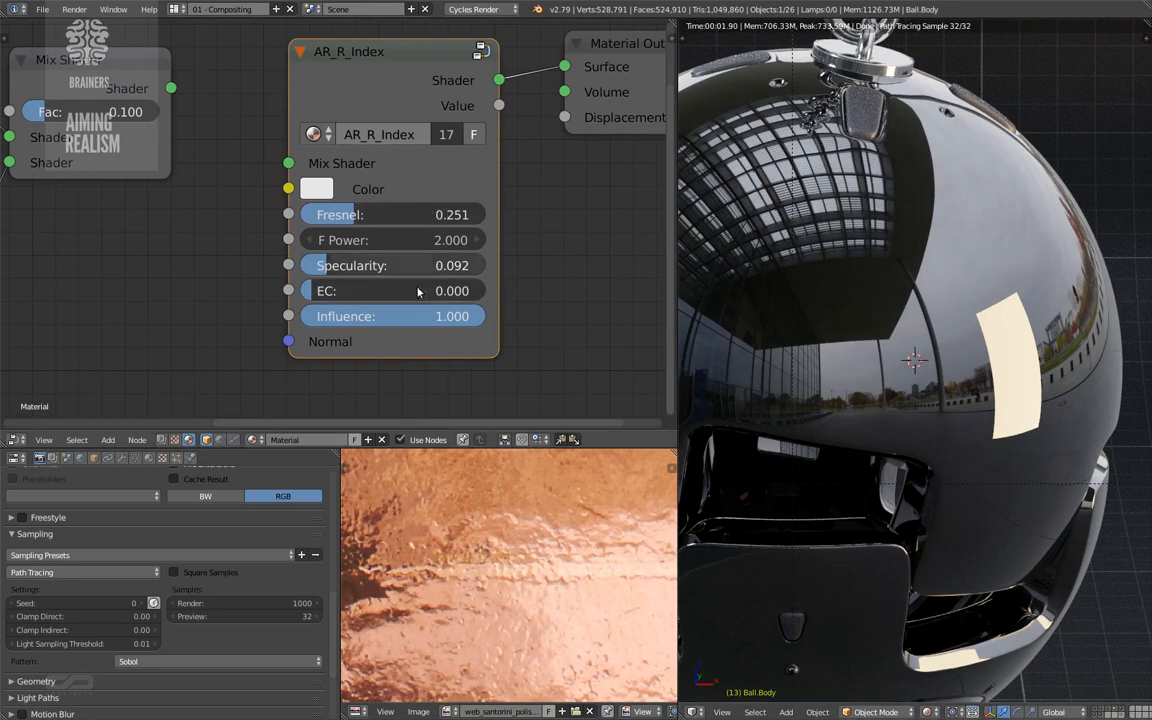
pyautogui.moveTo(458, 316); pyautogui.dragTo(282, 330)
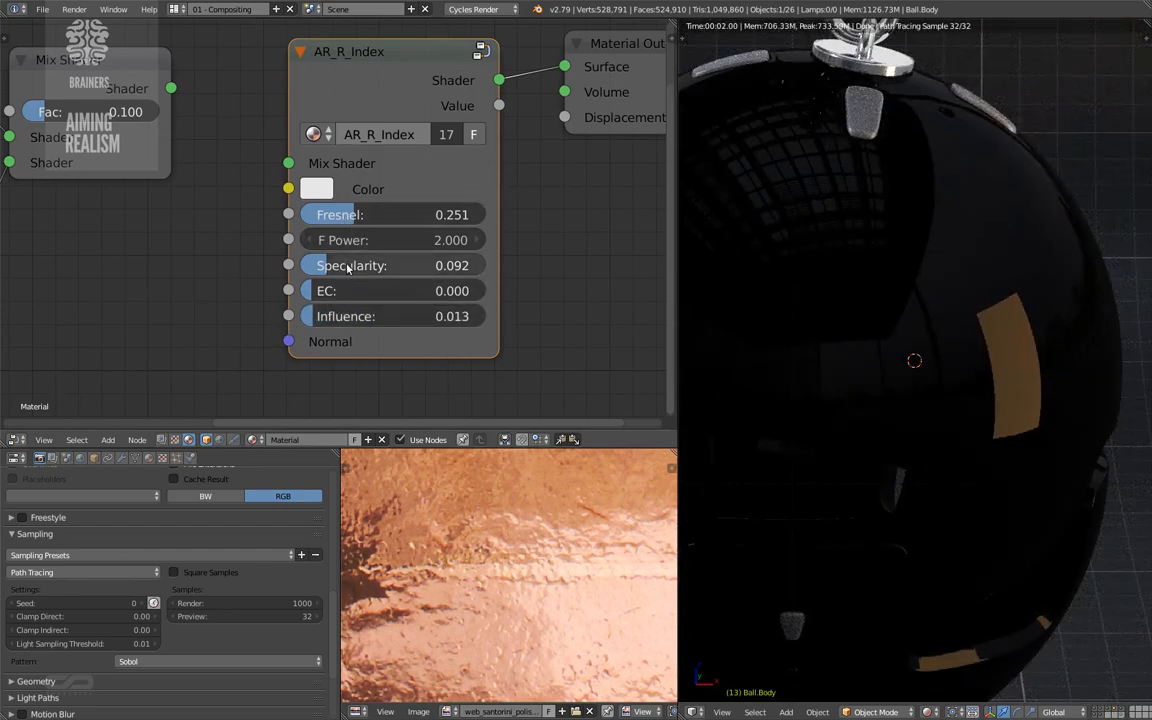
# - Move the Material Output node farther away from the AR_R_Index group
pyautogui.scroll(-2, 362, 300)
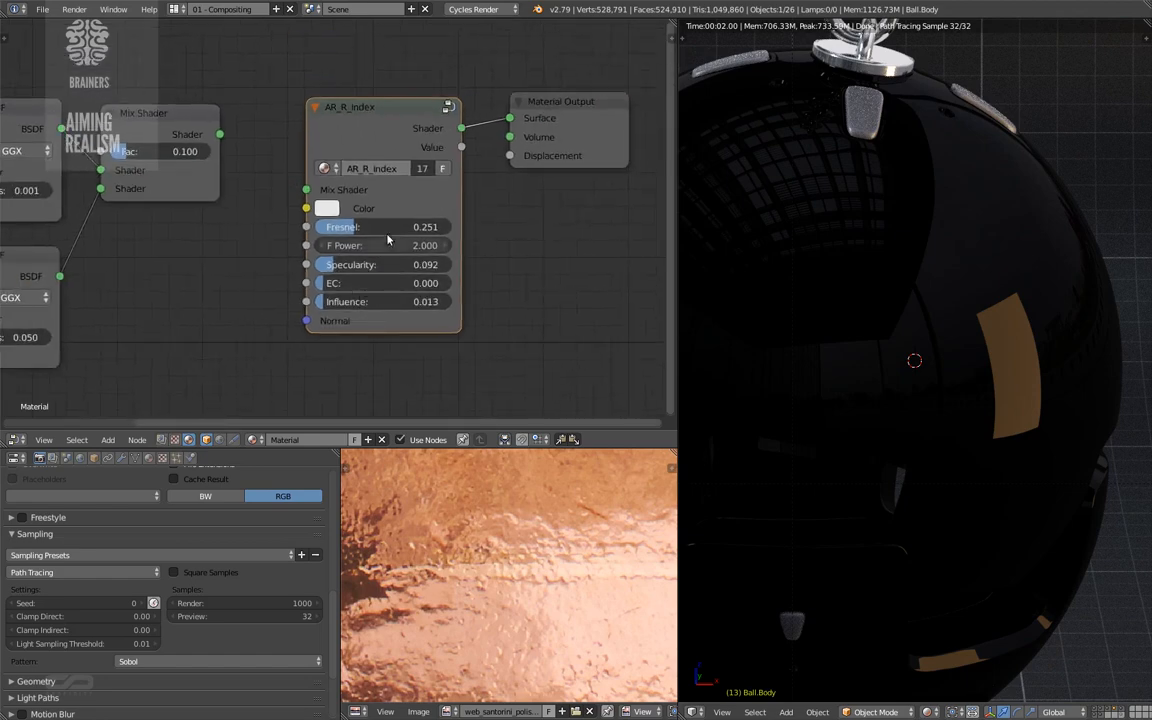
pyautogui.moveTo(402, 244); pyautogui.dragTo(383, 258, button='middle')
pyautogui.moveTo(561, 158); pyautogui.dragTo(618, 151)
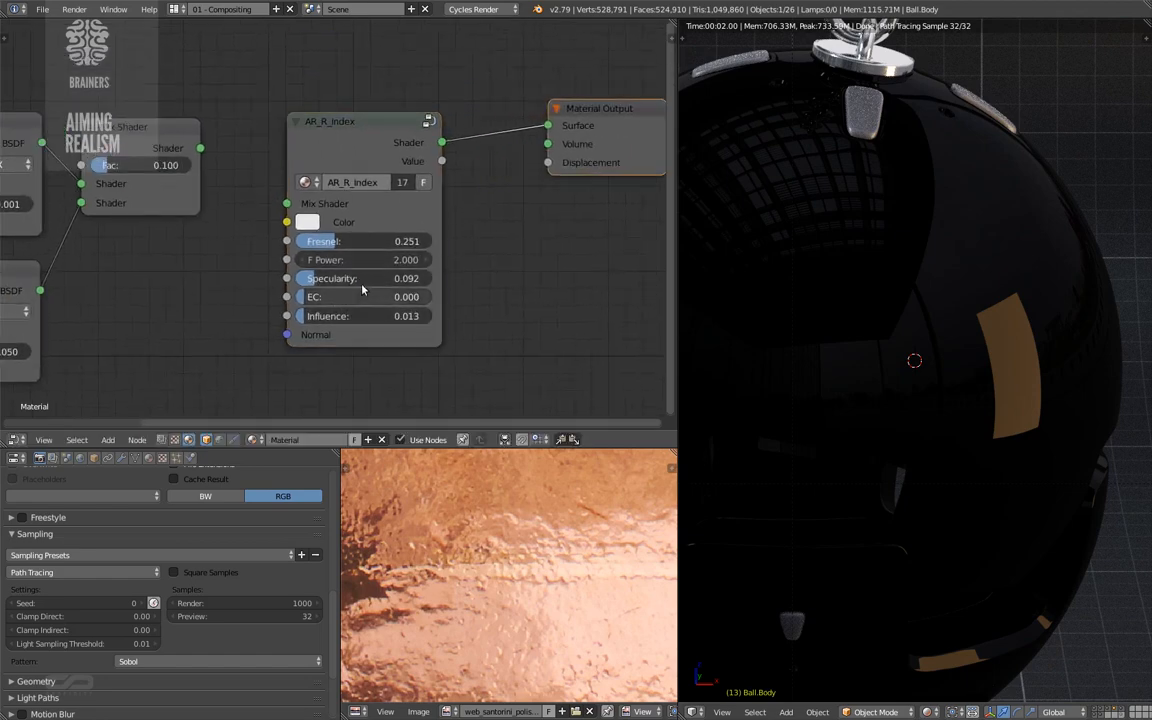
# - Replace the 0.001-roughness Glossy BSDF in the Mix Shader's first input with the Diffuse BSDF, and place that node beside the Mix Shader
pyautogui.scroll(-2, 330, 180)
pyautogui.moveTo(332, 205); pyautogui.dragTo(480, 193, button='middle')
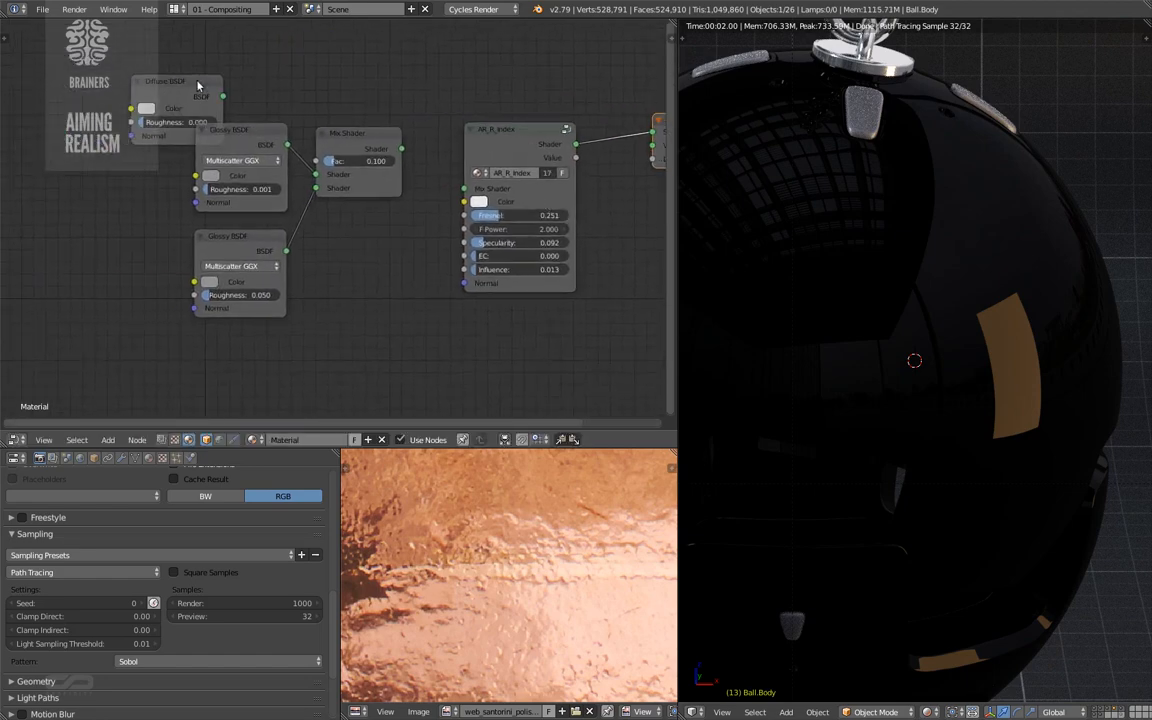
pyautogui.moveTo(223, 97); pyautogui.dragTo(317, 174)
pyautogui.click(251, 148)
pyautogui.press('x')
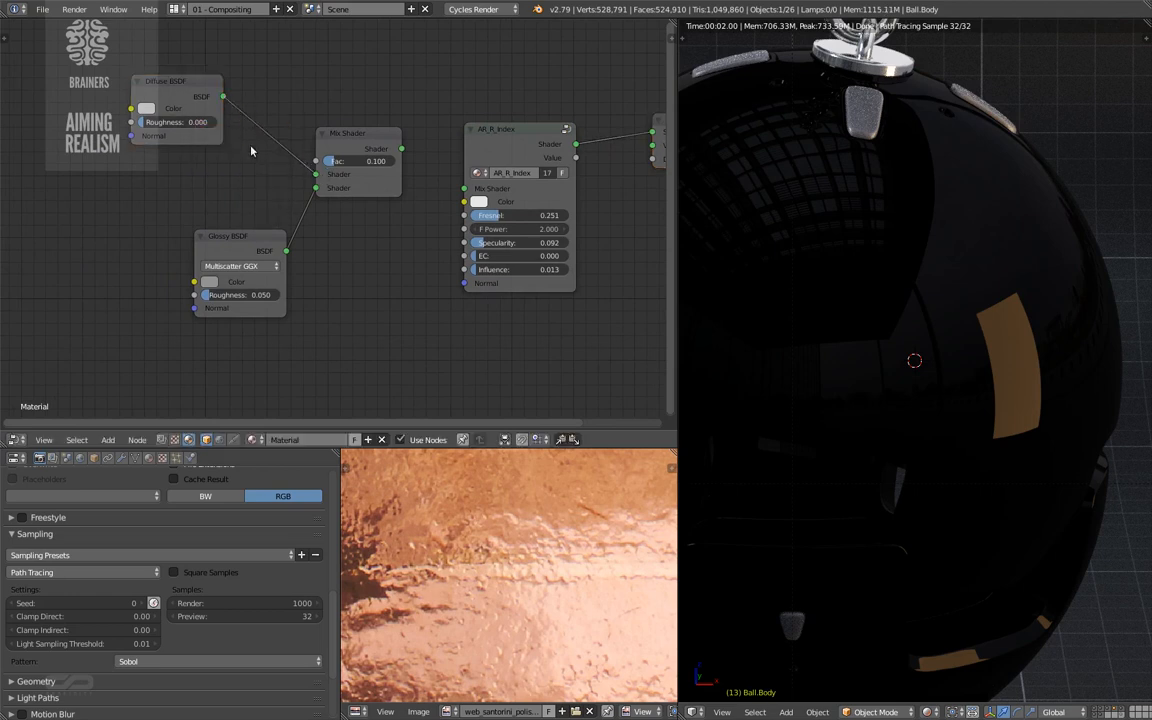
pyautogui.moveTo(182, 85); pyautogui.dragTo(265, 138)
# - Change the Diffuse BSDF's colour to dark blue and copy that colour to the Glossy BSDF
pyautogui.click(230, 157)
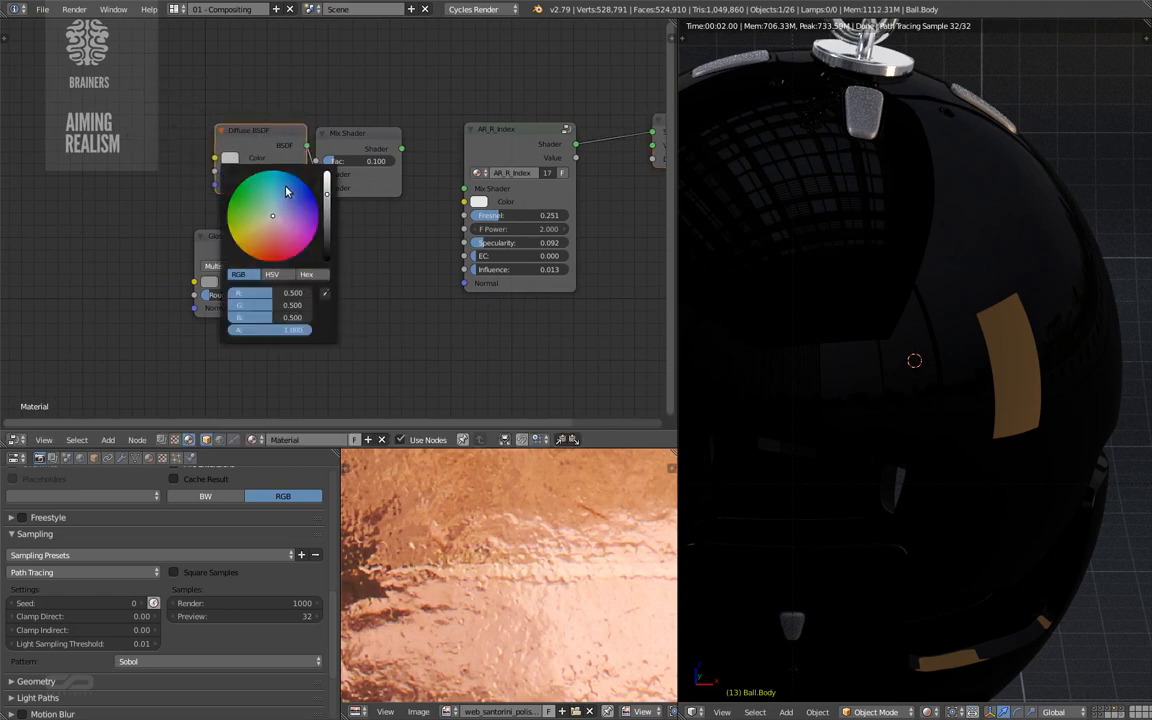
pyautogui.moveTo(287, 189)
pyautogui.mouseDown()
pyautogui.moveTo(285, 203)
pyautogui.moveTo(326, 229)
pyautogui.moveTo(291, 196)
pyautogui.mouseUp()
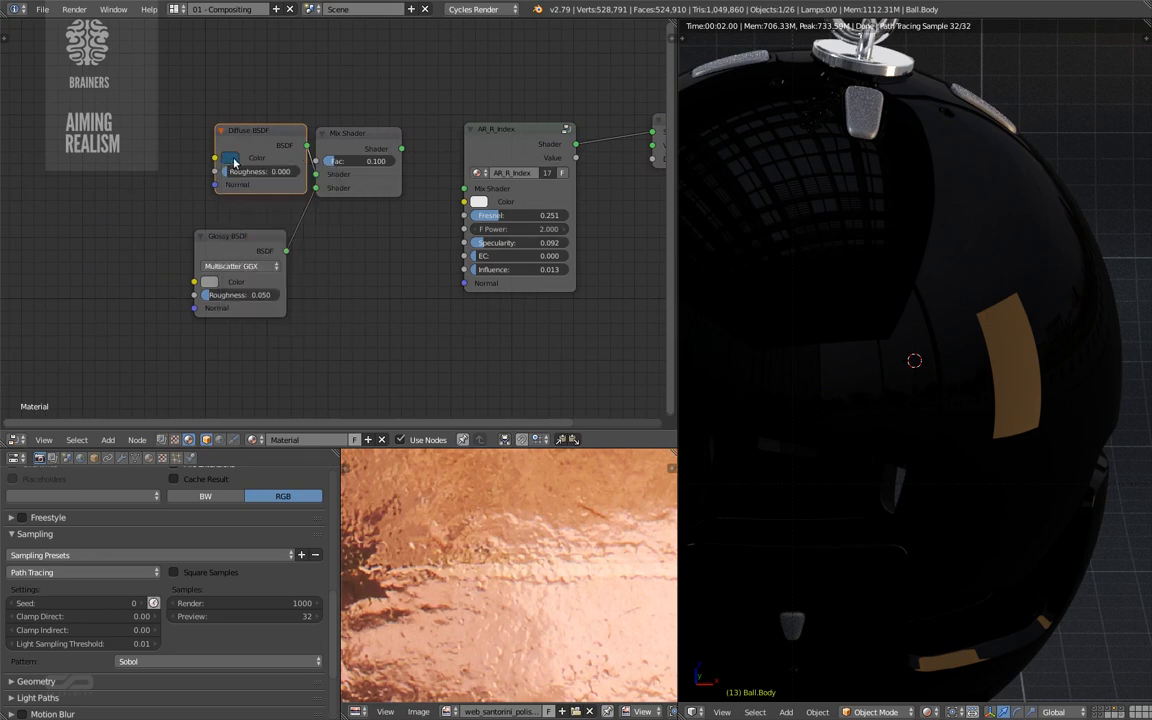
pyautogui.hotkey('ctrl', 'v')
pyautogui.moveTo(260, 150); pyautogui.dragTo(224, 178)
# - Set the Glossy BSDF's Roughness to 0.3
pyautogui.click(255, 297)
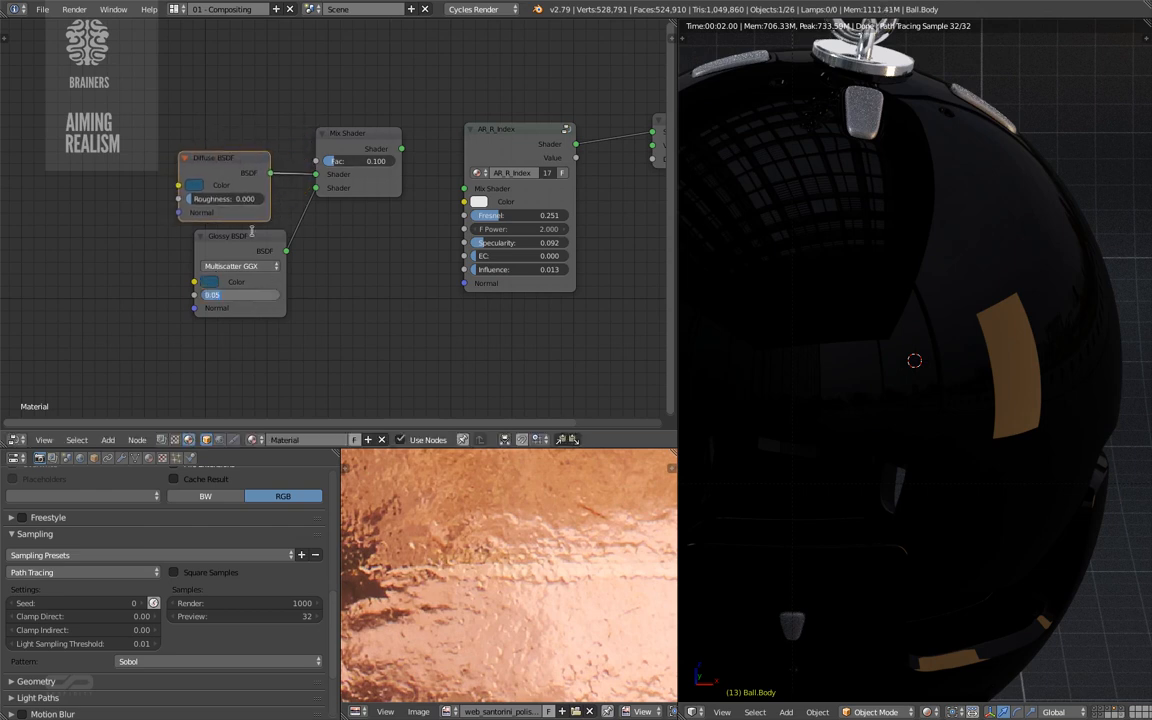
pyautogui.write('0.3')
pyautogui.press('Return')
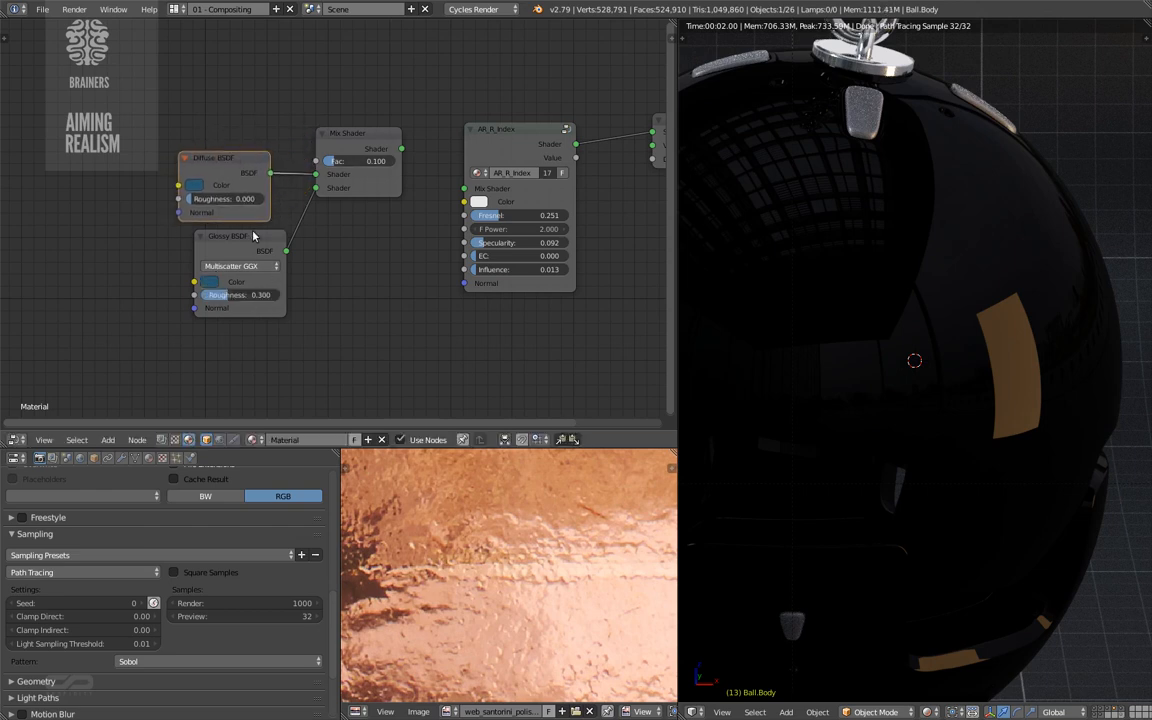
# - Preview the Mix Shader on the ball and set its Fac to 0.5
pyautogui.keyDown('ctrl'); pyautogui.keyDown('shift'); pyautogui.click(374, 141); pyautogui.keyUp('shift'); pyautogui.keyUp('ctrl')
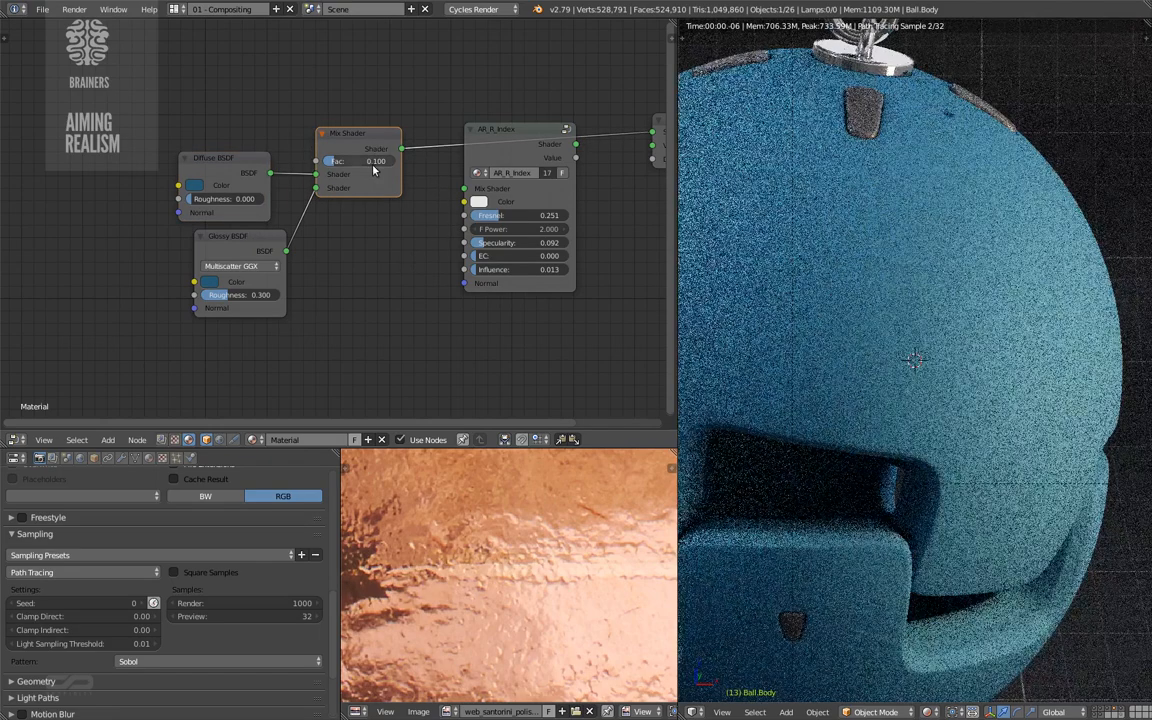
pyautogui.click(375, 162)
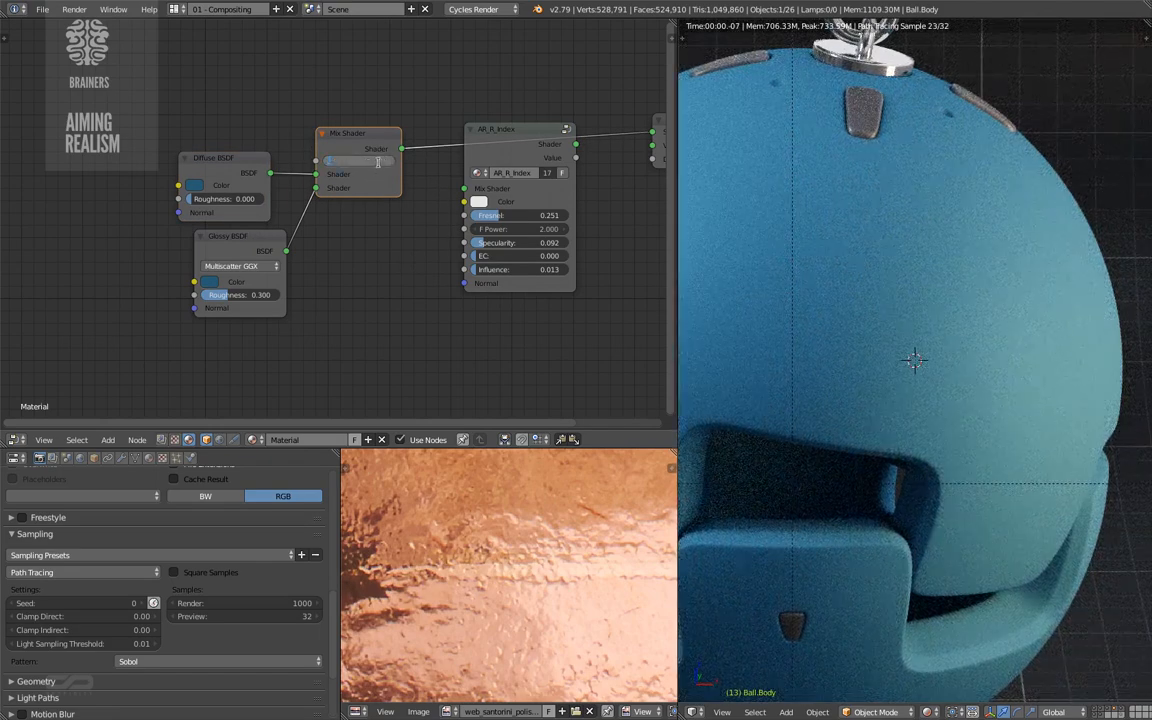
pyautogui.press('Return')
# - Raise the AR_R_Index group's Influence to 0.954
pyautogui.moveTo(454, 177); pyautogui.dragTo(419, 188, button='middle')
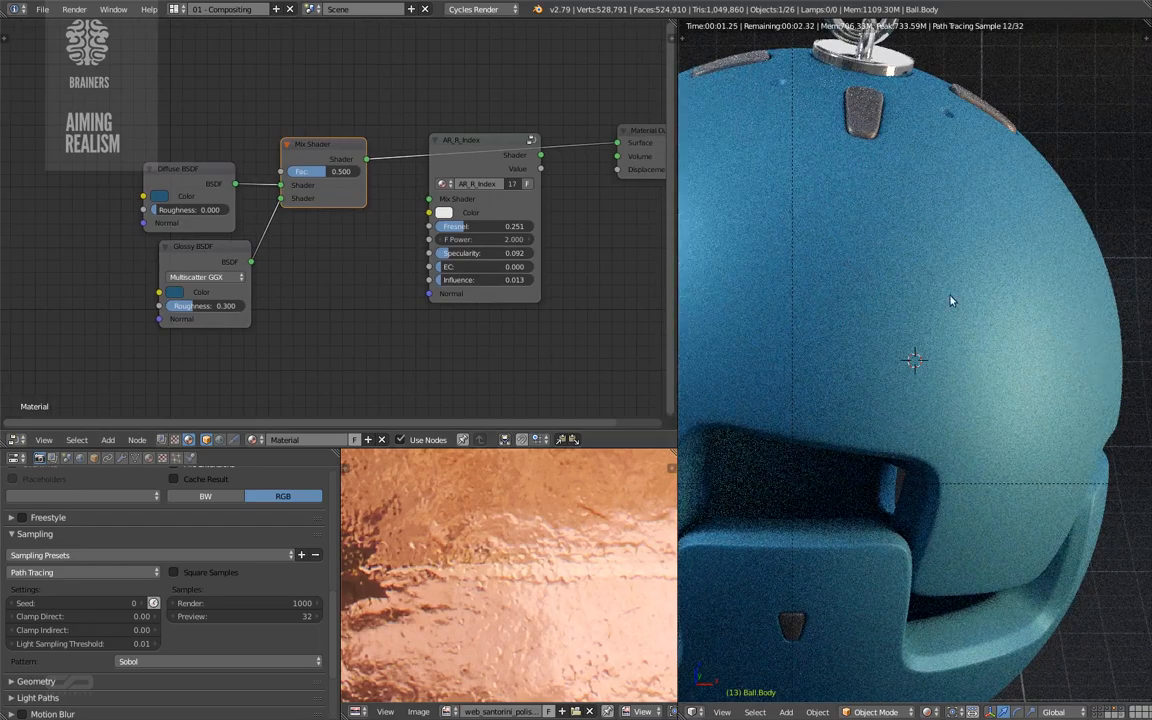
pyautogui.scroll(-2, 945, 298)
pyautogui.keyDown('shift'); pyautogui.moveTo(868, 328); pyautogui.dragTo(921, 326, button='middle'); pyautogui.keyUp('shift')
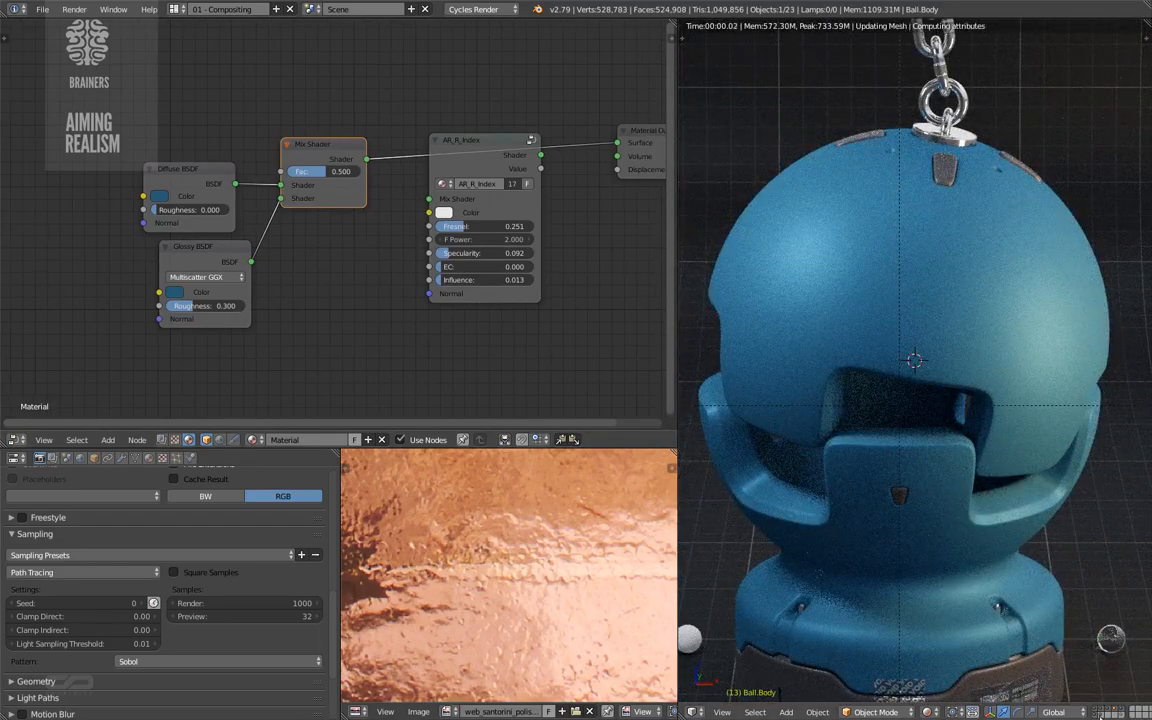
pyautogui.scroll(1, 330, 184)
pyautogui.moveTo(352, 186); pyautogui.dragTo(288, 181, button='middle')
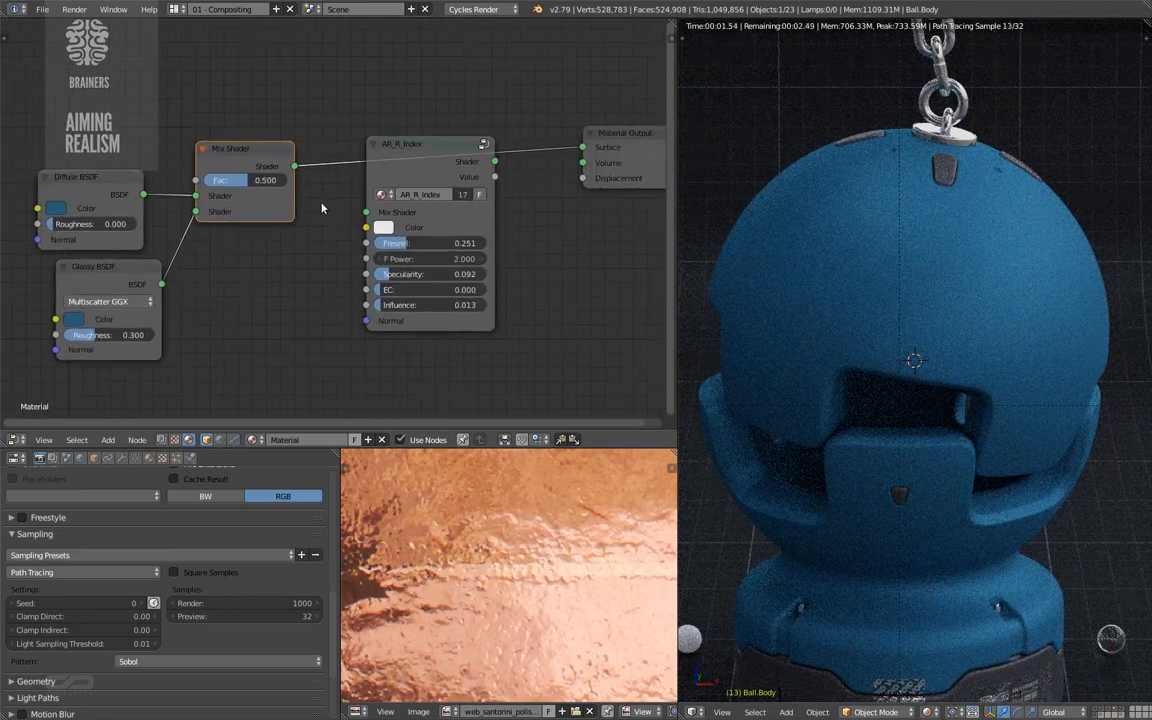
pyautogui.scroll(1, 300, 168)
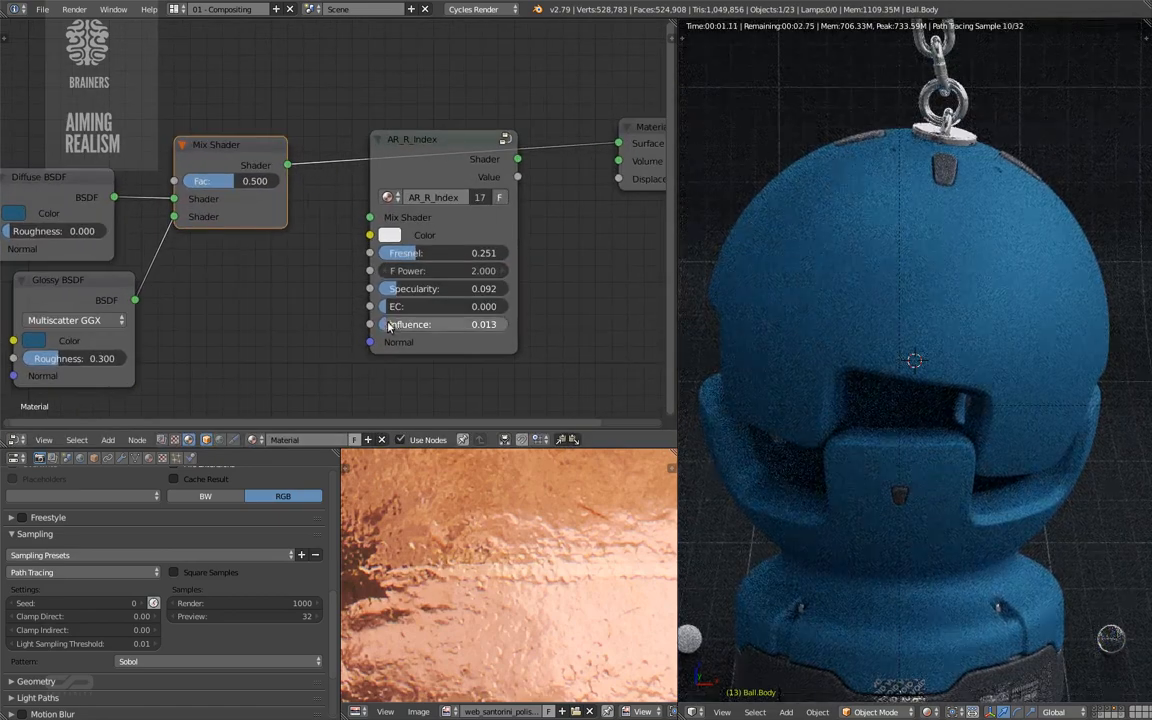
pyautogui.moveTo(387, 326); pyautogui.dragTo(502, 324)
# - Link the Mix Shader to the AR_R_Index group's Mix Shader input and send the group's Shader output to the Material Output's Surface
pyautogui.moveTo(287, 165); pyautogui.dragTo(370, 218)
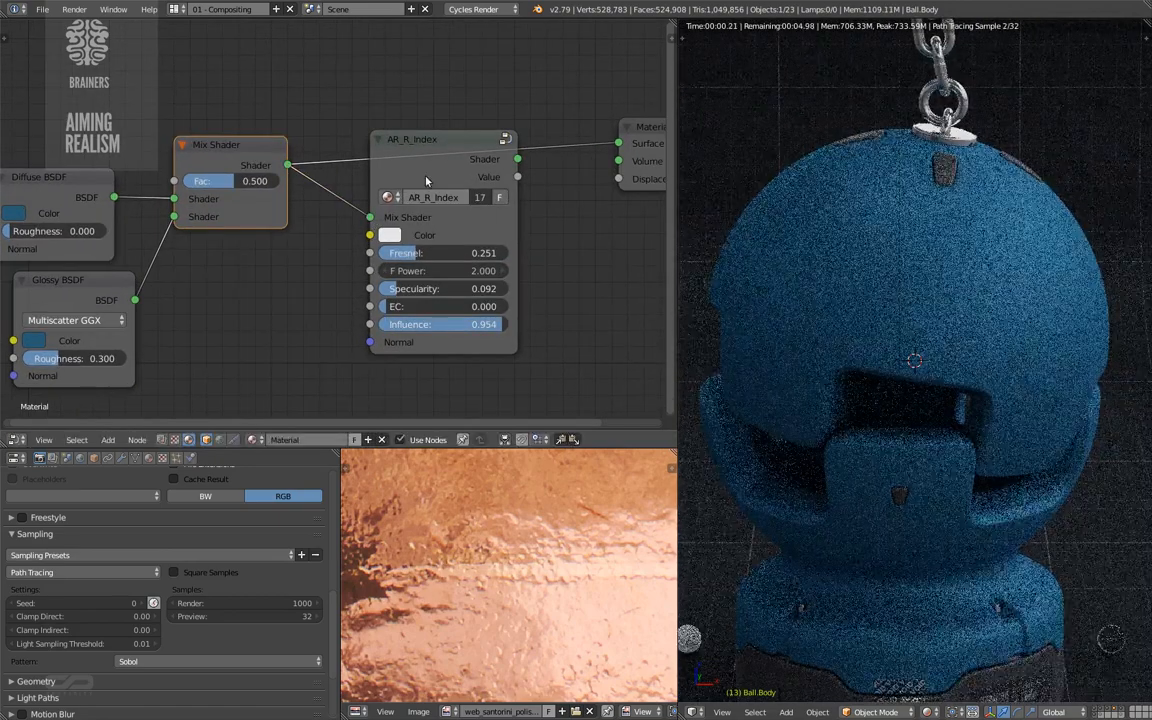
pyautogui.click(382, 158)
pyautogui.scroll(1, 403, 98)
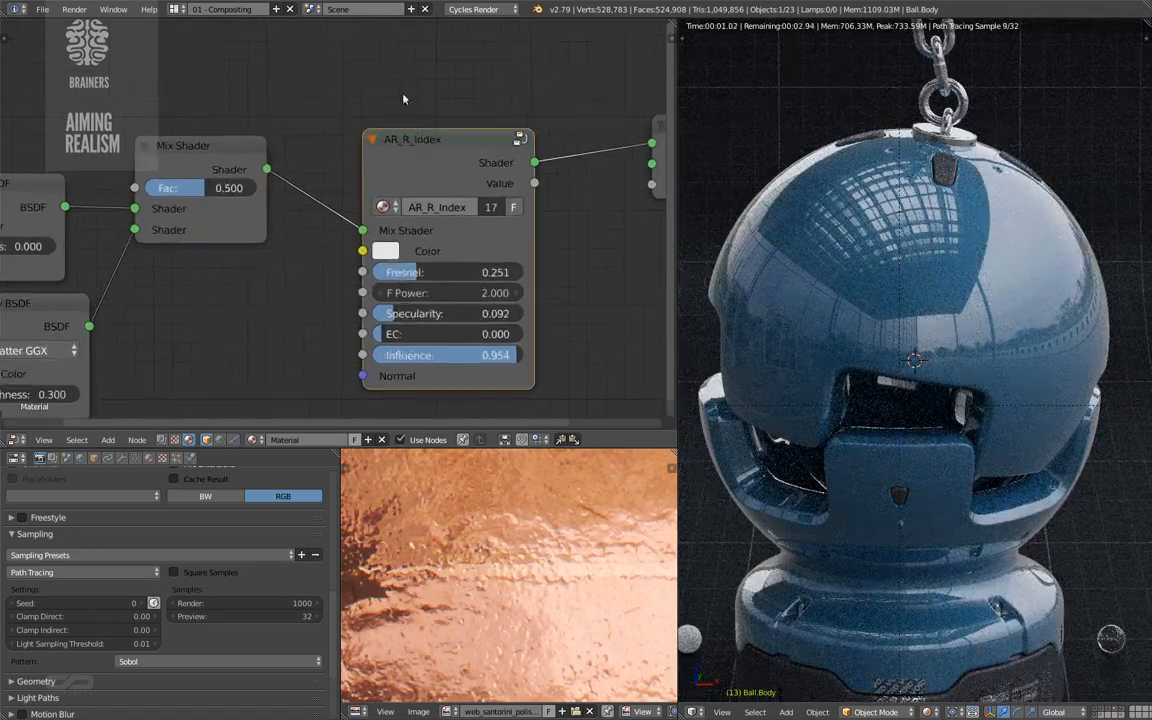
# - Preview the AR_R_Index group's Value output on the ball and set Specularity to 0.01
pyautogui.keyDown('ctrl'); pyautogui.keyDown('shift'); pyautogui.click(446, 168); pyautogui.keyUp('shift'); pyautogui.keyUp('ctrl')
pyautogui.moveTo(456, 221); pyautogui.dragTo(442, 194, button='middle')
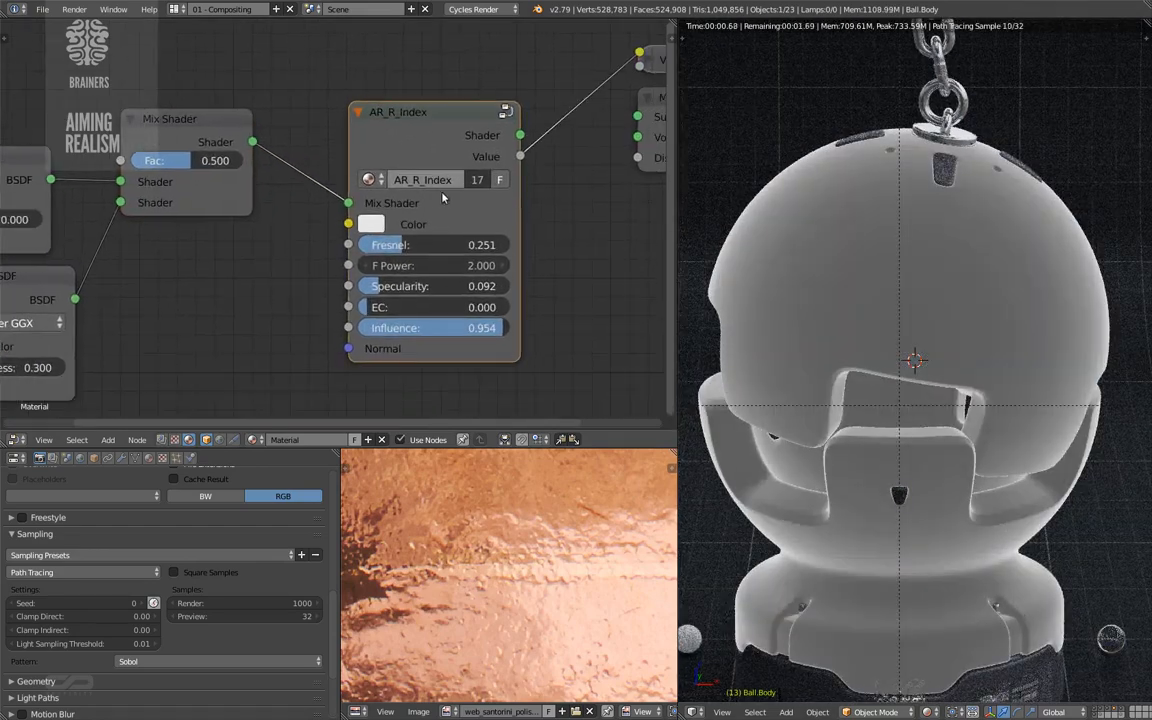
pyautogui.click(395, 287)
pyautogui.click(397, 286)
pyautogui.hotkey('ctrl', 'a')
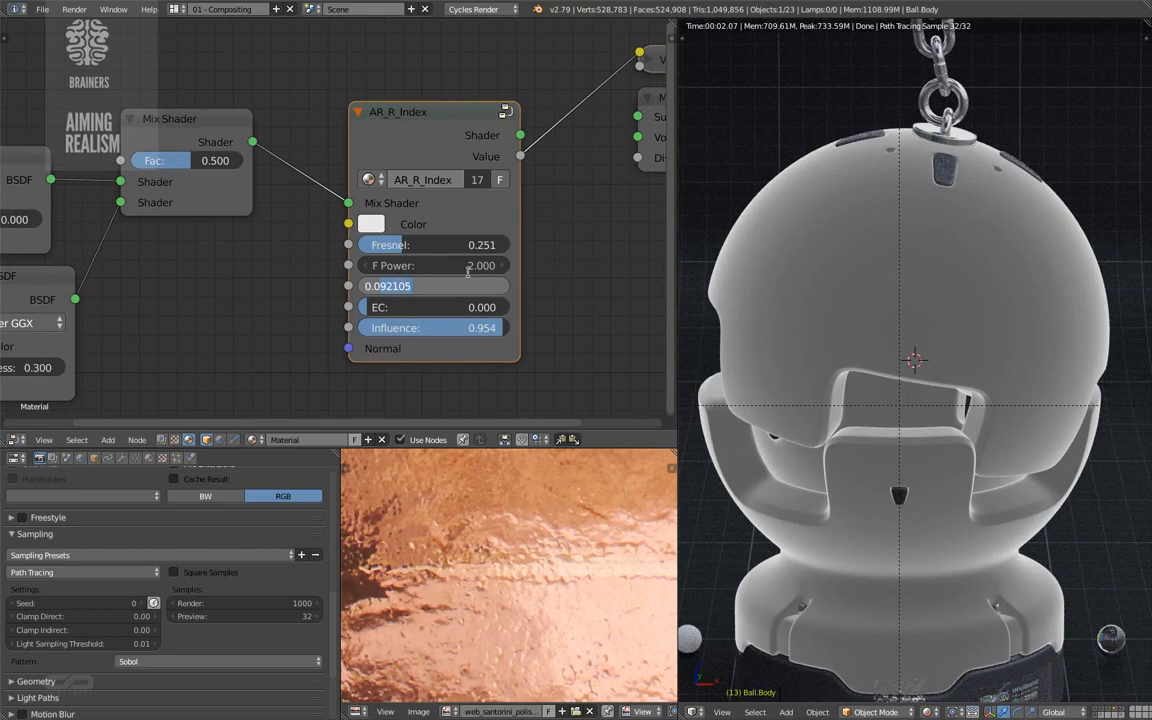
pyautogui.write('0.01')
pyautogui.press('Return')
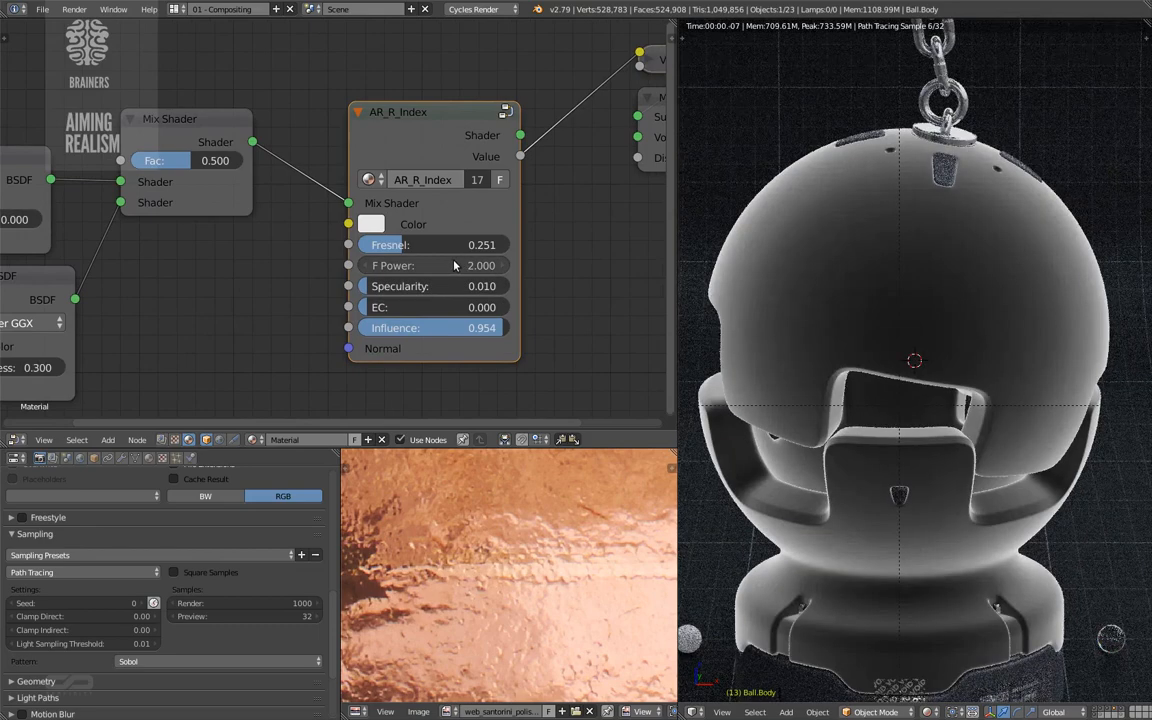
# - Set the AR_R_Index group's Specularity to 0.03
pyautogui.click(413, 287)
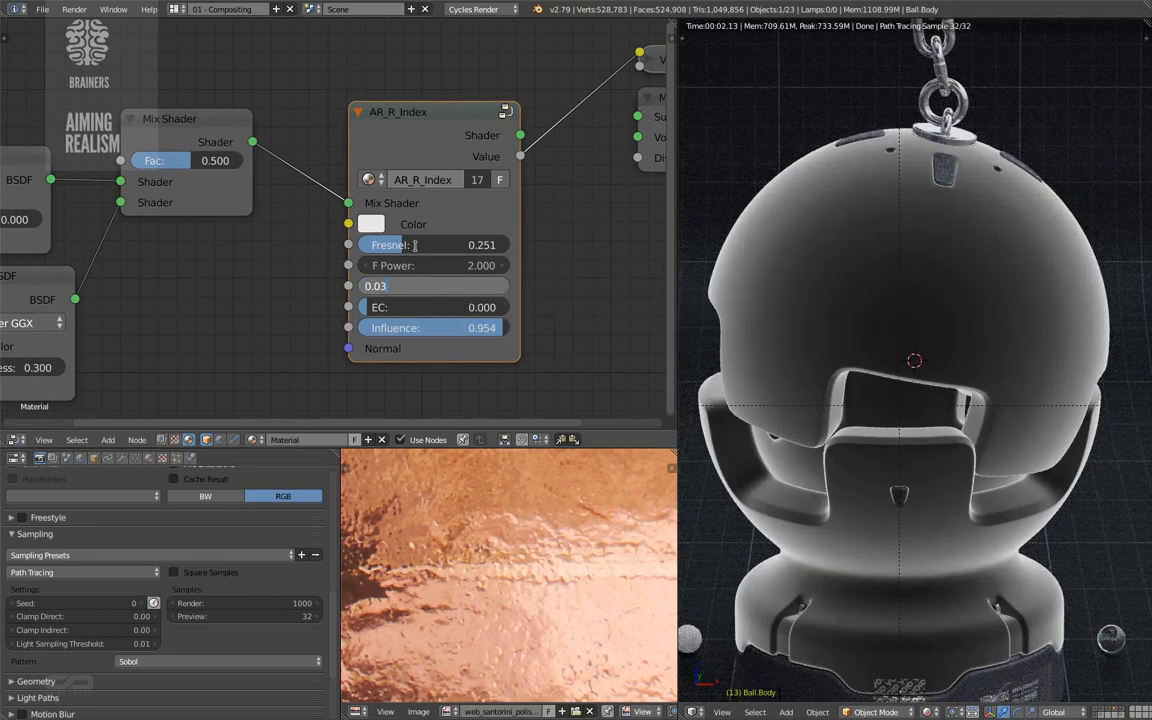
pyautogui.press('BackSpace')
pyautogui.write('3')
pyautogui.press('Return')
# - Set the AR_R_Index group's Specularity to 0.02
pyautogui.click(418, 286)
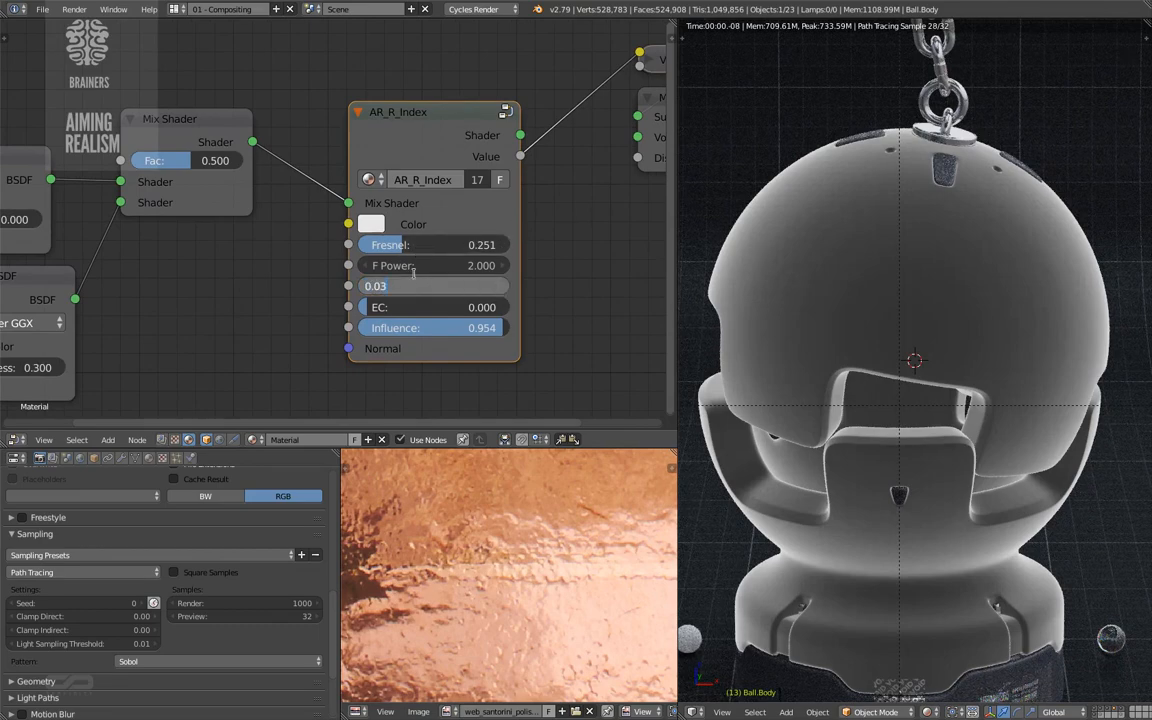
pyautogui.write('0.02')
pyautogui.press('Return')
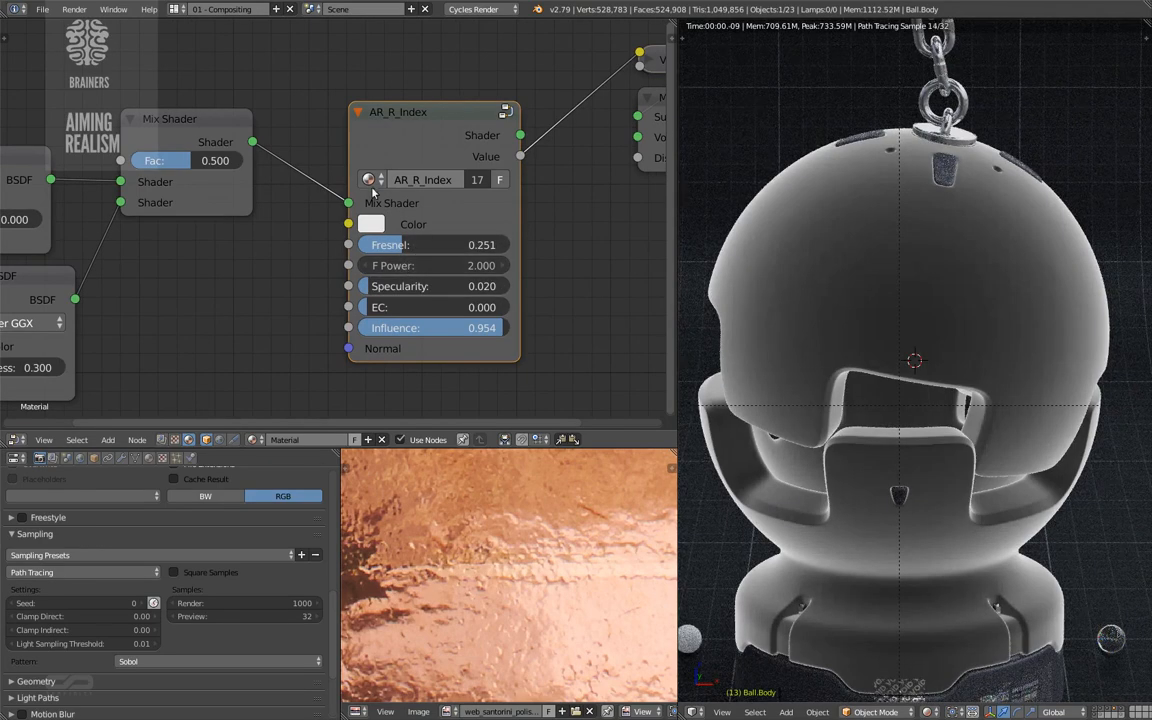
# - Set the AR_R_Index group's F Power to 1 and lower its Fresnel to 0.107
pyautogui.click(405, 266)
pyautogui.write('1')
pyautogui.press('Return')
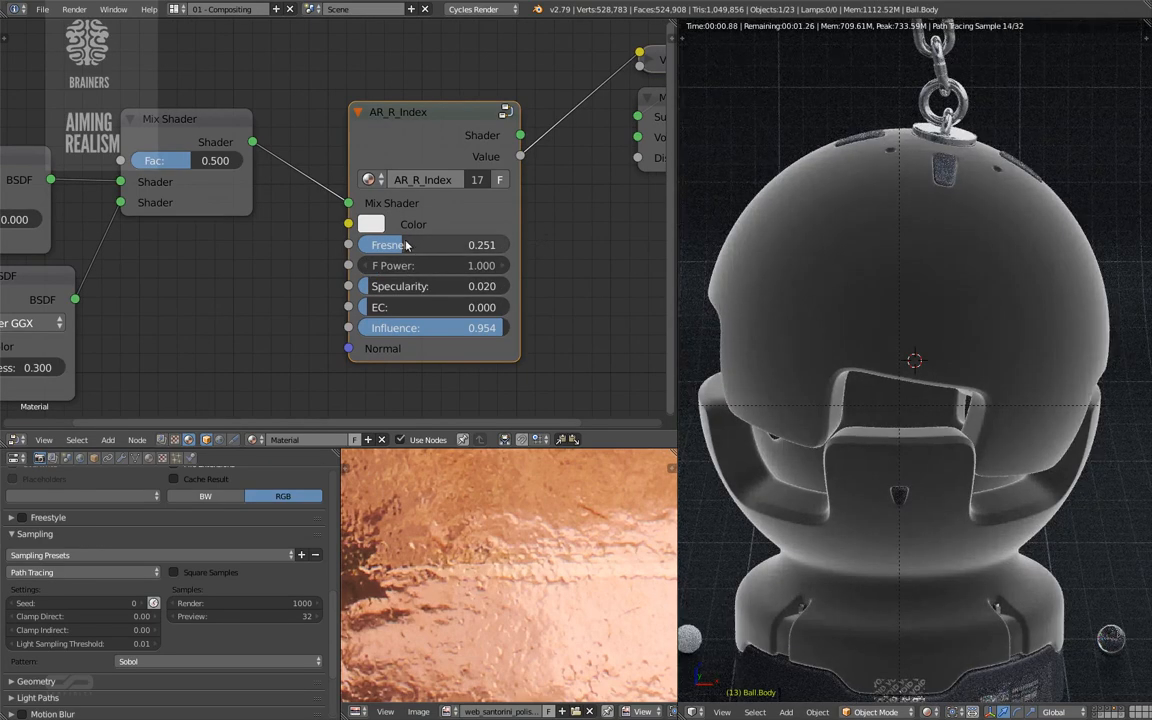
pyautogui.moveTo(404, 247); pyautogui.dragTo(346, 250)
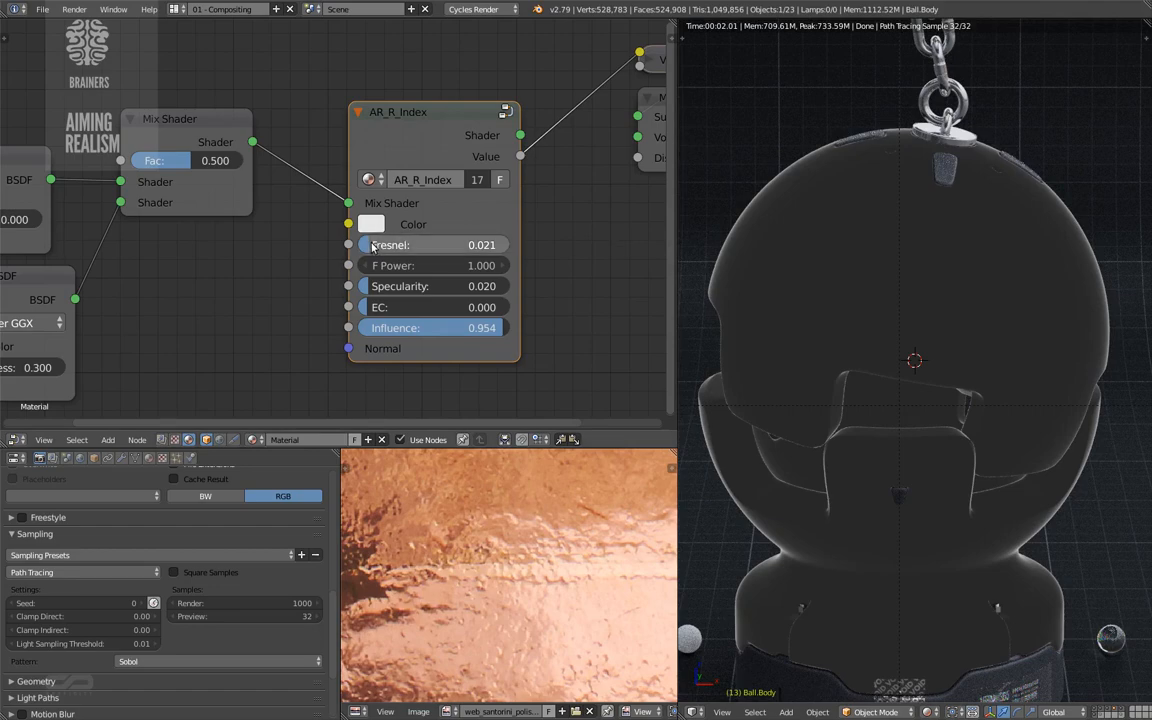
pyautogui.moveTo(384, 247); pyautogui.dragTo(399, 246)
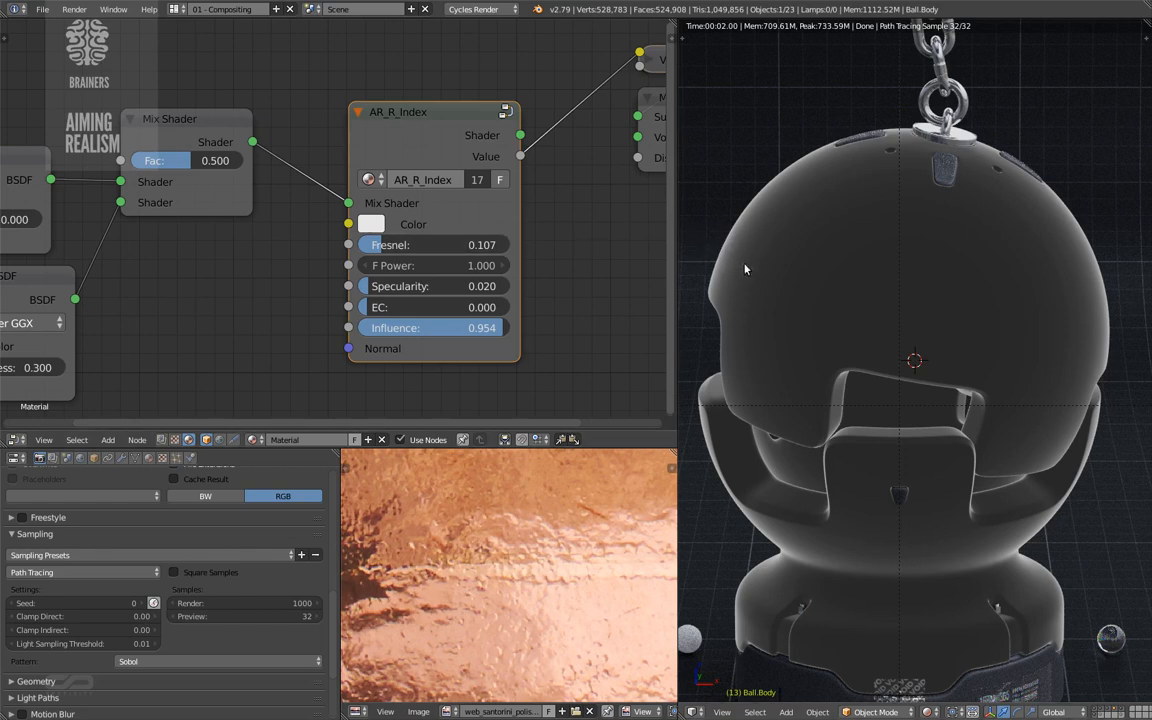
# - Set the AR_R_Index group's EC to 0.01
pyautogui.moveTo(370, 307)
pyautogui.mouseDown()
pyautogui.moveTo(384, 308)
pyautogui.moveTo(371, 306)
pyautogui.mouseUp()
pyautogui.click(371, 307)
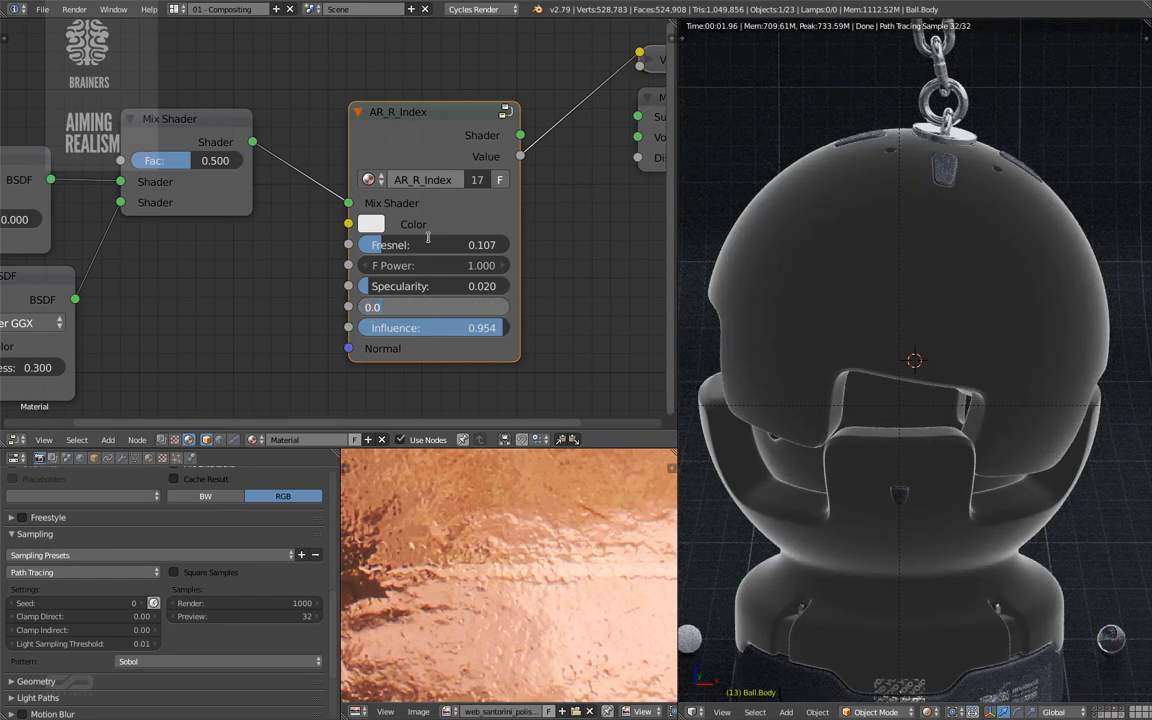
pyautogui.write('1')
pyautogui.press('Return')
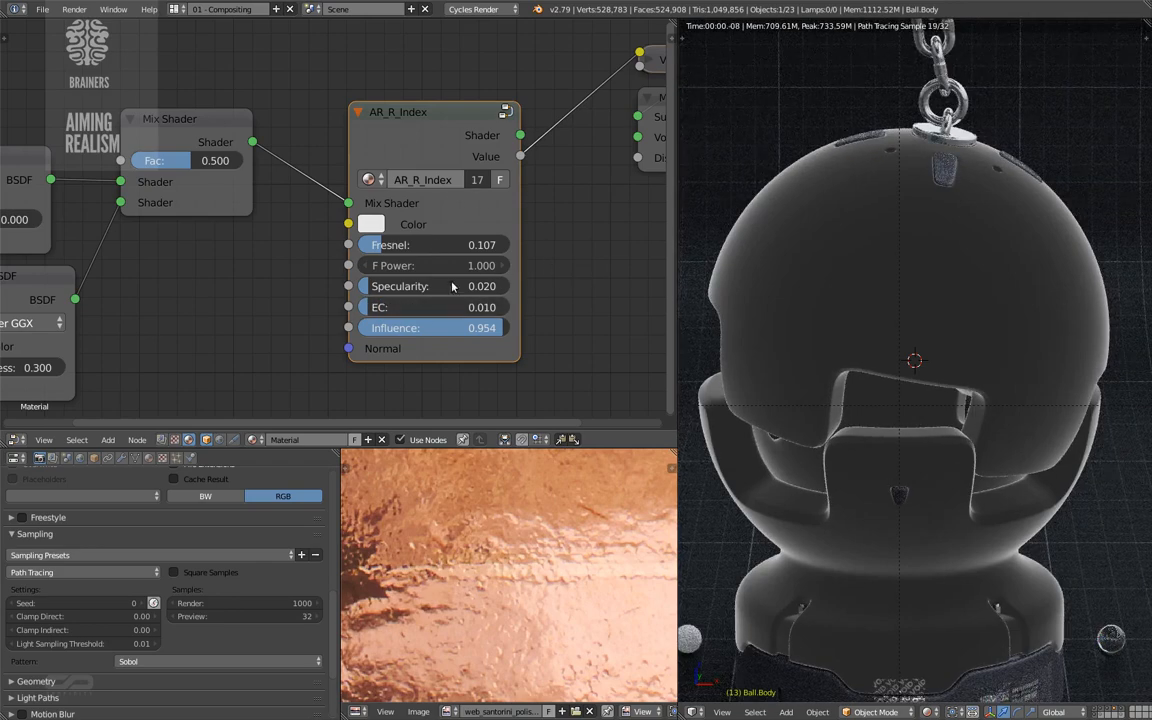
# - Cut the link from the Mix Shader to the AR_R_Index group and preview the group's Shader output on the ball
pyautogui.keyDown('ctrl'); pyautogui.moveTo(328, 181); pyautogui.dragTo(314, 199); pyautogui.keyUp('ctrl')
pyautogui.keyDown('ctrl'); pyautogui.keyDown('shift'); pyautogui.click(400, 133); pyautogui.keyUp('shift'); pyautogui.keyUp('ctrl')
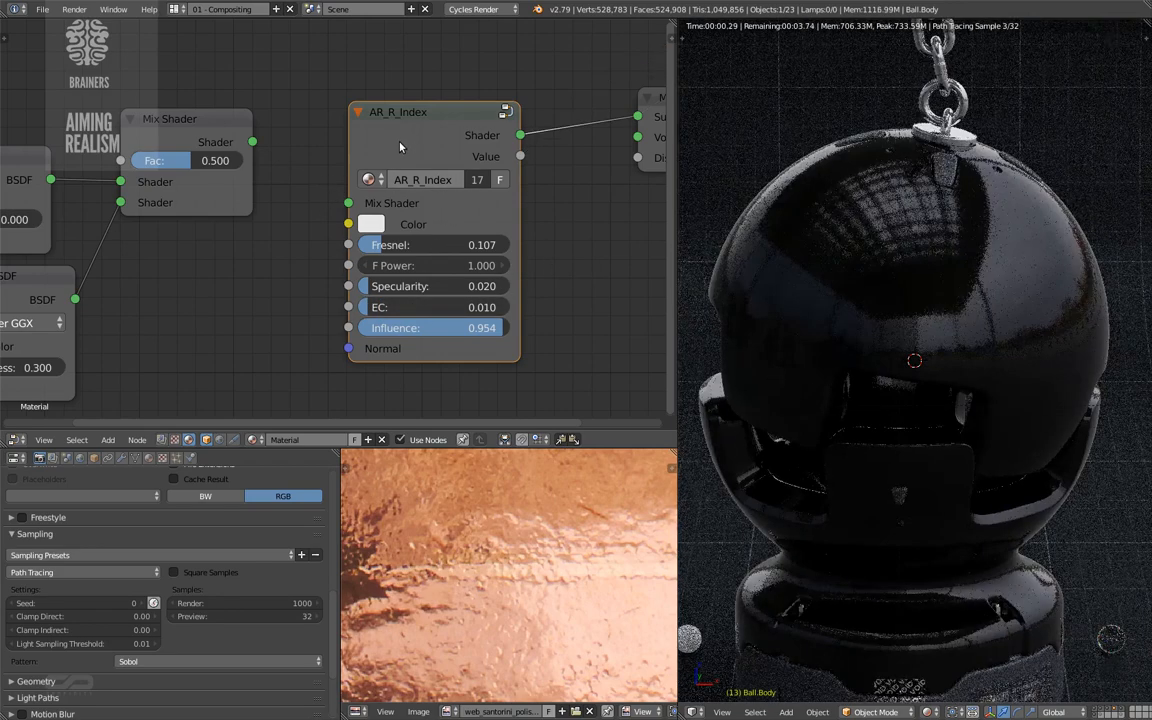
# - Set the AR_R_Index group's EC to 0.003 and reconnect the Mix Shader to the group's Mix Shader input
pyautogui.click(448, 307)
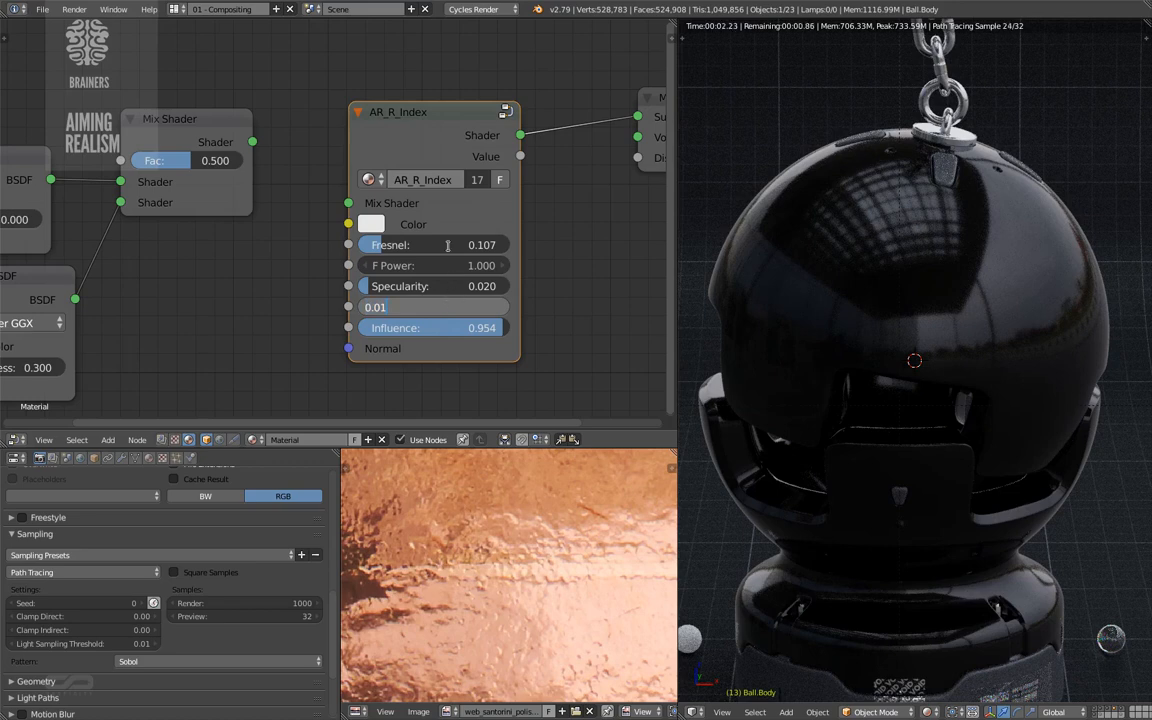
pyautogui.write('0.0')
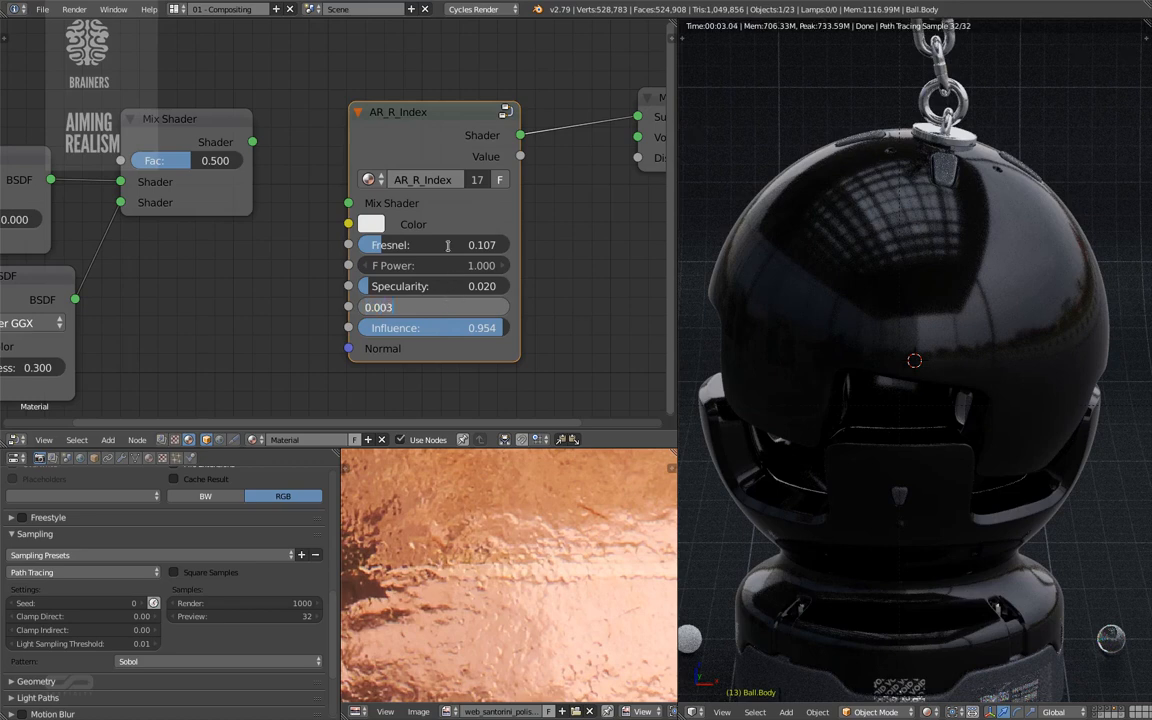
pyautogui.write('03')
pyautogui.press('Return')
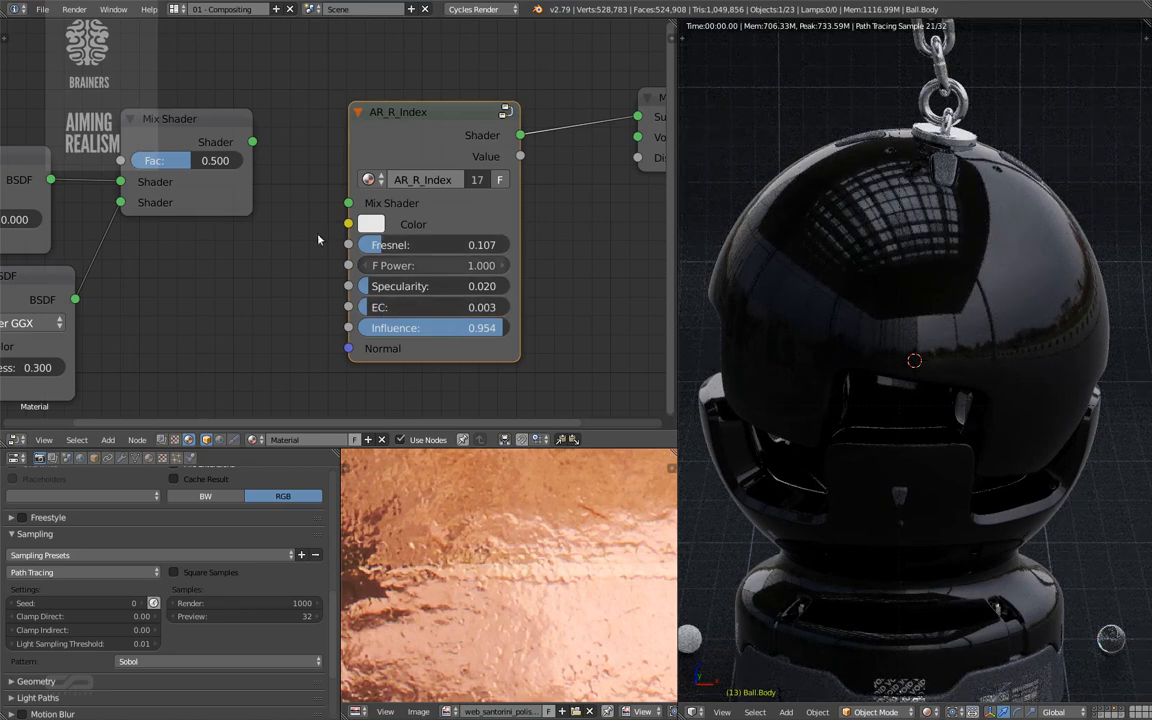
pyautogui.moveTo(253, 141); pyautogui.dragTo(348, 203)
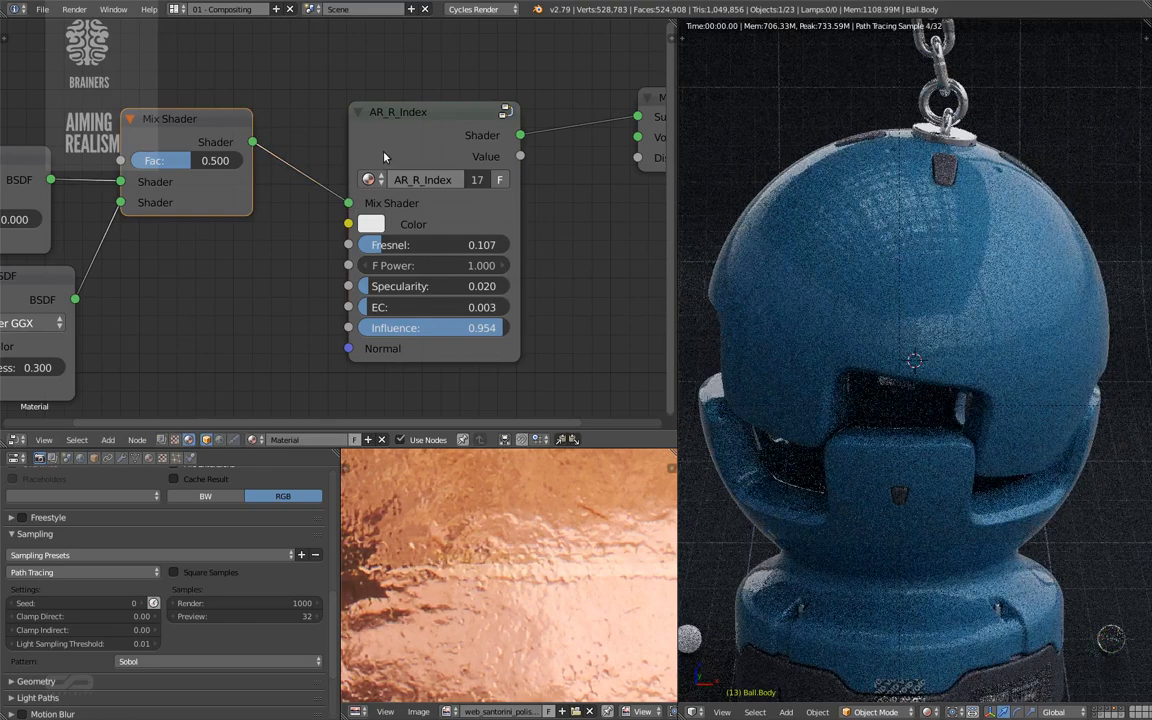
# - Try an Influence of 0.1 on the AR_R_Index group and raise it to 0.2
pyautogui.click(440, 328)
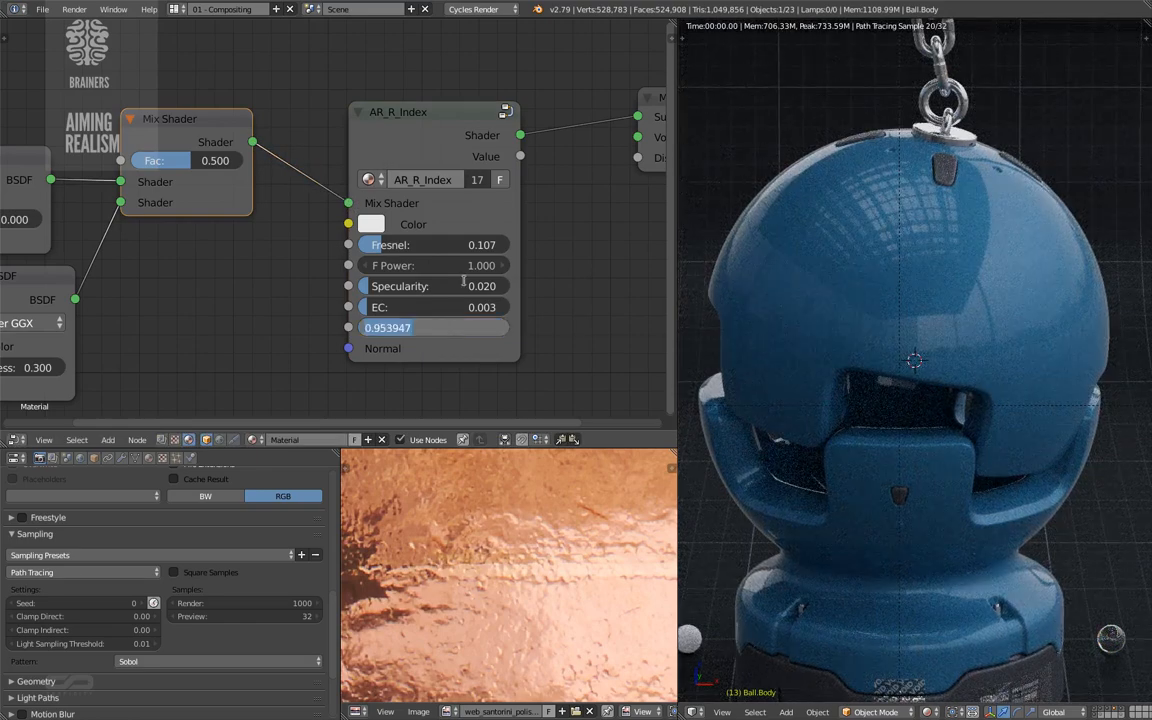
pyautogui.write('.1')
pyautogui.press('Return')
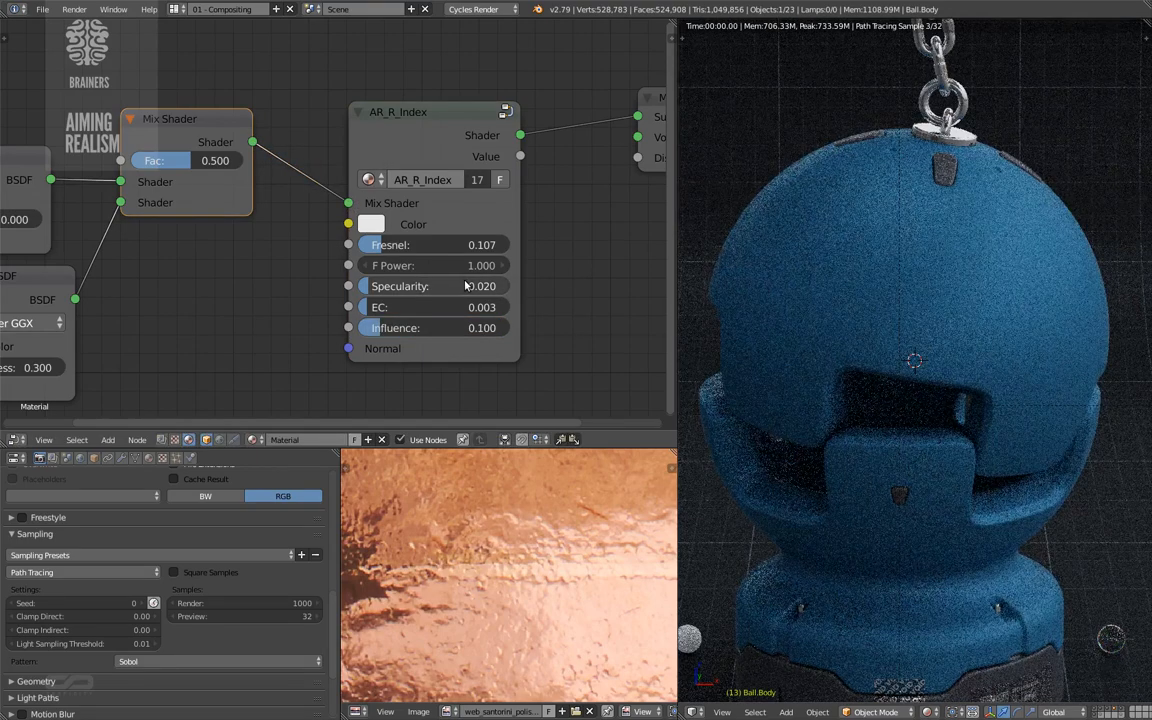
pyautogui.click(411, 327)
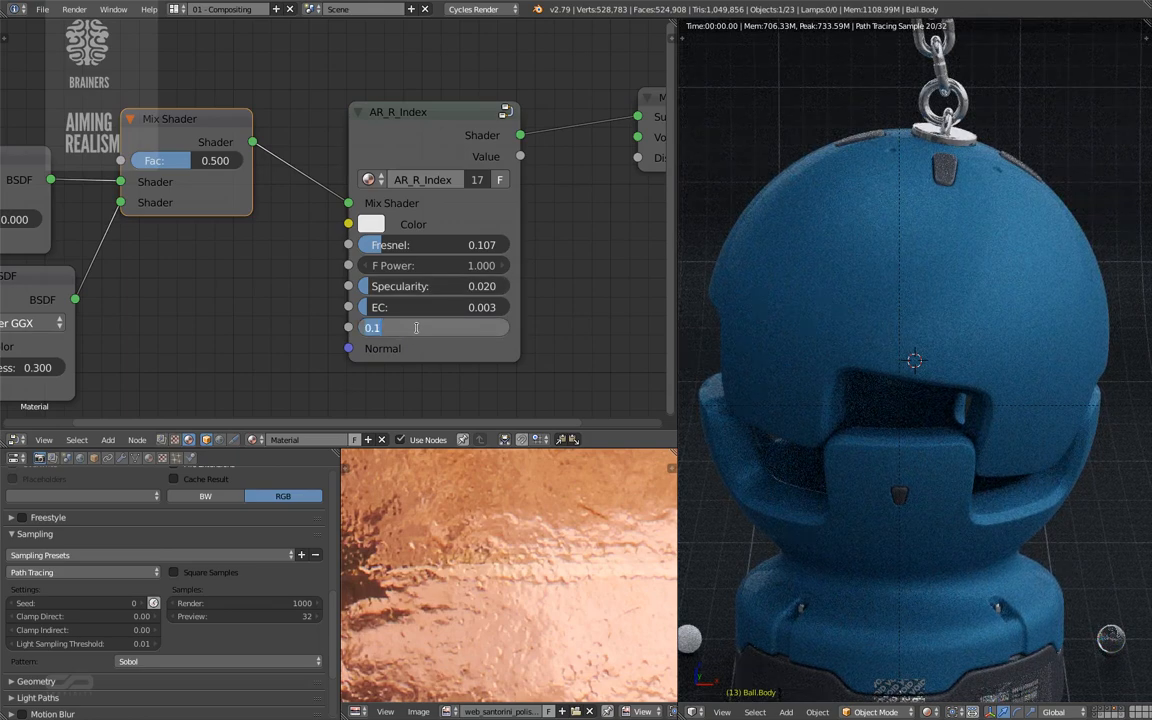
pyautogui.write('.2')
pyautogui.press('Return')
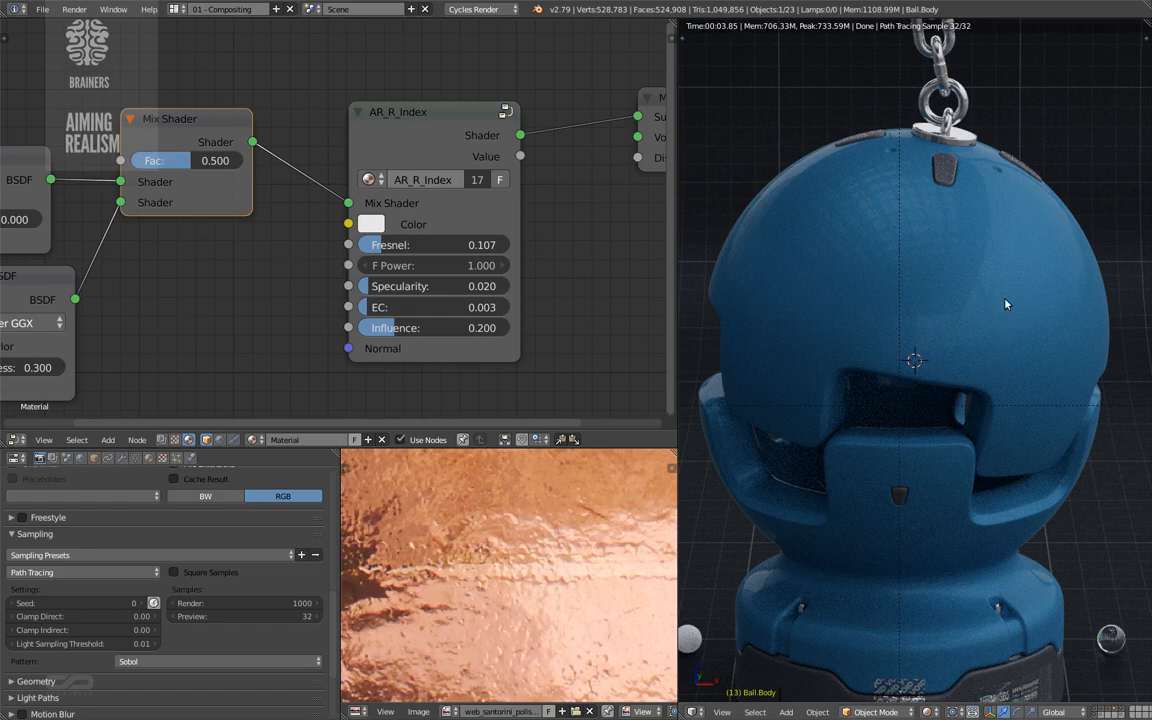
# - Limit the rendered preview to a rectangular region on the ball's upper surface and inspect it up close
pyautogui.scroll(5, 1008, 318)
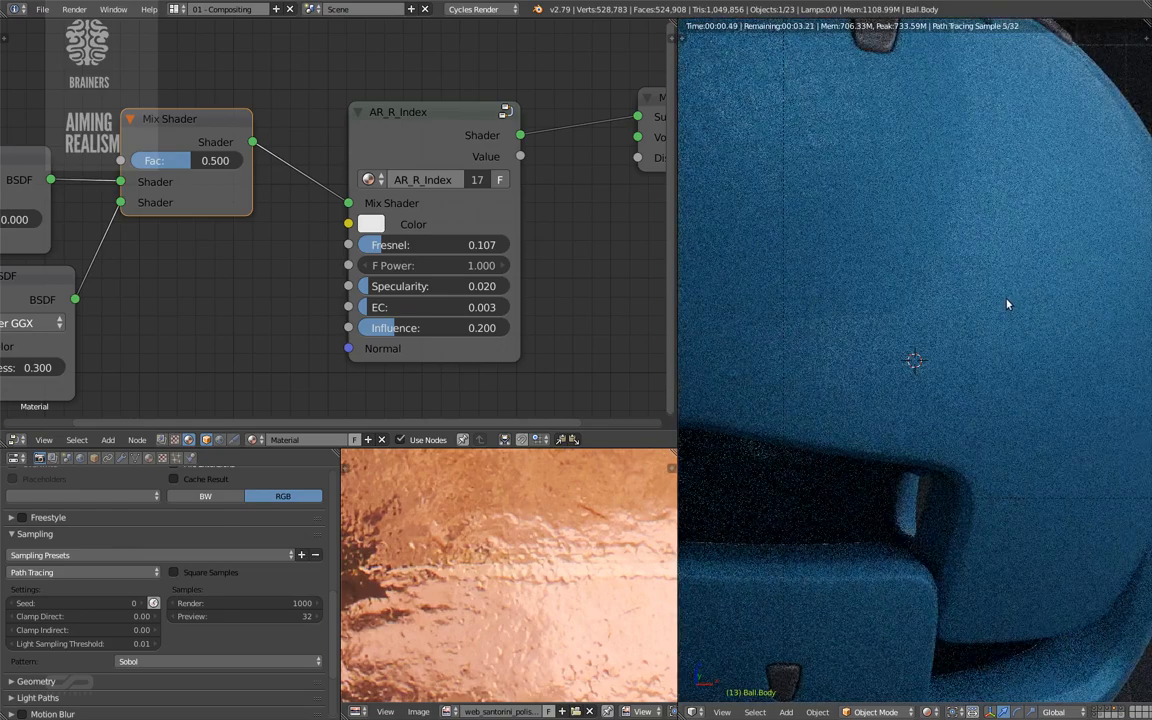
pyautogui.hotkey('ctrl', 'b')
pyautogui.moveTo(805, 296); pyautogui.dragTo(1008, 421)
pyautogui.scroll(4, 1012, 310)
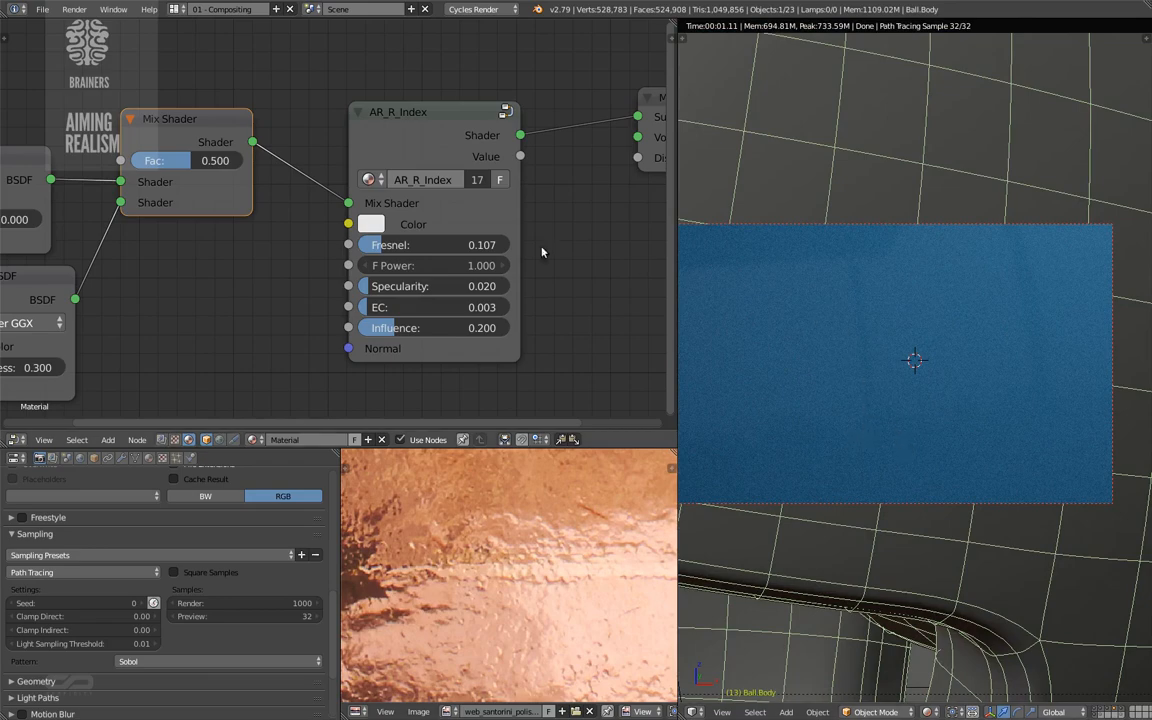
# - Darken the Diffuse BSDF's blue colour and copy it to the Multiscatter GGX Glossy BSDF's colour
pyautogui.moveTo(216, 232); pyautogui.dragTo(432, 203, button='middle')
pyautogui.click(152, 171)
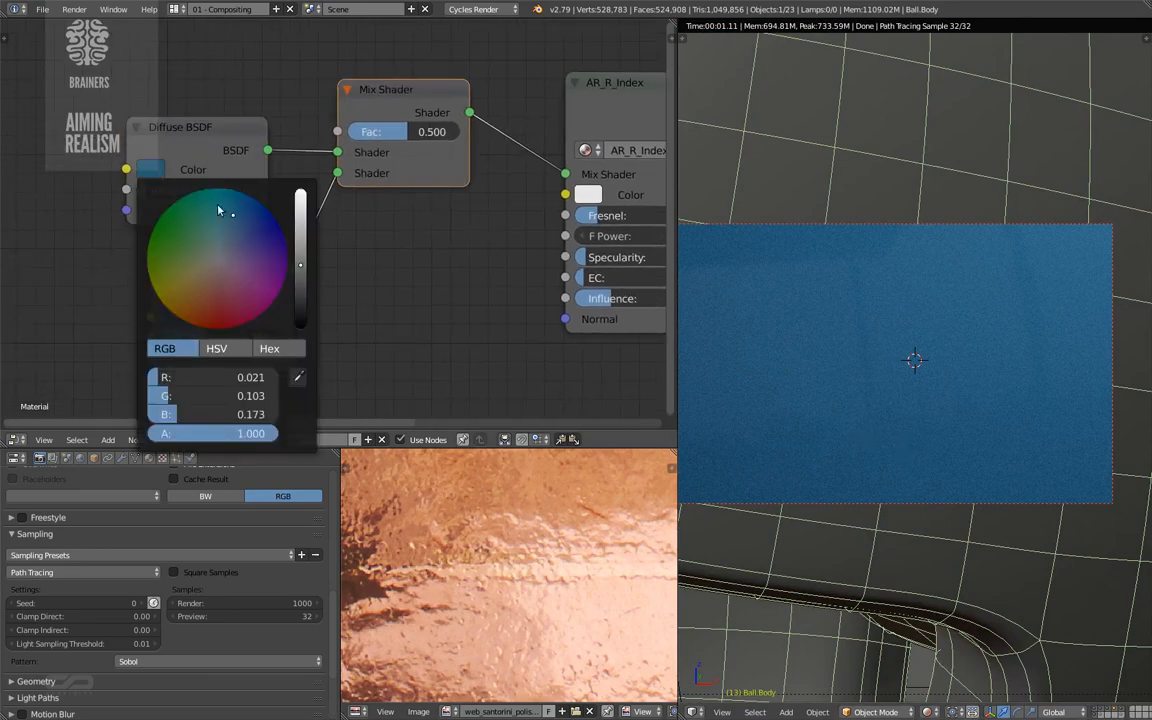
pyautogui.click(301, 284)
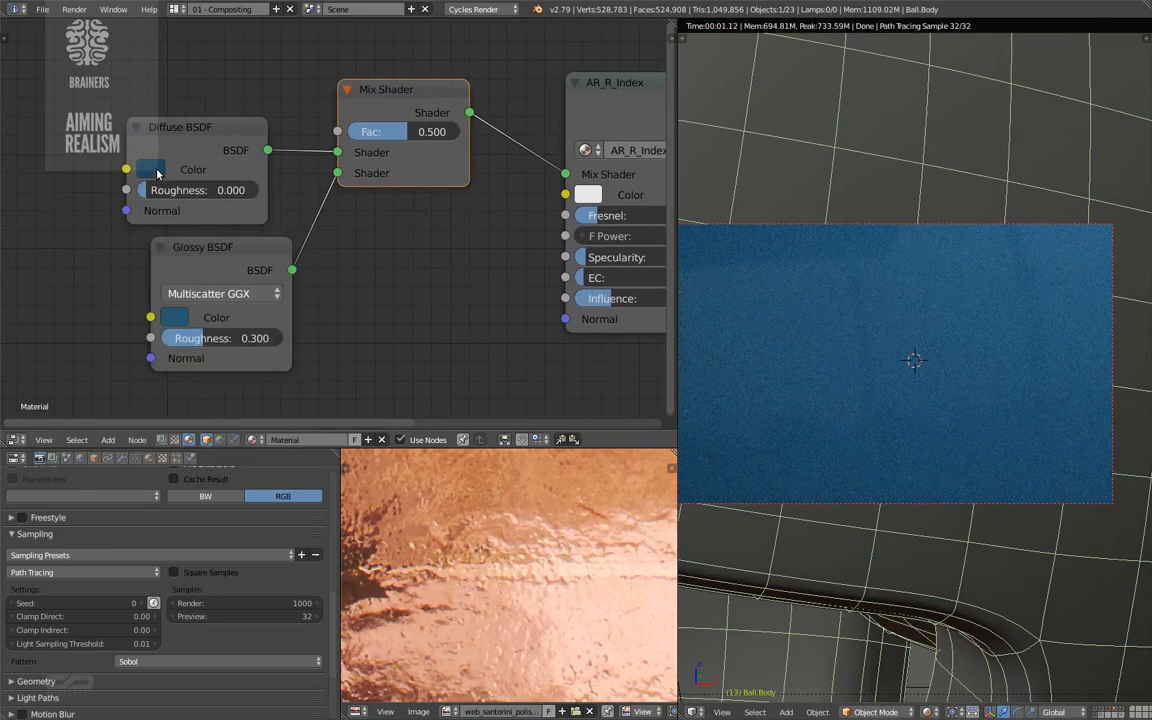
pyautogui.hotkey('ctrl', 'c')
pyautogui.hotkey('ctrl', 'v')
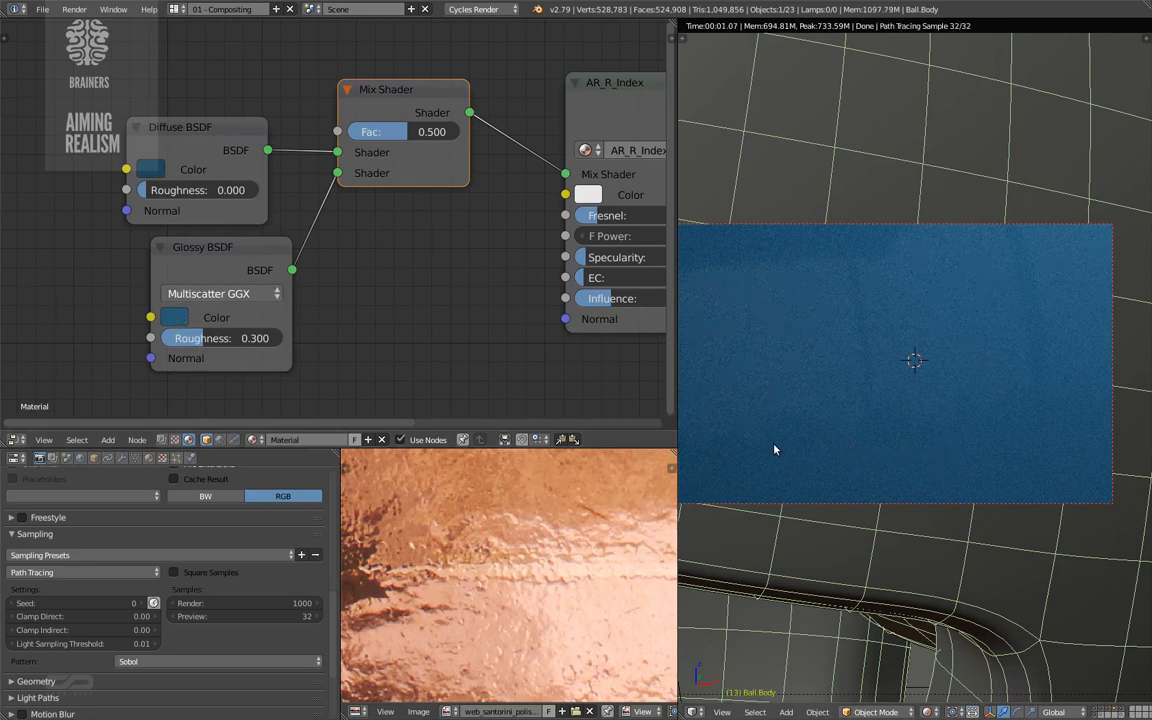
# - Set the AR_R_Index group's Influence to 0.4
pyautogui.click(634, 297)
pyautogui.write('.5')
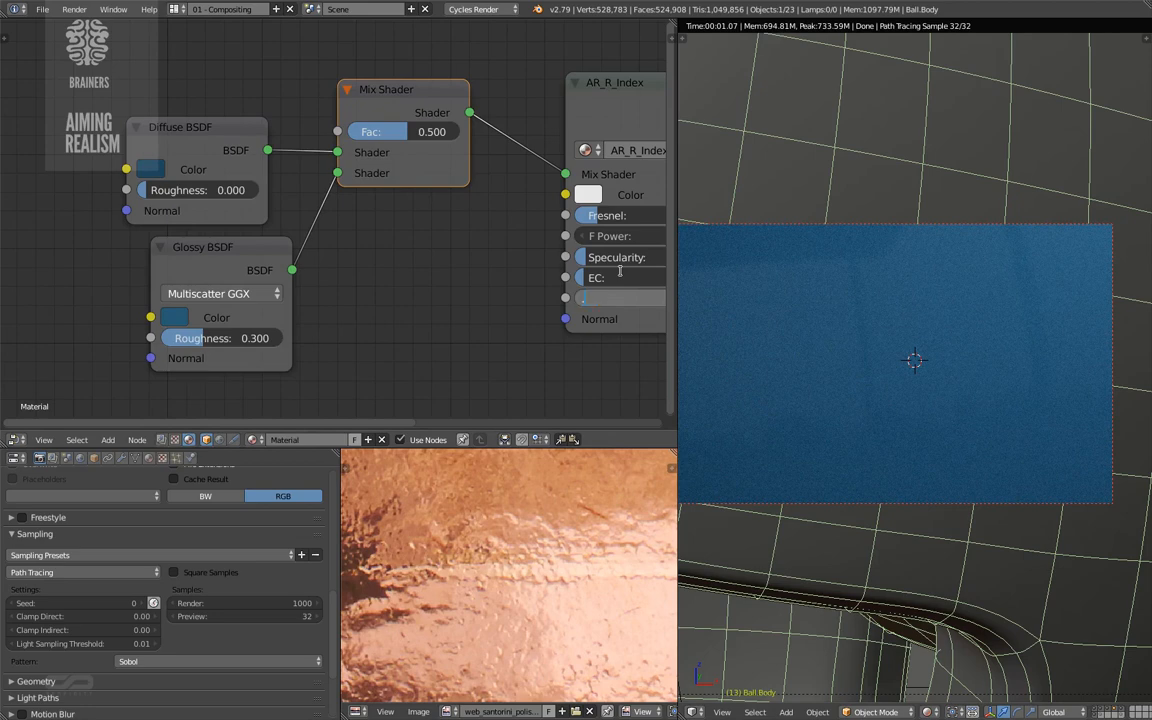
pyautogui.press('Return')
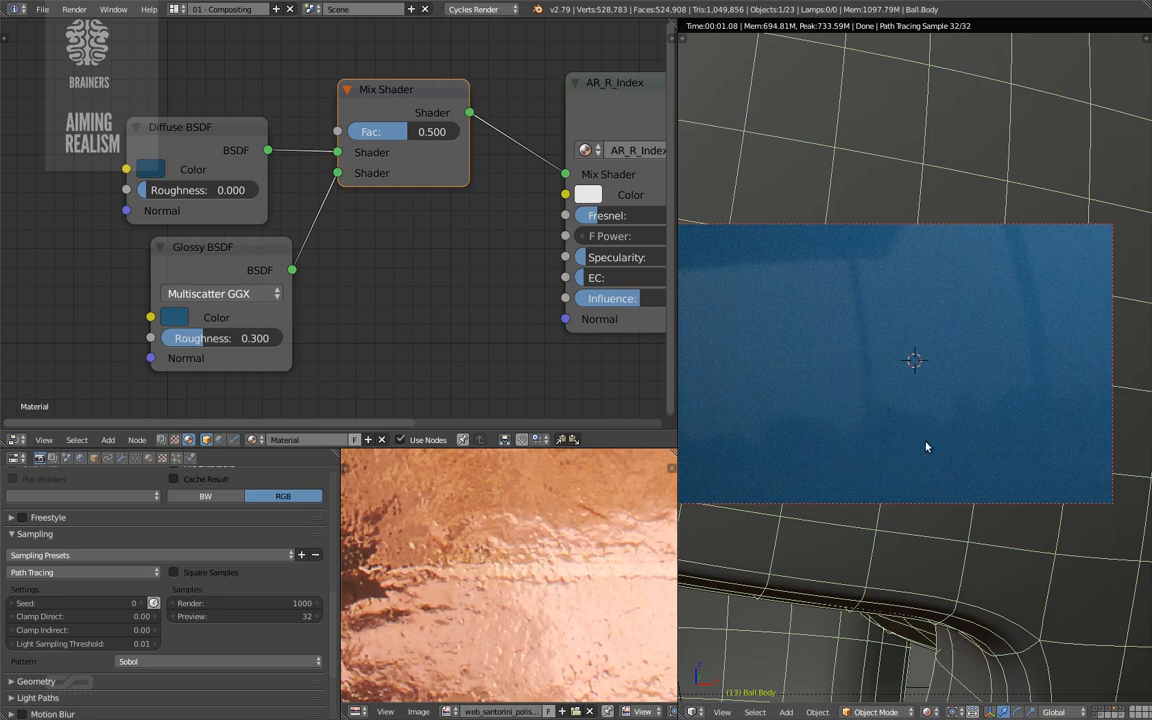
# - Preview a separate white GGX Glossy BSDF with roughness 0 on the ball, and switch the output back to the AR_R_Index group
pyautogui.scroll(-2, 937, 414)
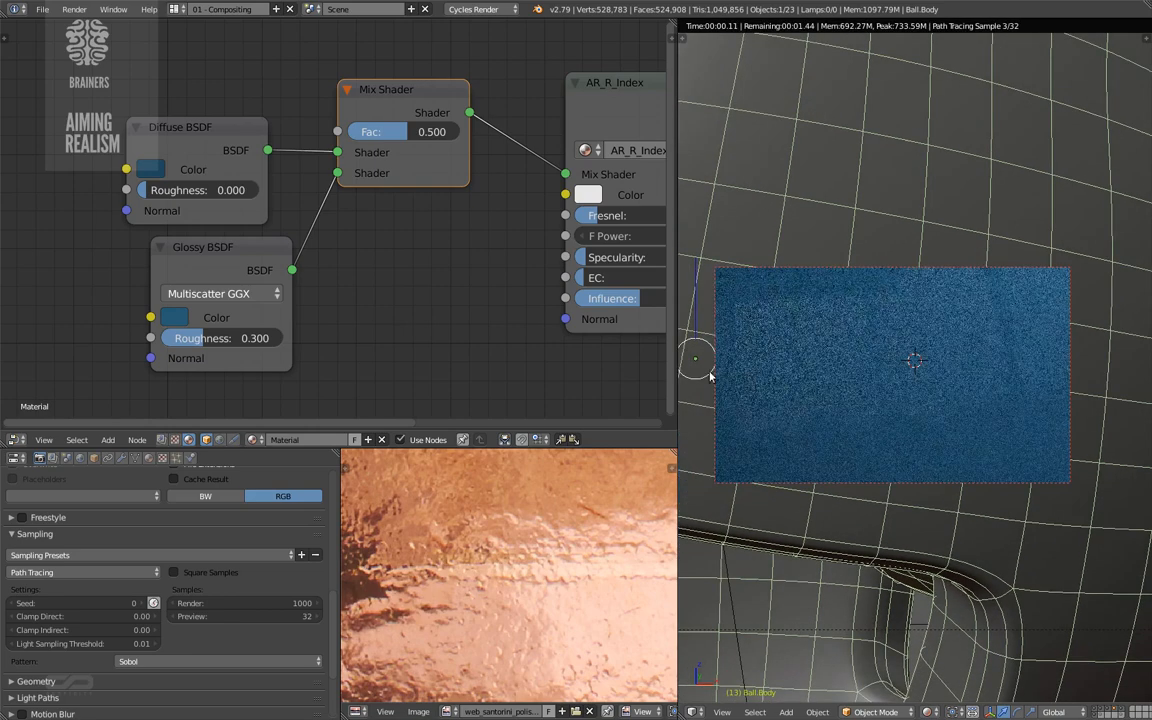
pyautogui.moveTo(337, 320); pyautogui.dragTo(331, 130, button='middle')
pyautogui.keyDown('ctrl'); pyautogui.keyDown('shift'); pyautogui.click(336, 248); pyautogui.keyUp('shift'); pyautogui.keyUp('ctrl')
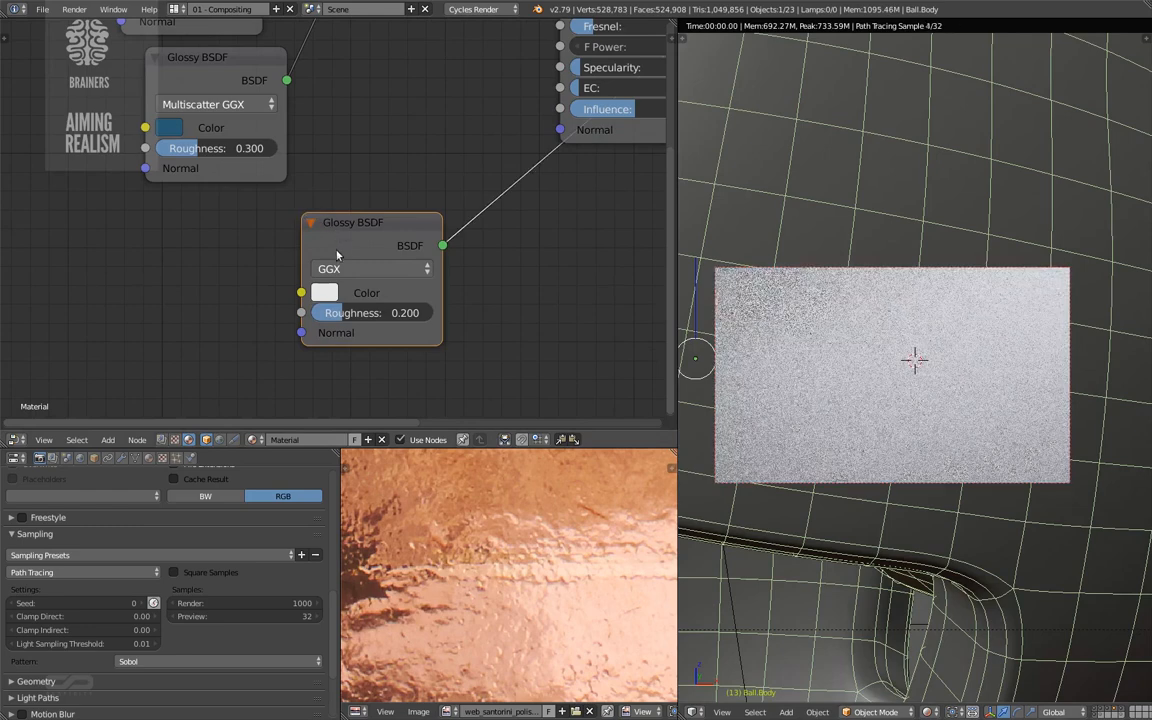
pyautogui.moveTo(326, 312); pyautogui.dragTo(257, 313)
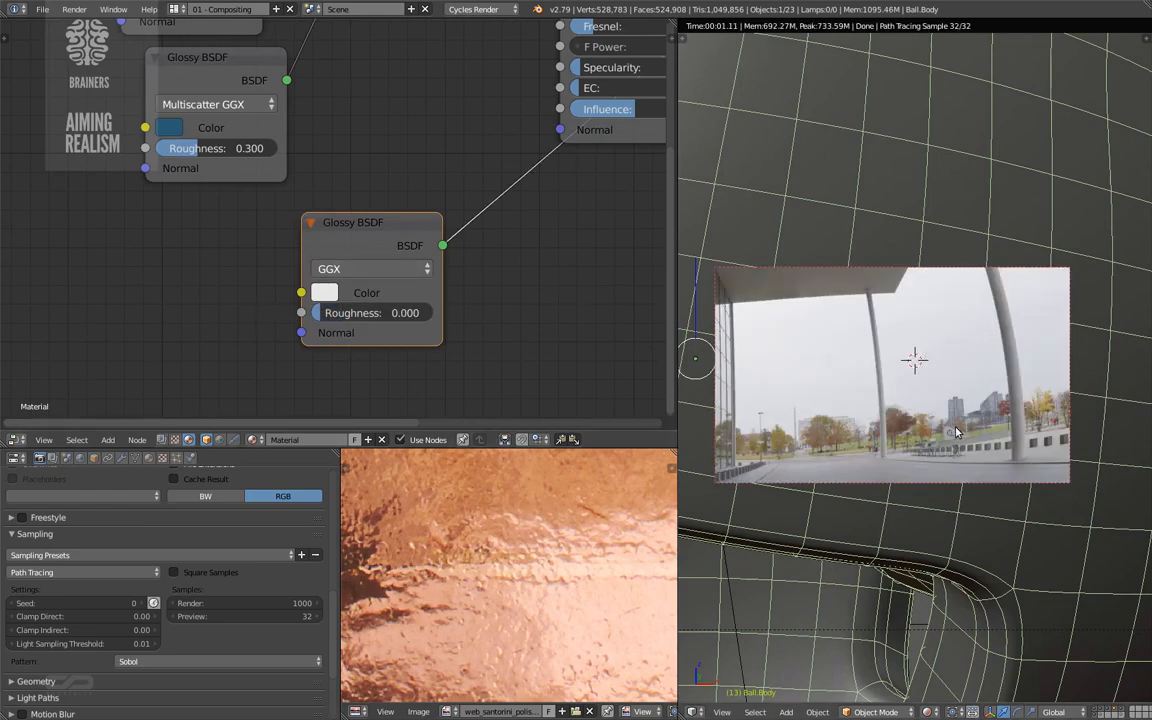
pyautogui.moveTo(574, 140); pyautogui.dragTo(250, 362, button='middle')
pyautogui.keyDown('ctrl'); pyautogui.keyDown('shift'); pyautogui.click(331, 177); pyautogui.keyUp('shift'); pyautogui.keyUp('ctrl')
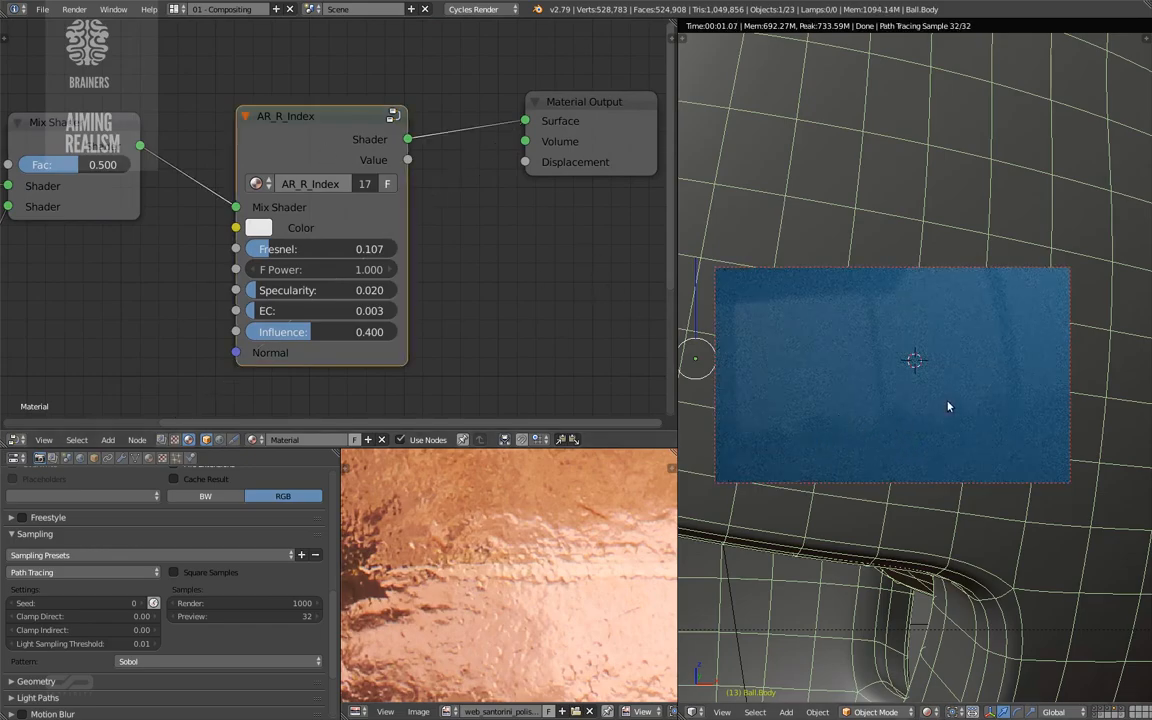
# - Clear the render border around the ball and set the AR_R_Index group's Influence to 0.3
pyautogui.scroll(-2, 949, 406)
pyautogui.hotkey('ctrl', 'alt', 'b')
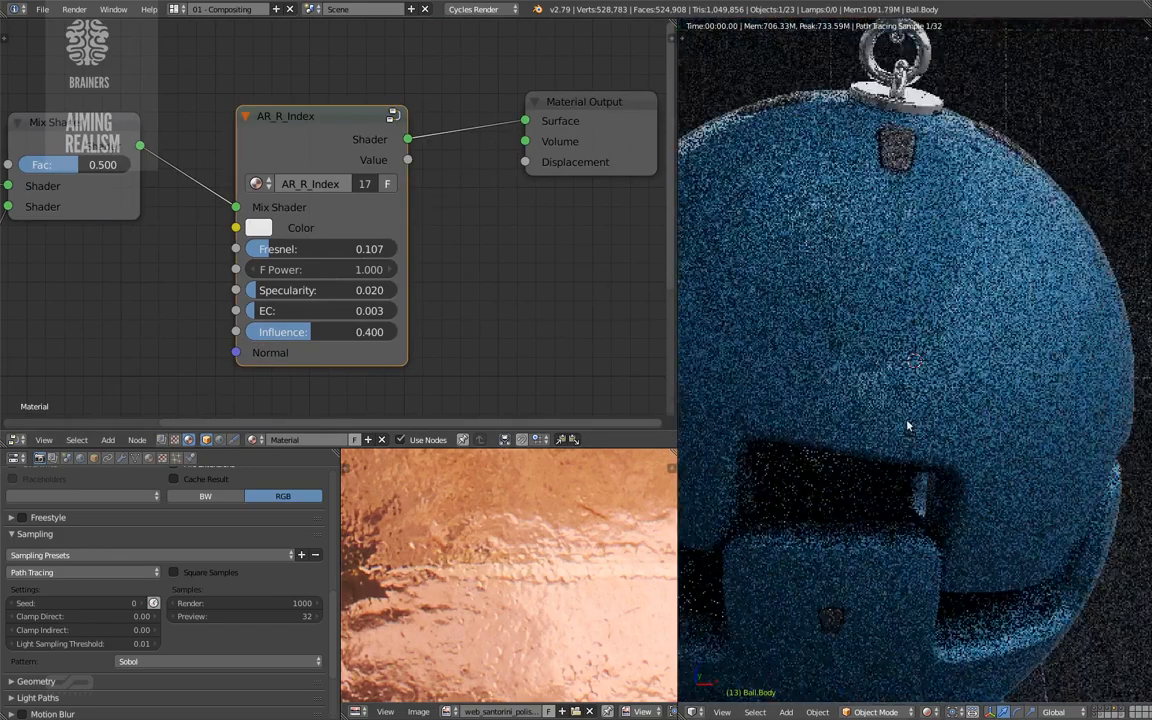
pyautogui.scroll(-1, 918, 447)
pyautogui.moveTo(927, 454); pyautogui.dragTo(964, 452, button='middle')
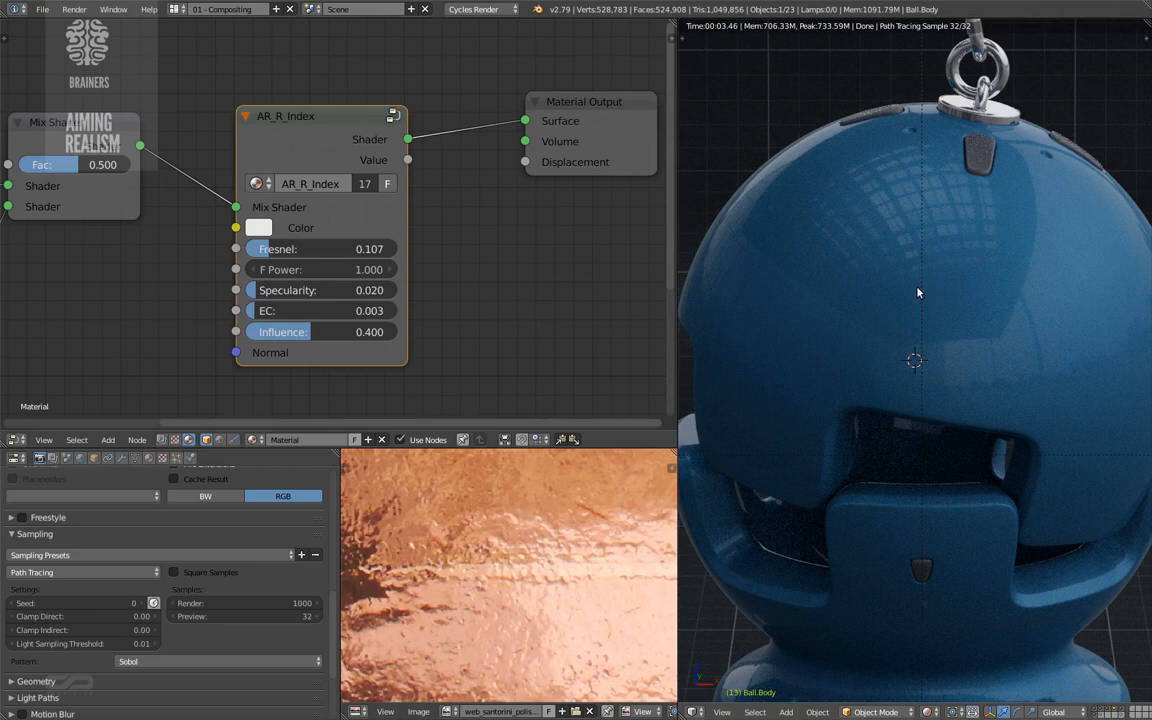
pyautogui.scroll(-2, 905, 270)
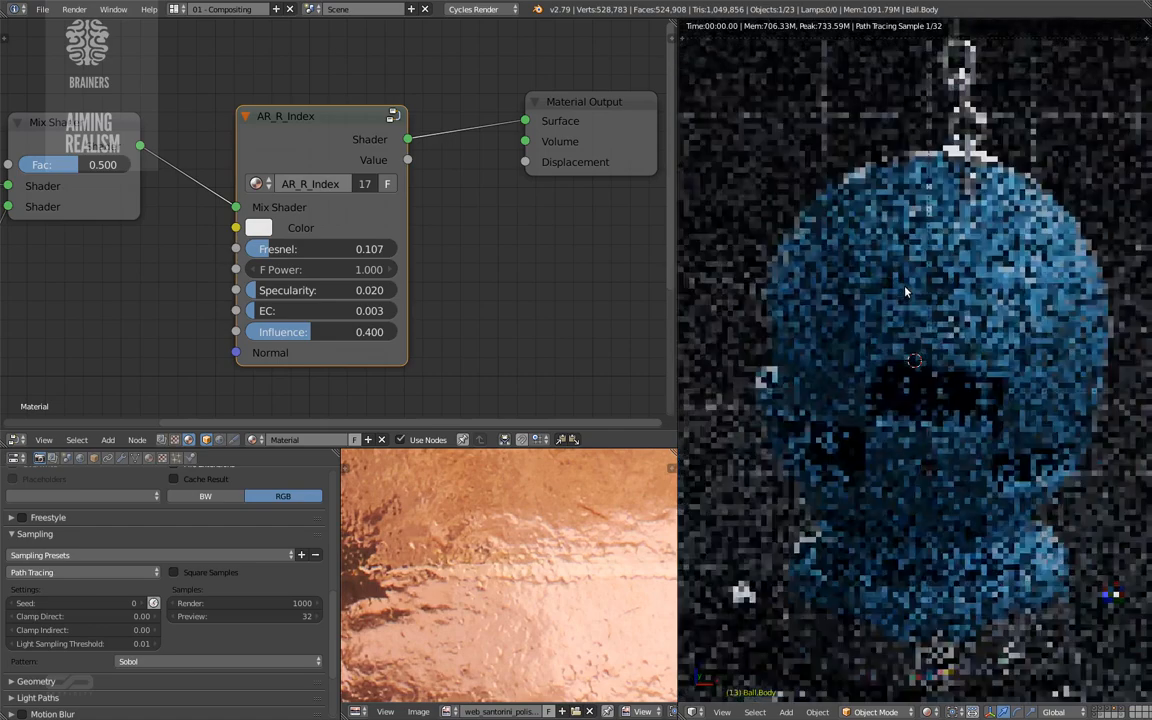
pyautogui.click(315, 331)
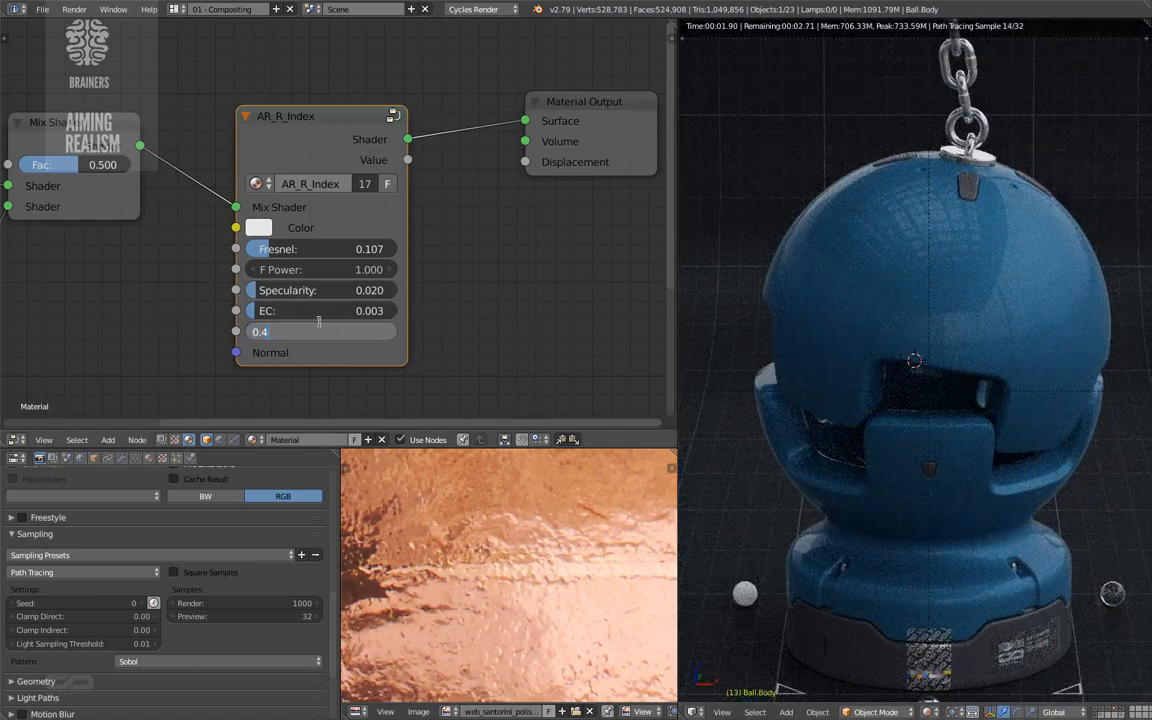
pyautogui.write('3')
pyautogui.press('Return')
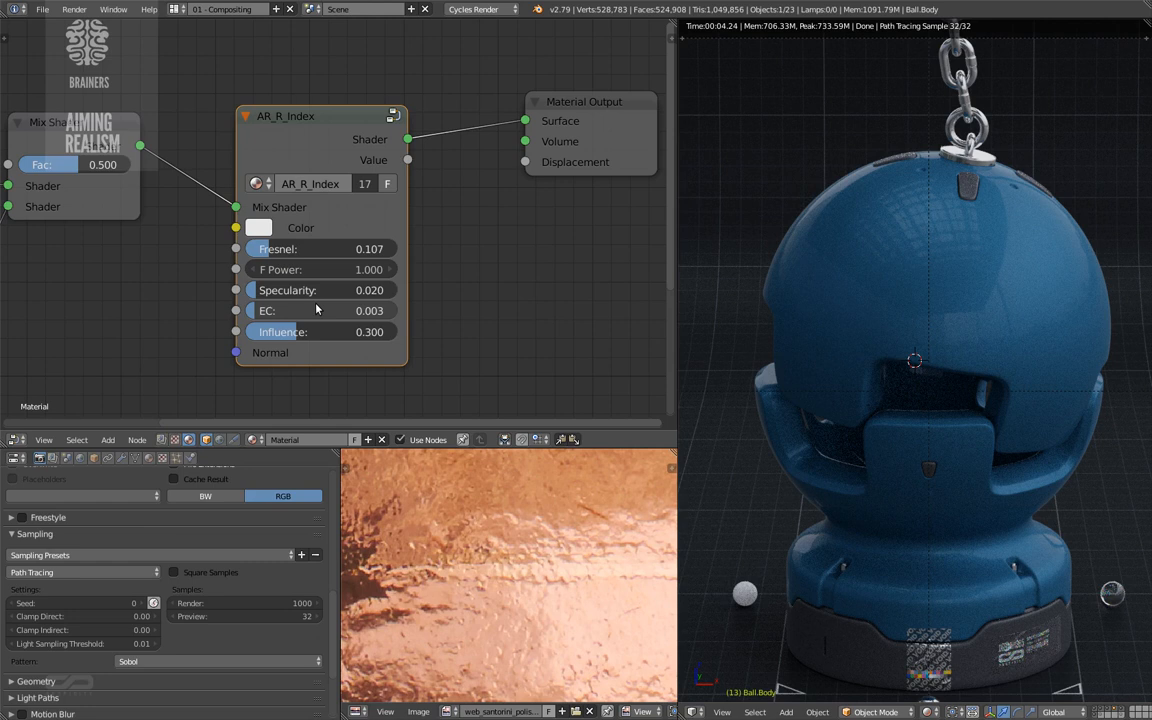
# - Set the AR_R_Index group's F Power to 2
pyautogui.moveTo(281, 198); pyautogui.dragTo(328, 178, button='middle')
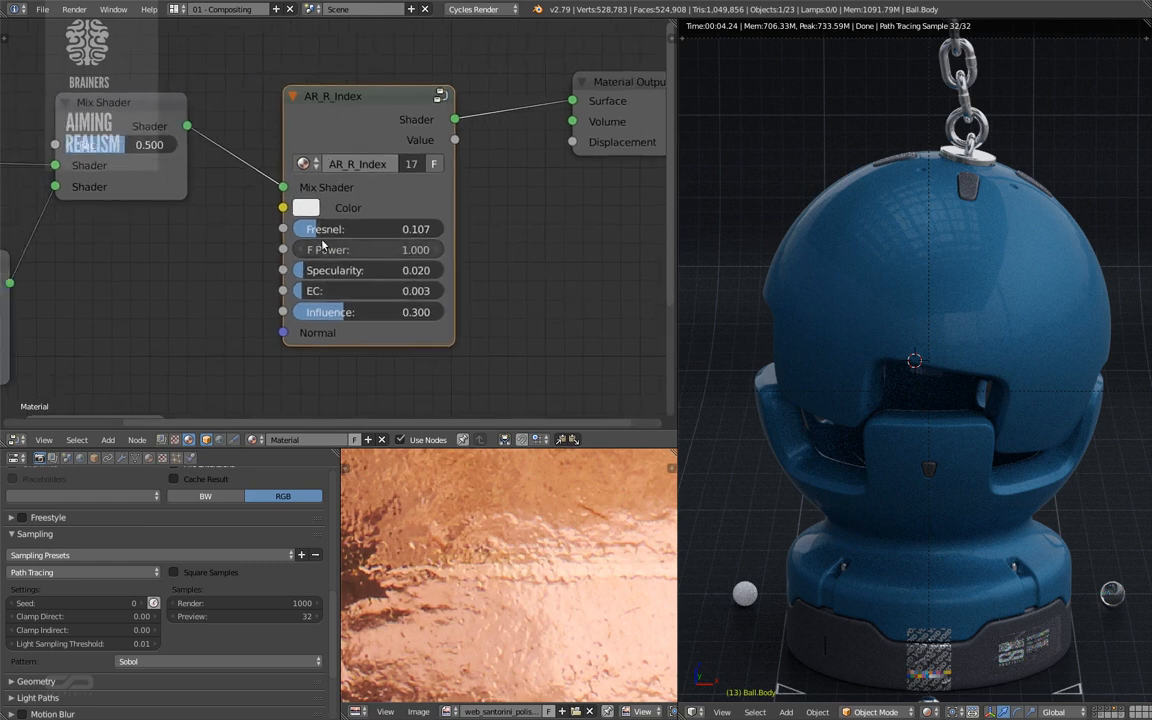
pyautogui.moveTo(322, 245); pyautogui.dragTo(350, 212, button='middle')
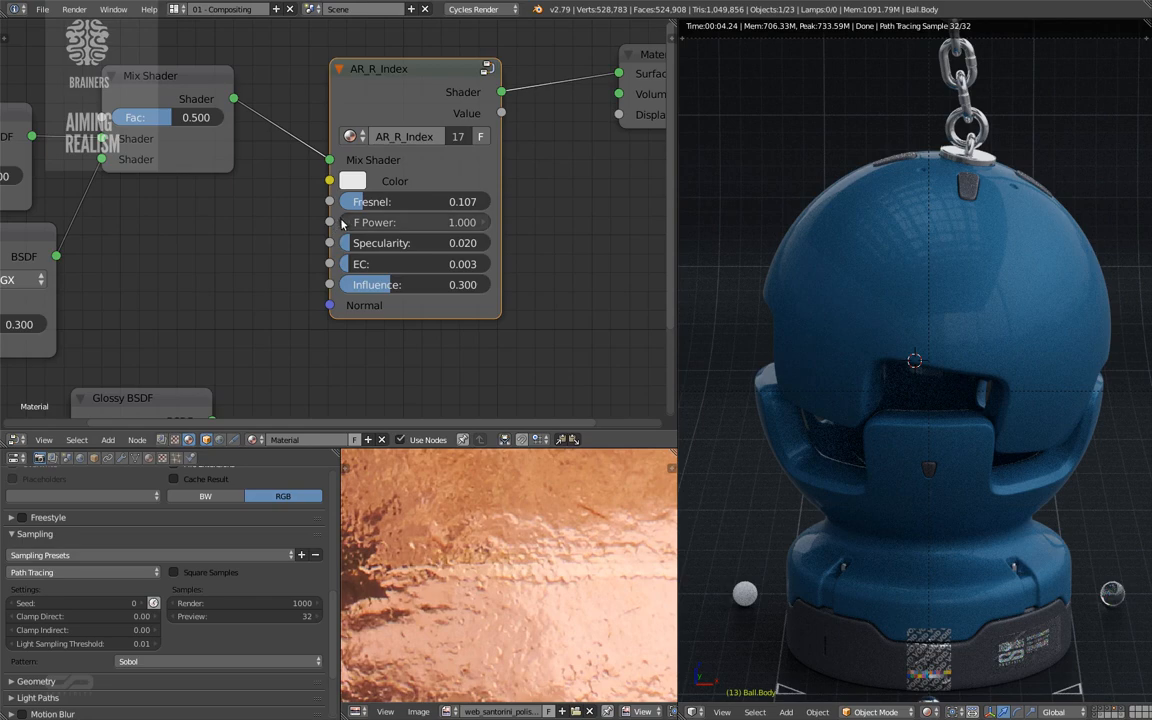
pyautogui.moveTo(340, 220); pyautogui.dragTo(440, 220)
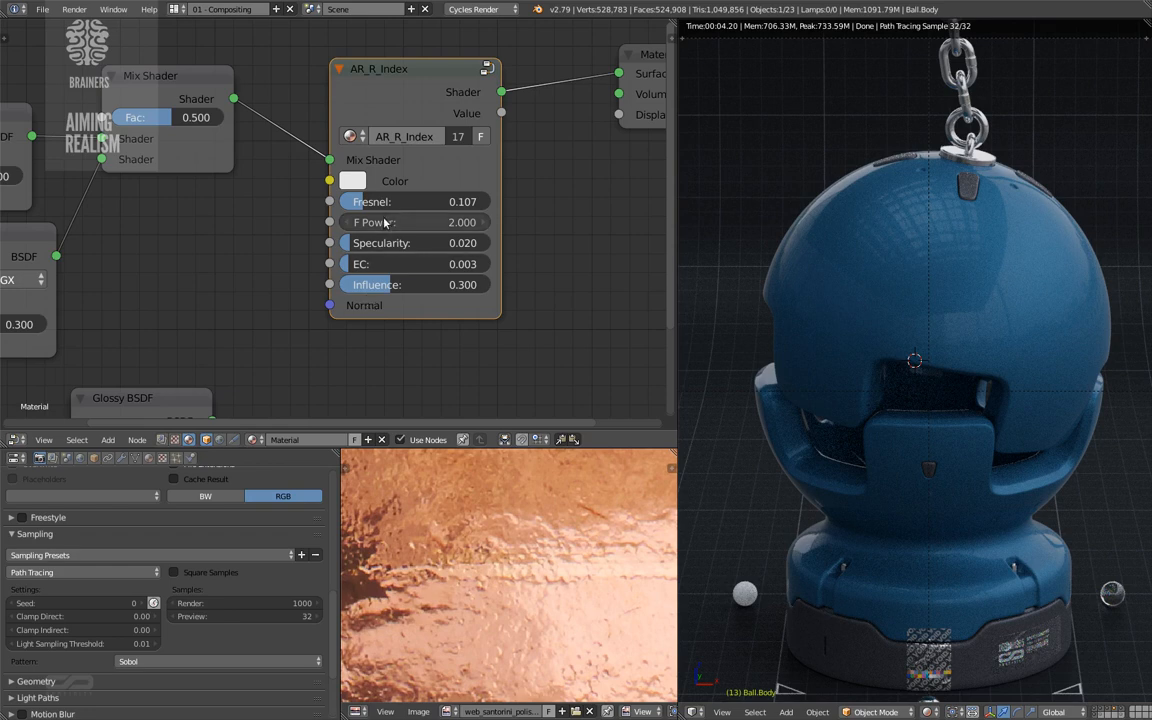
# - Delete the unconnected white GGX Glossy BSDF node below the material's node chain
pyautogui.moveTo(385, 265); pyautogui.dragTo(373, 177, button='middle')
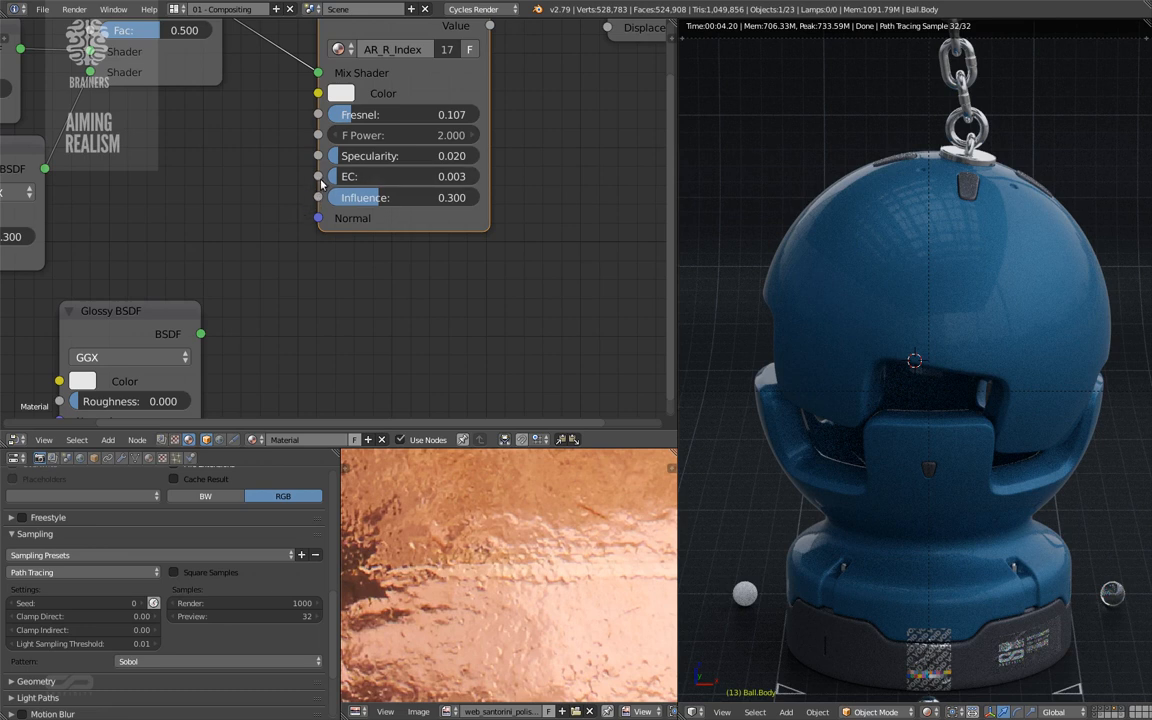
pyautogui.moveTo(320, 183); pyautogui.dragTo(327, 206, button='middle')
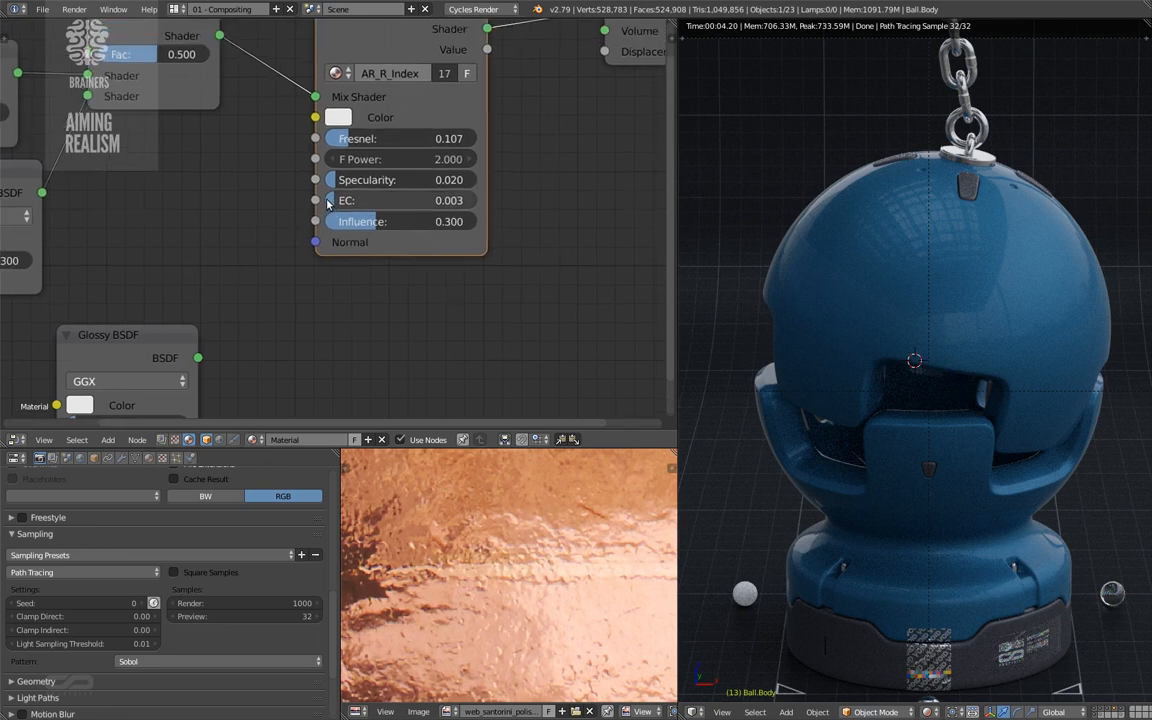
pyautogui.moveTo(316, 208); pyautogui.dragTo(343, 196, button='middle')
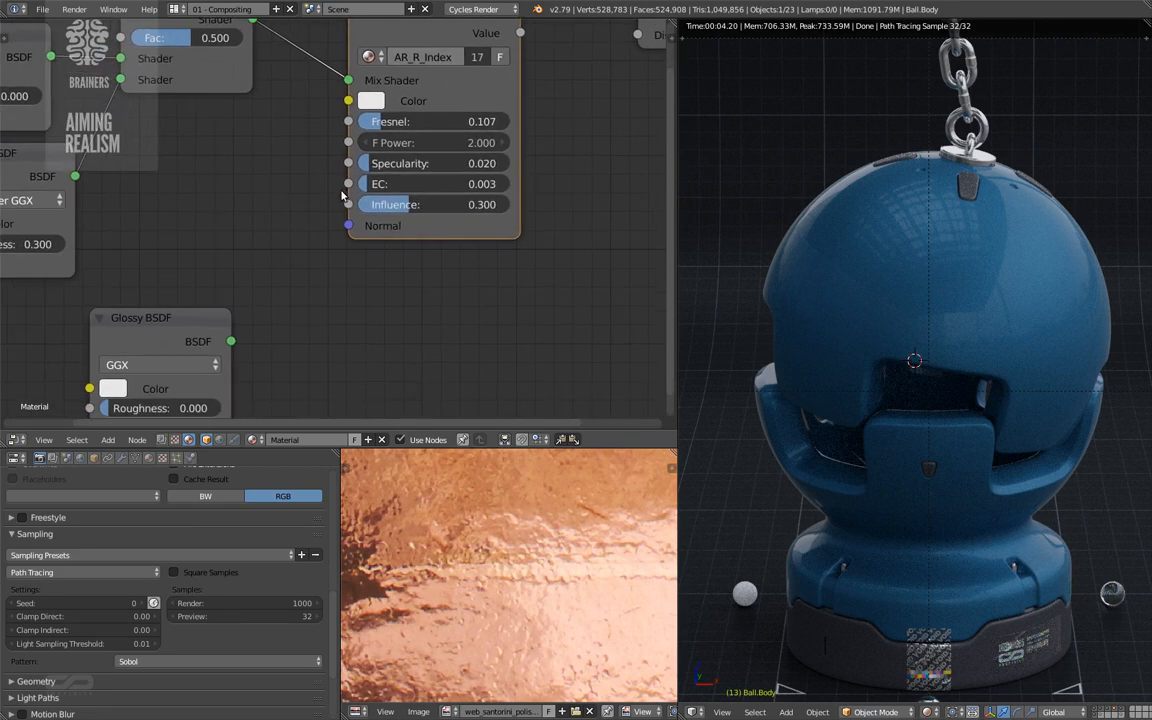
pyautogui.scroll(-3, 343, 196)
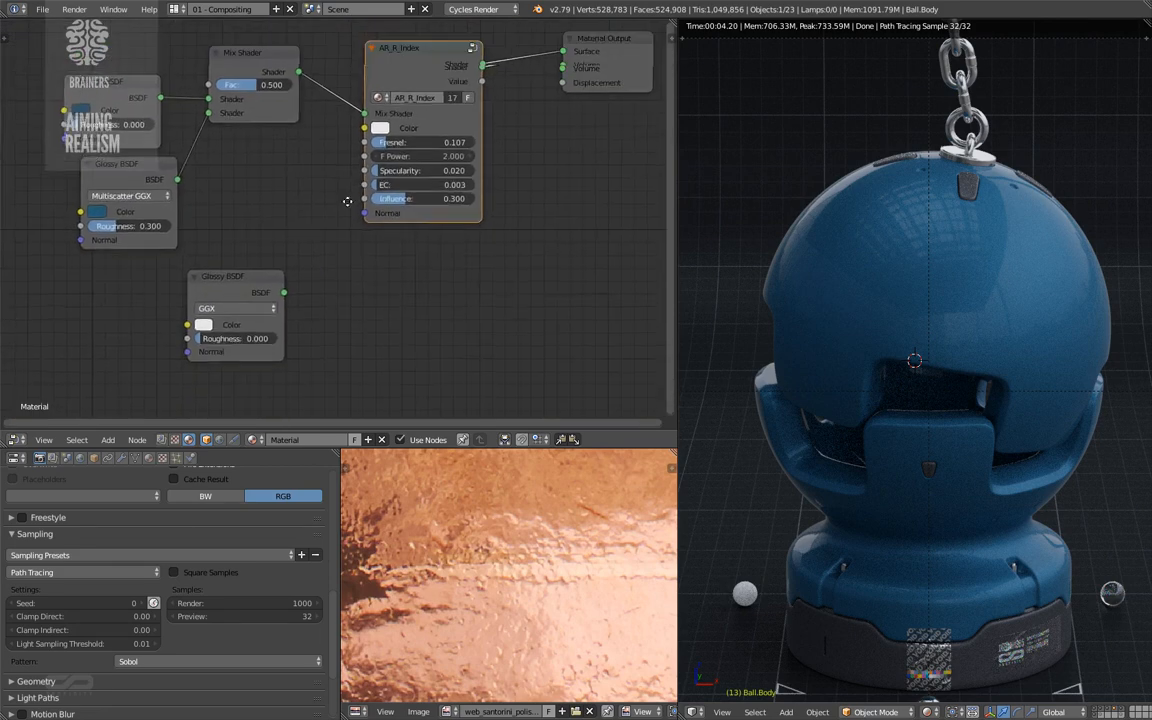
pyautogui.moveTo(389, 149); pyautogui.dragTo(413, 132, button='middle')
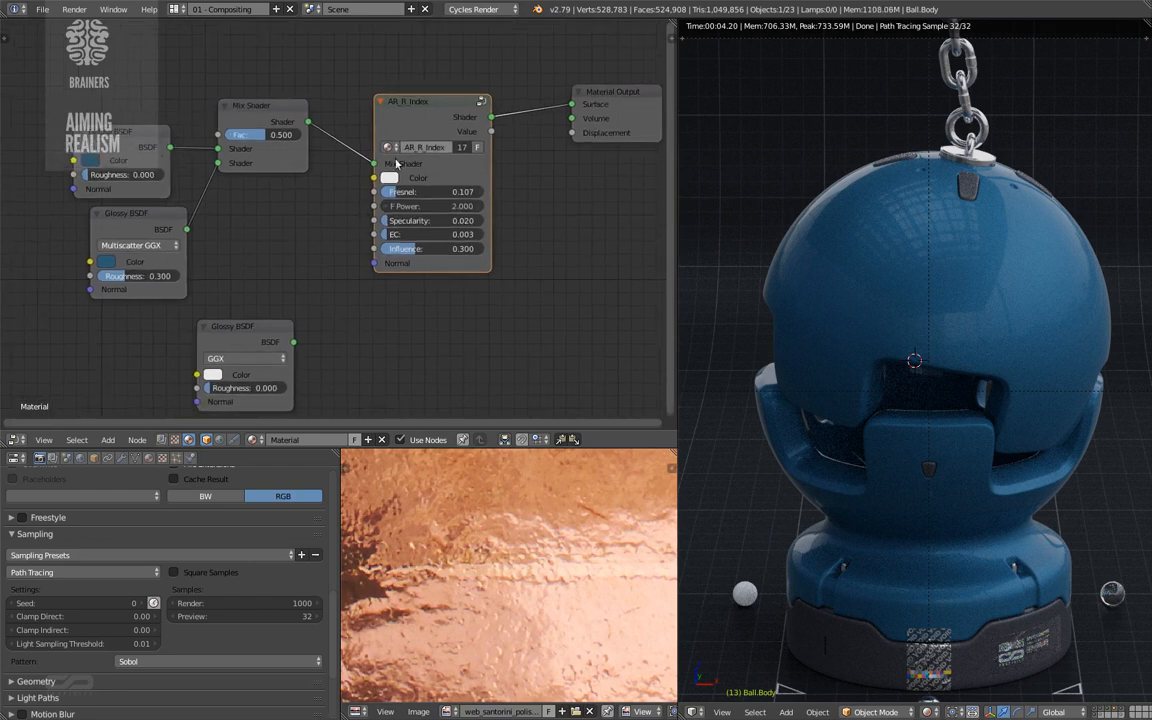
pyautogui.moveTo(315, 204); pyautogui.dragTo(391, 187, button='middle')
pyautogui.scroll(-1, 369, 218)
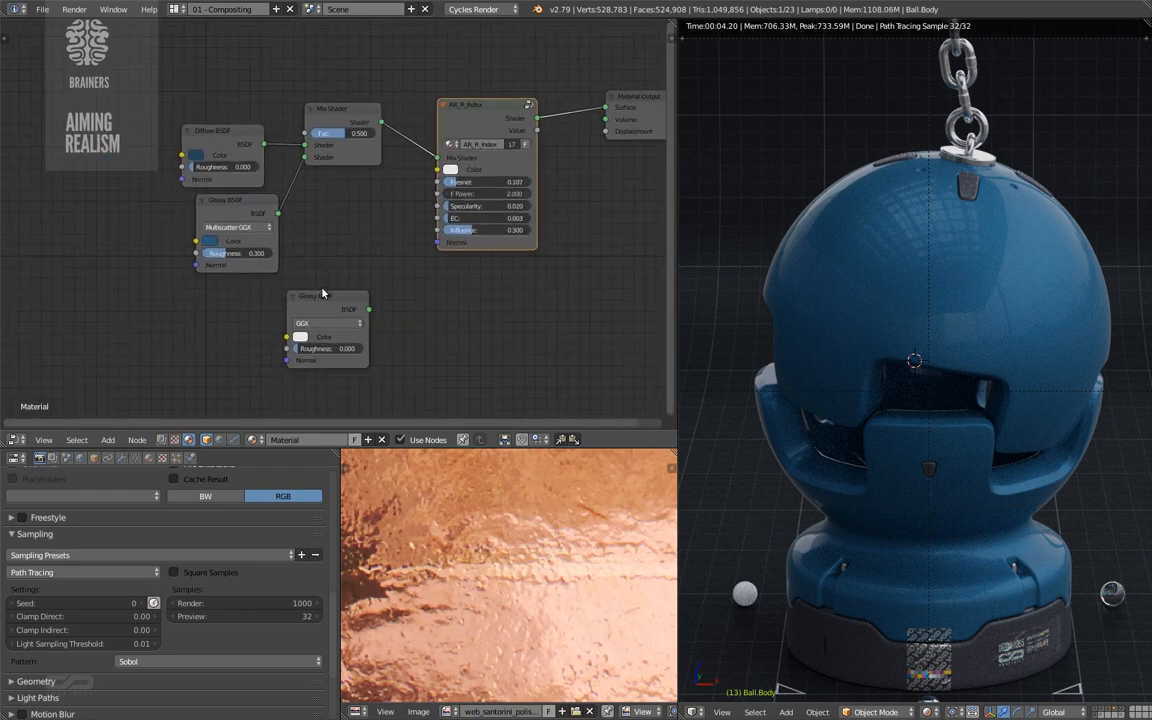
pyautogui.click(324, 295)
pyautogui.press('x')
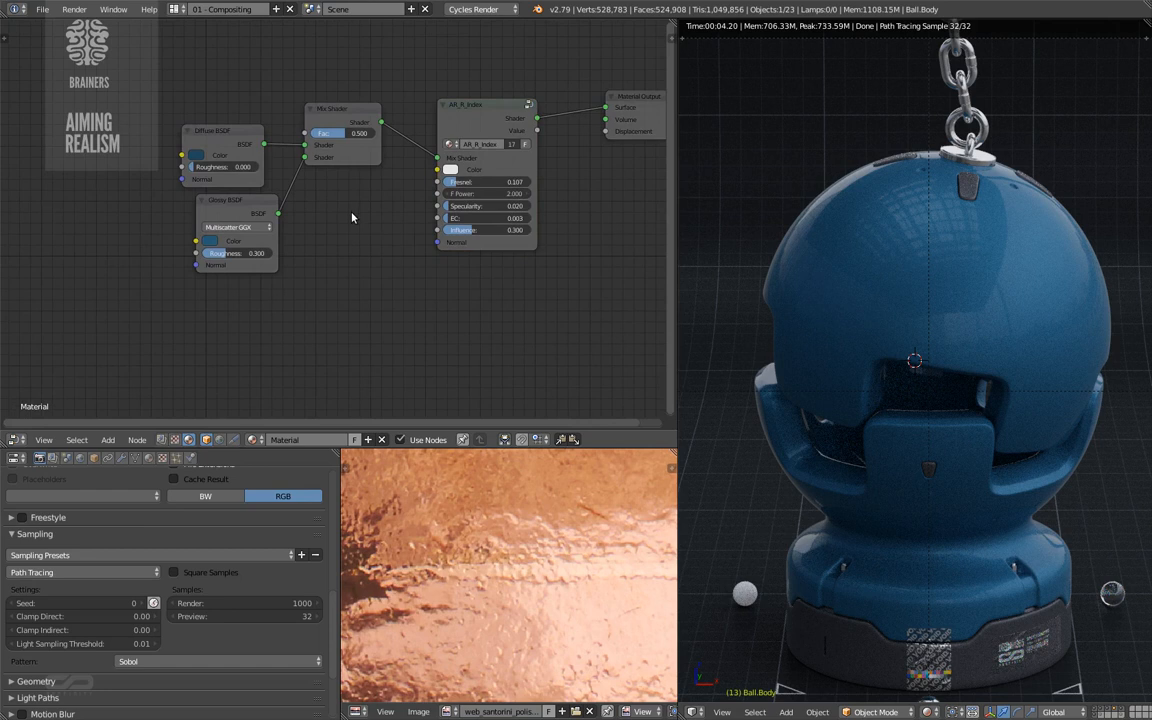
# - Tidy the layout by moving AR_R_Index closer to the Mix Shader and aligning the Glossy BSDF beneath the Diffuse BSDF
pyautogui.moveTo(466, 126); pyautogui.dragTo(446, 131)
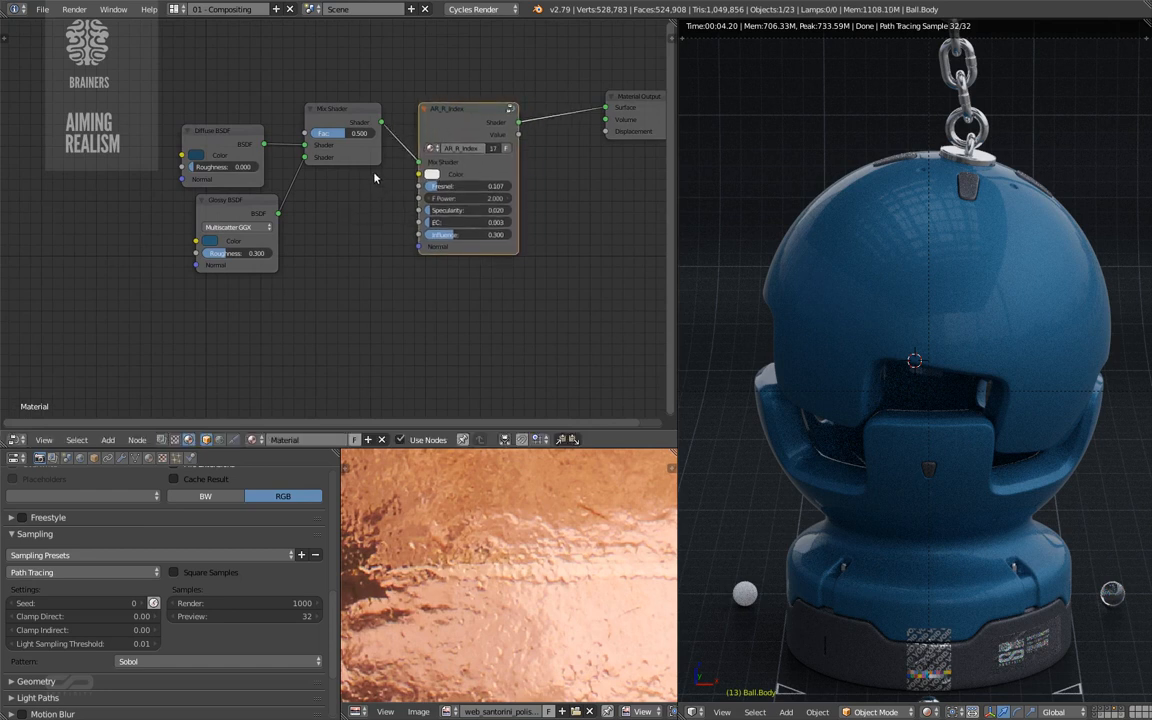
pyautogui.click(247, 215)
pyautogui.moveTo(247, 212); pyautogui.dragTo(237, 215)
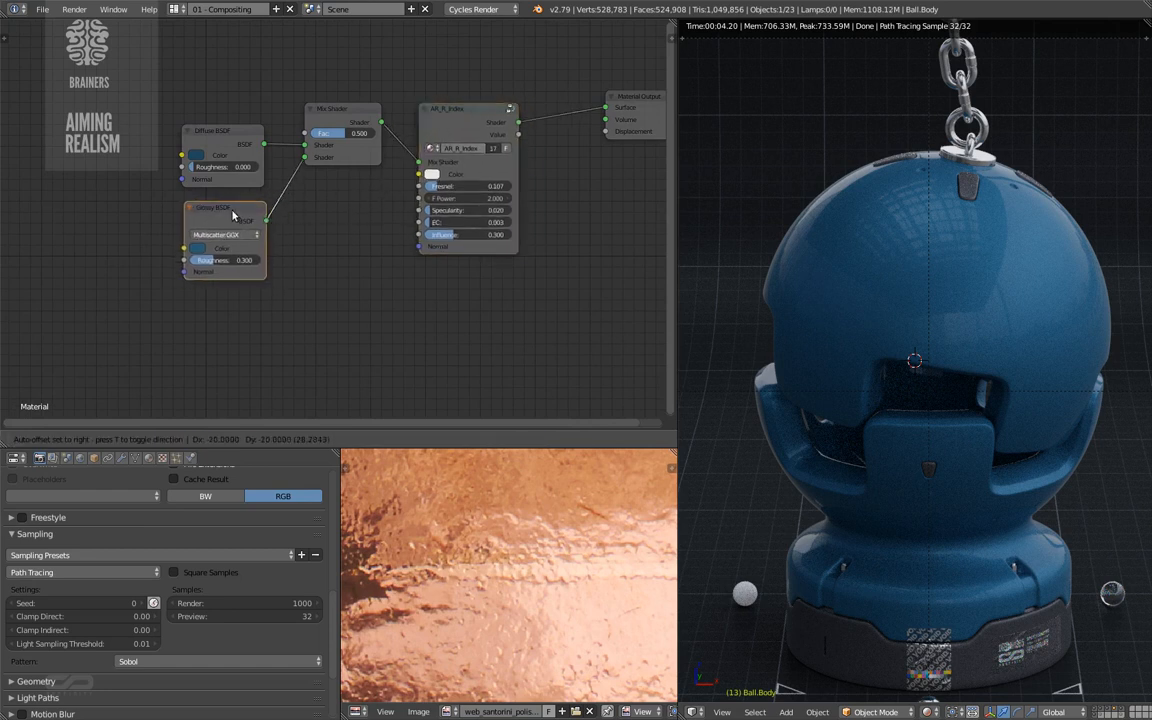
# - Delete the Diffuse, Glossy, Mix Shader and AR_R_Index nodes together, keeping only the Material Output
pyautogui.scroll(-1, 328, 245)
pyautogui.scroll(-6, 390, 176)
pyautogui.moveTo(328, 245)
pyautogui.mouseDown(button='middle')
pyautogui.moveTo(396, 175)
pyautogui.moveTo(321, 235)
pyautogui.mouseUp(button='middle')
pyautogui.scroll(2, 320, 203)
pyautogui.press('b')
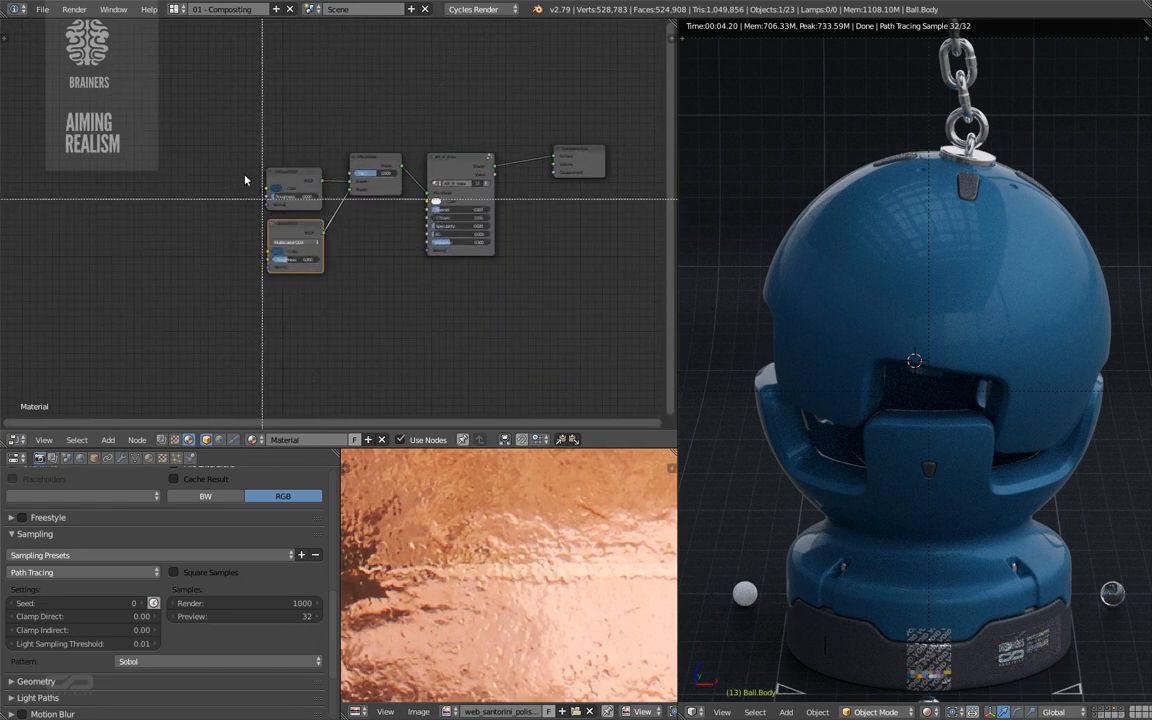
pyautogui.moveTo(237, 150); pyautogui.dragTo(475, 321)
pyautogui.press('x')
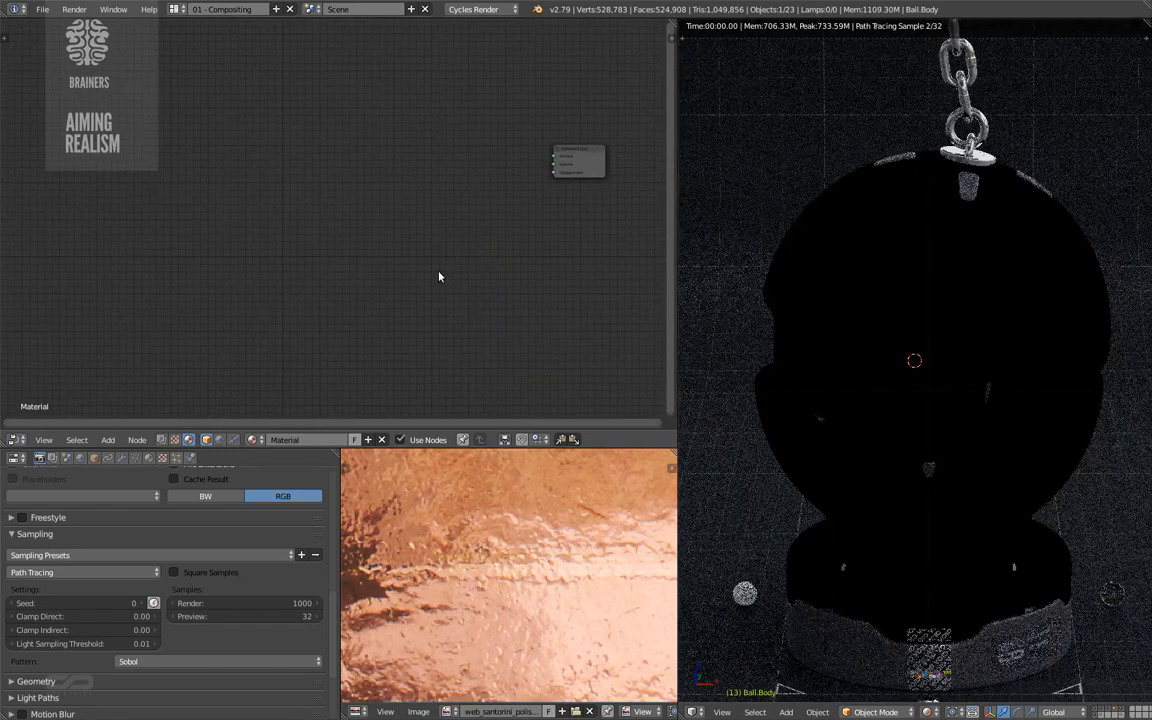
# - Add a new Glossy BSDF node in the empty space before the Material Output
pyautogui.hotkey('shift', 'g')
pyautogui.click(319, 172)
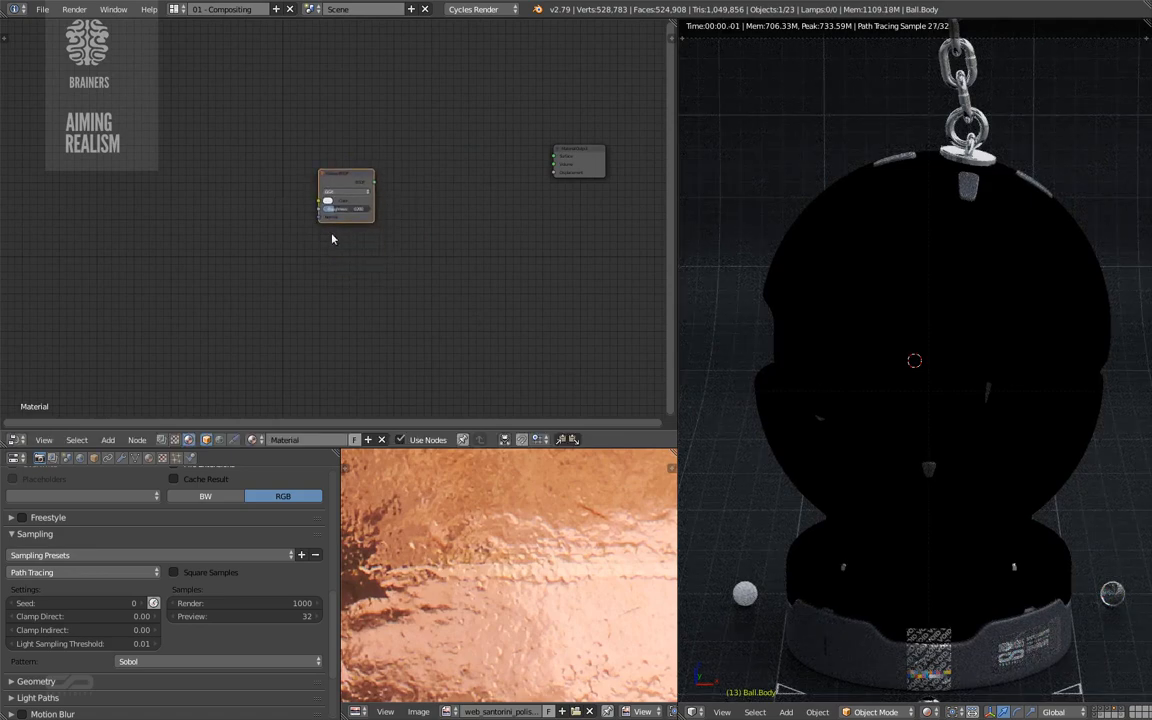
# - Duplicate the Glossy BSDF below the original, combine both in a Mix Shader and connect it to the Material Output
pyautogui.hotkey('shift', 'g')
pyautogui.click(322, 240)
pyautogui.keyDown('ctrl'); pyautogui.keyDown('shift'); pyautogui.moveTo(335, 214); pyautogui.dragTo(347, 250, button='right'); pyautogui.keyUp('shift'); pyautogui.keyUp('ctrl')
pyautogui.moveTo(426, 213); pyautogui.dragTo(388, 151, button='middle')
pyautogui.keyDown('ctrl'); pyautogui.keyDown('shift'); pyautogui.click(384, 209); pyautogui.keyUp('shift'); pyautogui.keyUp('ctrl')
pyautogui.scroll(5, 355, 185)
pyautogui.scroll(2, 388, 151)
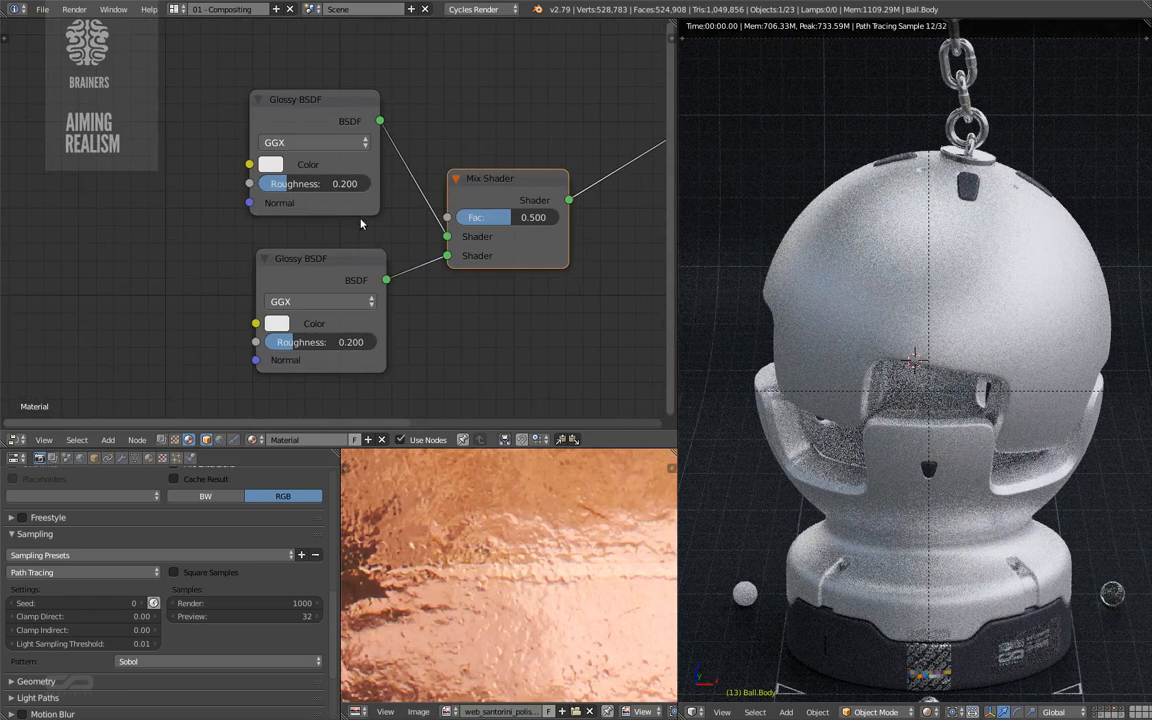
# - Add the Col node group in the empty space before the two Glossy BSDF nodes
pyautogui.moveTo(360, 218); pyautogui.dragTo(480, 195, button='middle')
pyautogui.hotkey('shift', 'a')
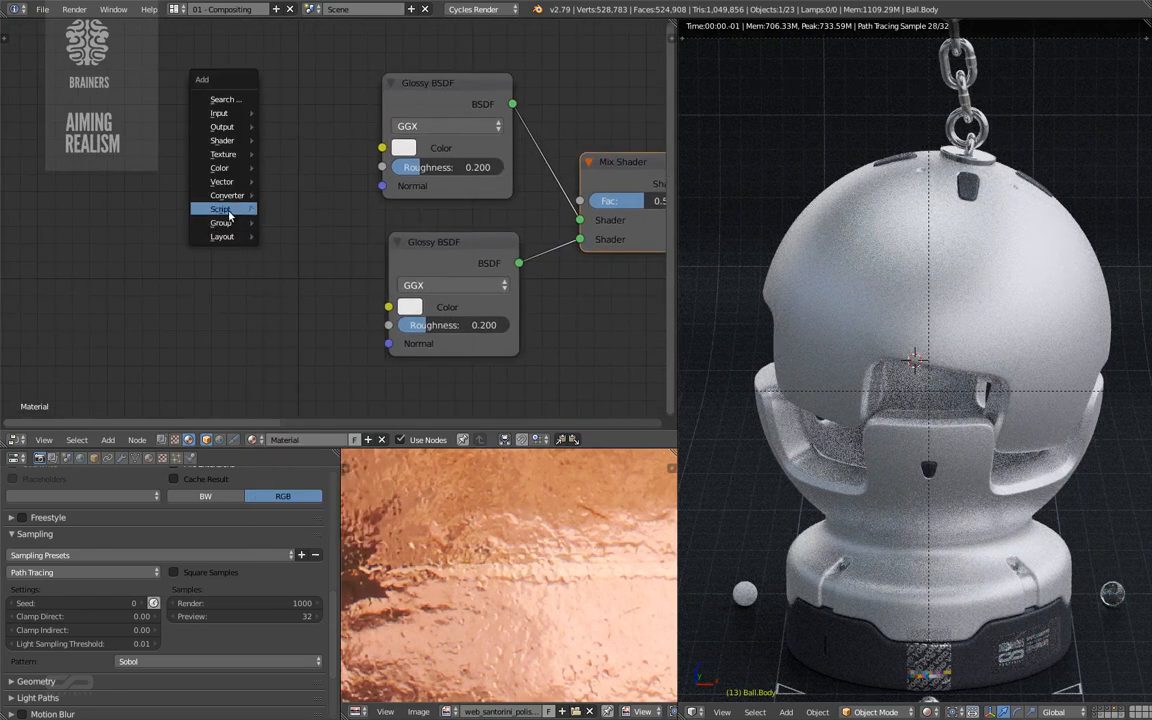
pyautogui.moveTo(220, 222)
pyautogui.click(284, 350)
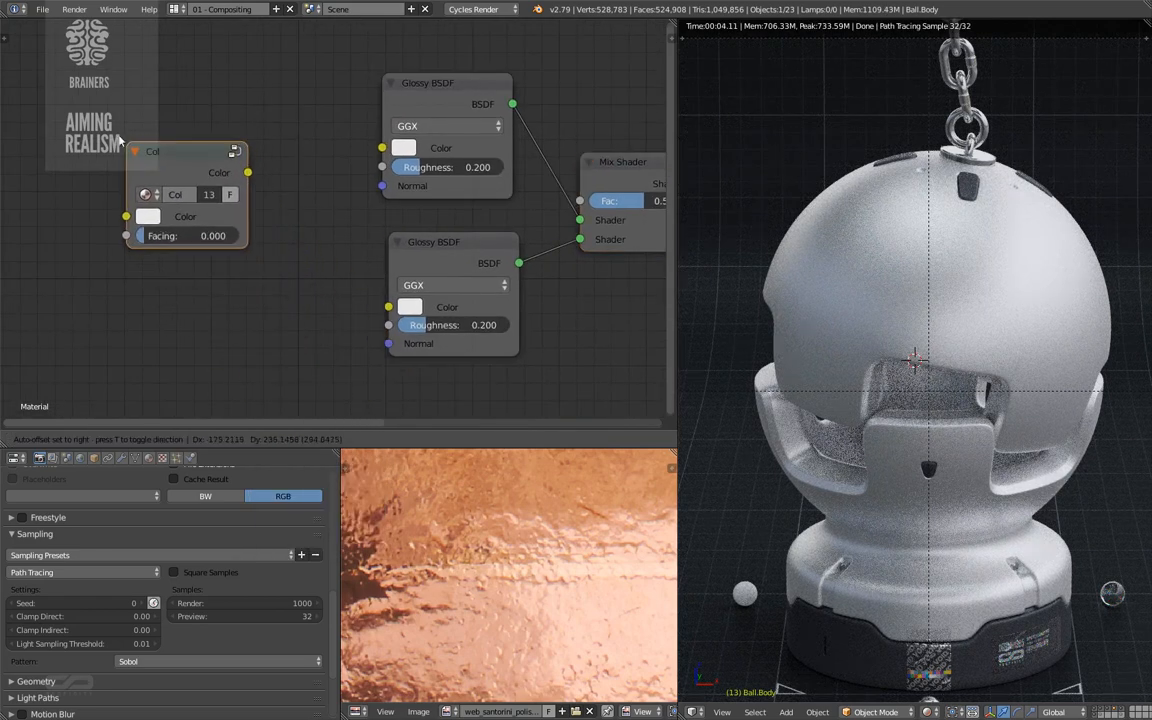
pyautogui.click(157, 170)
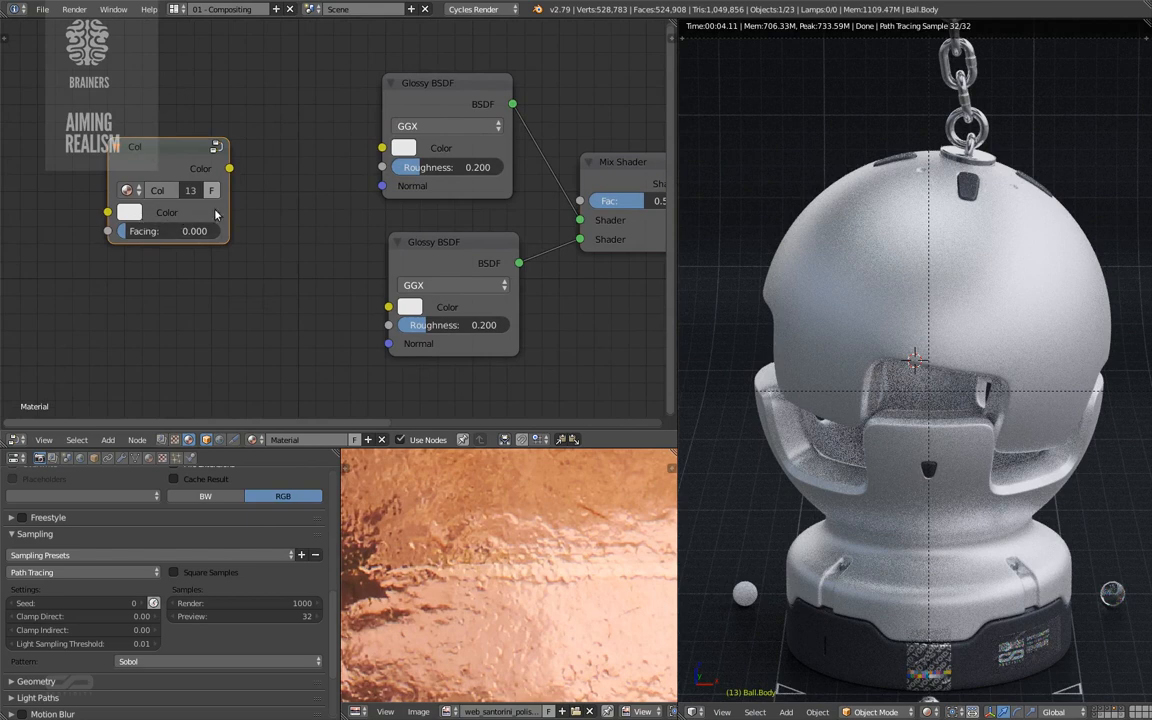
# - Sample a copper tone from the reference image for the Col node and link its output to both Glossy BSDF colors
pyautogui.scroll(-2, 577, 594)
pyautogui.scroll(3, 458, 527)
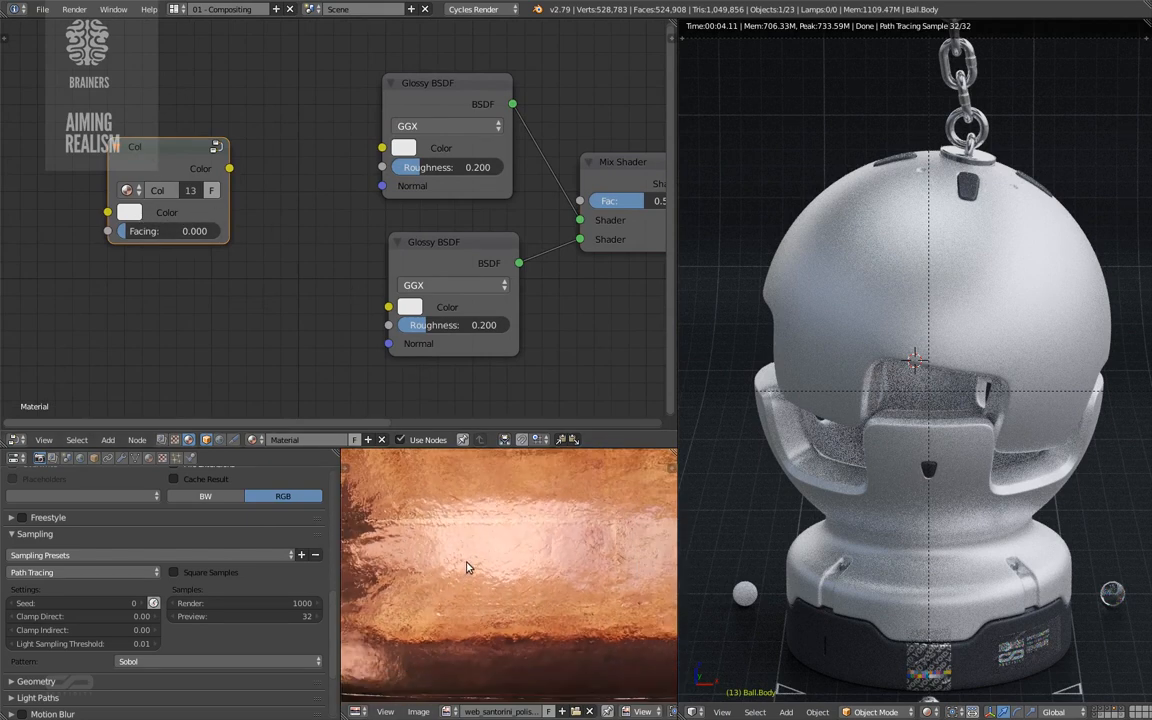
pyautogui.click(129, 212)
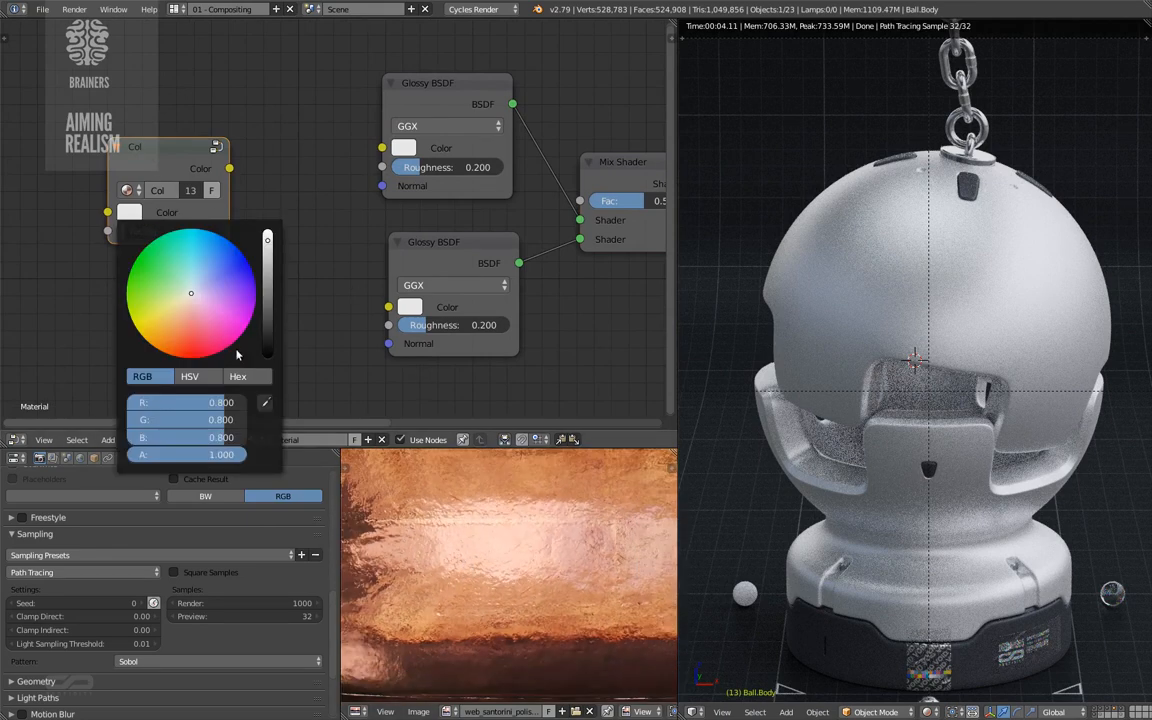
pyautogui.click(603, 573)
pyautogui.moveTo(229, 168); pyautogui.dragTo(365, 148)
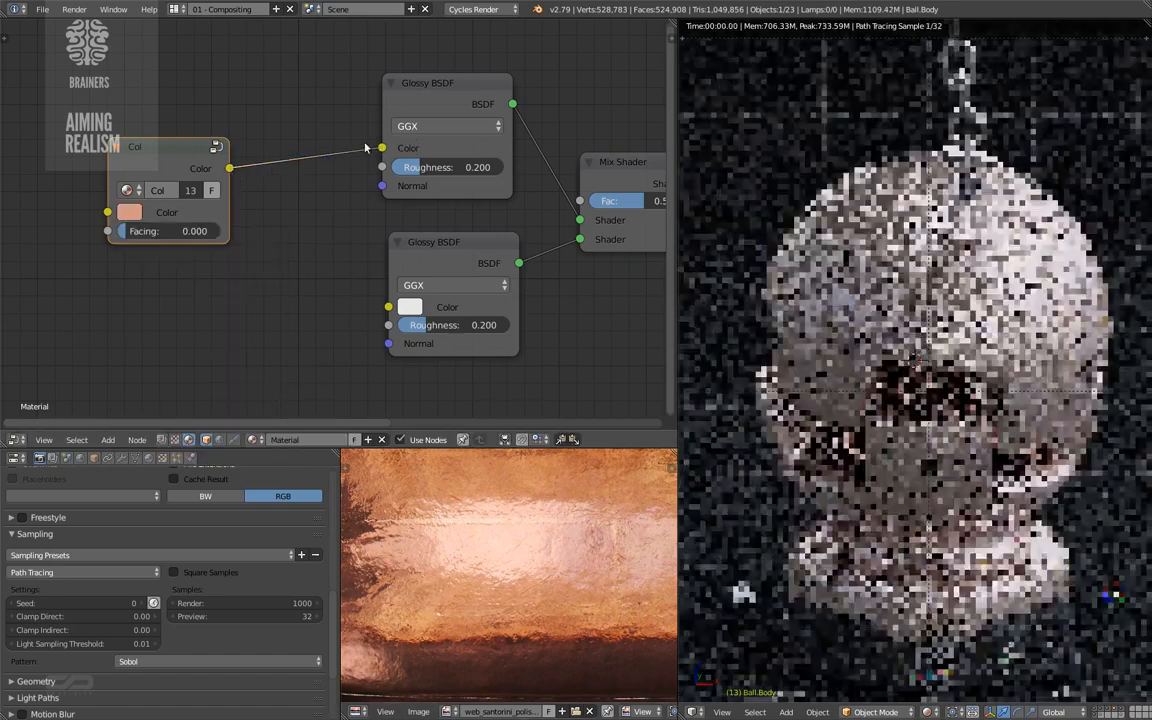
pyautogui.moveTo(229, 168); pyautogui.dragTo(388, 306)
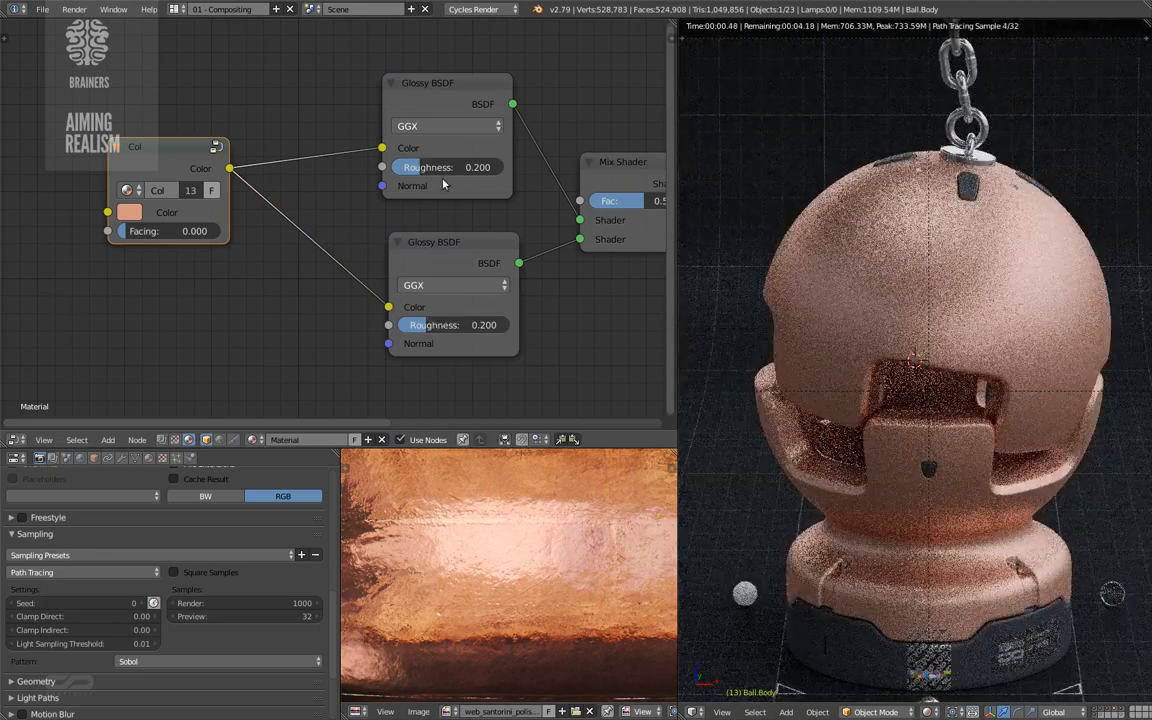
# - Lower the upper Glossy BSDF's roughness to 0.03 and refine it to 0.005
pyautogui.click(441, 167)
pyautogui.write('0.')
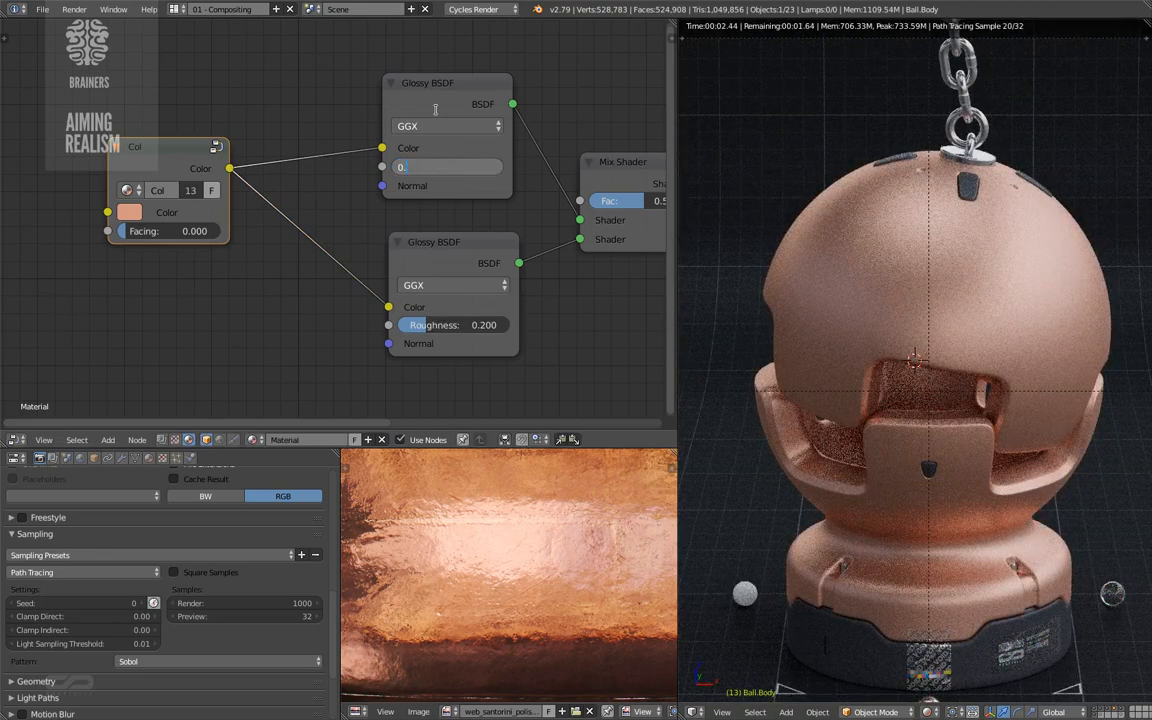
pyautogui.write('03')
pyautogui.press('Return')
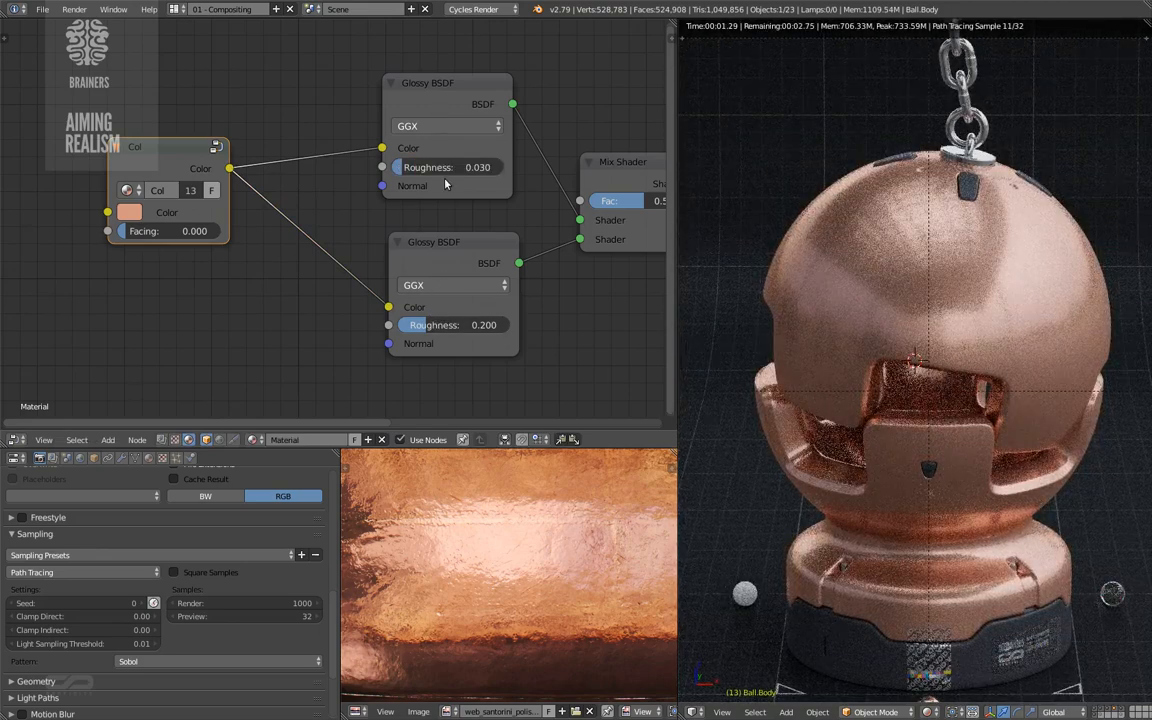
pyautogui.click(445, 166)
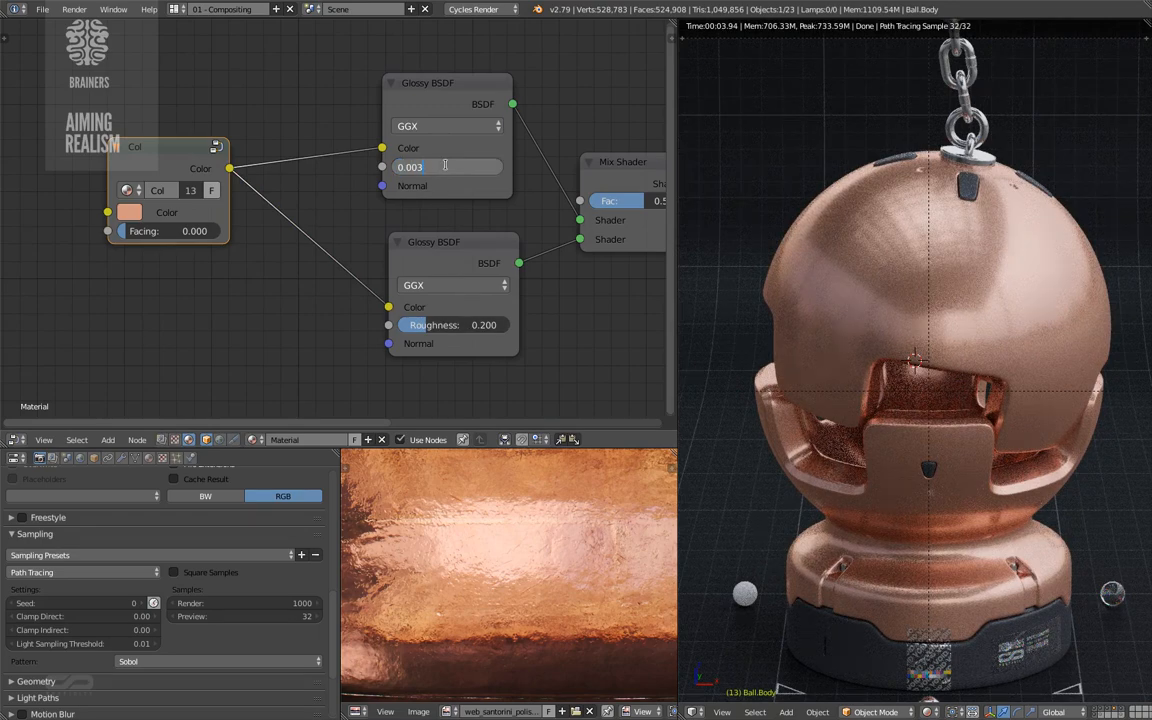
pyautogui.press('Return')
# - Set the lower Glossy BSDF's roughness to 0.05
pyautogui.click(471, 324)
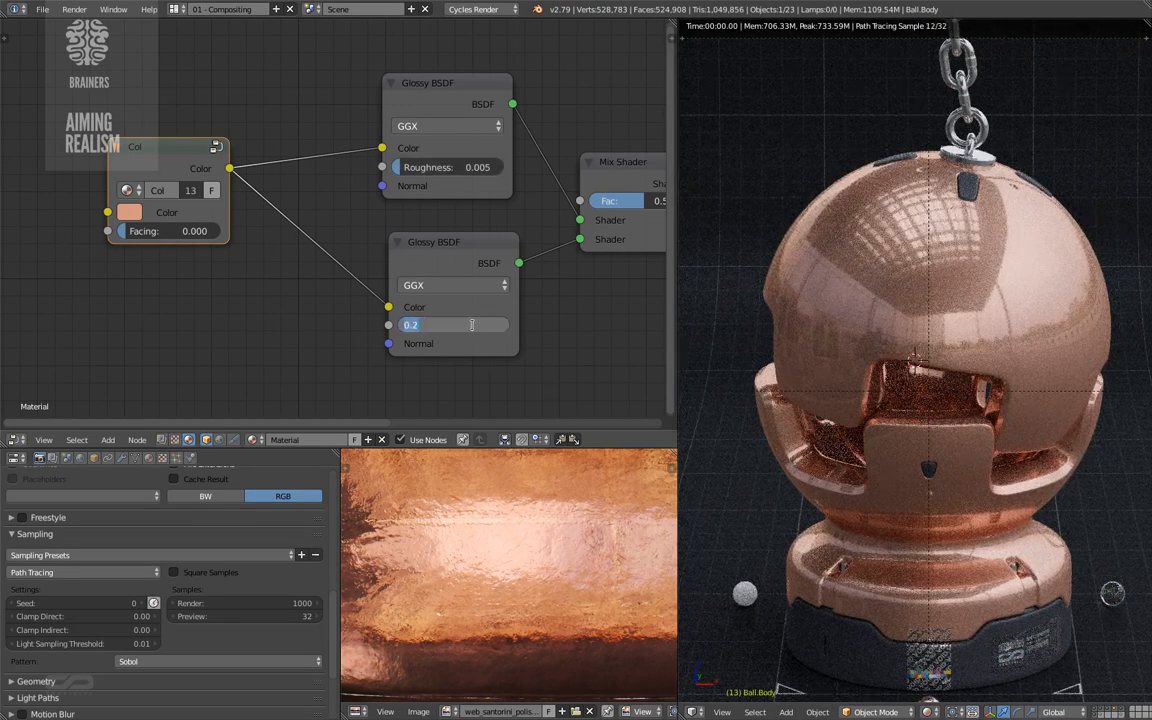
pyautogui.click(472, 325)
pyautogui.write('05')
pyautogui.press('Return')
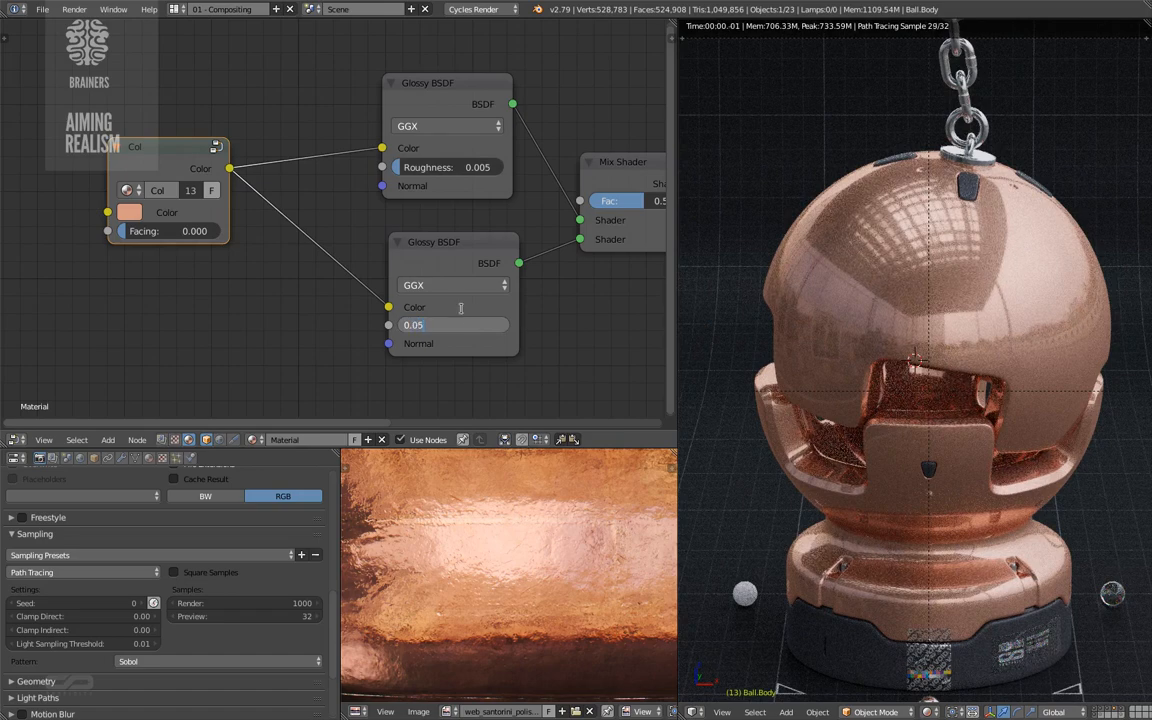
# - Try different copper tones for the Col node by sampling orange and highlight spots of the reference image
pyautogui.moveTo(415, 276); pyautogui.dragTo(381, 264, button='middle')
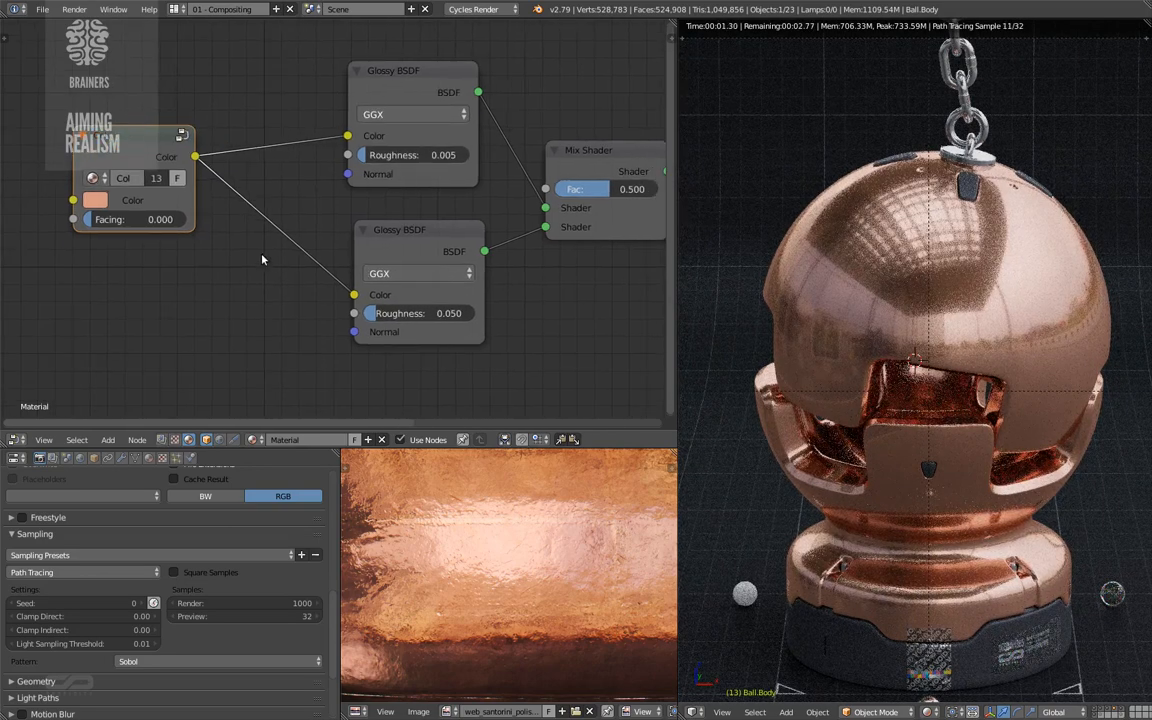
pyautogui.click(95, 200)
pyautogui.click(233, 389)
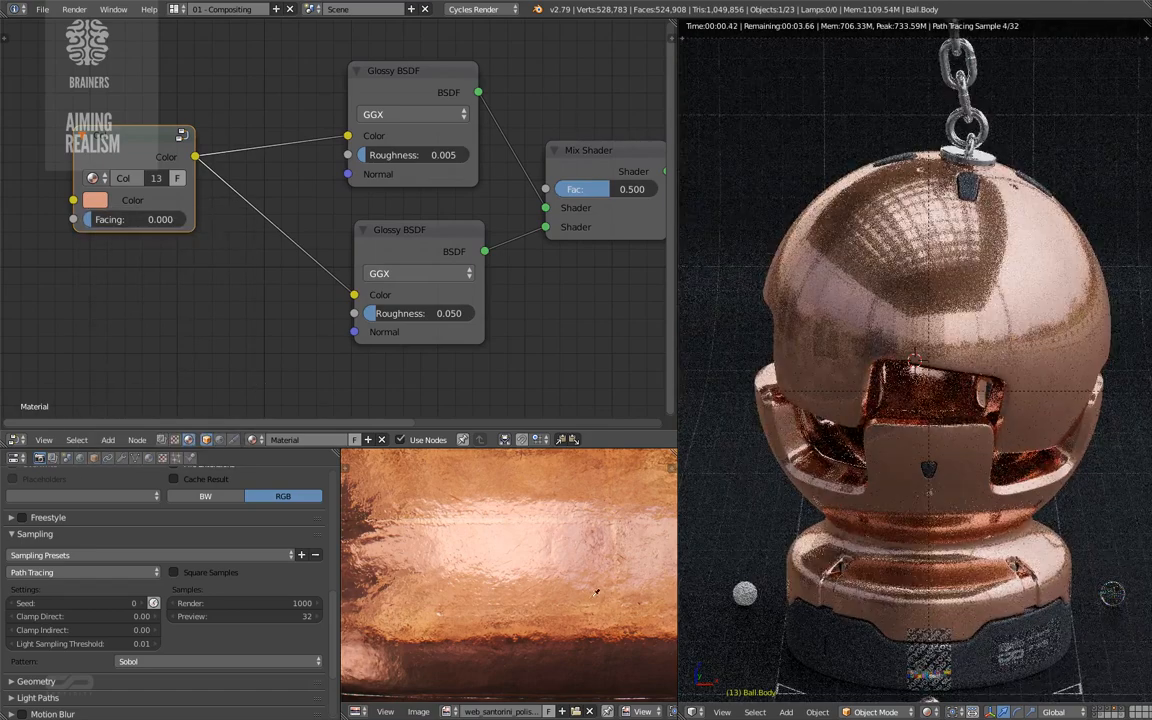
pyautogui.click(614, 615)
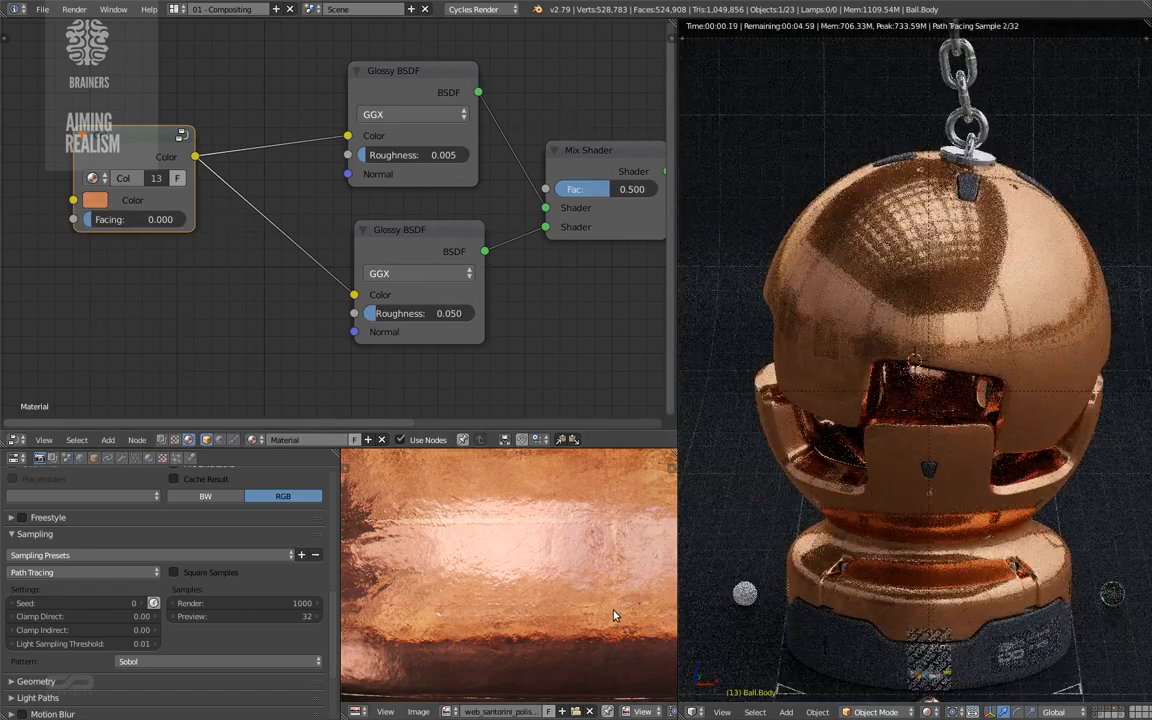
pyautogui.click(95, 200)
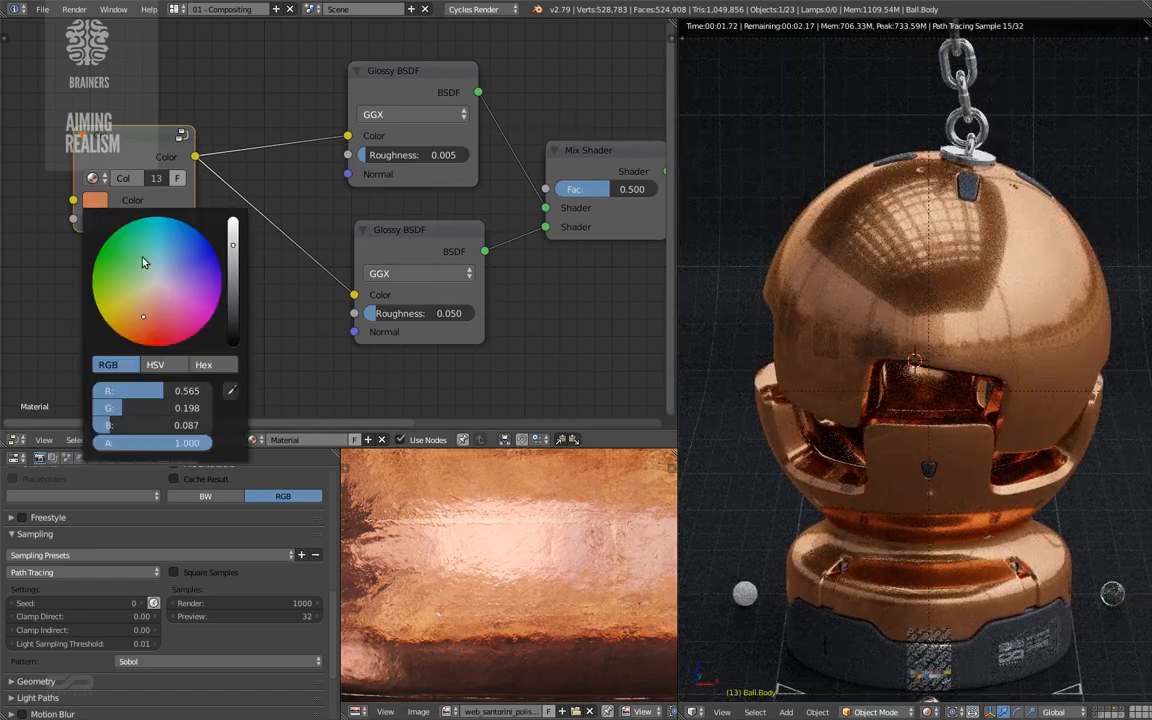
pyautogui.click(232, 390)
pyautogui.click(603, 582)
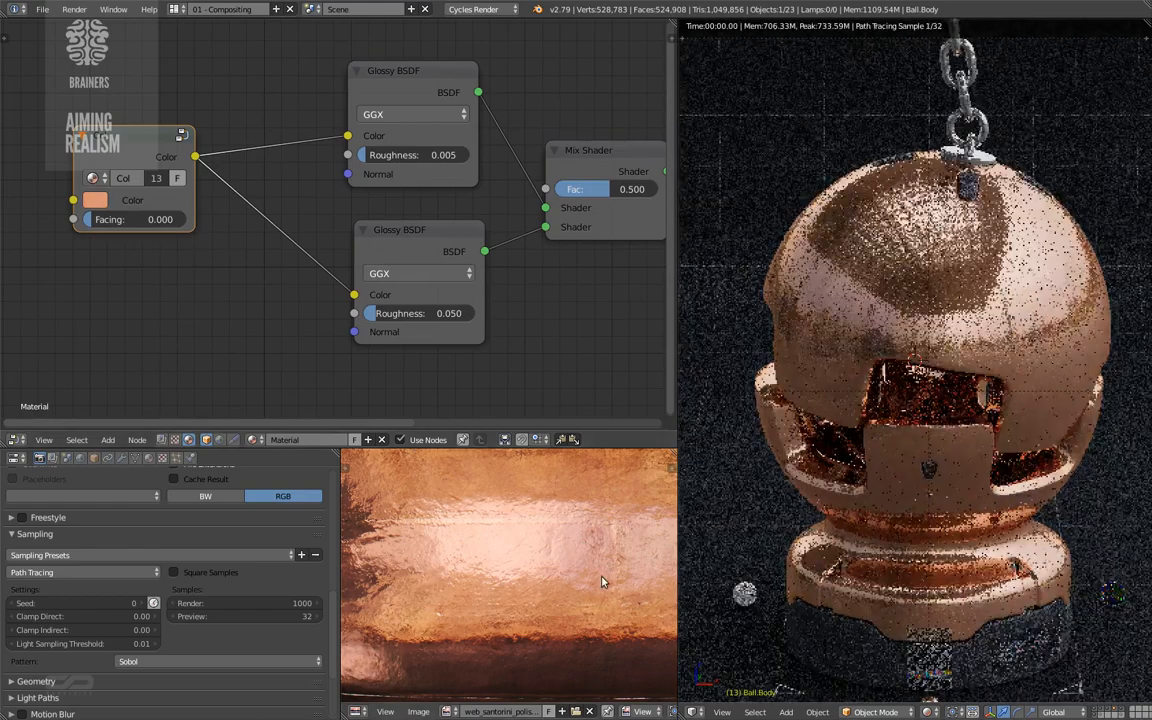
pyautogui.click(97, 200)
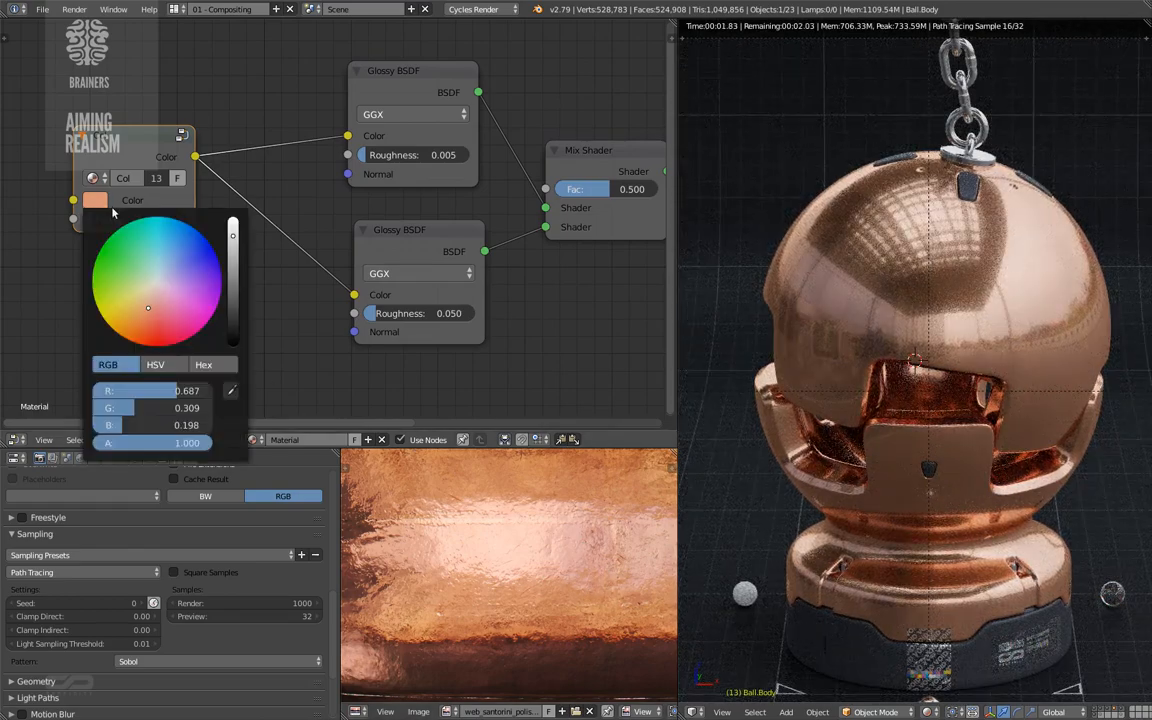
pyautogui.click(232, 390)
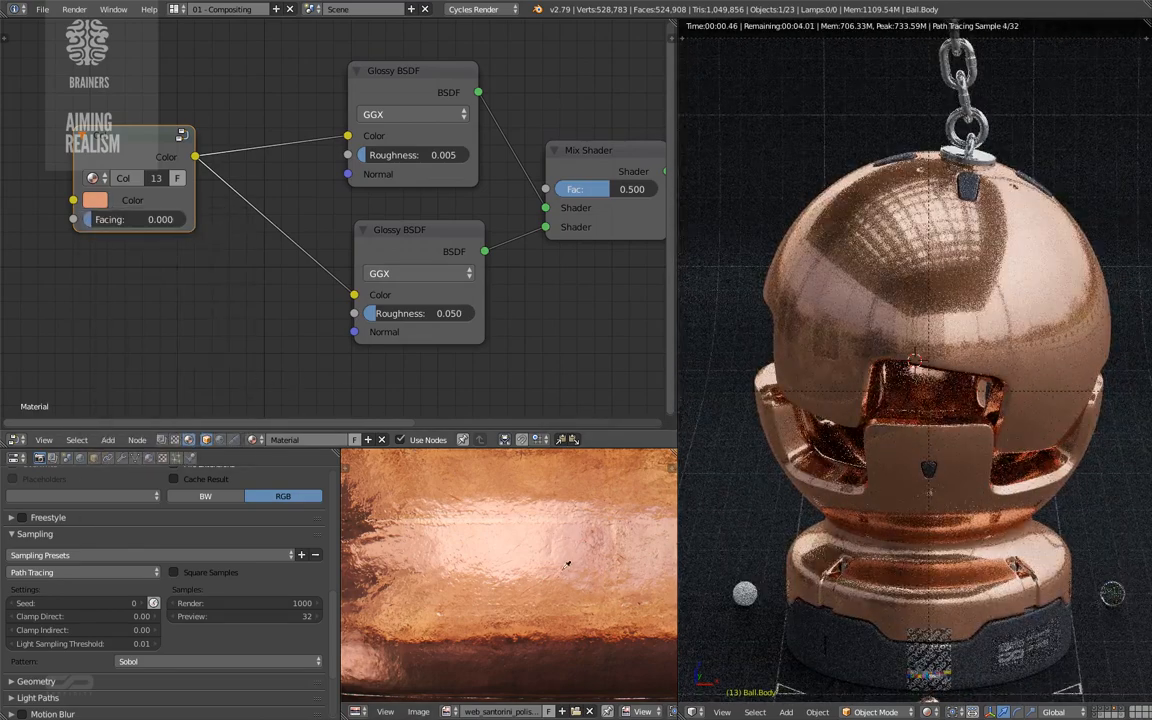
pyautogui.click(489, 577)
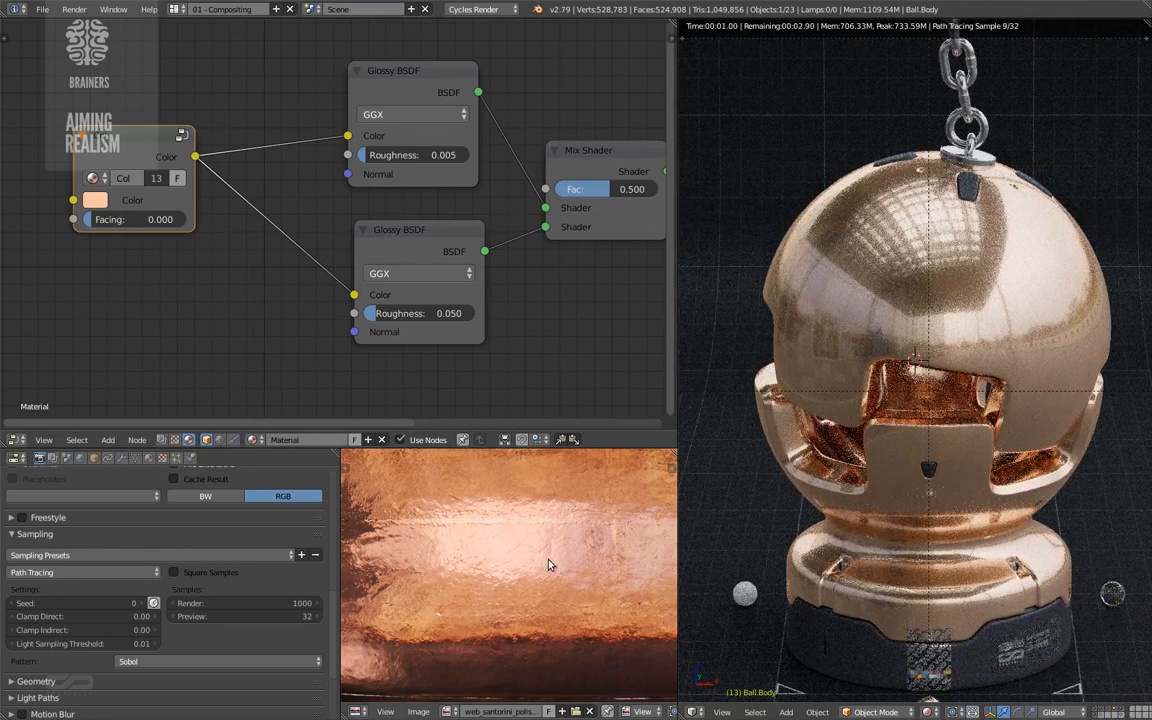
# - Sample the pinkish highlight of the copper reference for the Col color and shift it toward a more saturated orange
pyautogui.moveTo(548, 563); pyautogui.dragTo(370, 602, button='middle')
pyautogui.click(95, 200)
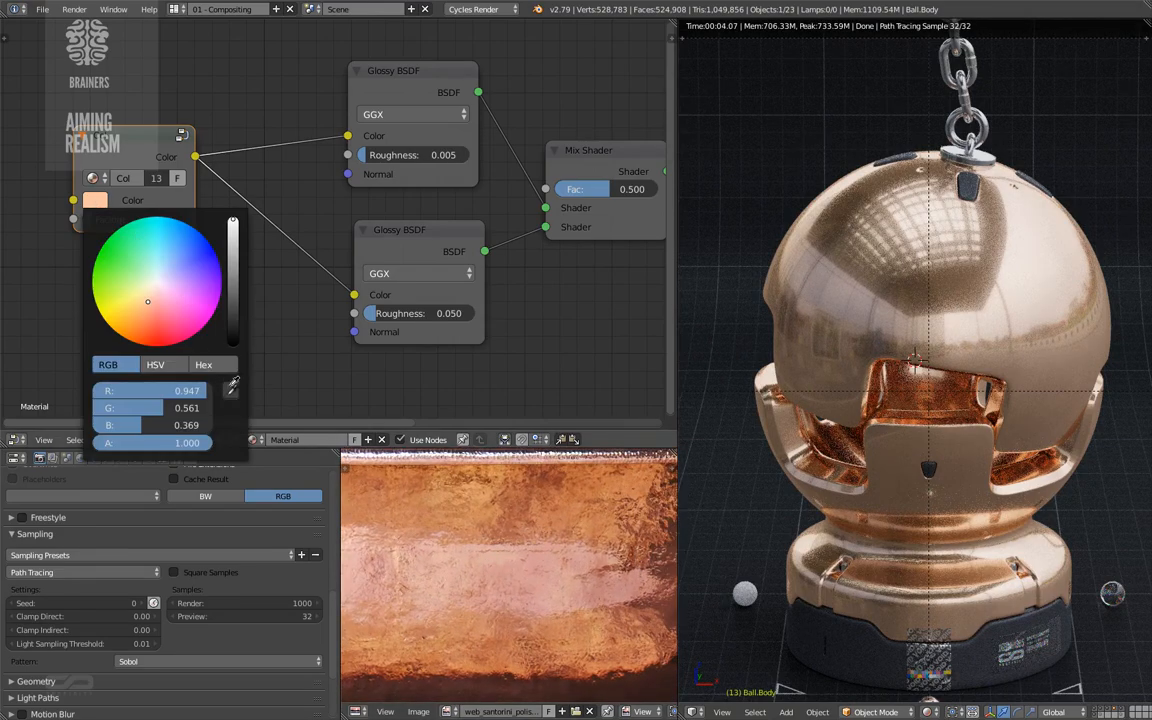
pyautogui.click(224, 377)
pyautogui.click(511, 566)
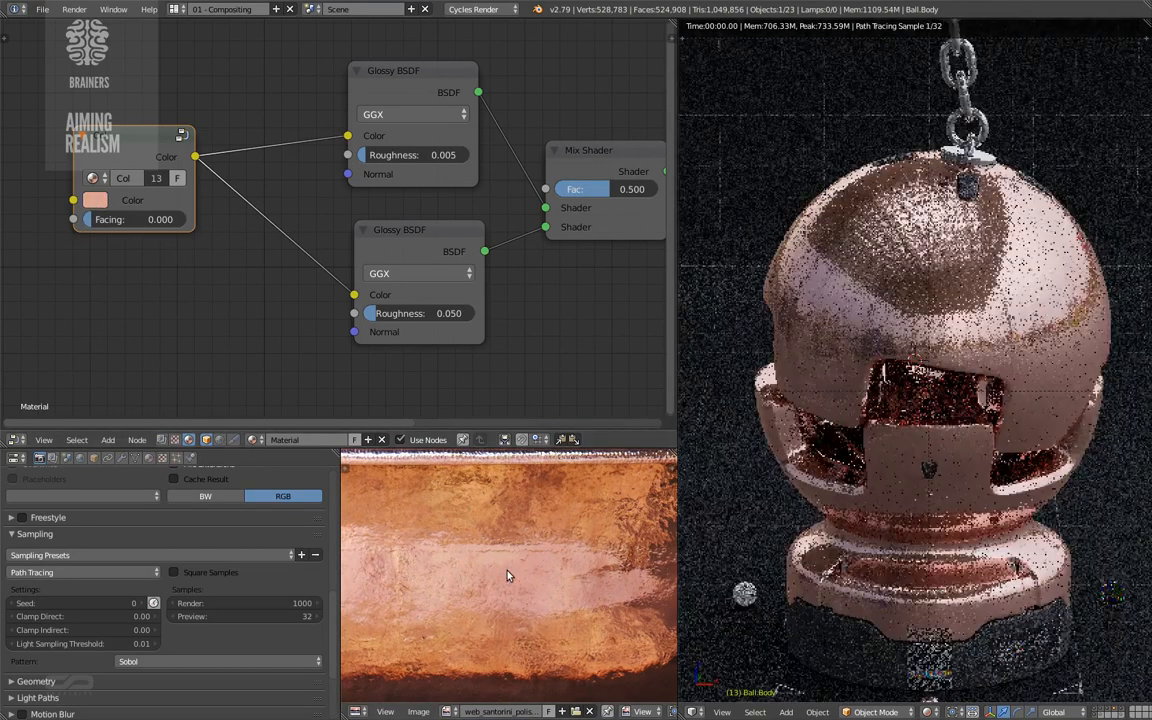
pyautogui.click(96, 200)
pyautogui.moveTo(155, 305); pyautogui.dragTo(147, 314)
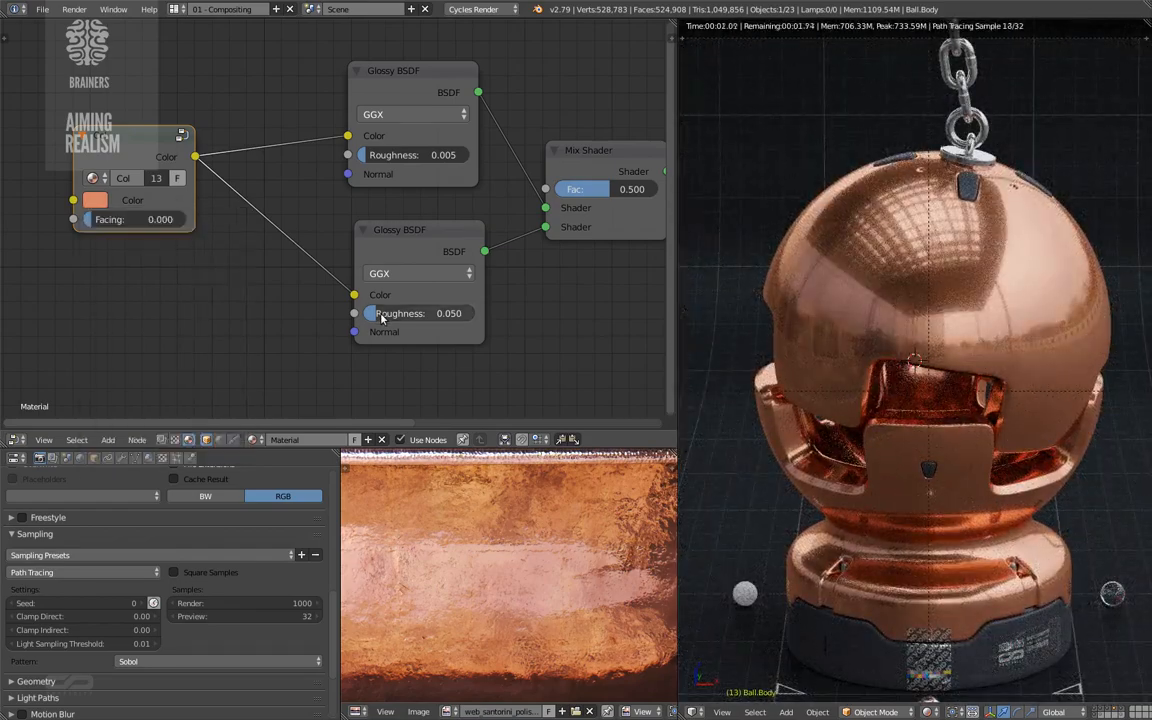
# - Preview the Col node's output alone on the ball and raise its Facing value to 1.000
pyautogui.moveTo(388, 285); pyautogui.dragTo(386, 317, button='middle')
pyautogui.moveTo(296, 250); pyautogui.dragTo(375, 283, button='middle')
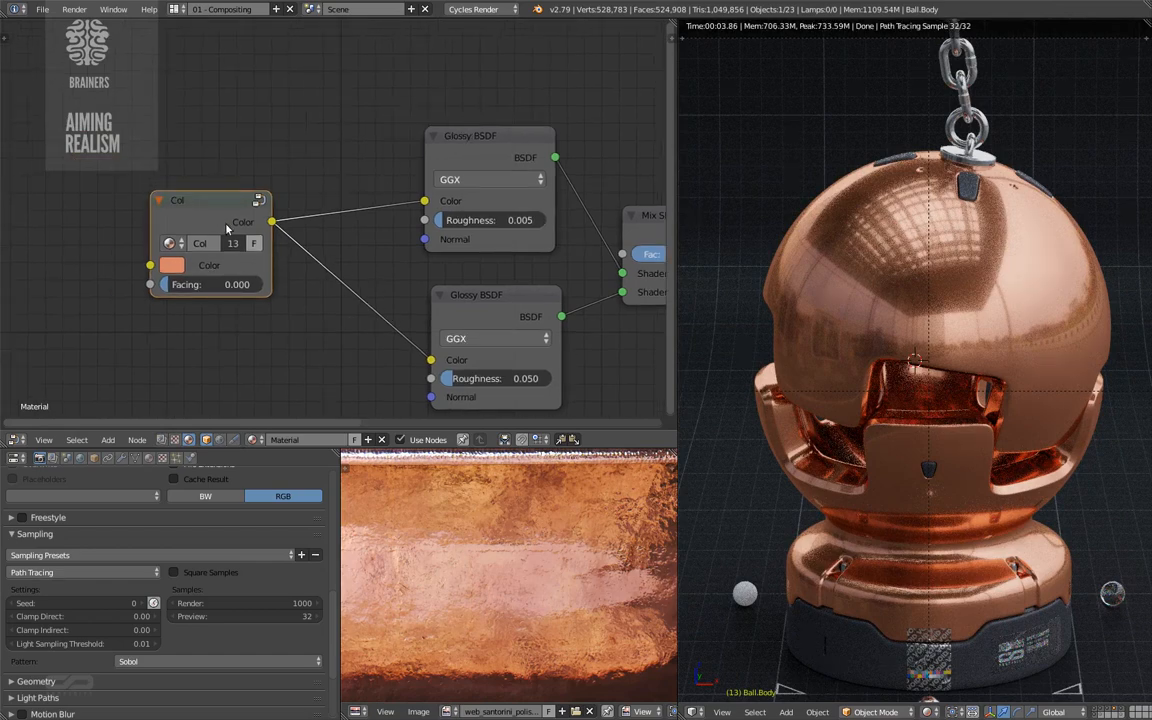
pyautogui.scroll(2, 229, 243)
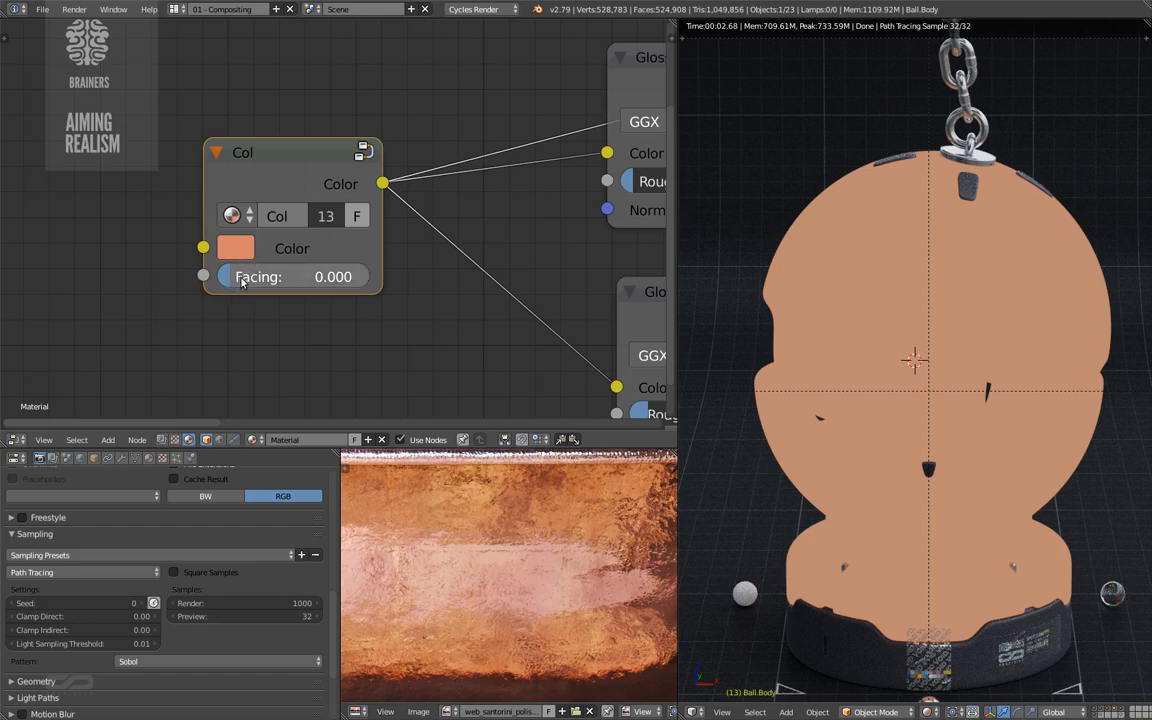
pyautogui.moveTo(241, 282); pyautogui.dragTo(452, 265)
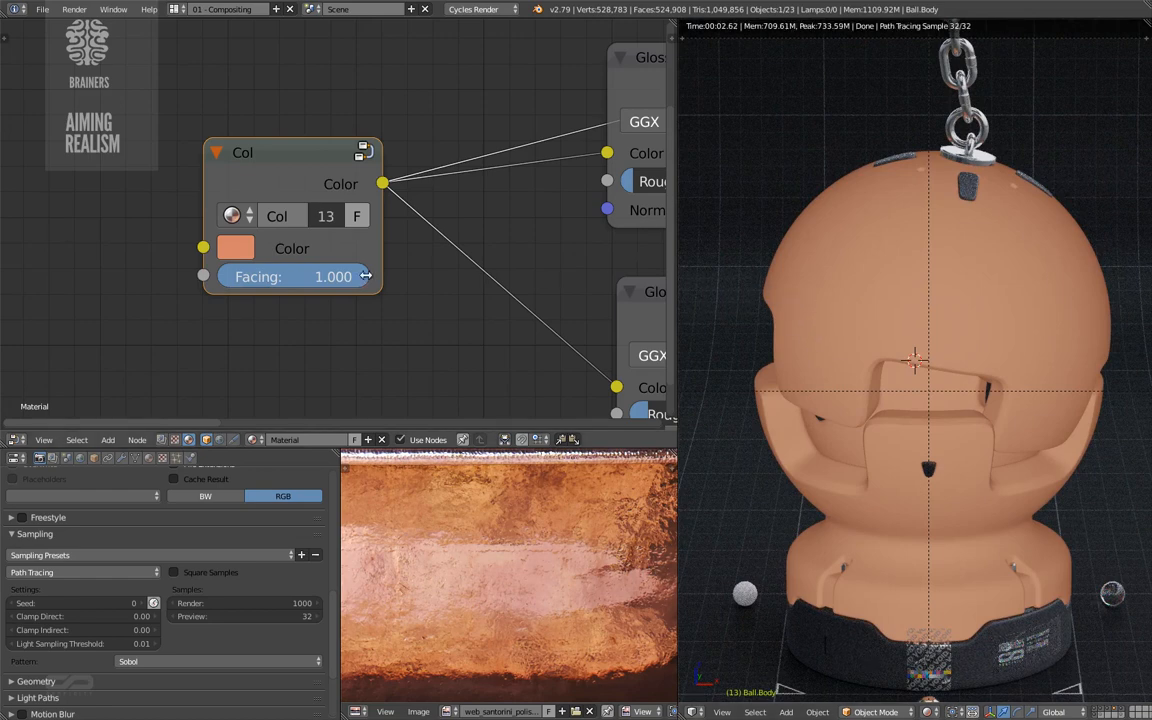
# - Set the Col node's Facing value to 0.5
pyautogui.moveTo(322, 276); pyautogui.dragTo(282, 288)
pyautogui.click(282, 288)
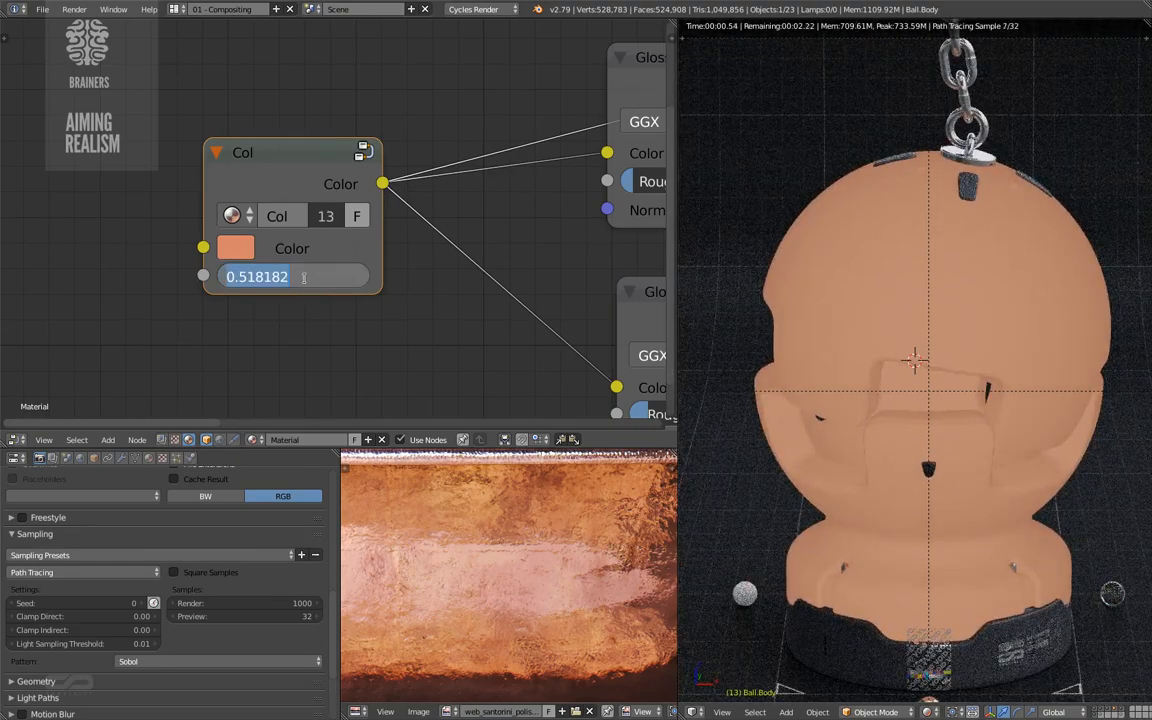
pyautogui.press('BackSpace')
pyautogui.write('.5')
pyautogui.press('Return')
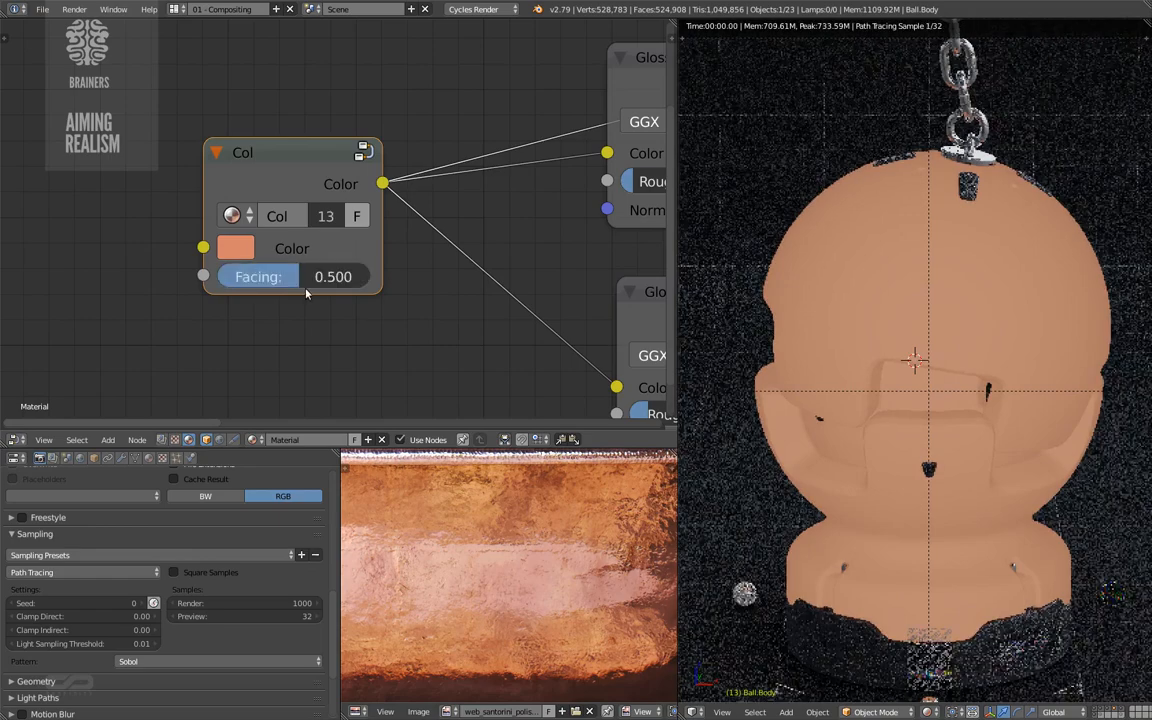
# - Switch the preview back to the Mix Shader so the ball renders the complete copper material
pyautogui.scroll(-4, 367, 264)
pyautogui.moveTo(413, 265); pyautogui.dragTo(91, 298, button='middle')
pyautogui.keyDown('ctrl'); pyautogui.keyDown('shift'); pyautogui.click(437, 228); pyautogui.keyUp('shift'); pyautogui.keyUp('ctrl')
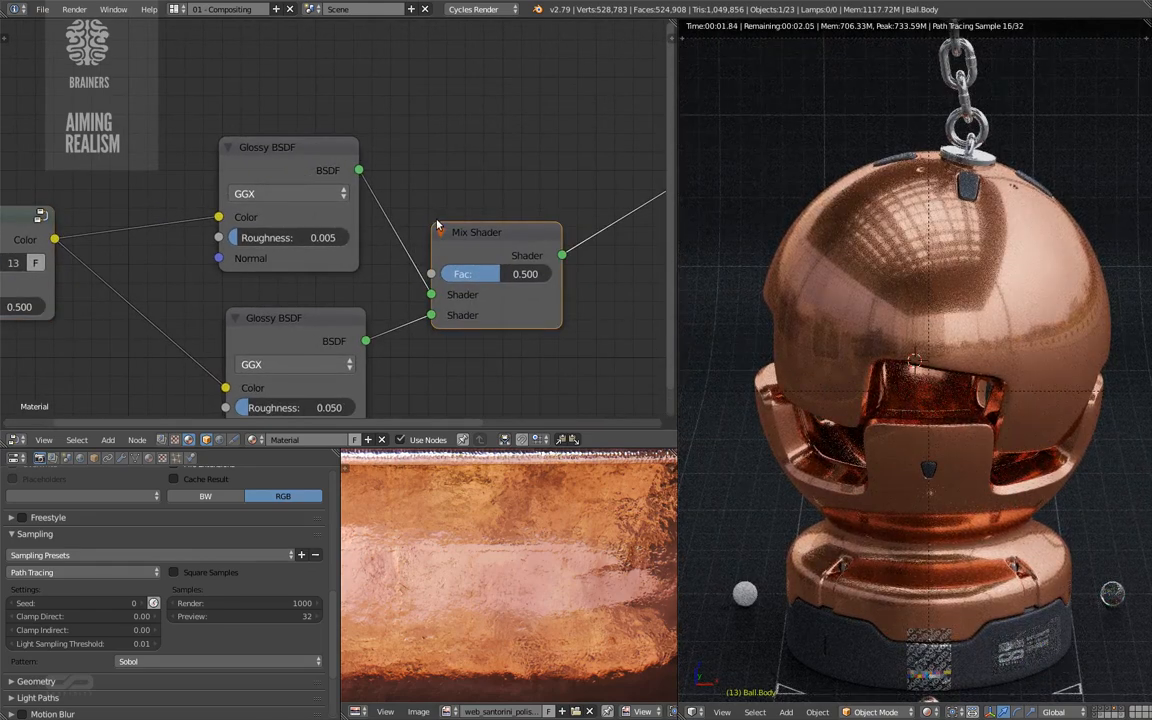
pyautogui.moveTo(375, 399); pyautogui.dragTo(359, 231, button='middle')
pyautogui.scroll(-2, 330, 300)
pyautogui.moveTo(329, 320); pyautogui.dragTo(441, 295, button='middle')
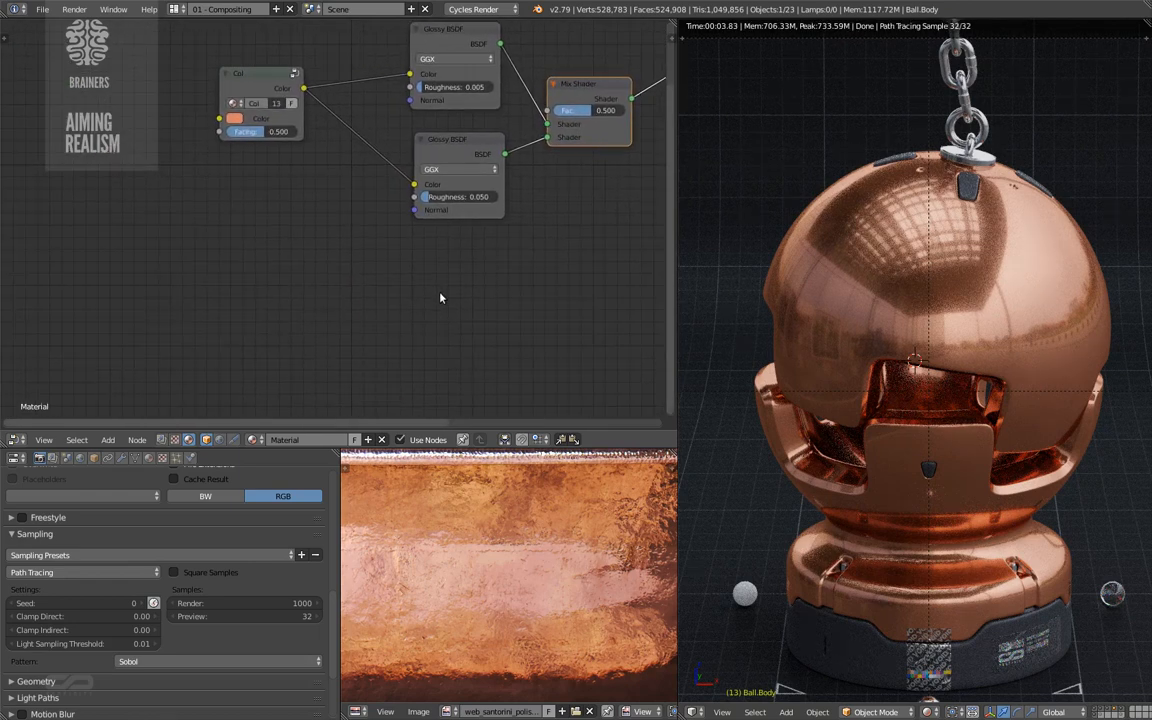
# - Examine the hammered copper bathtub reference image at full screen, including its surface and reflections, and return to the node layout
pyautogui.moveTo(632, 560); pyautogui.dragTo(604, 570, button='middle')
pyautogui.scroll(-1, 519, 586)
pyautogui.scroll(2, 521, 586)
pyautogui.moveTo(521, 586); pyautogui.dragTo(466, 573, button='middle')
pyautogui.scroll(-2, 509, 574)
pyautogui.hotkey('ctrl', 'Up')
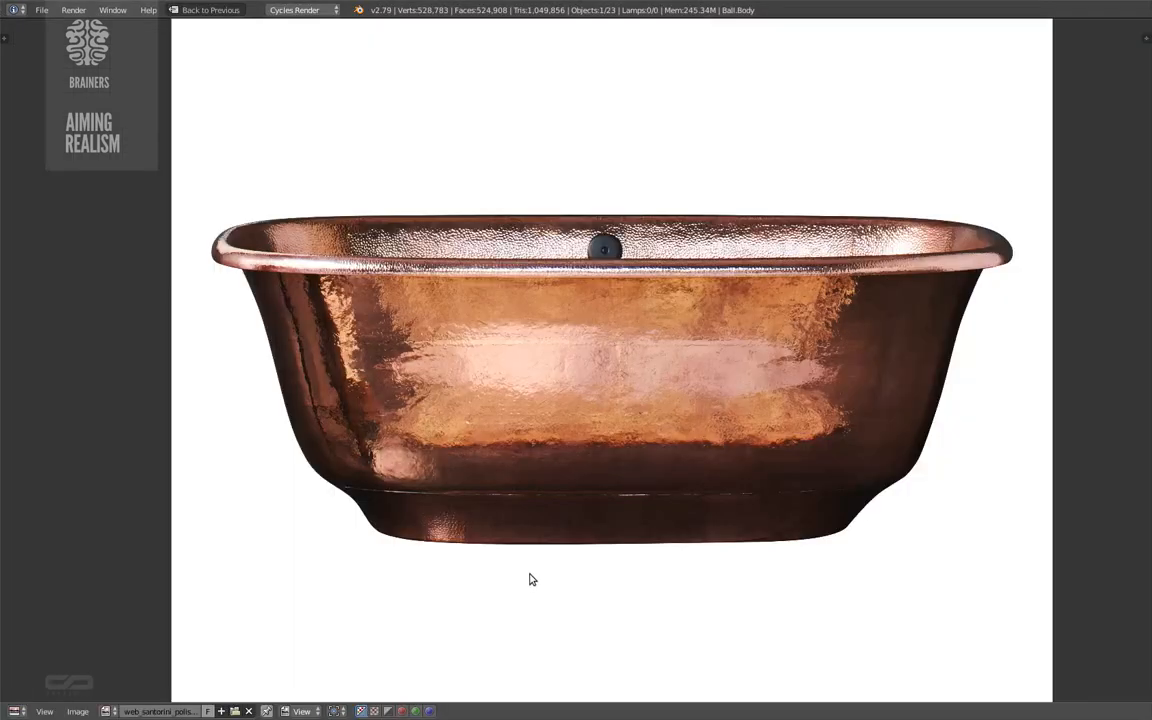
pyautogui.scroll(2, 592, 522)
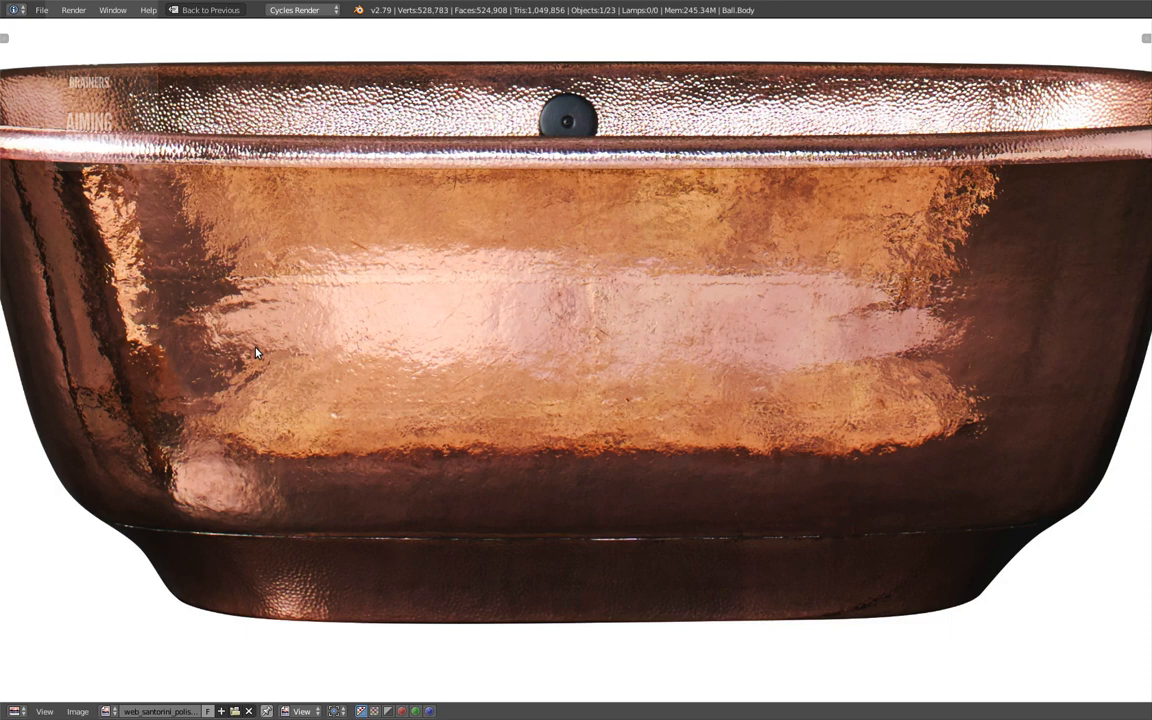
pyautogui.moveTo(393, 362); pyautogui.dragTo(395, 418, button='middle')
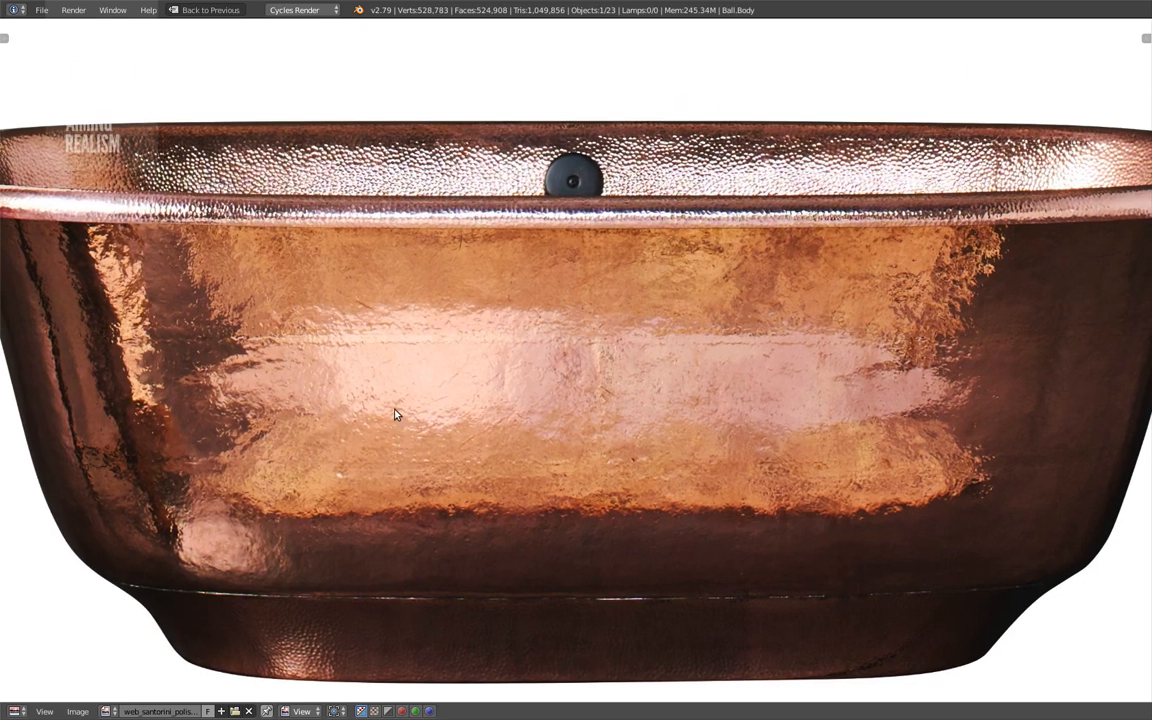
pyautogui.hotkey('ctrl', 'space')
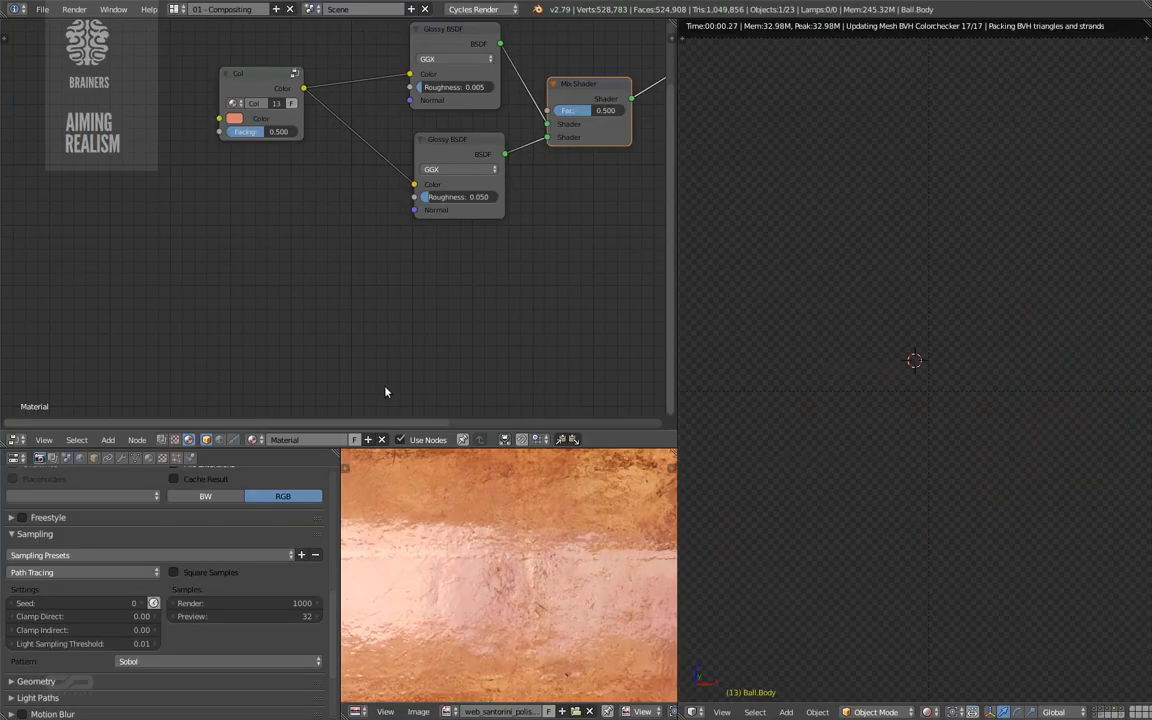
# - Move the Col node and the Glossy BSDF with 0.005 roughness farther from the Mix Shader to free up space
pyautogui.moveTo(322, 412); pyautogui.dragTo(287, 411, button='middle')
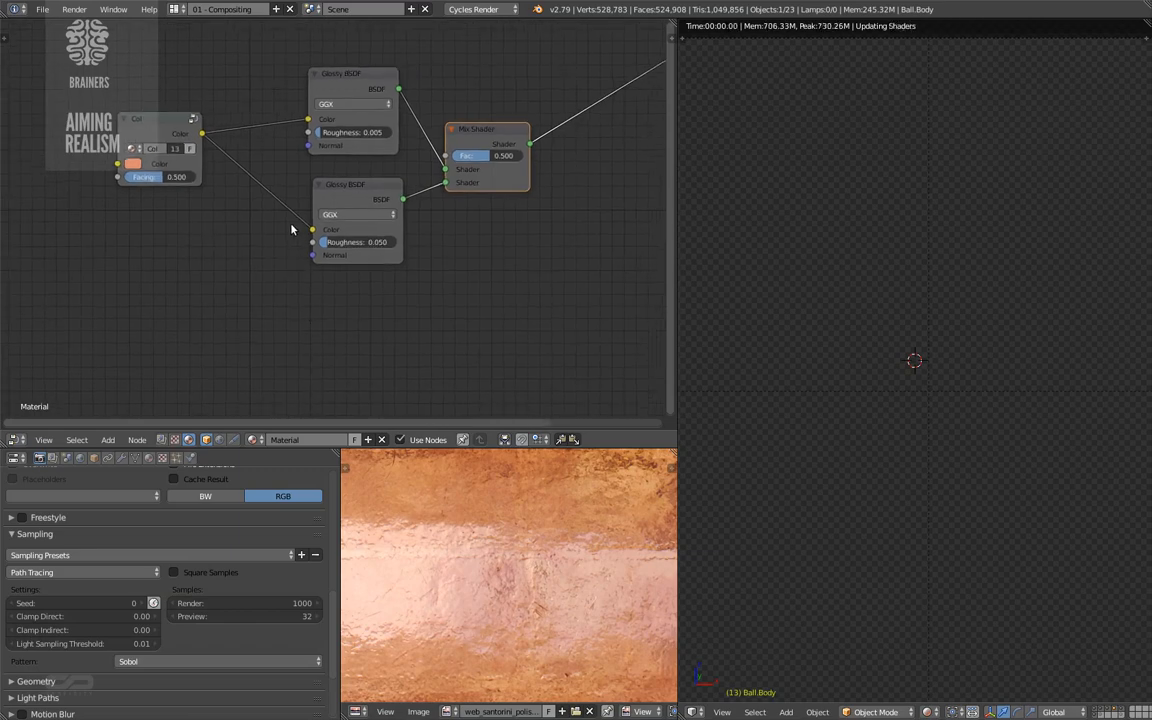
pyautogui.scroll(-3, 292, 230)
pyautogui.moveTo(292, 244)
pyautogui.mouseDown(button='middle')
pyautogui.moveTo(283, 281)
pyautogui.moveTo(314, 241)
pyautogui.mouseUp(button='middle')
pyautogui.scroll(2, 281, 266)
pyautogui.moveTo(316, 196); pyautogui.dragTo(311, 223, button='middle')
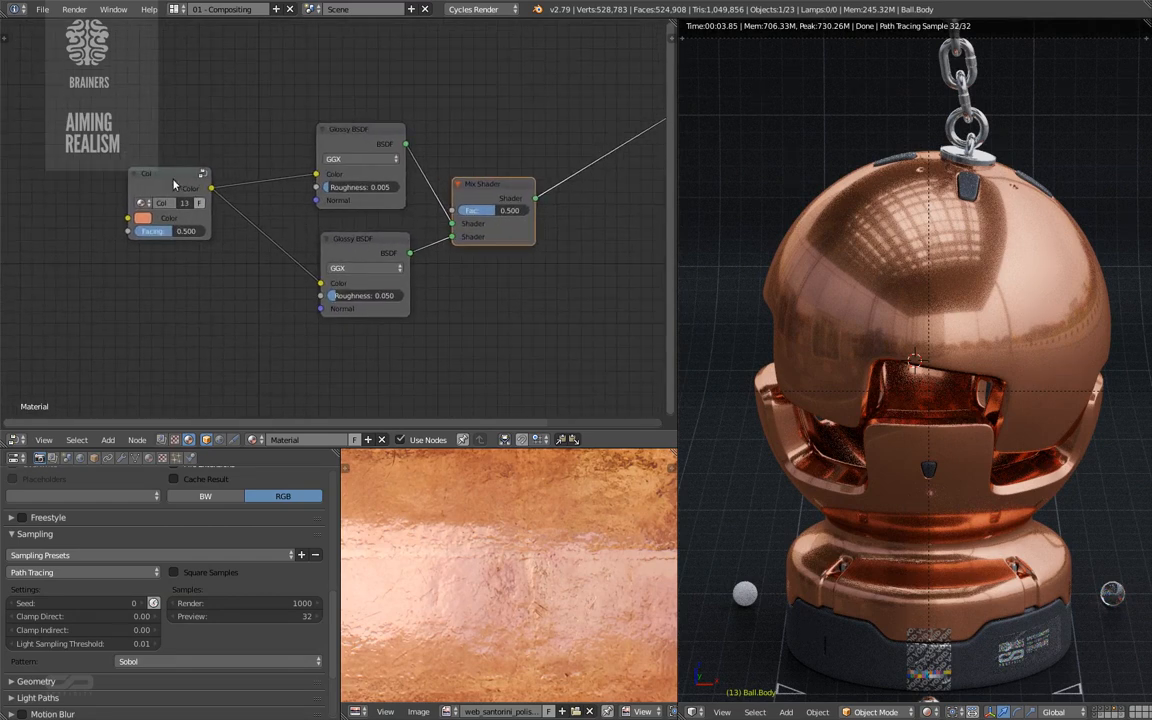
pyautogui.moveTo(173, 184); pyautogui.dragTo(83, 185)
pyautogui.moveTo(350, 140); pyautogui.dragTo(248, 176)
pyautogui.scroll(2, 462, 154)
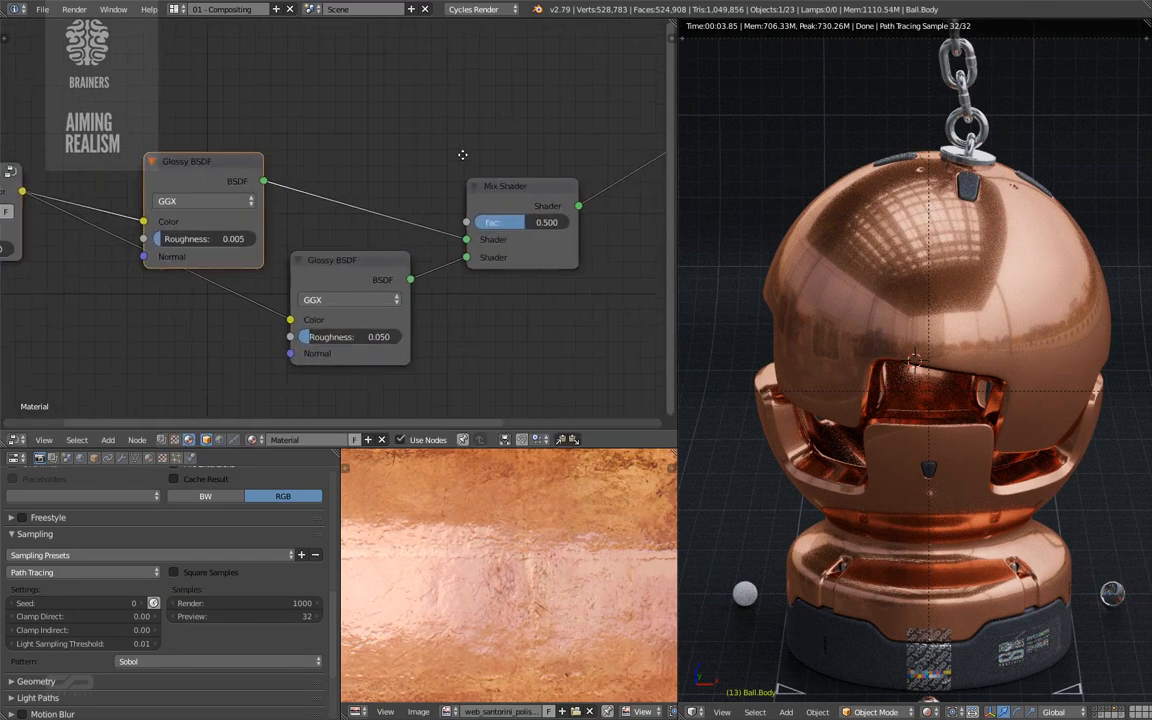
pyautogui.scroll(1, 462, 154)
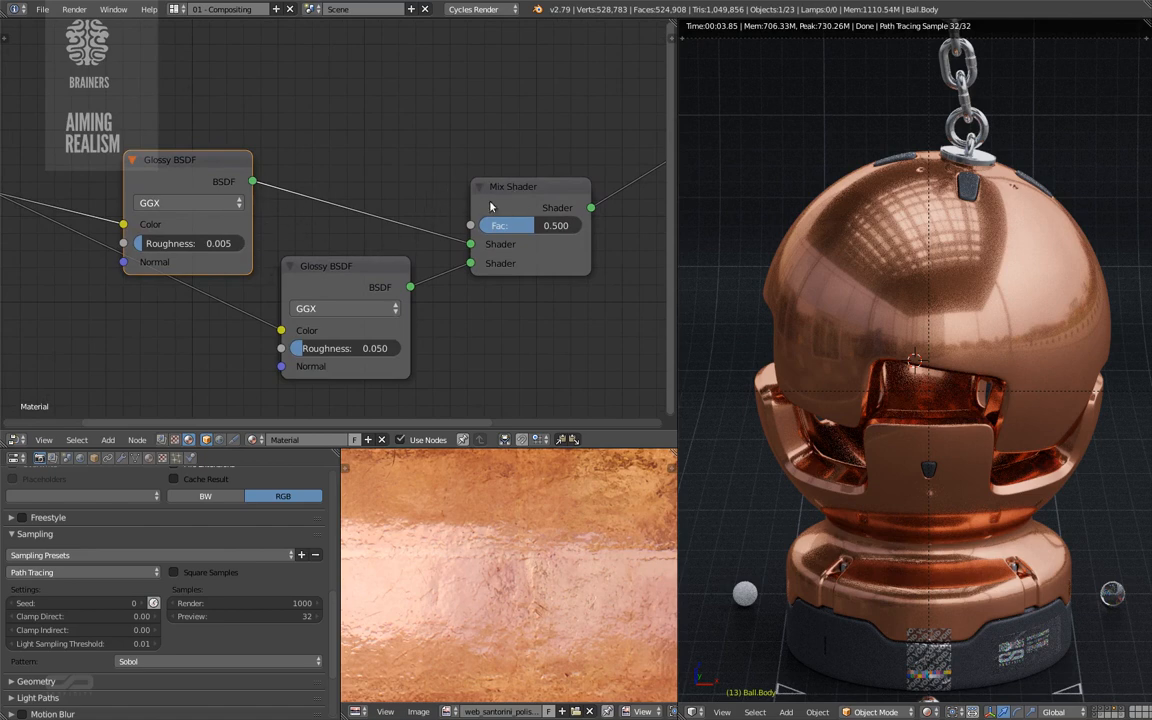
# - Line up the Col node, both Glossy BSDFs and the Mix Shader in a single row
pyautogui.moveTo(354, 288); pyautogui.dragTo(386, 208)
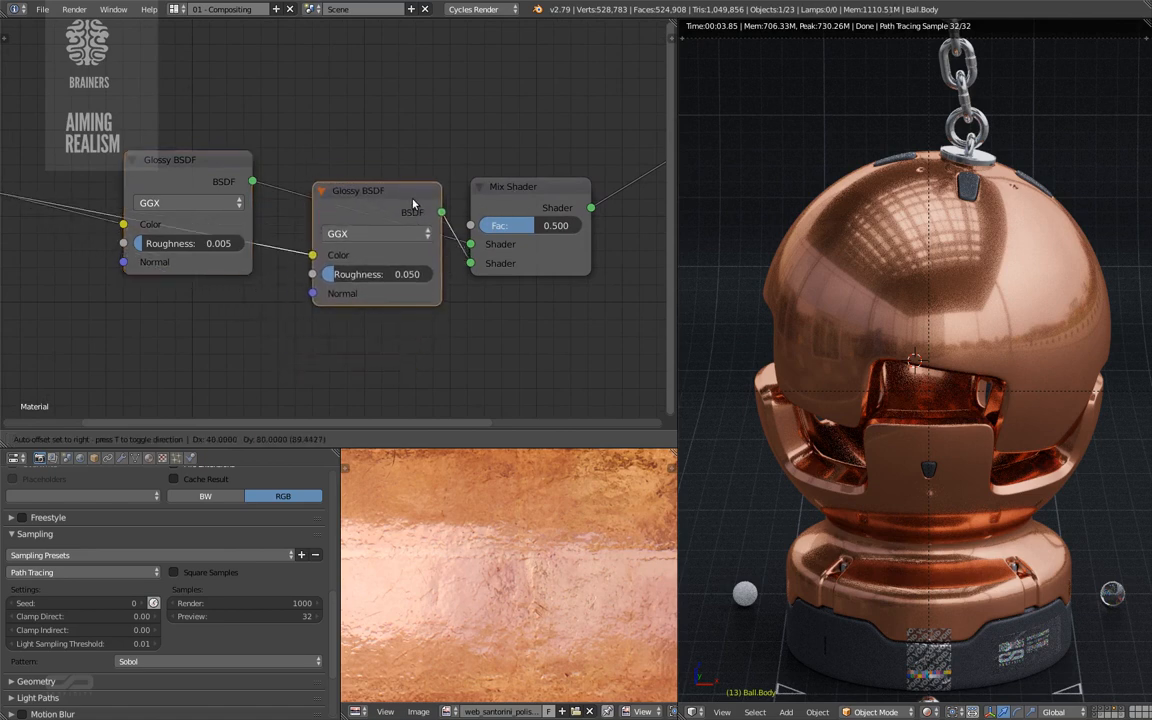
pyautogui.moveTo(200, 157); pyautogui.dragTo(234, 189)
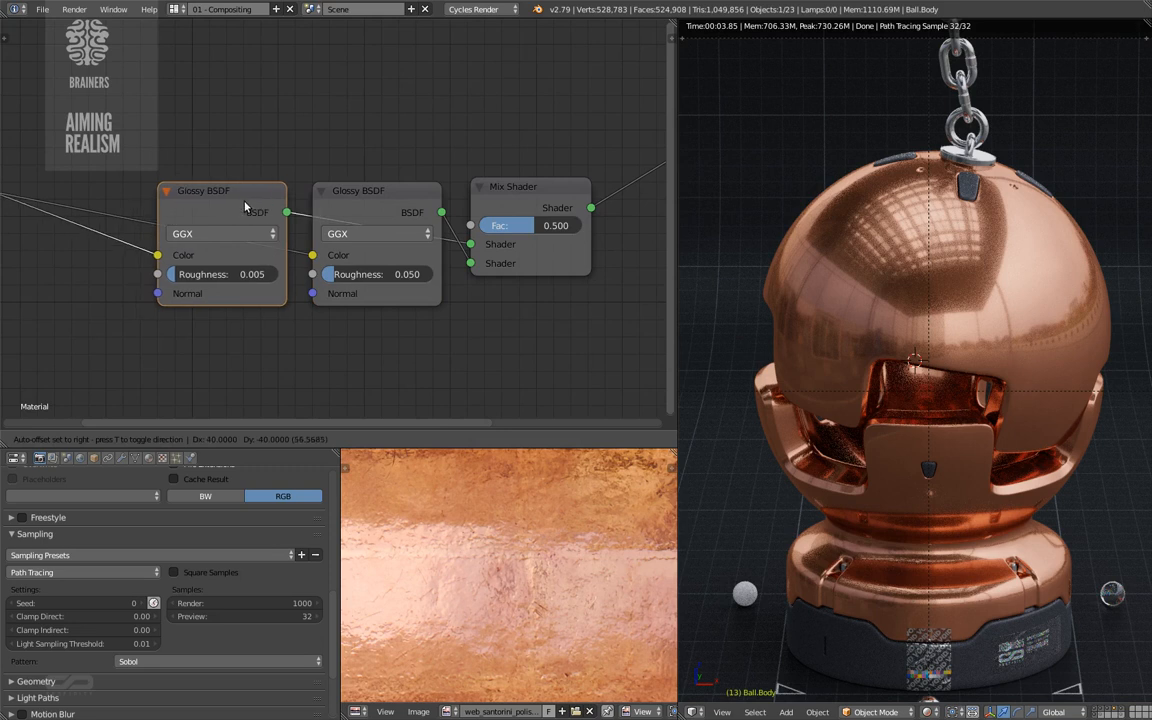
pyautogui.moveTo(483, 192); pyautogui.dragTo(497, 208)
pyautogui.moveTo(306, 206); pyautogui.dragTo(511, 205, button='middle')
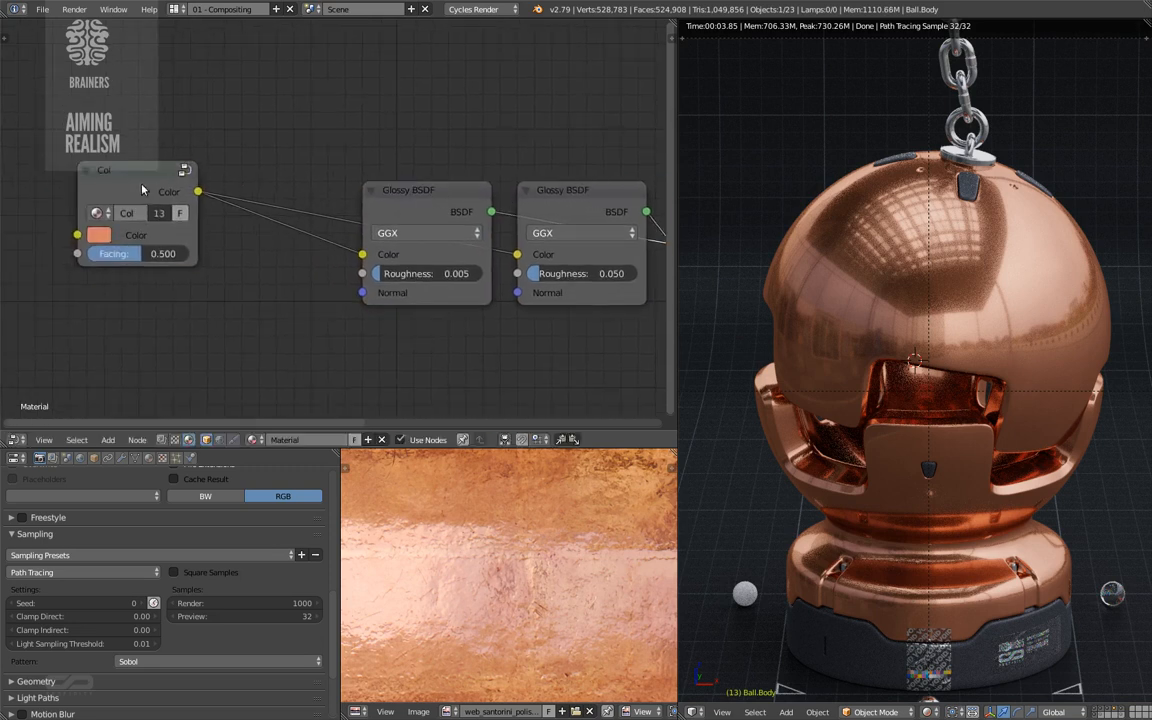
pyautogui.moveTo(143, 188); pyautogui.dragTo(280, 217)
pyautogui.moveTo(447, 198); pyautogui.dragTo(257, 218, button='middle')
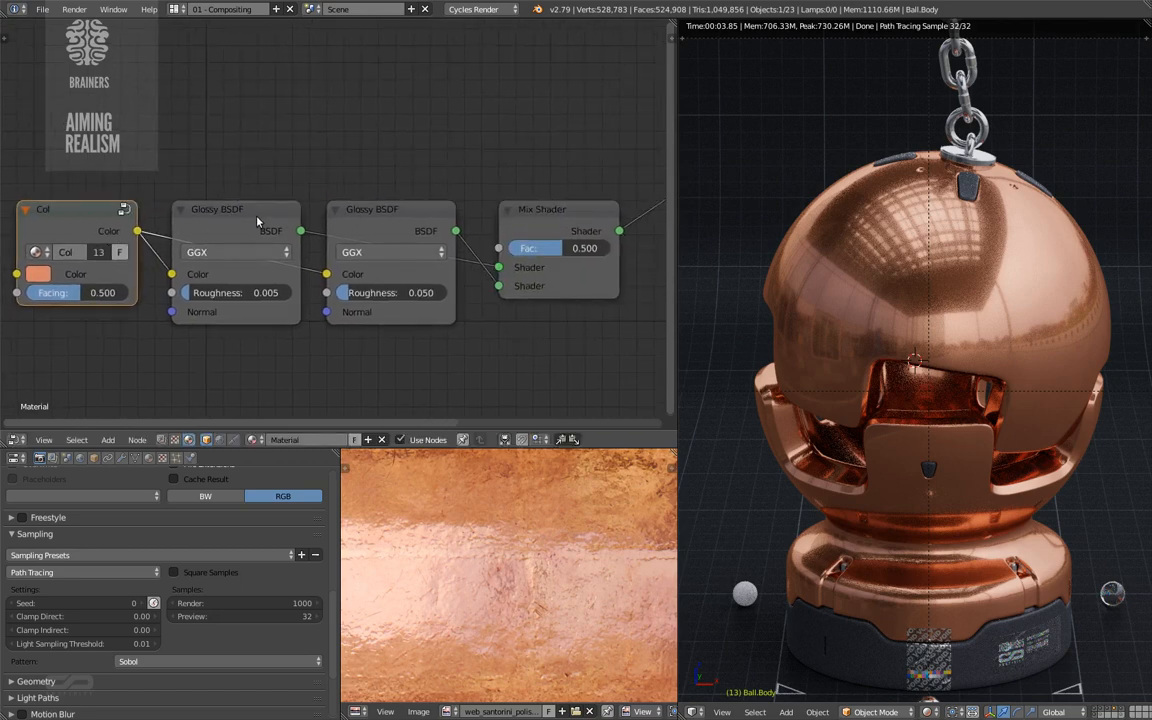
# - Move the Col node farther away from the Glossy BSDFs, leaving a gap for more nodes
pyautogui.click(269, 214)
pyautogui.click(389, 229)
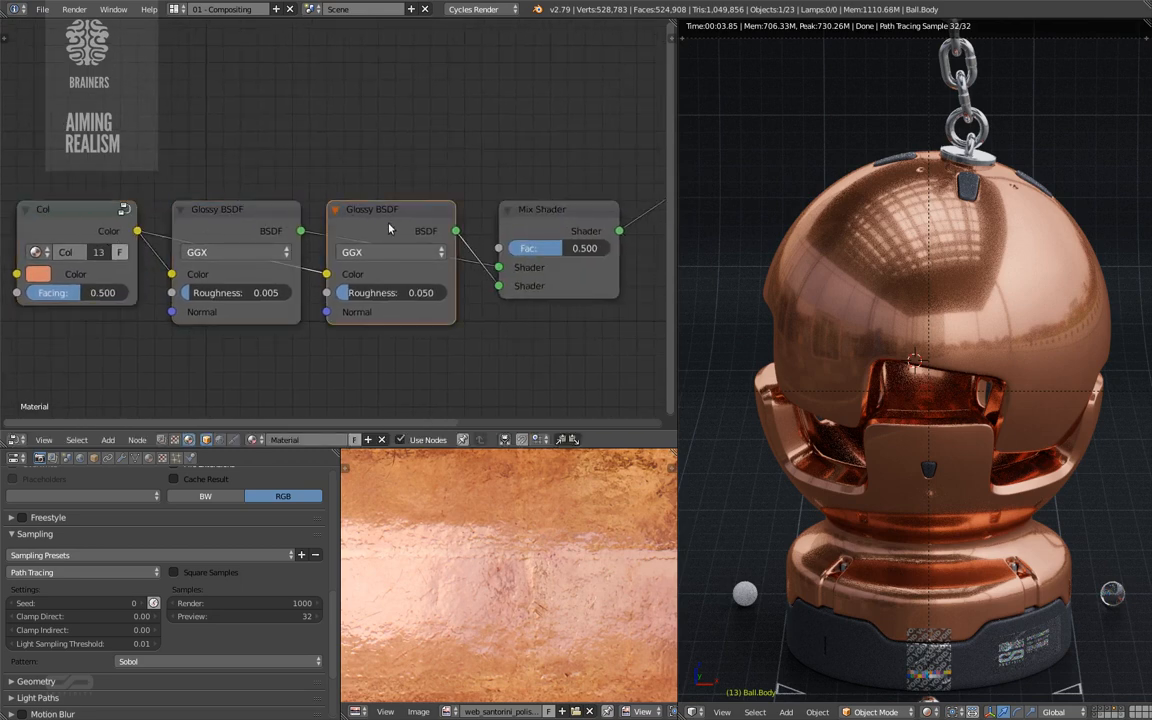
pyautogui.click(530, 220)
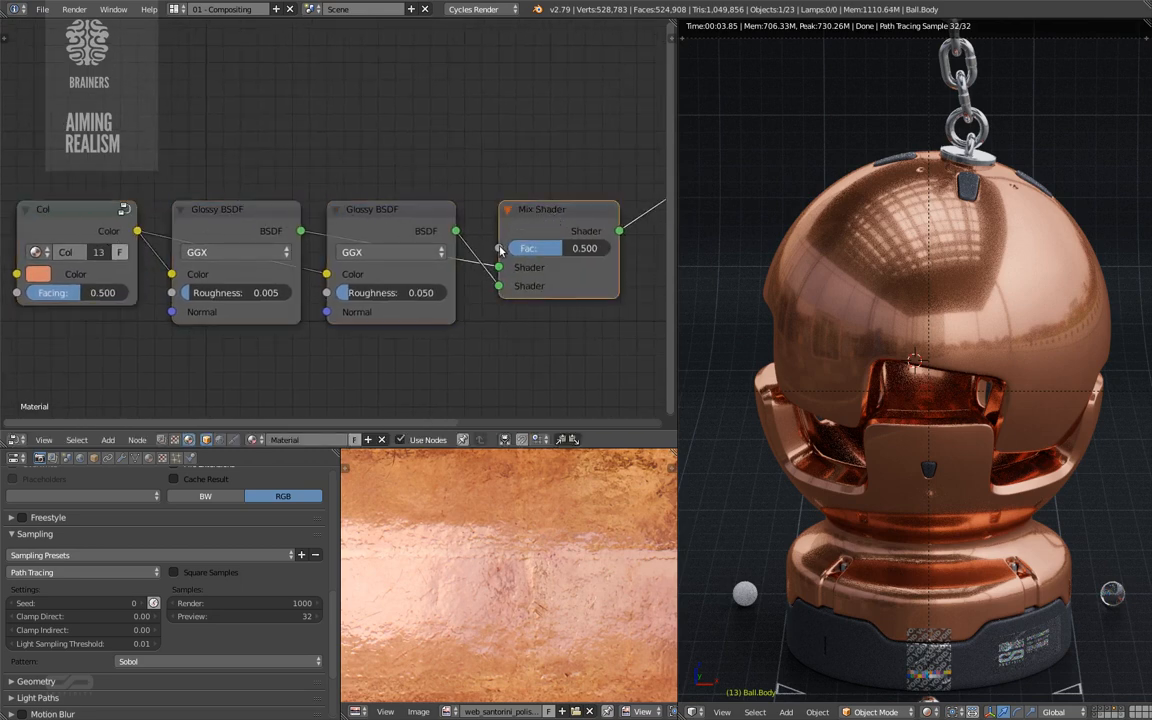
pyautogui.moveTo(154, 174); pyautogui.dragTo(360, 172, button='middle')
pyautogui.click(290, 217)
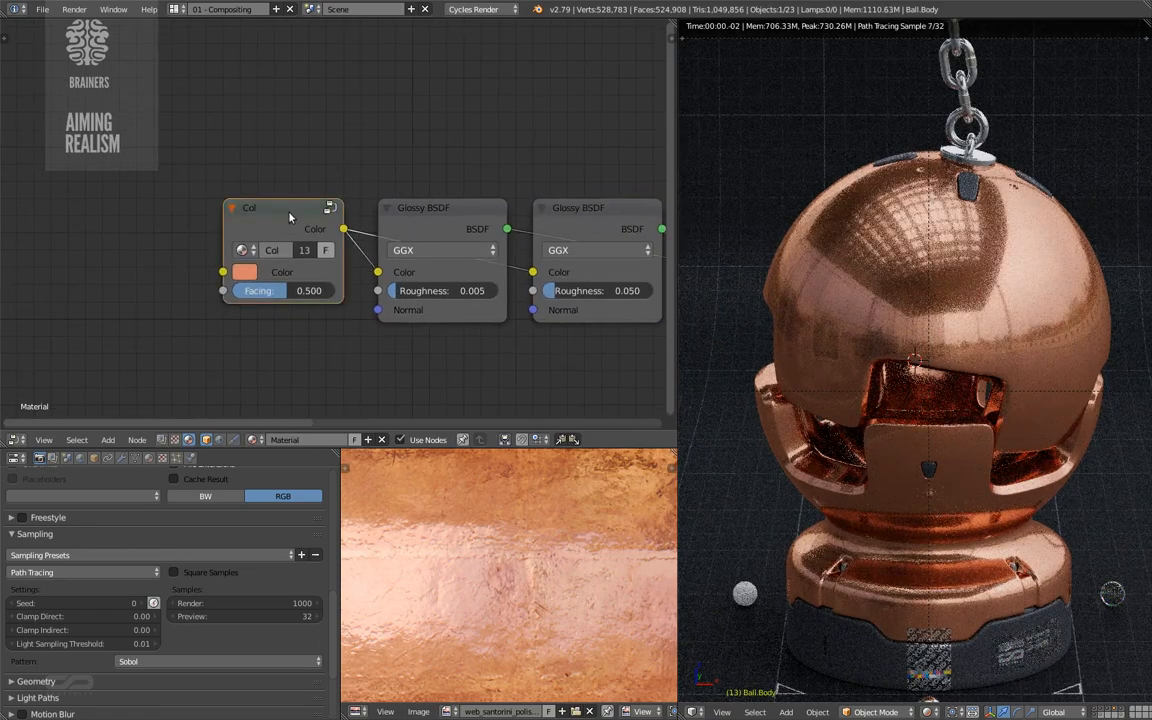
pyautogui.moveTo(290, 215); pyautogui.dragTo(101, 214)
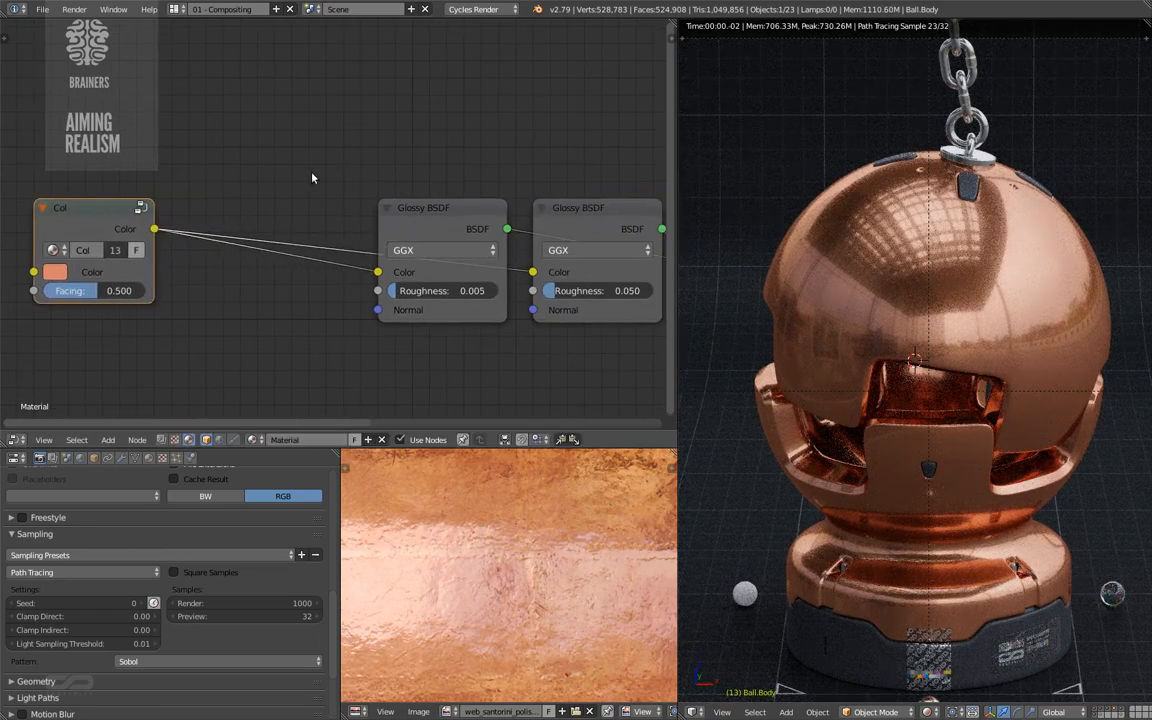
pyautogui.scroll(-3, 312, 178)
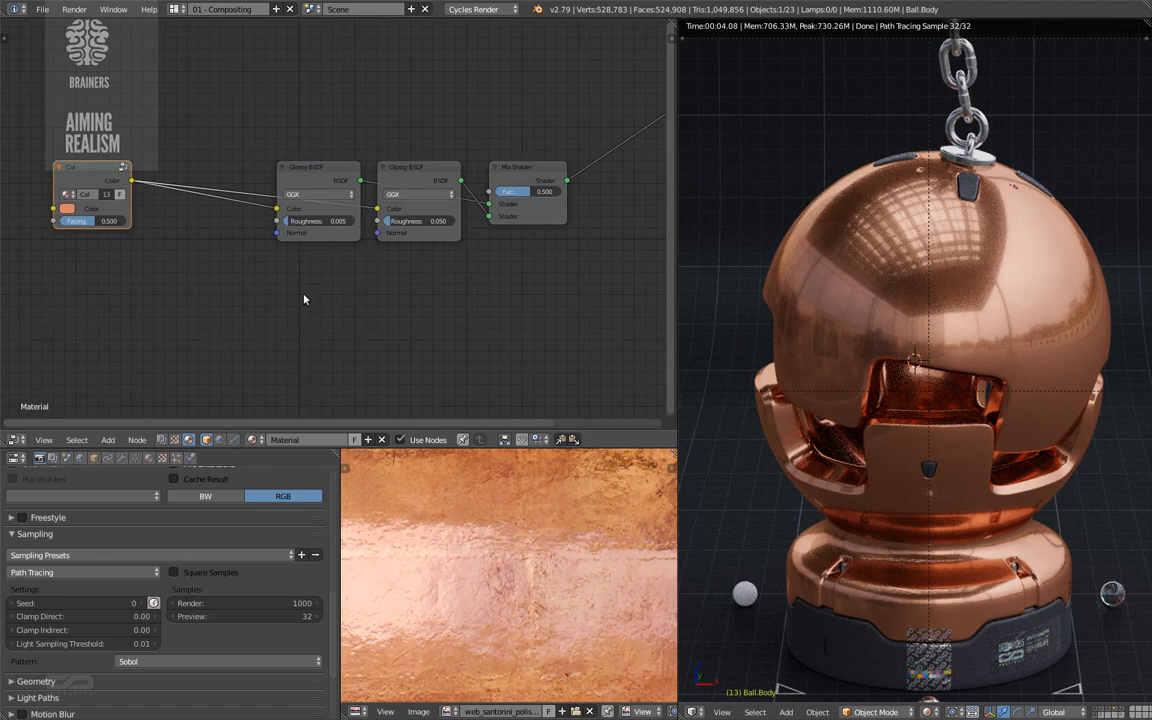
pyautogui.click(325, 177)
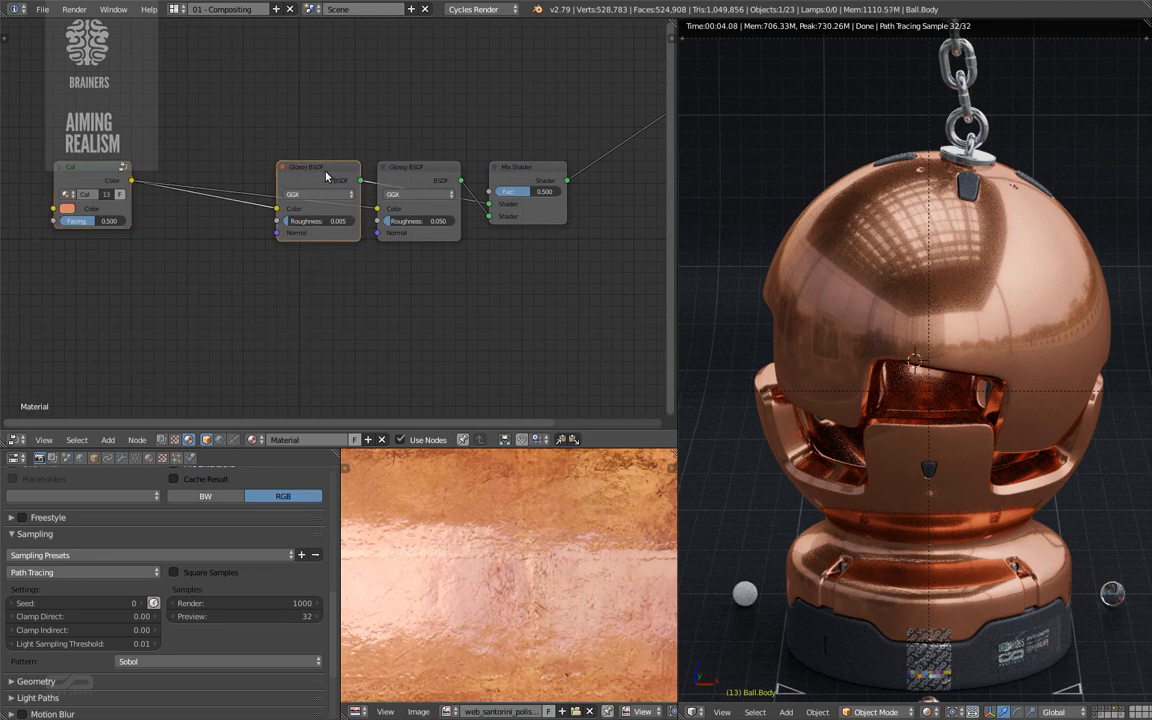
pyautogui.click(424, 176)
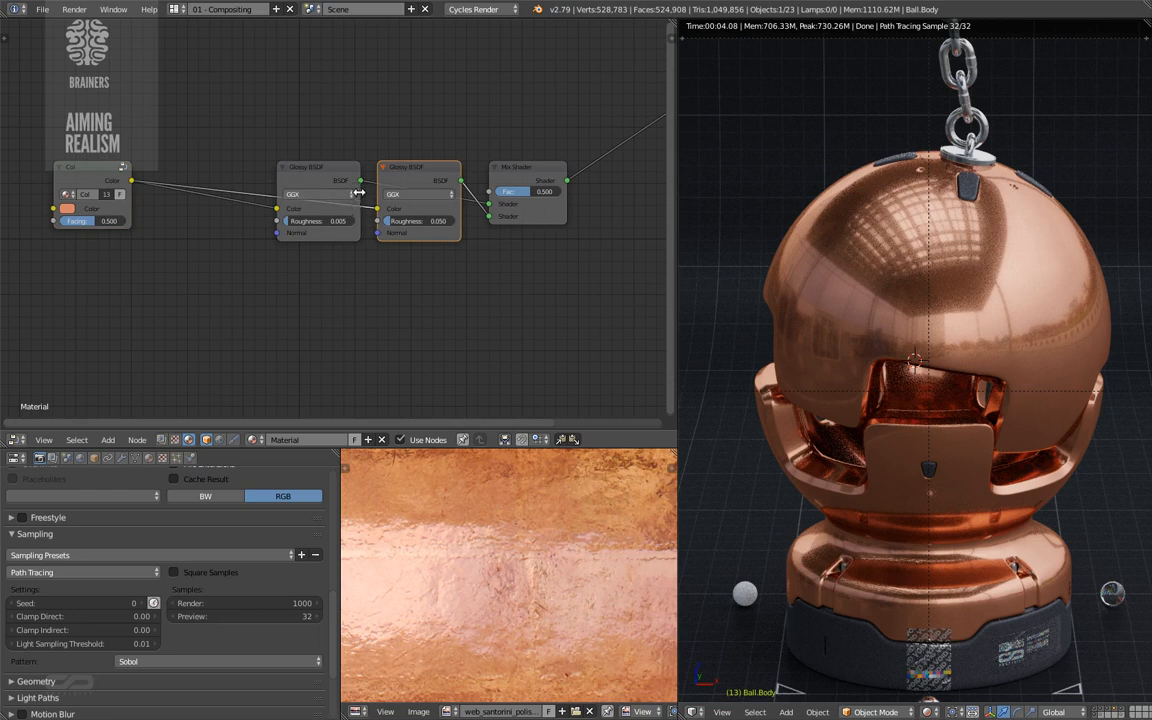
# - Add a Noise Texture below the Col node and feed it with connected Mapping and Texture Coordinate nodes
pyautogui.scroll(-2, 346, 197)
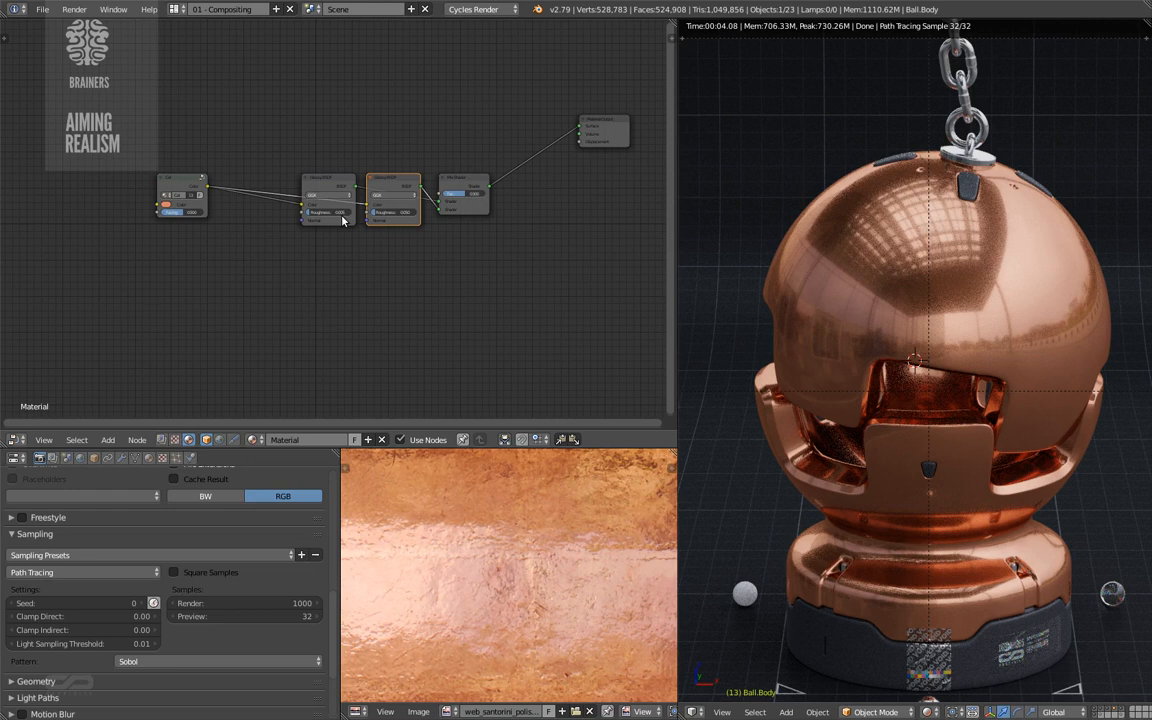
pyautogui.moveTo(305, 298); pyautogui.dragTo(424, 257, button='middle')
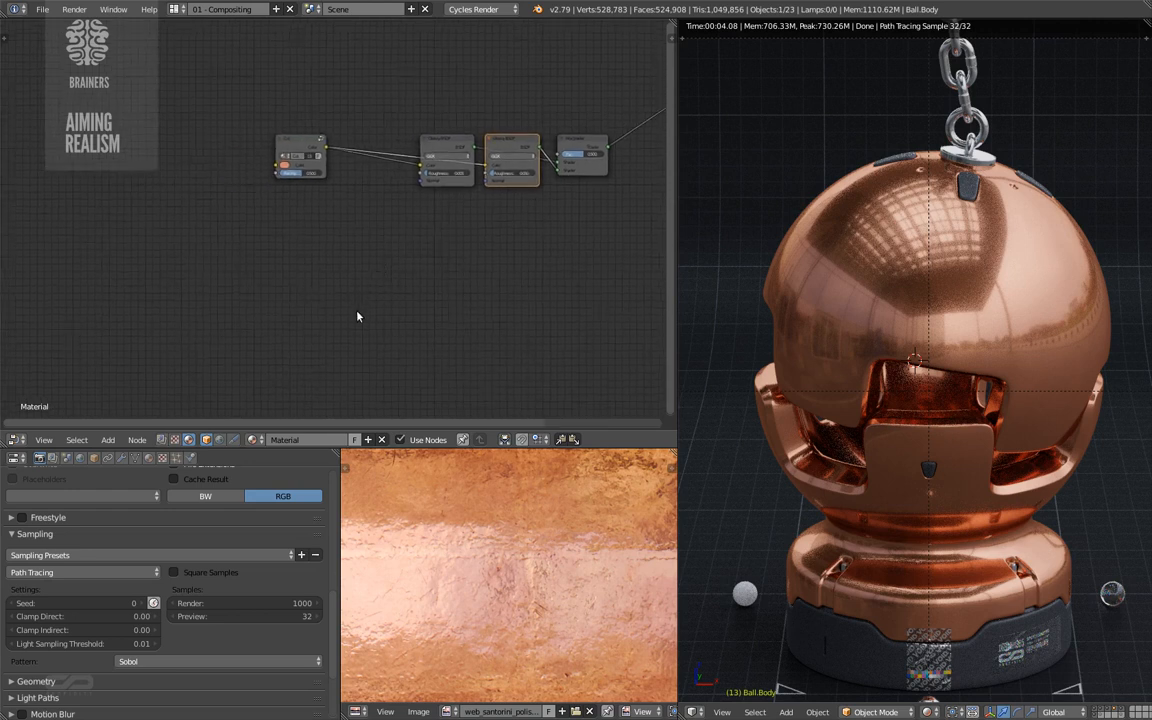
pyautogui.scroll(3, 358, 316)
pyautogui.moveTo(384, 301)
pyautogui.mouseDown(button='middle')
pyautogui.moveTo(415, 274)
pyautogui.moveTo(377, 287)
pyautogui.mouseUp(button='middle')
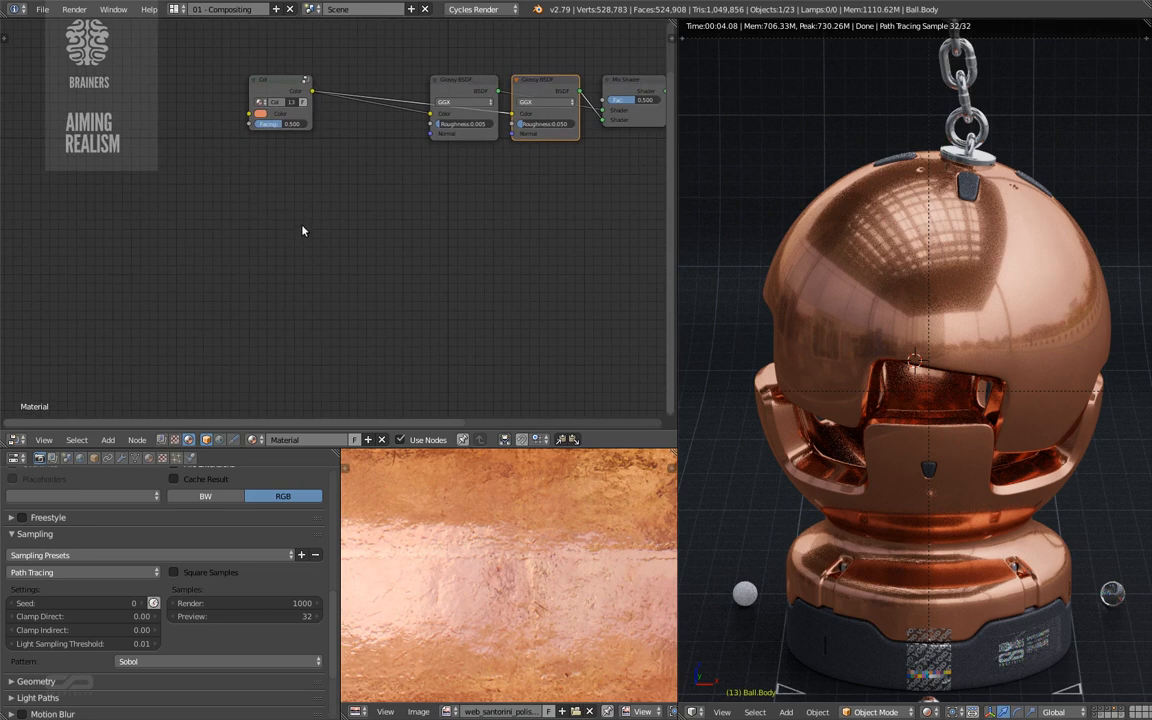
pyautogui.hotkey('shift', 'a')
pyautogui.click(220, 285)
pyautogui.moveTo(233, 277); pyautogui.dragTo(342, 244)
pyautogui.hotkey('ctrl', 't')
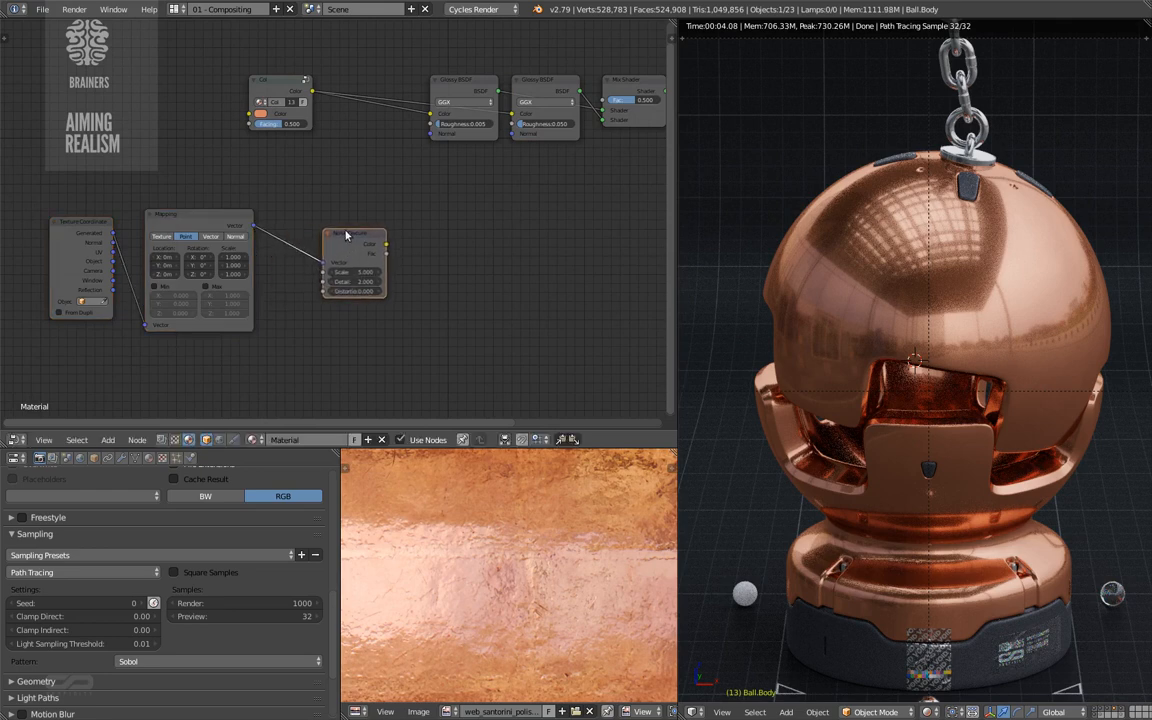
# - Set the Mapping node's Scale to 20 on all three axes and arrange the noise nodes closer together
pyautogui.scroll(3, 265, 230)
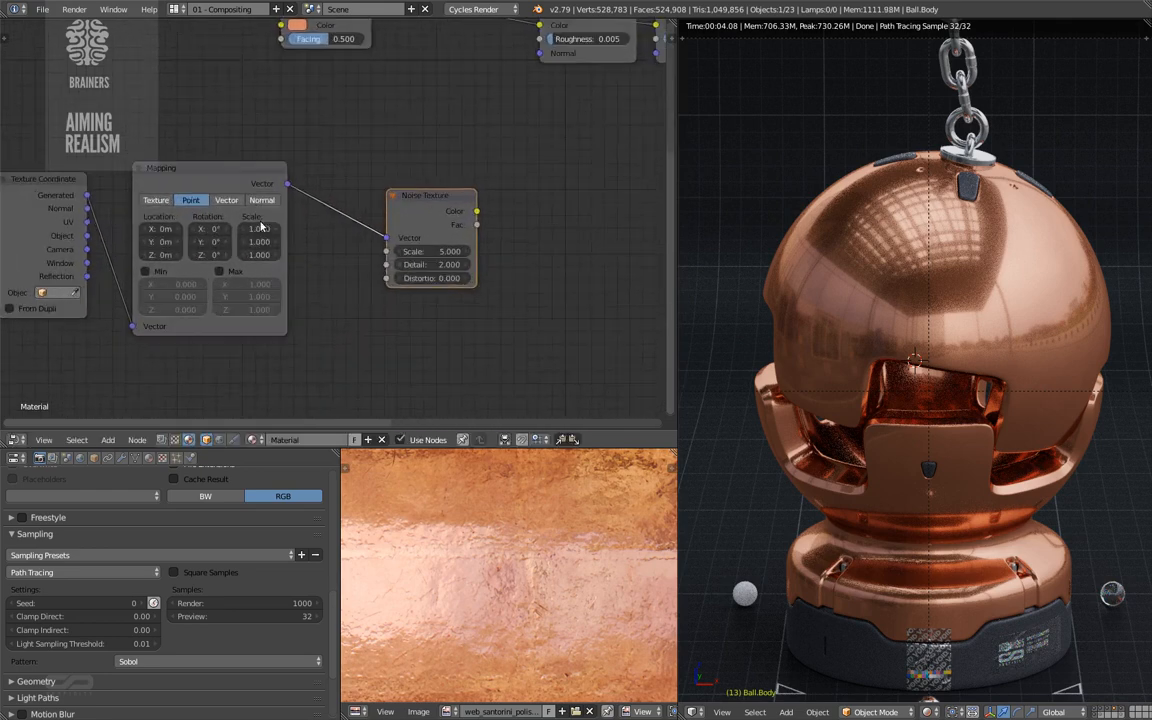
pyautogui.moveTo(261, 222); pyautogui.dragTo(260, 287)
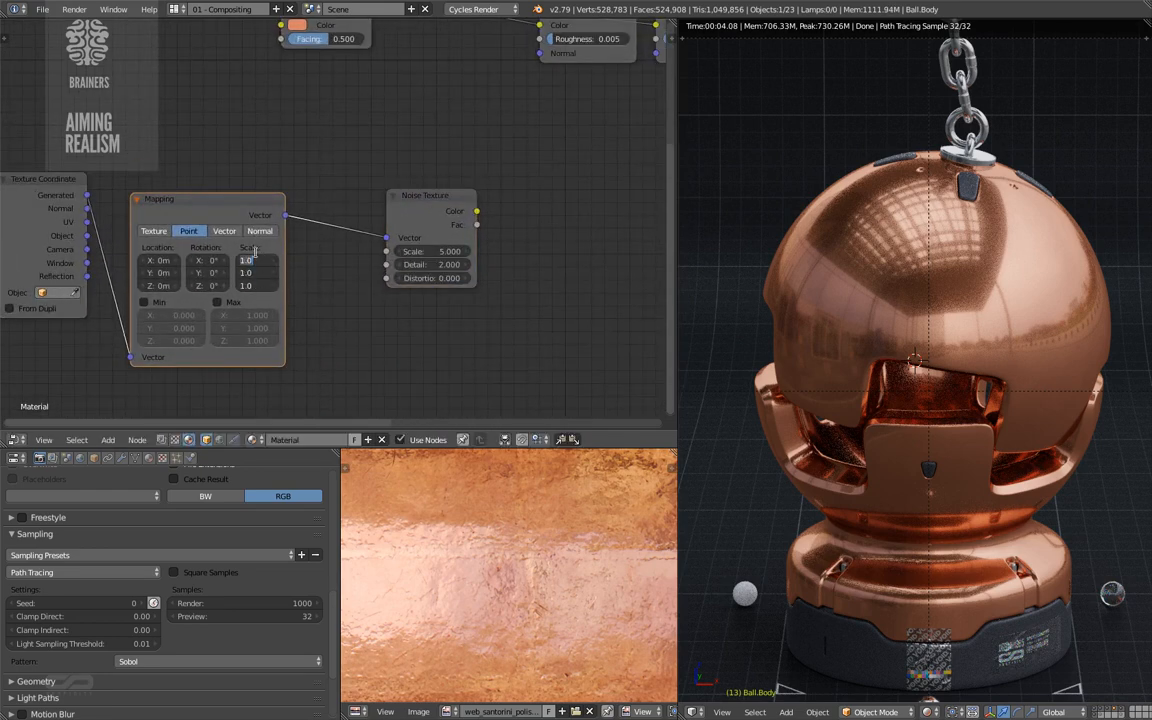
pyautogui.write('20')
pyautogui.press('Return')
pyautogui.moveTo(188, 219); pyautogui.dragTo(171, 191)
pyautogui.moveTo(77, 199)
pyautogui.mouseDown()
pyautogui.moveTo(64, 203)
pyautogui.moveTo(64, 190)
pyautogui.mouseUp()
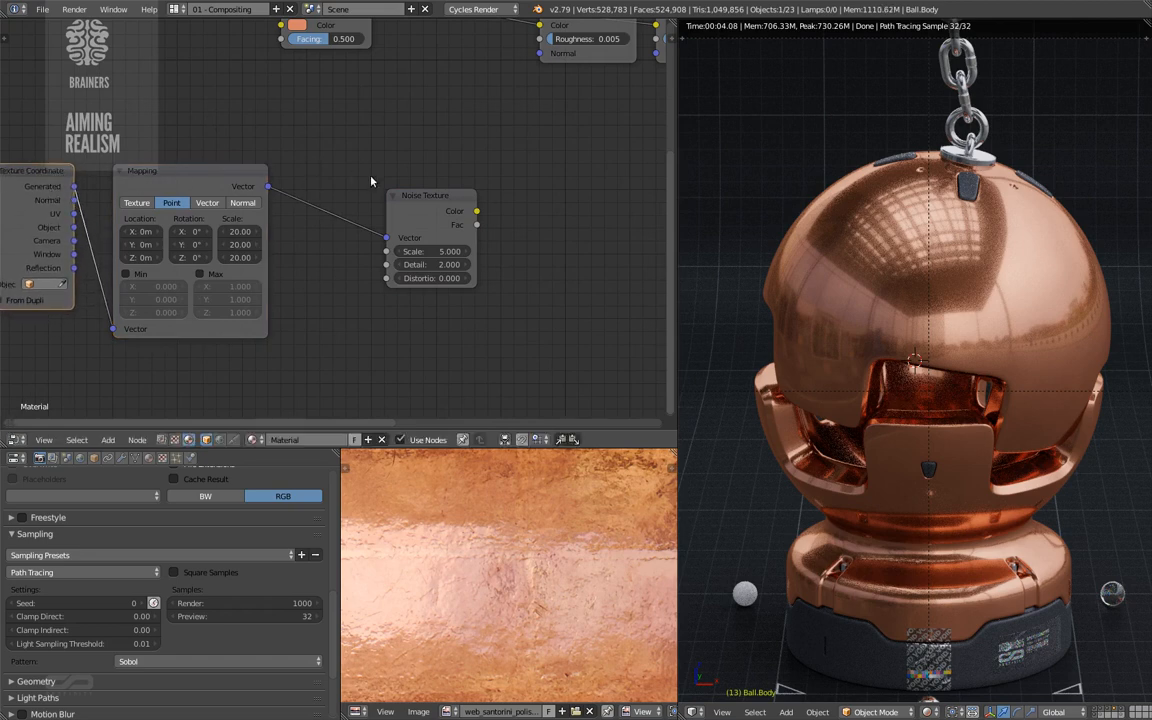
pyautogui.moveTo(387, 206); pyautogui.dragTo(321, 181)
pyautogui.moveTo(300, 198); pyautogui.dragTo(187, 219, button='middle')
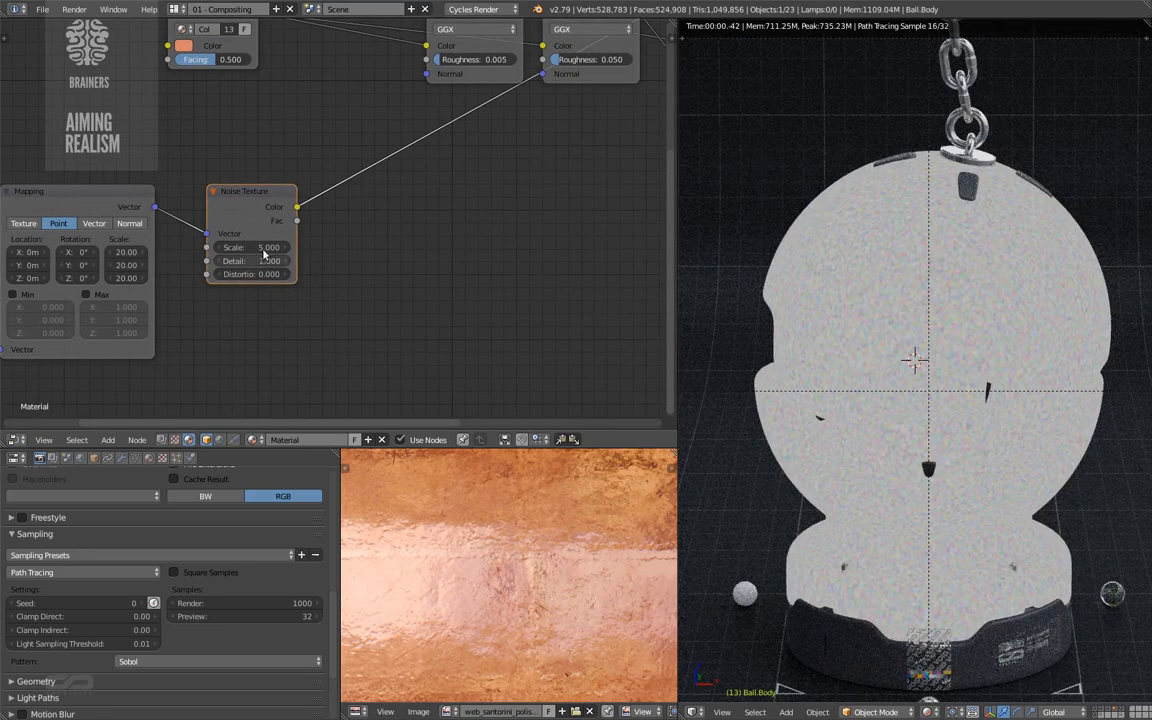
# - Preview the Noise Texture alone on the ball and set its Scale first to 1, finally to 0.2
pyautogui.click(262, 248)
pyautogui.write('1')
pyautogui.press('Return')
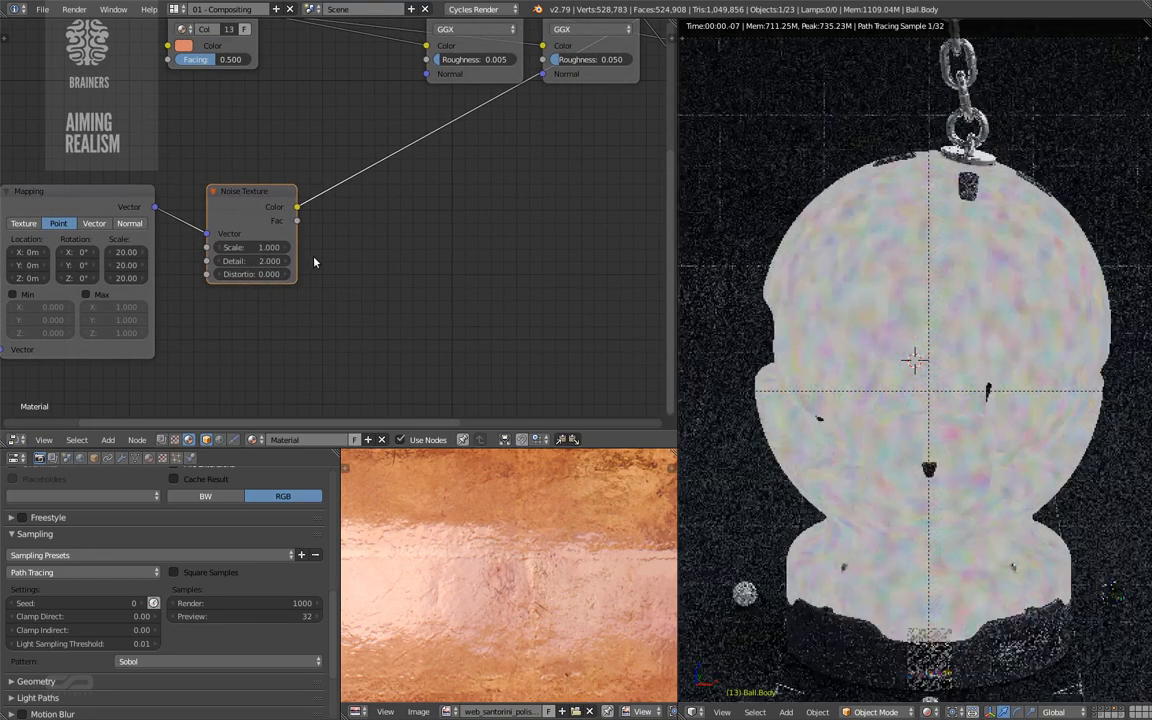
pyautogui.click(250, 250)
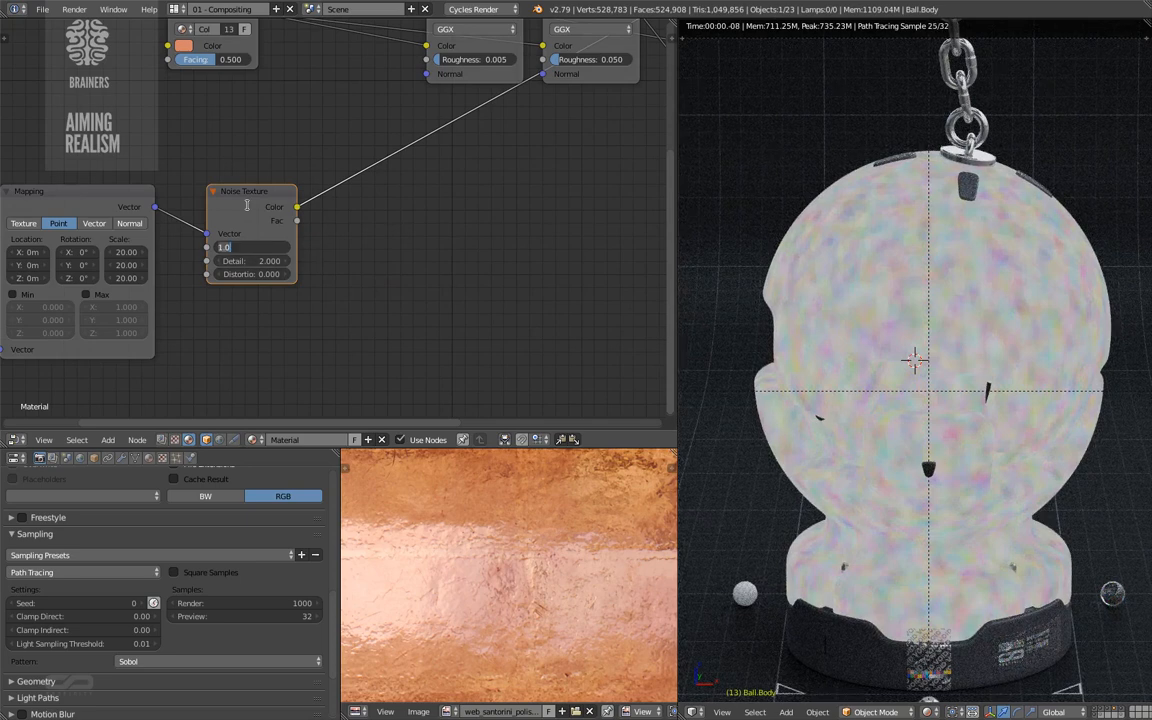
pyautogui.write('.2')
pyautogui.press('Return')
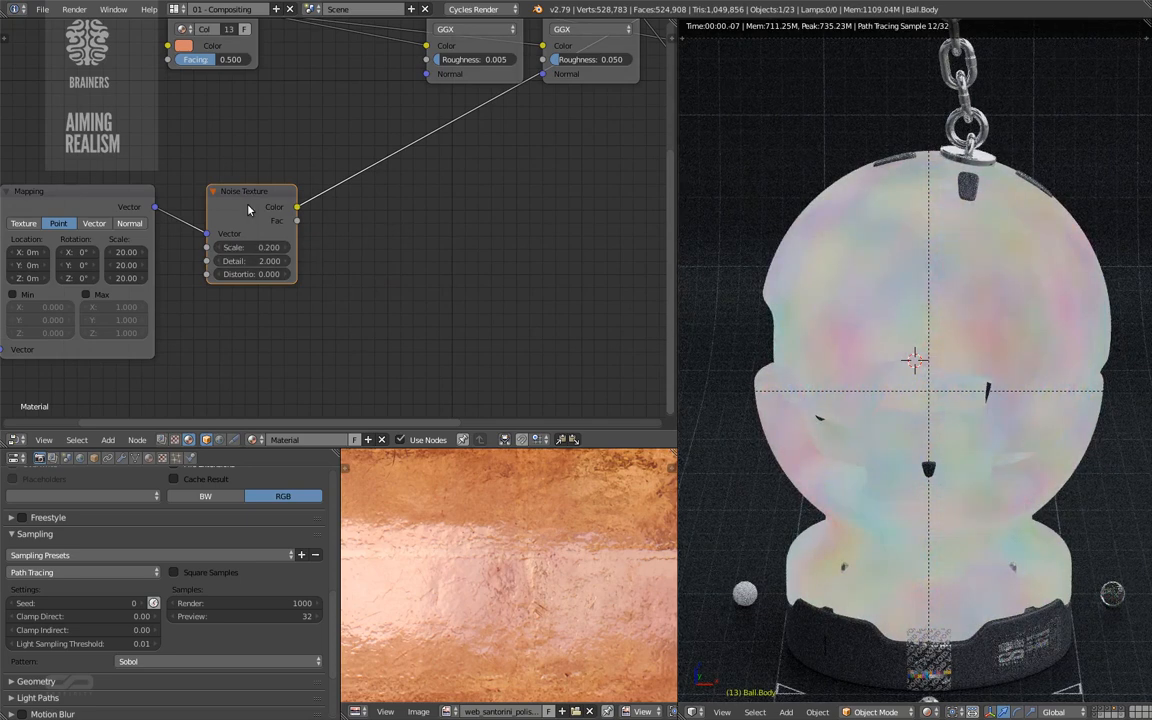
# - Add a ColorRamp node and insert it on the Noise Texture's Color output
pyautogui.moveTo(349, 265); pyautogui.dragTo(333, 271, button='middle')
pyautogui.hotkey('shift', 'a')
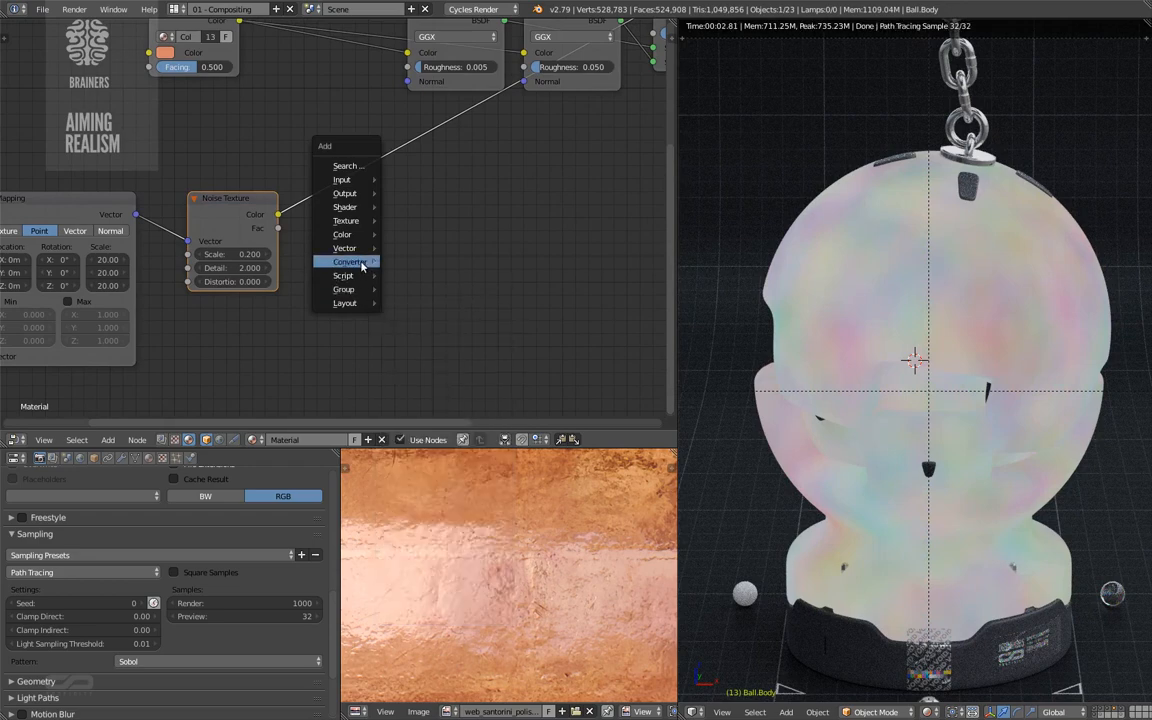
pyautogui.moveTo(362, 263)
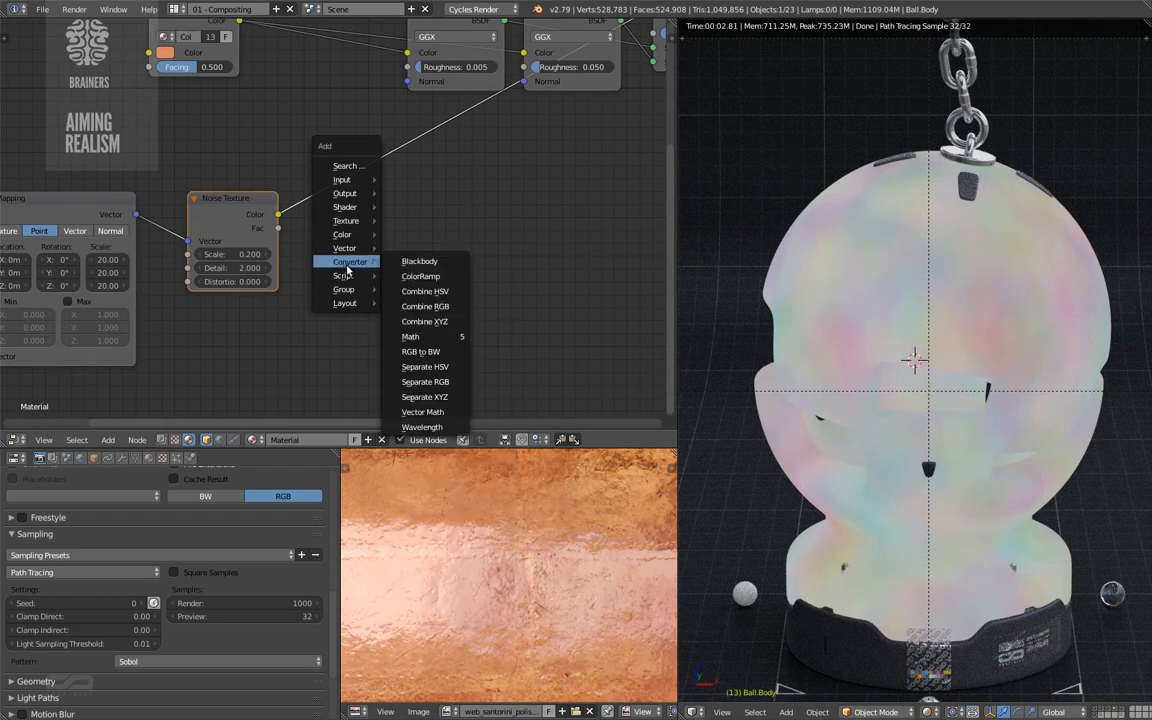
pyautogui.click(420, 276)
pyautogui.click(316, 187)
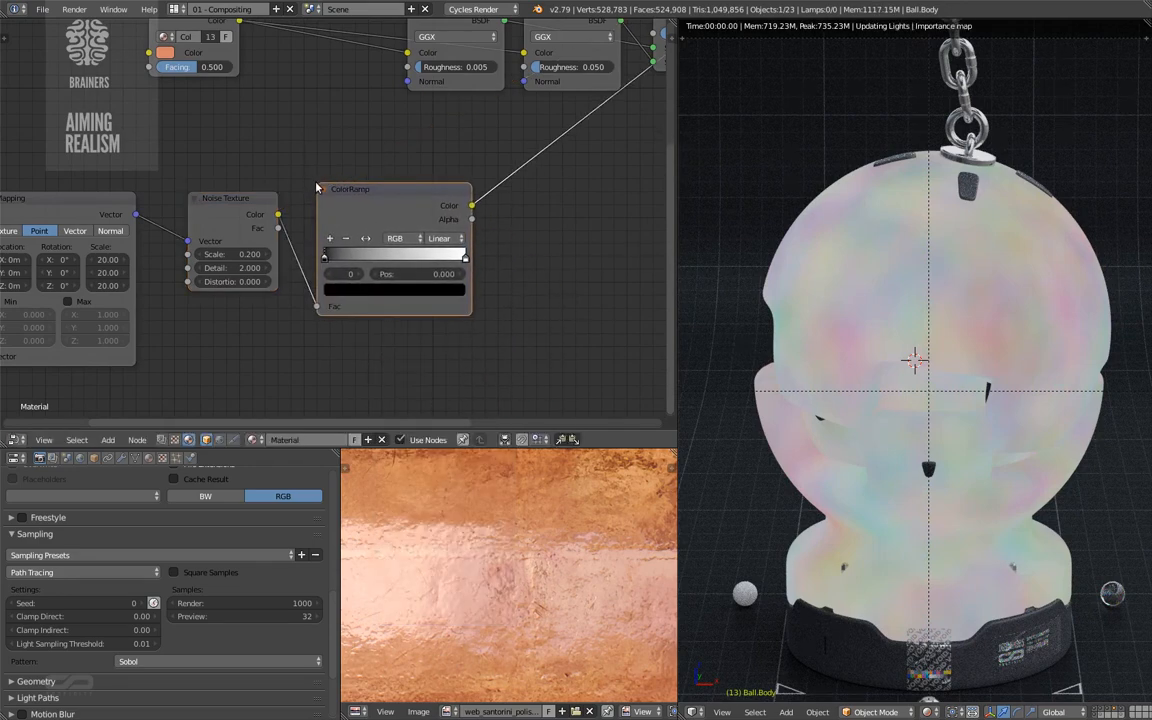
# - Give the ColorRamp a little more room and move the Mapping and Texture Coordinate nodes closer to the Noise Texture
pyautogui.moveTo(371, 241); pyautogui.dragTo(452, 272, button='middle')
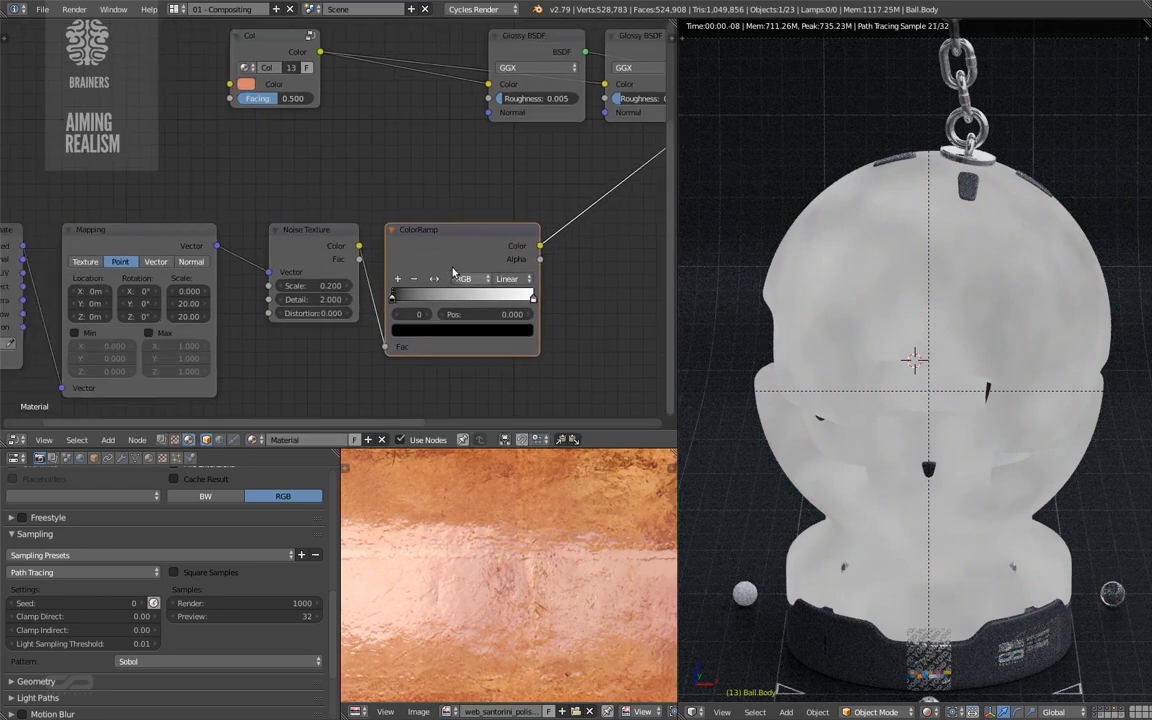
pyautogui.scroll(-3, 452, 272)
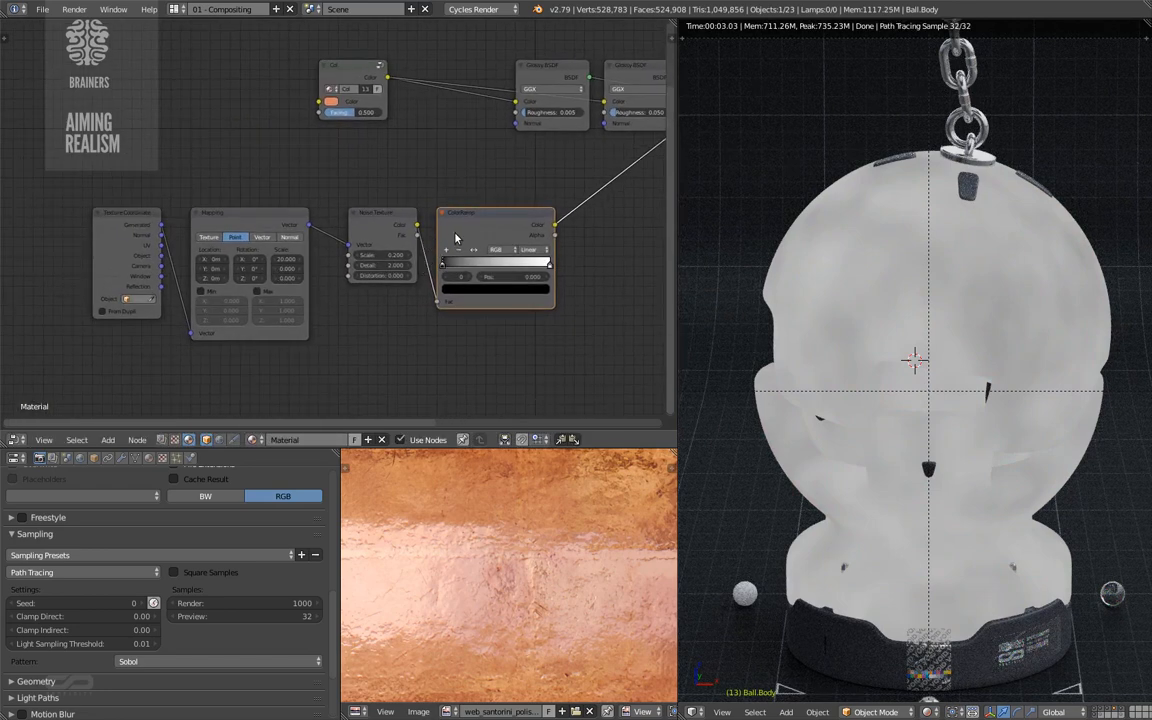
pyautogui.moveTo(455, 237); pyautogui.dragTo(465, 238)
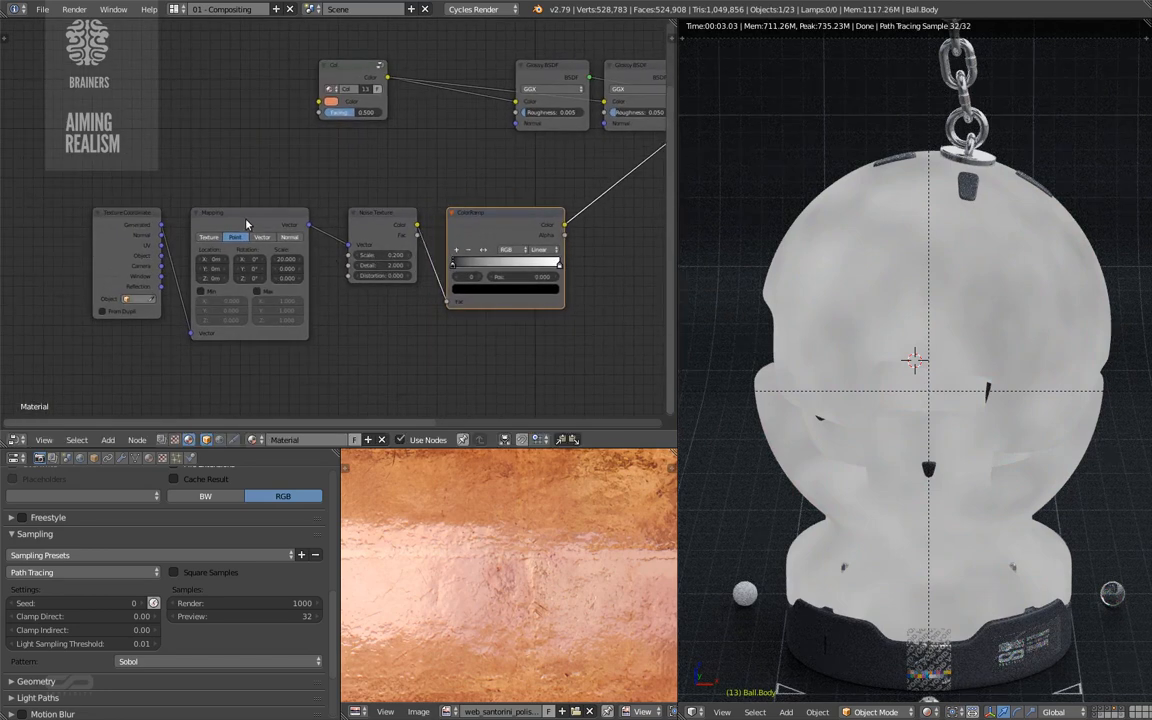
pyautogui.moveTo(246, 224); pyautogui.dragTo(266, 224)
pyautogui.moveTo(135, 234); pyautogui.dragTo(164, 234)
# - Try the ColorRamp's black stop at position 0.123 and bring it back to about 0.005
pyautogui.moveTo(416, 247); pyautogui.dragTo(378, 276, button='middle')
pyautogui.scroll(3, 377, 256)
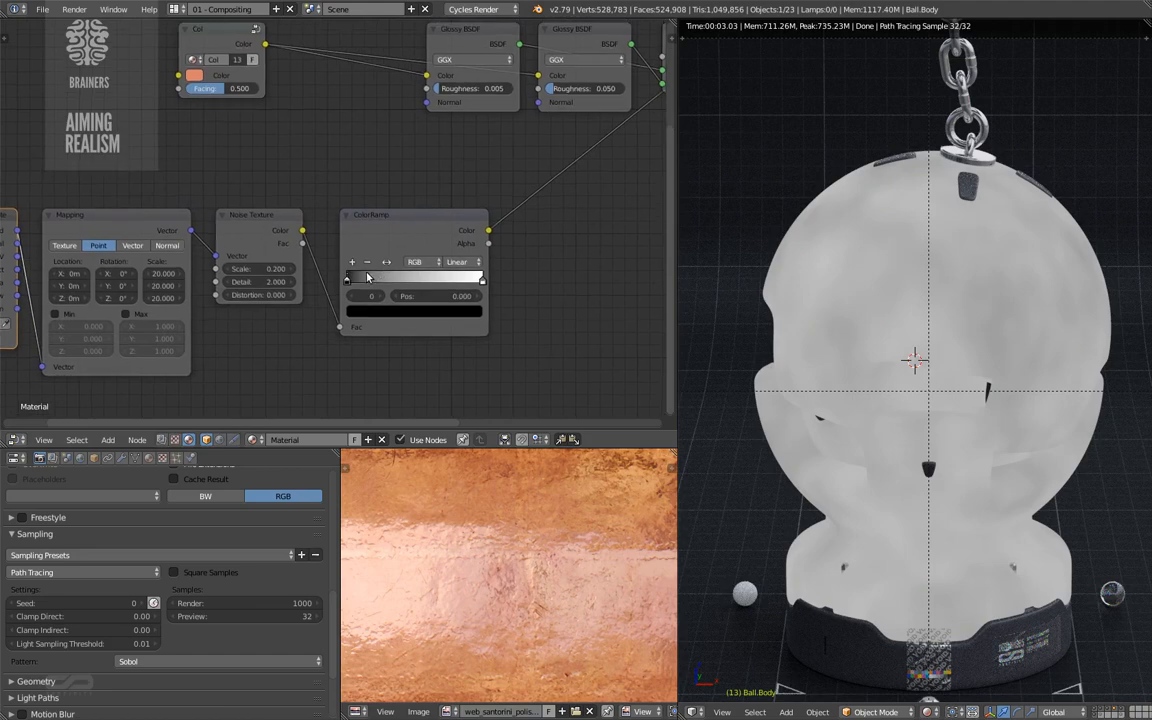
pyautogui.moveTo(348, 281); pyautogui.dragTo(365, 282)
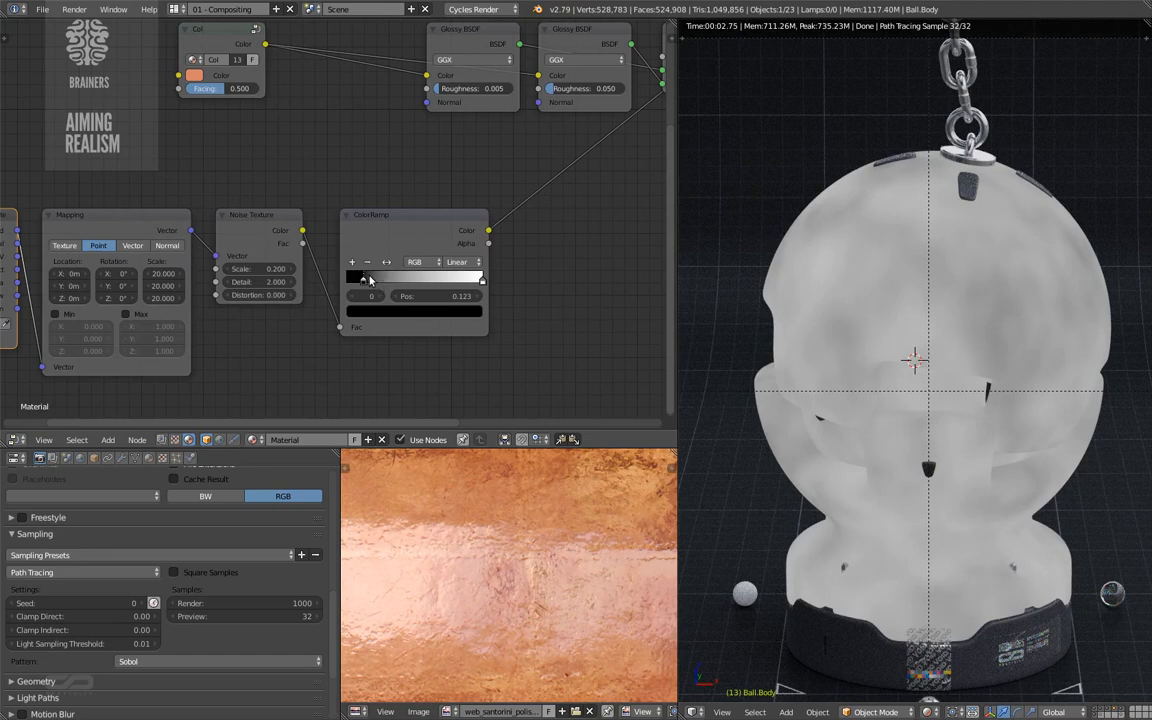
pyautogui.moveTo(364, 282); pyautogui.dragTo(339, 282)
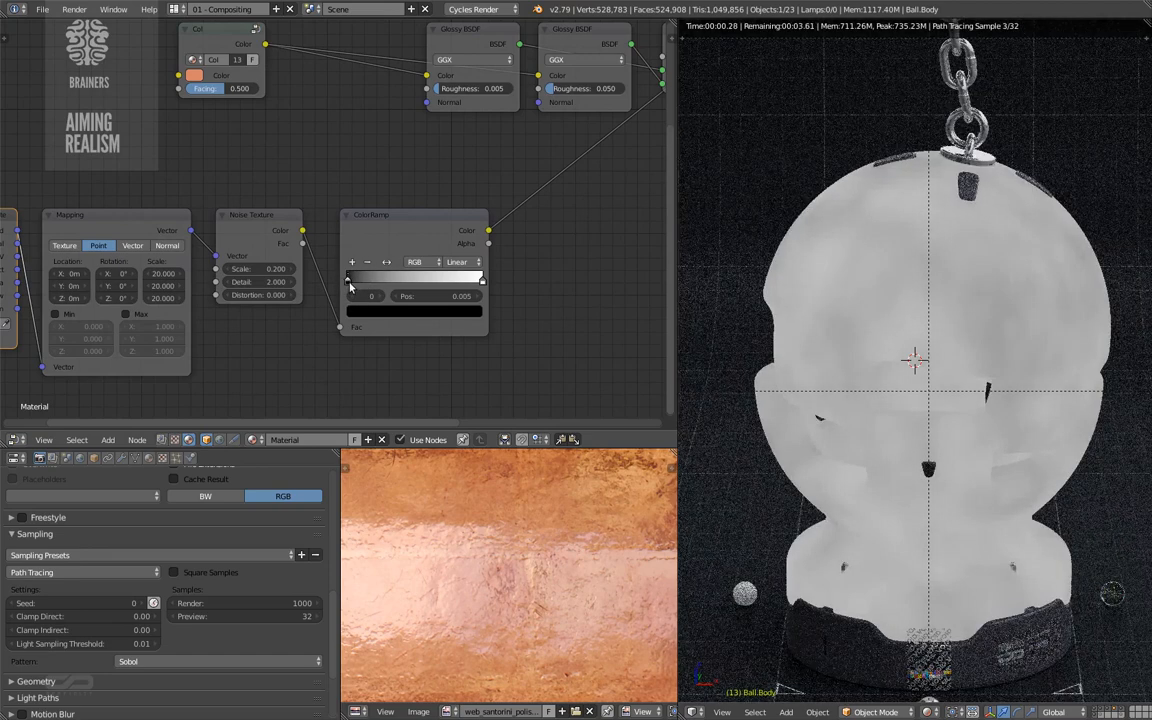
pyautogui.scroll(-2, 387, 244)
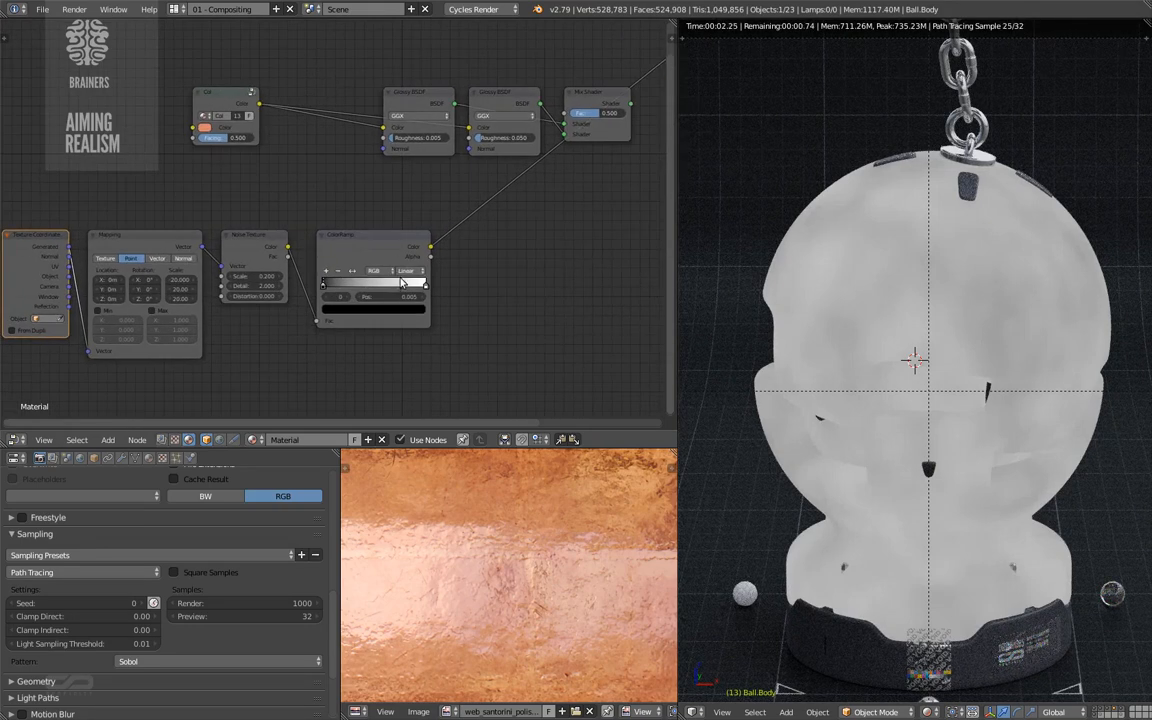
pyautogui.moveTo(398, 278); pyautogui.dragTo(408, 260, button='middle')
pyautogui.scroll(2, 408, 263)
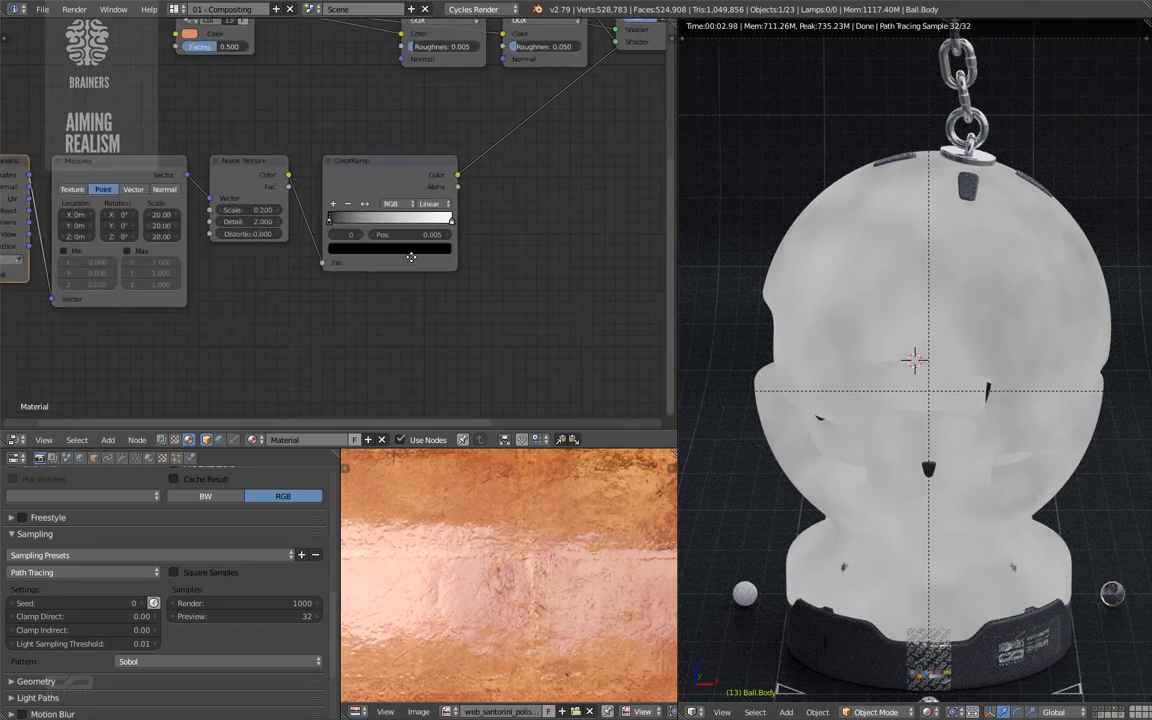
pyautogui.click(408, 250)
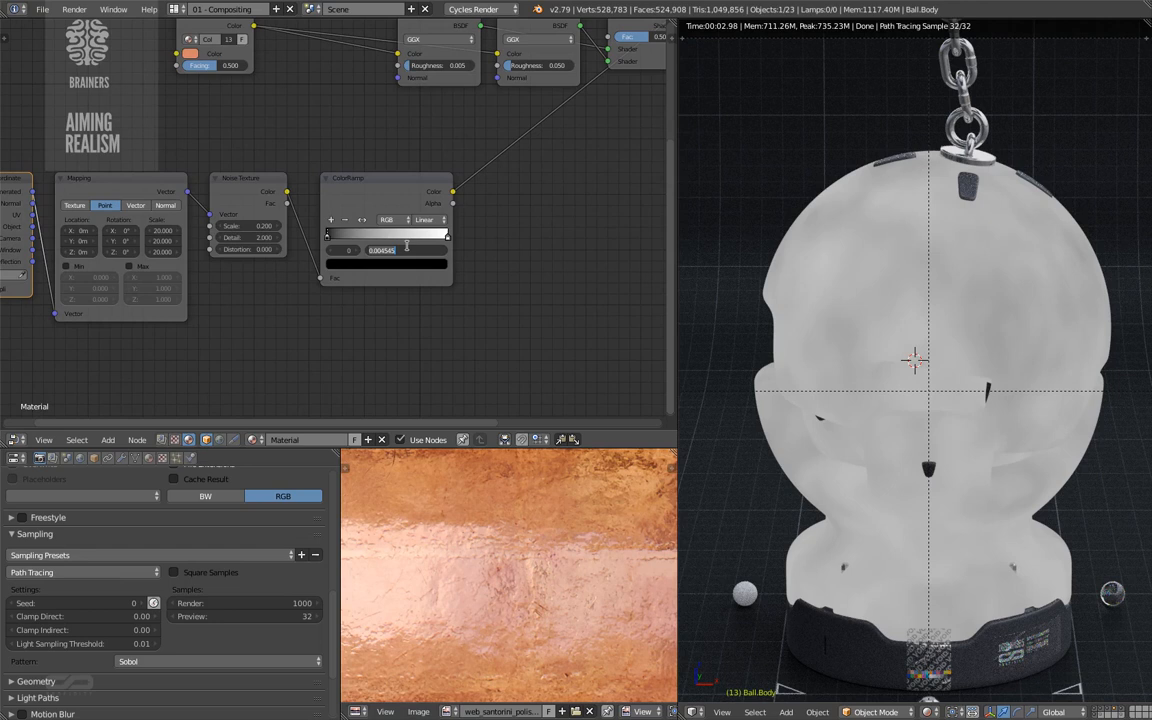
# - Switch to GIMP, open the recent file teapot.xcf and show its Color layer
pyautogui.press('super+d')
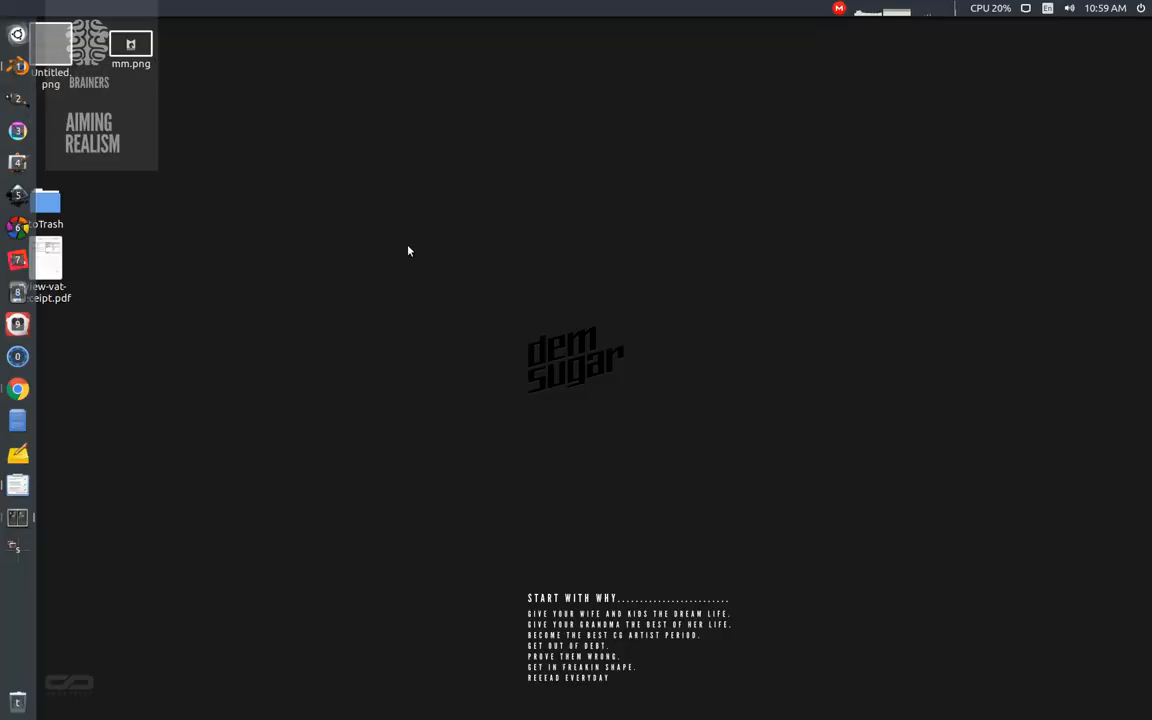
pyautogui.press('super+d')
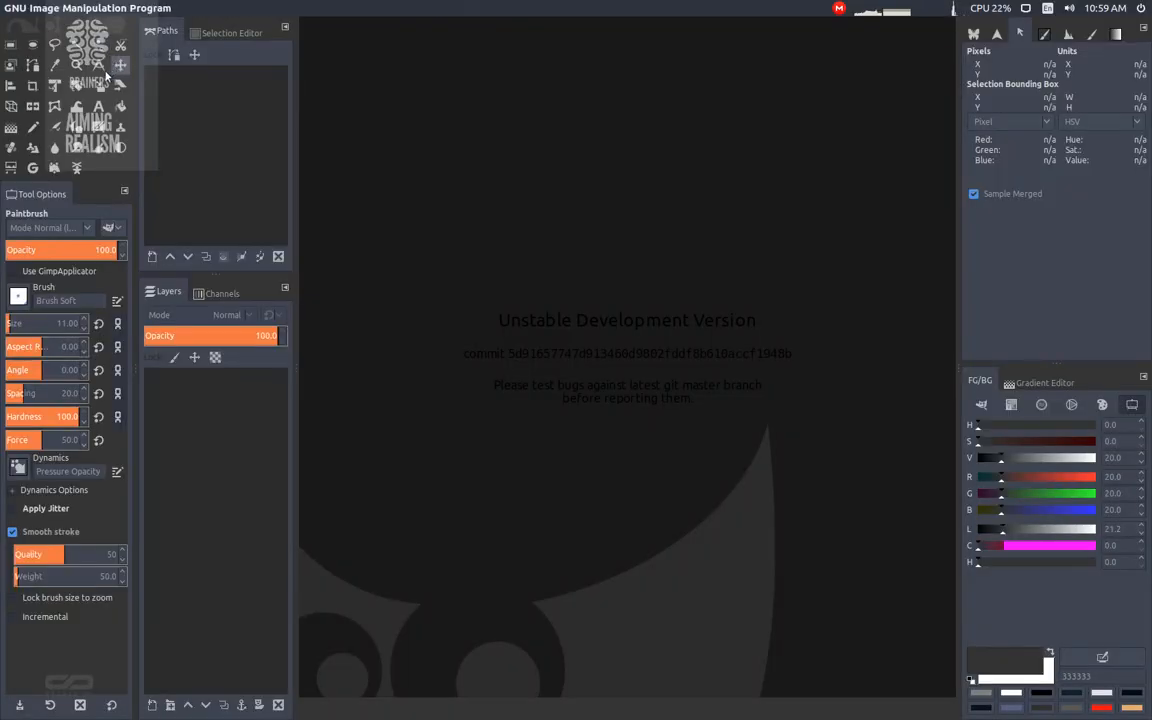
pyautogui.click(68, 10)
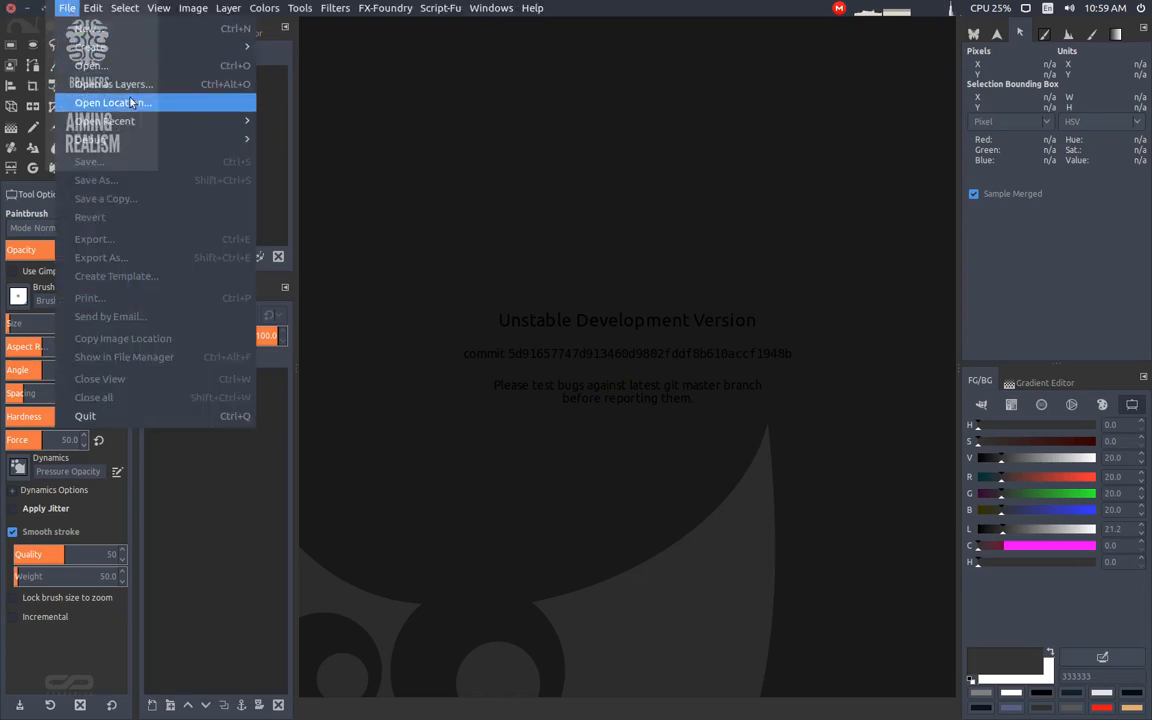
pyautogui.moveTo(235, 120)
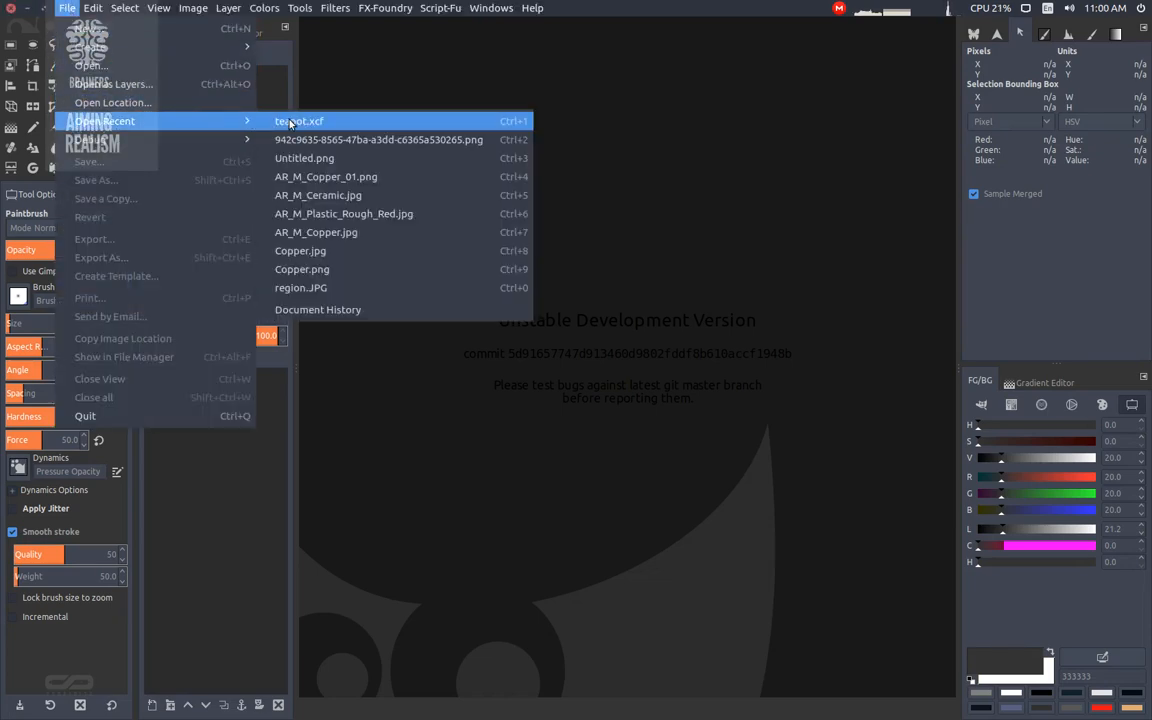
pyautogui.click(290, 121)
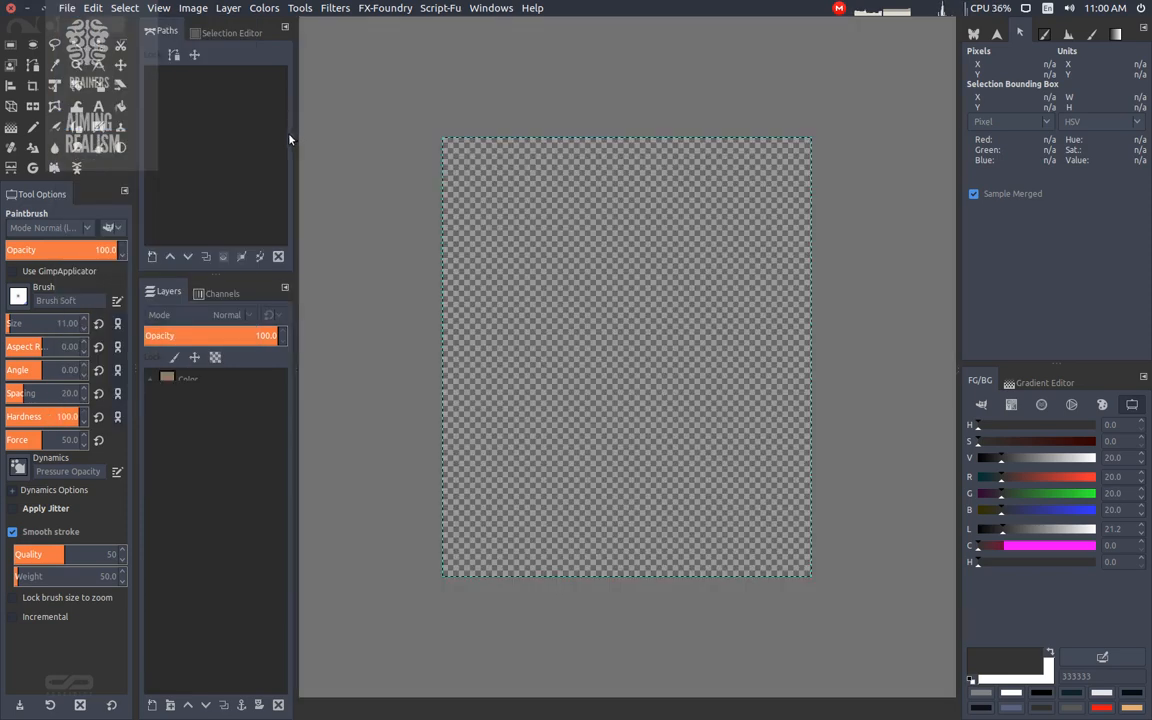
pyautogui.click(152, 380)
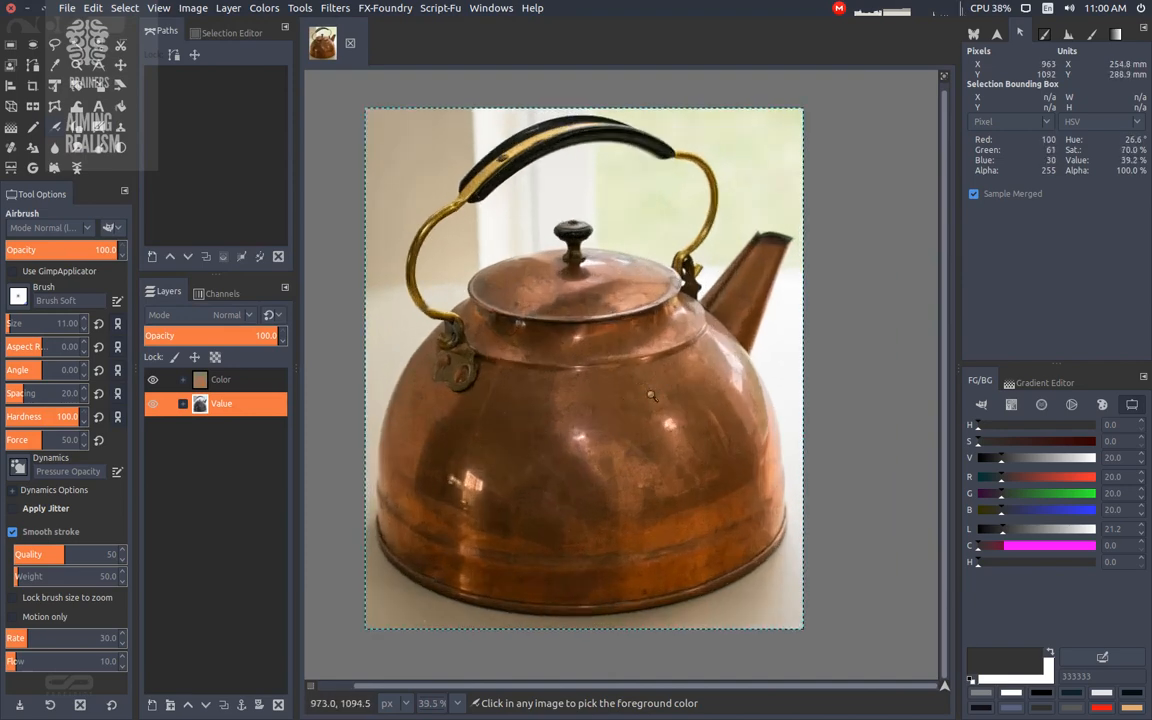
# - Examine the copper teapot's body up close, comparing the surface around the highlights with the darker areas
pyautogui.keyDown('ctrl'); pyautogui.scroll(6, 651, 397); pyautogui.keyUp('ctrl')
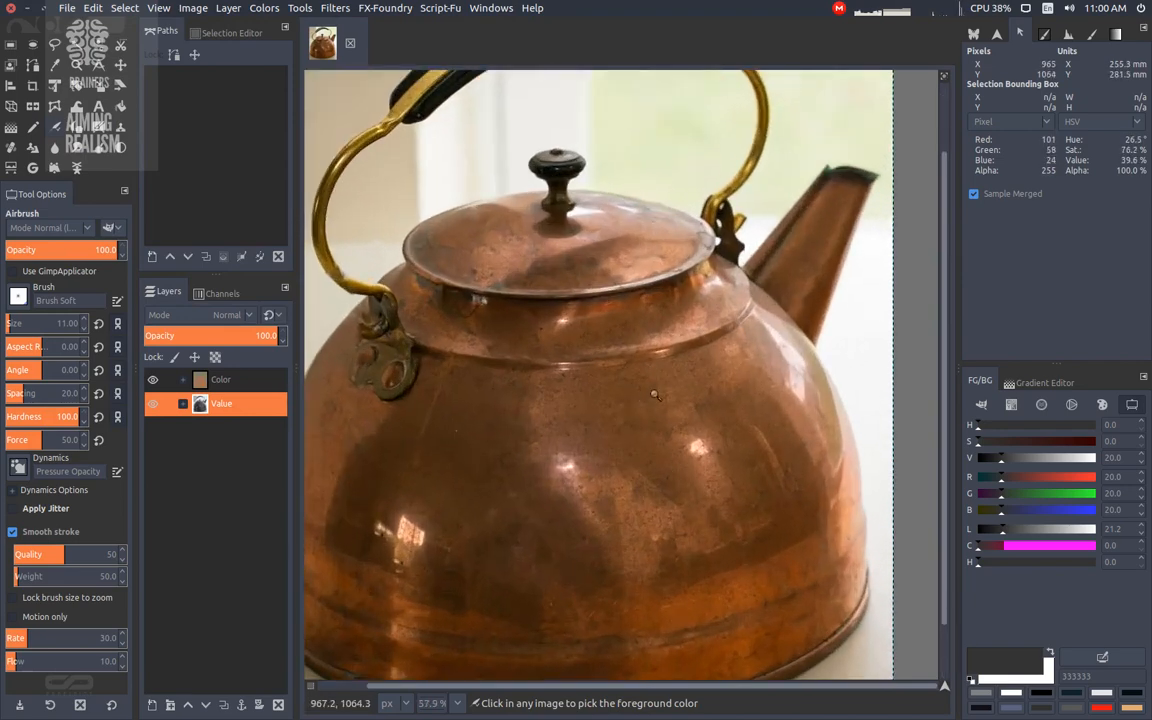
pyautogui.keyDown('ctrl'); pyautogui.scroll(2, 685, 271); pyautogui.keyUp('ctrl')
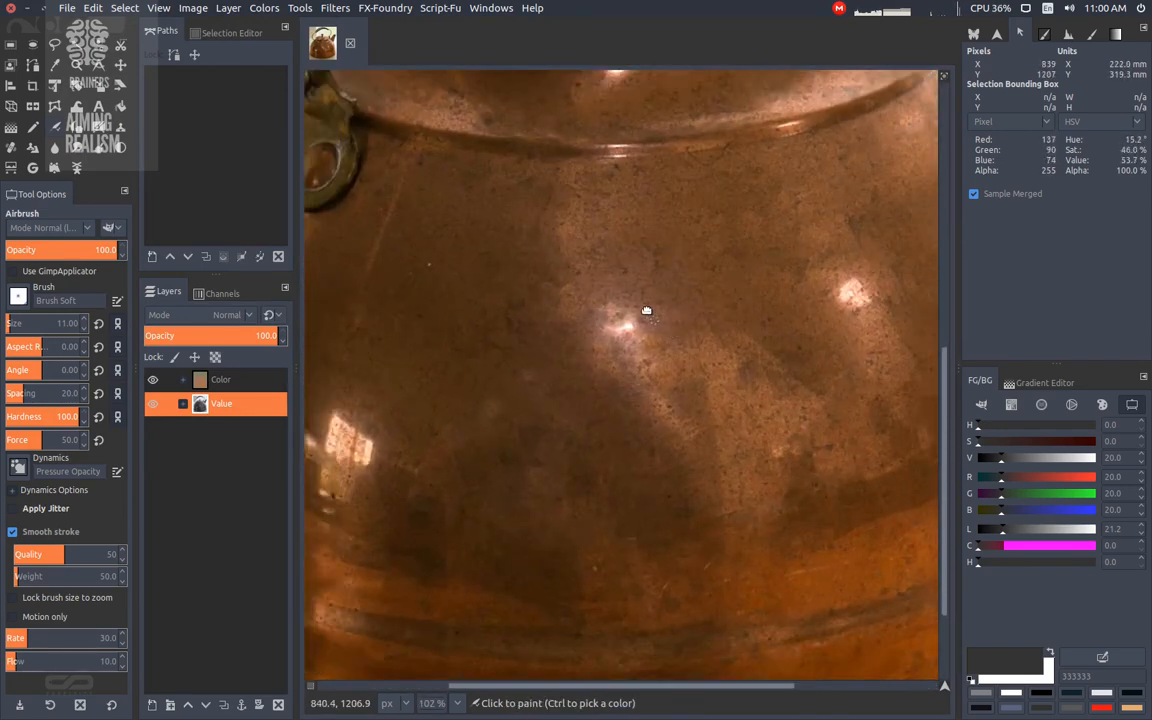
pyautogui.moveTo(635, 329); pyautogui.dragTo(600, 356, button='middle')
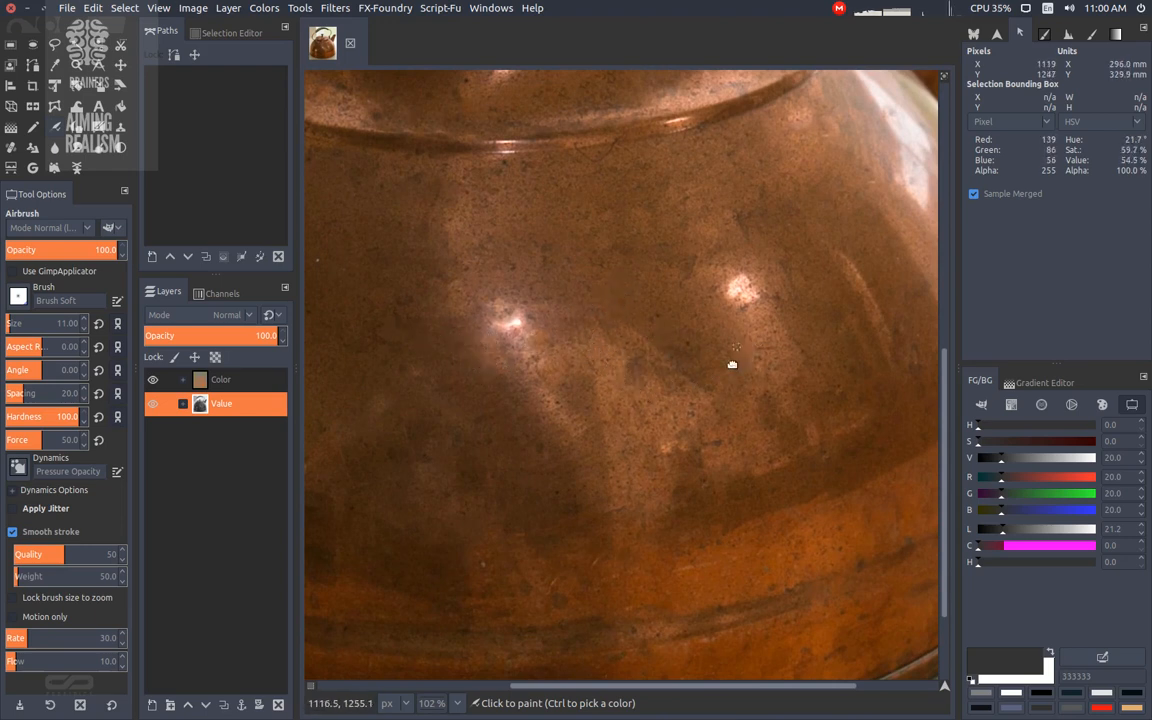
pyautogui.moveTo(732, 362); pyautogui.dragTo(785, 424, button='middle')
pyautogui.moveTo(694, 346); pyautogui.dragTo(690, 370, button='middle')
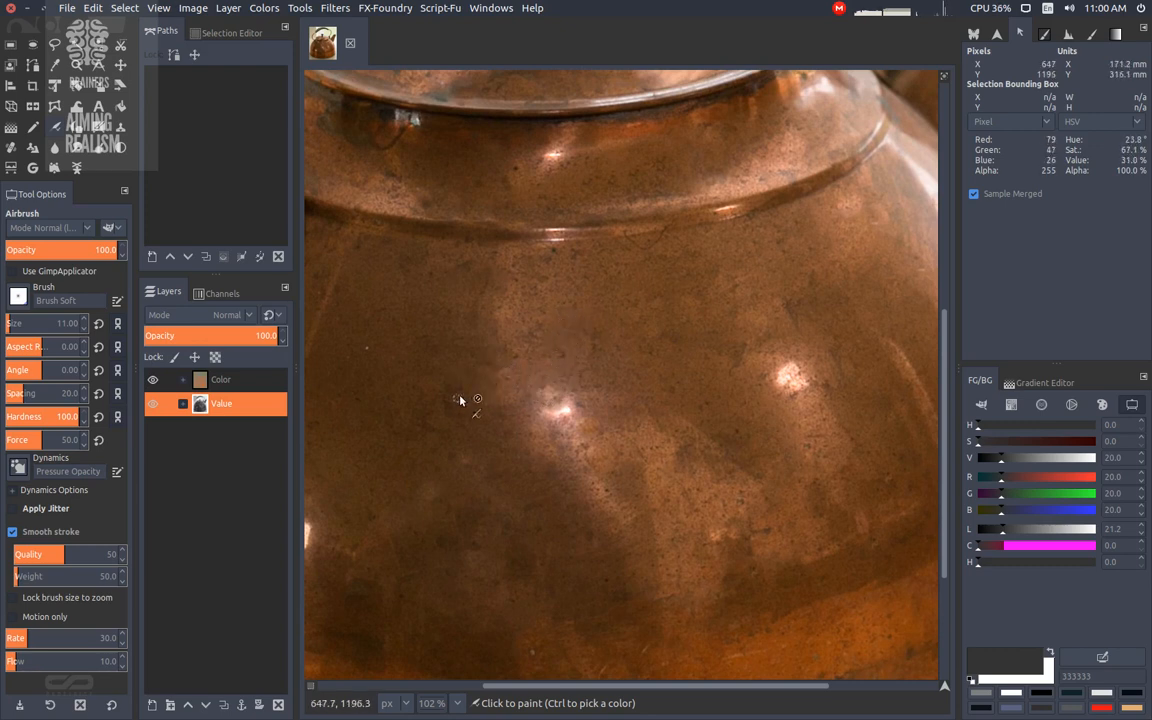
pyautogui.moveTo(459, 400); pyautogui.dragTo(512, 402, button='middle')
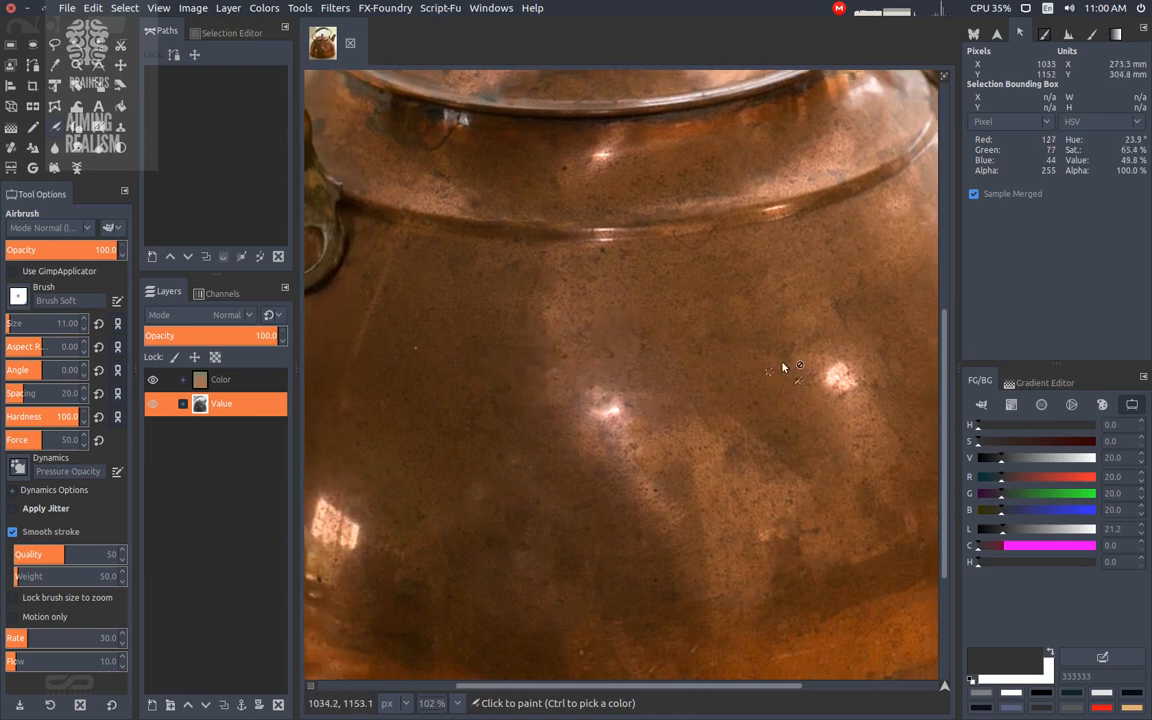
pyautogui.keyDown('ctrl'); pyautogui.scroll(4, 586, 336); pyautogui.keyUp('ctrl')
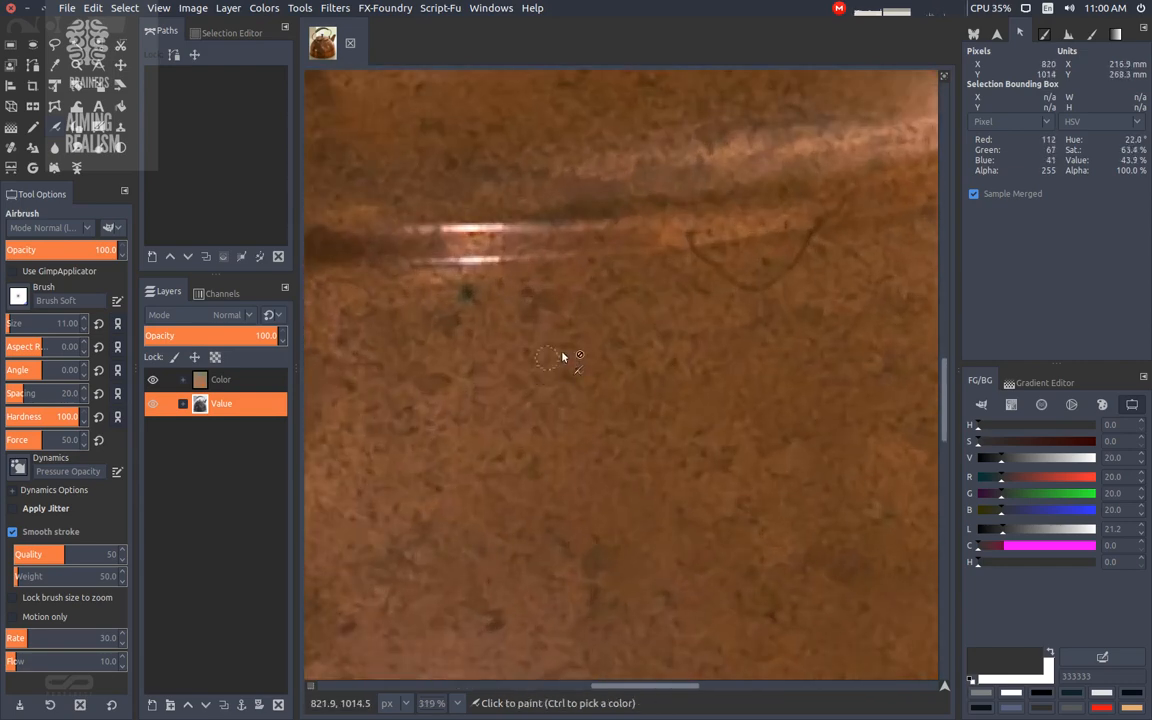
pyautogui.moveTo(545, 324)
pyautogui.mouseDown(button='middle')
pyautogui.moveTo(663, 262)
pyautogui.moveTo(605, 392)
pyautogui.moveTo(622, 373)
pyautogui.mouseUp(button='middle')
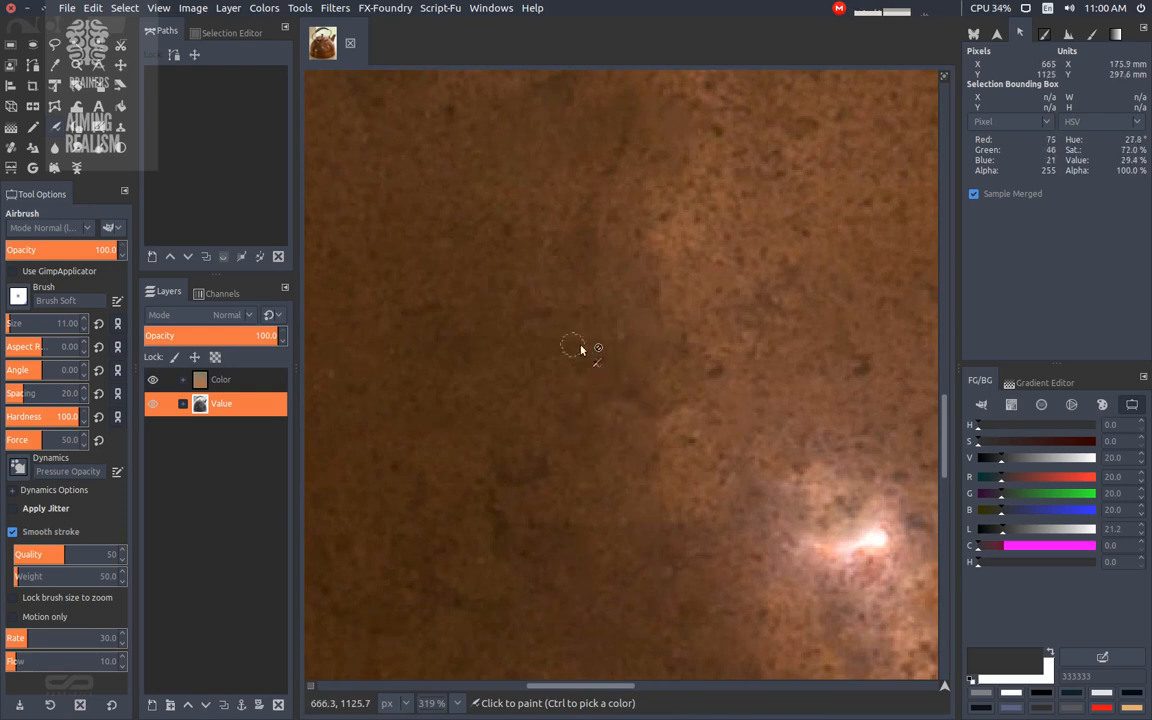
pyautogui.keyDown('ctrl'); pyautogui.scroll(-2, 604, 365); pyautogui.keyUp('ctrl')
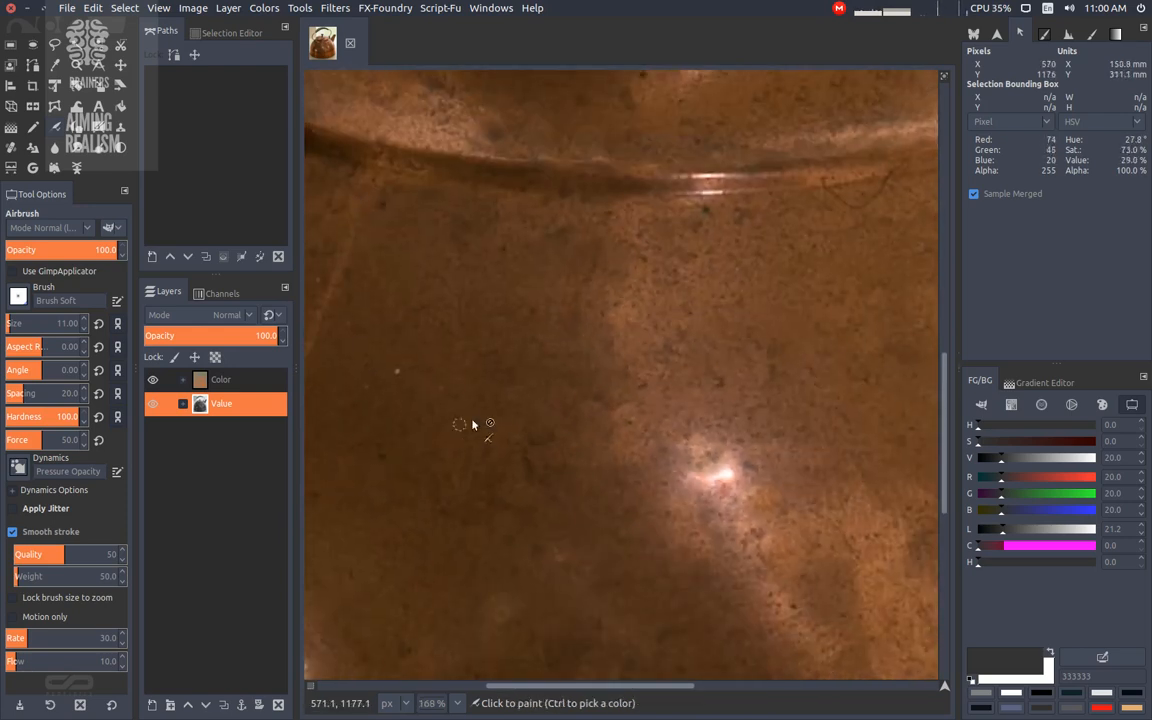
pyautogui.scroll(-1, 527, 375)
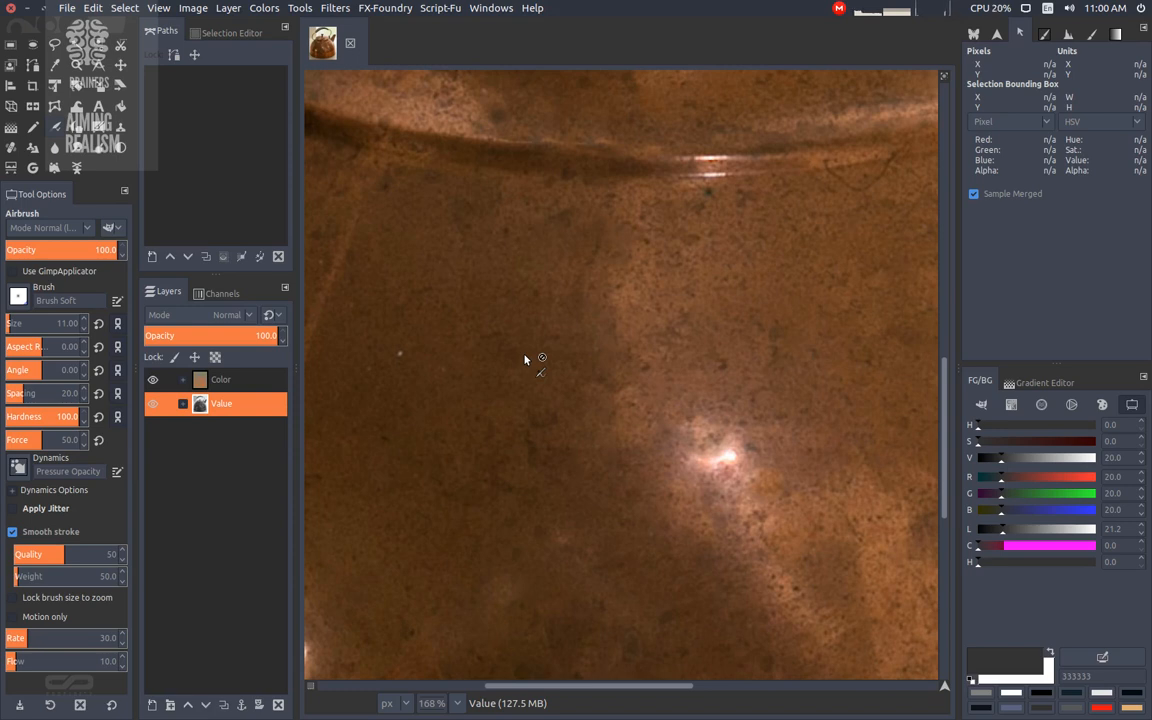
# - Examine the fine speckles and tonal variation in the copper just below the teapot's rim
pyautogui.keyDown('ctrl'); pyautogui.scroll(-3, 525, 345); pyautogui.keyUp('ctrl')
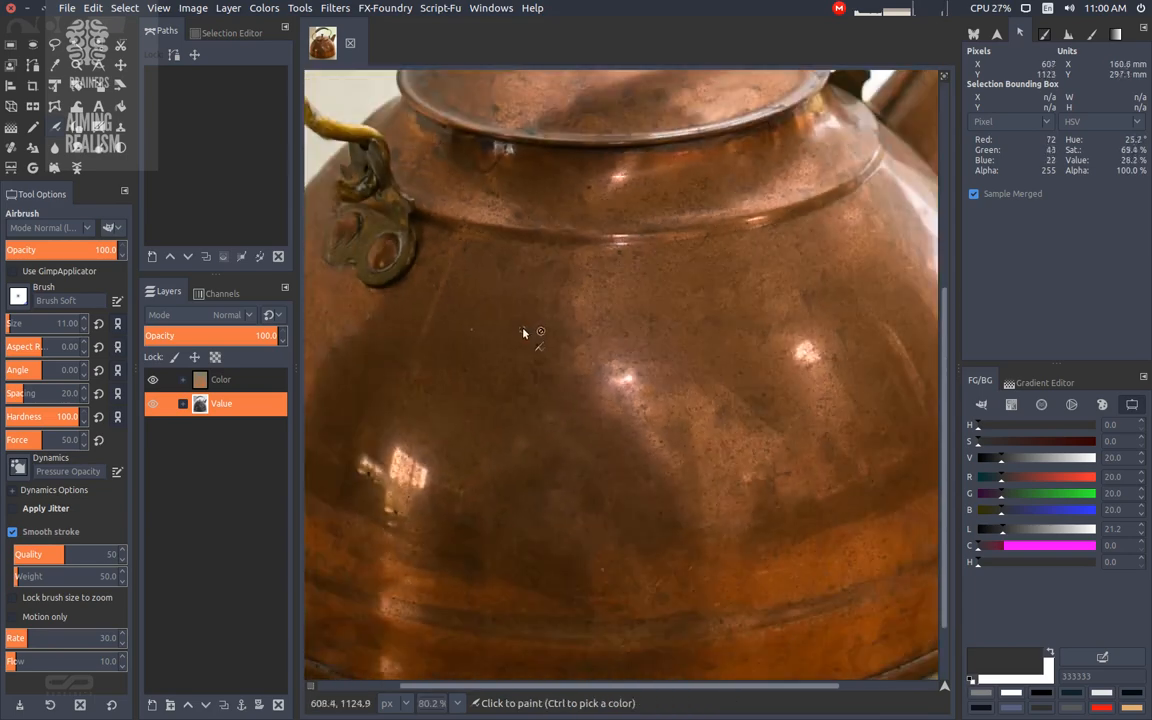
pyautogui.keyDown('ctrl'); pyautogui.scroll(3, 524, 337); pyautogui.keyUp('ctrl')
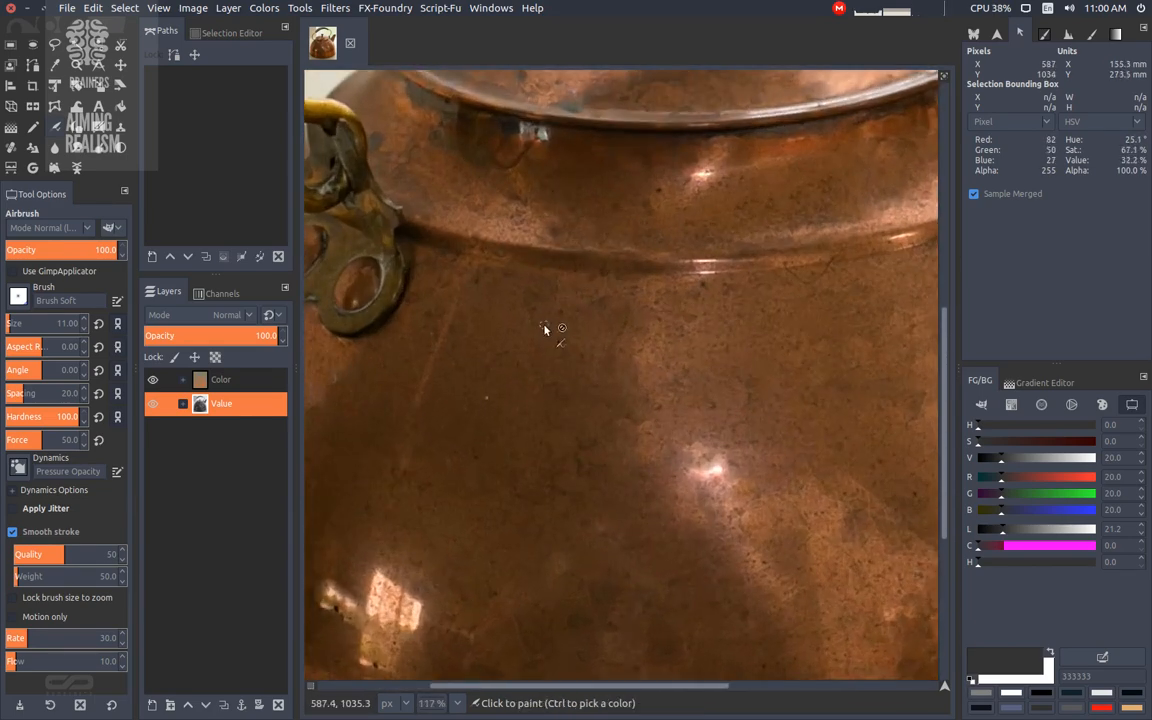
pyautogui.keyDown('ctrl'); pyautogui.scroll(3, 532, 351); pyautogui.keyUp('ctrl')
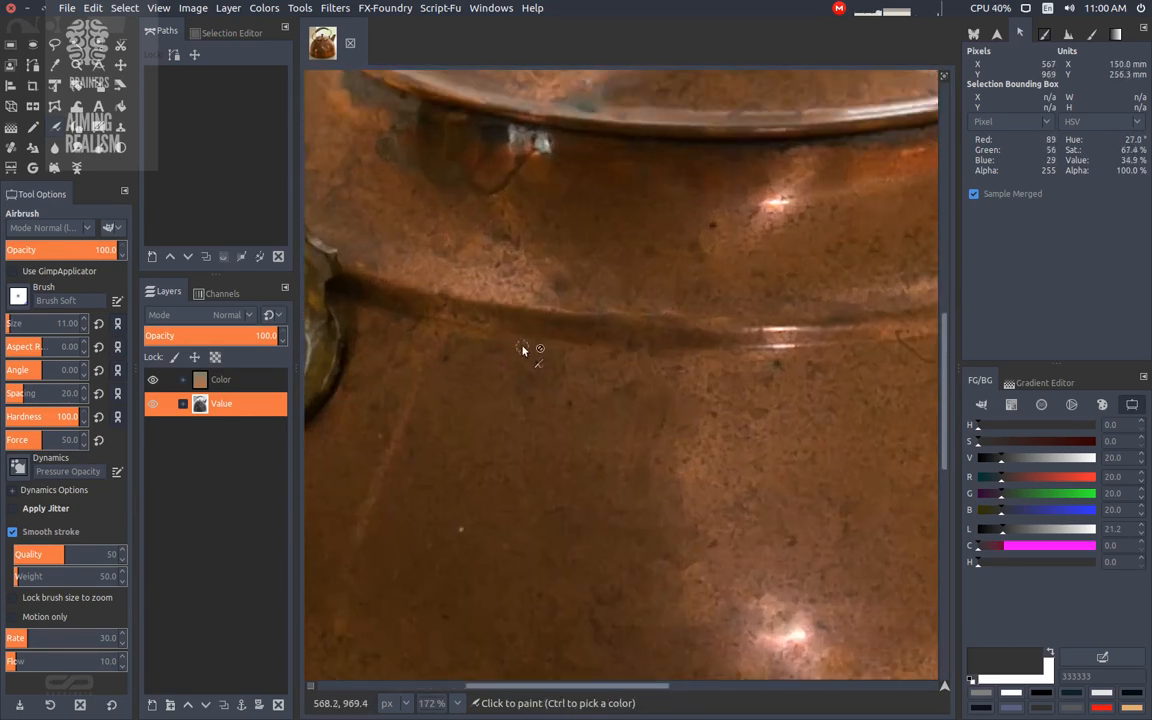
pyautogui.keyDown('ctrl'); pyautogui.scroll(3, 561, 364); pyautogui.keyUp('ctrl')
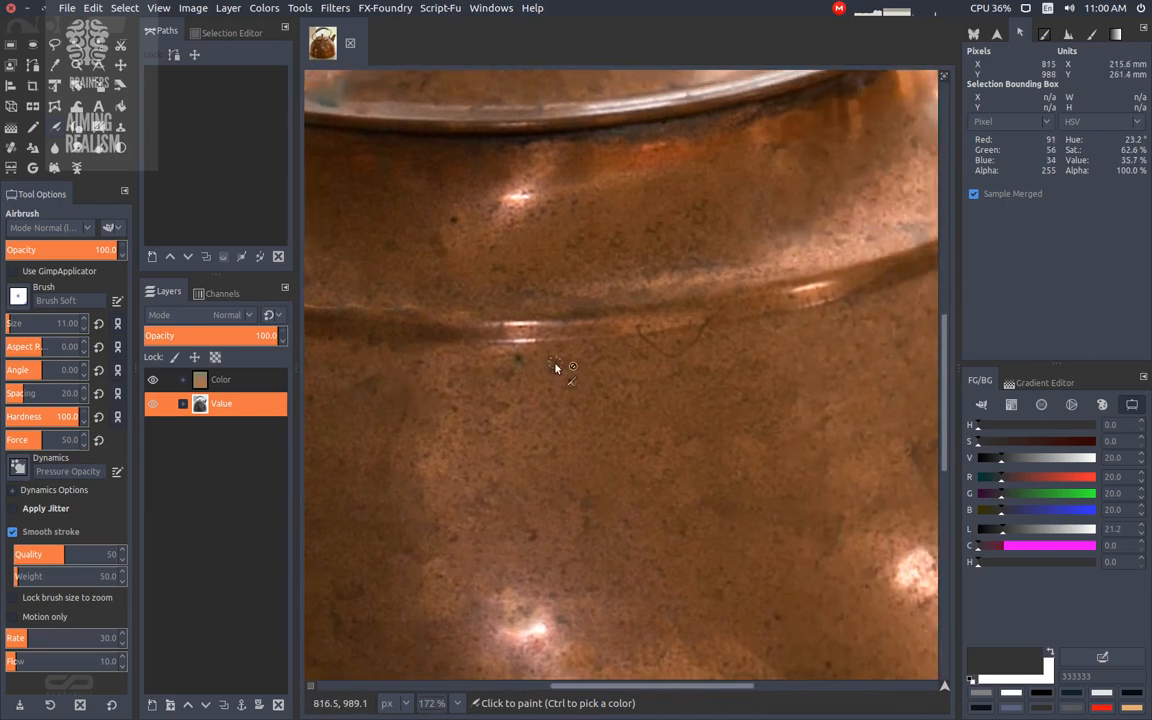
pyautogui.moveTo(606, 348); pyautogui.dragTo(487, 332, button='middle')
pyautogui.moveTo(648, 397); pyautogui.dragTo(612, 350, button='middle')
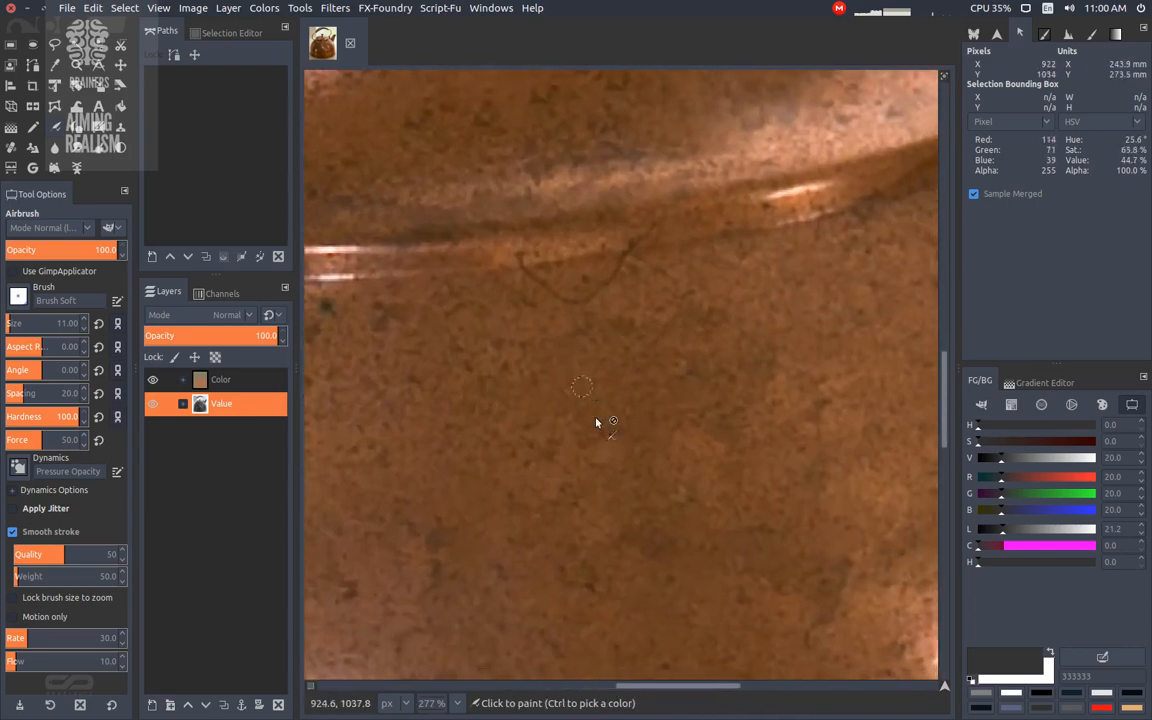
pyautogui.keyDown('ctrl'); pyautogui.scroll(6, 607, 441); pyautogui.keyUp('ctrl')
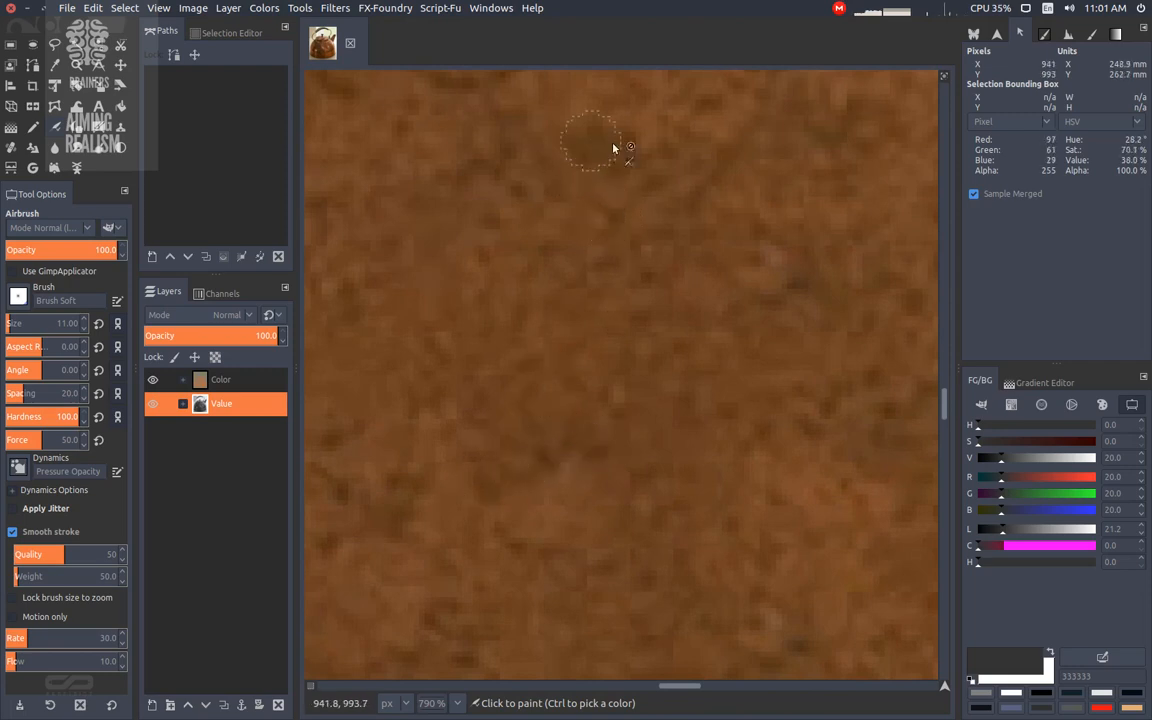
pyautogui.keyDown('ctrl'); pyautogui.scroll(-7, 517, 185); pyautogui.keyUp('ctrl')
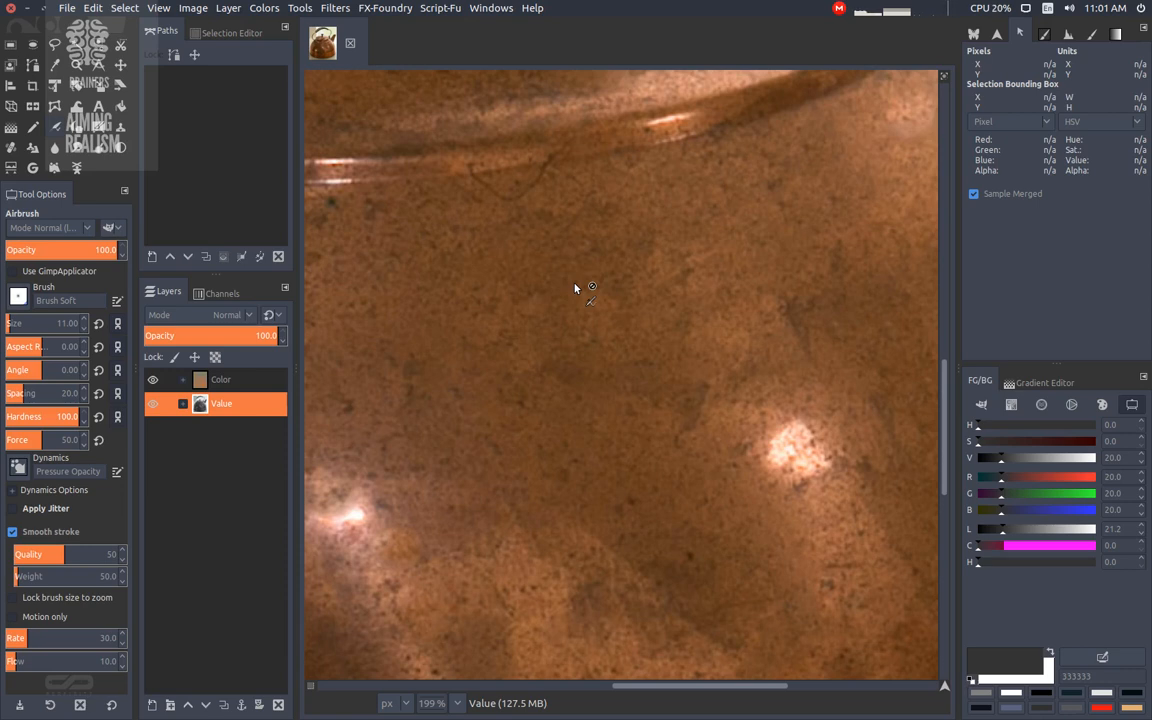
pyautogui.moveTo(337, 261)
pyautogui.mouseDown(button='middle')
pyautogui.moveTo(364, 269)
pyautogui.moveTo(358, 257)
pyautogui.mouseUp(button='middle')
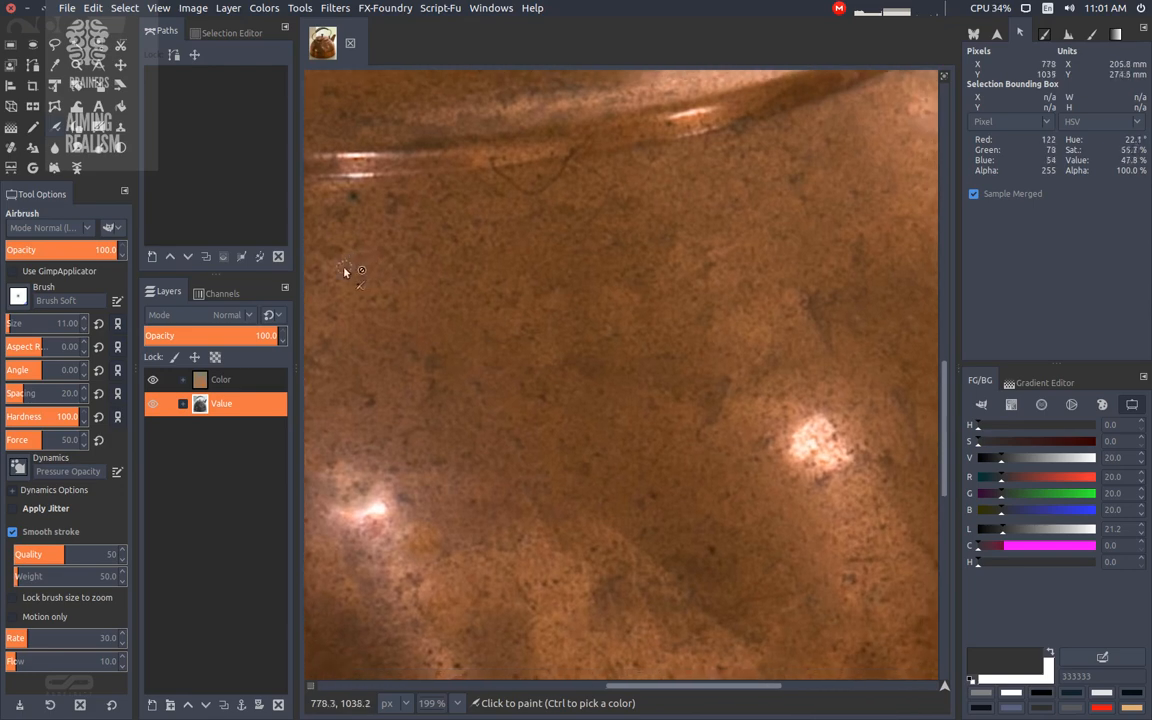
# - Quit GIMP, discarding the changes to teapot.xcf, and return to Blender
pyautogui.click(10, 7)
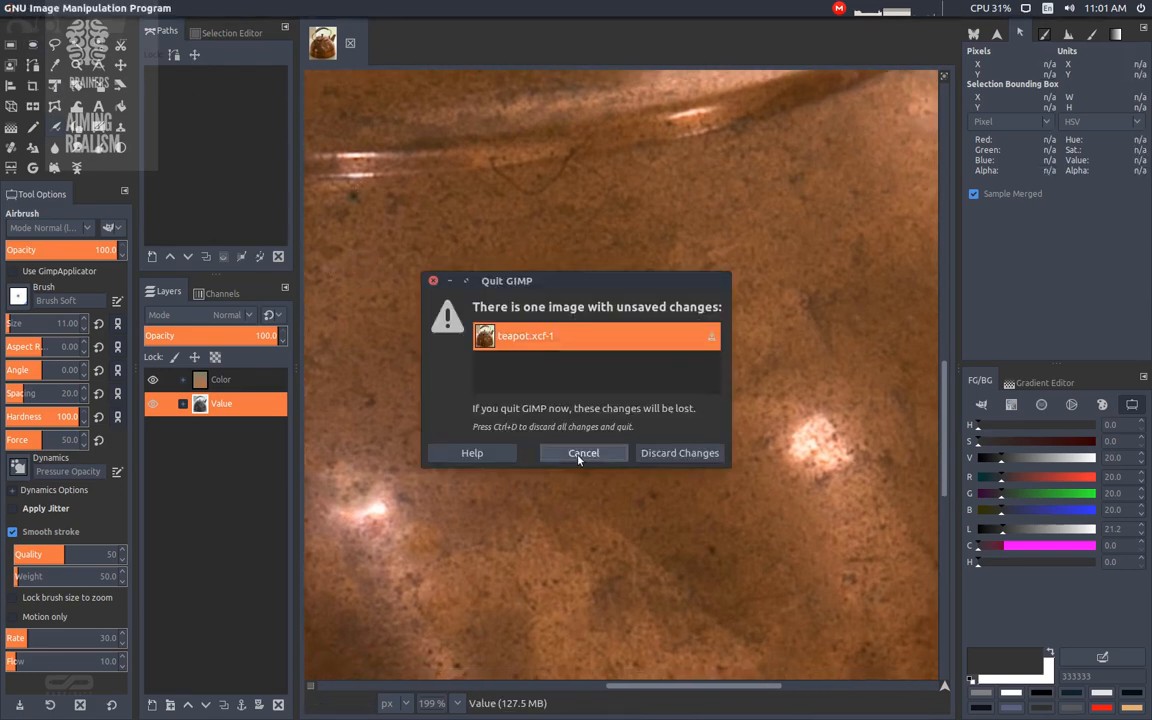
pyautogui.click(660, 453)
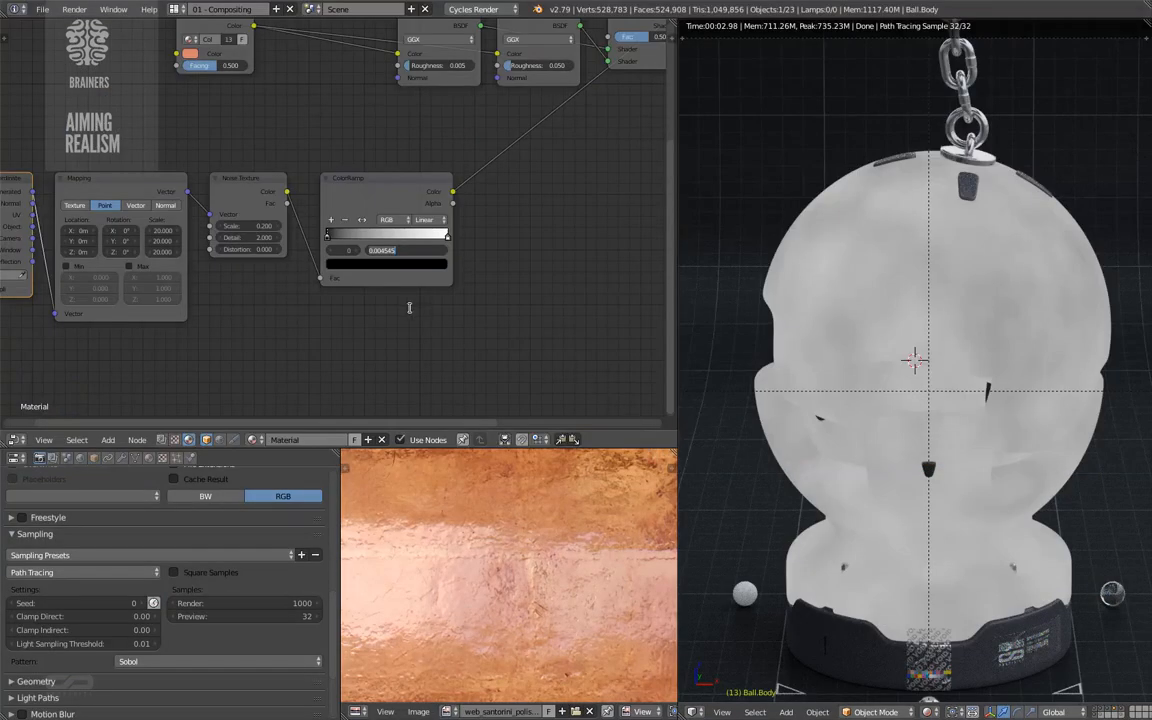
# - Preview the ColorRamp on the ball and return its black stop to position 0
pyautogui.press('Return')
pyautogui.moveTo(413, 308)
pyautogui.mouseDown(button='middle')
pyautogui.moveTo(450, 290)
pyautogui.moveTo(428, 317)
pyautogui.mouseUp(button='middle')
pyautogui.scroll(-1, 440, 290)
pyautogui.click(430, 282)
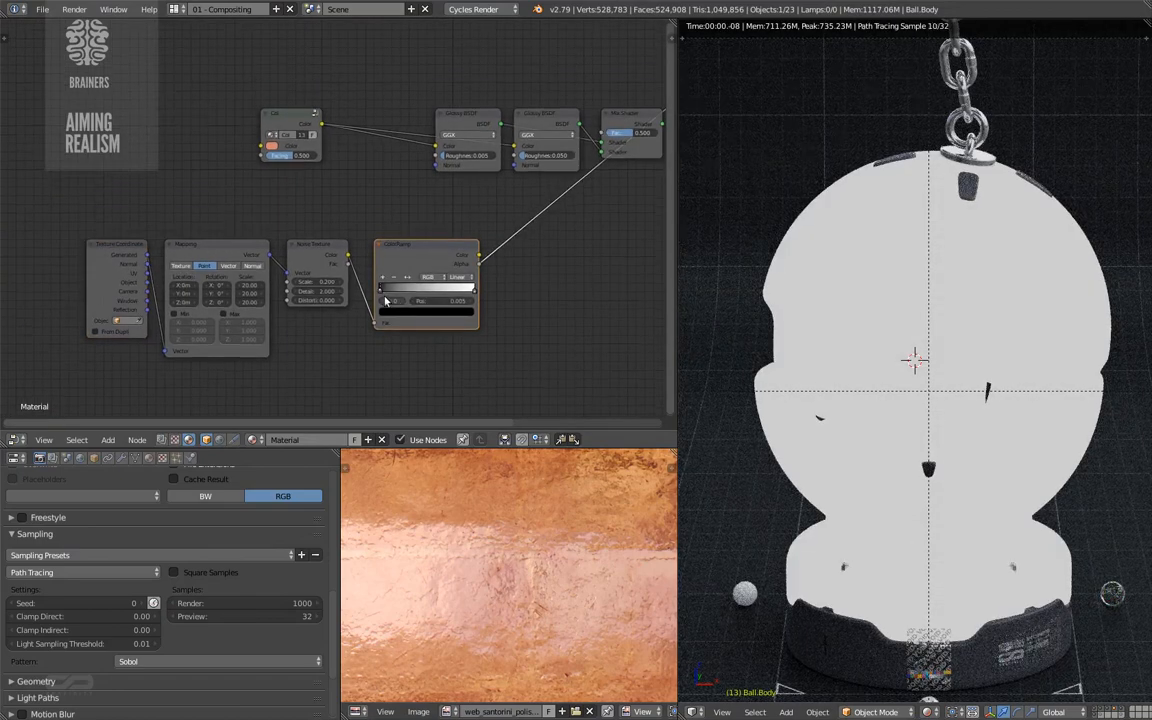
pyautogui.moveTo(381, 290)
pyautogui.mouseDown()
pyautogui.moveTo(434, 290)
pyautogui.moveTo(382, 289)
pyautogui.mouseUp()
# - Add a Bump node beside the ColorRamp and connect the ramp's Color output to the Bump's Height input
pyautogui.moveTo(521, 277); pyautogui.dragTo(419, 303, button='middle')
pyautogui.hotkey('shift', 'a')
pyautogui.moveTo(413, 303)
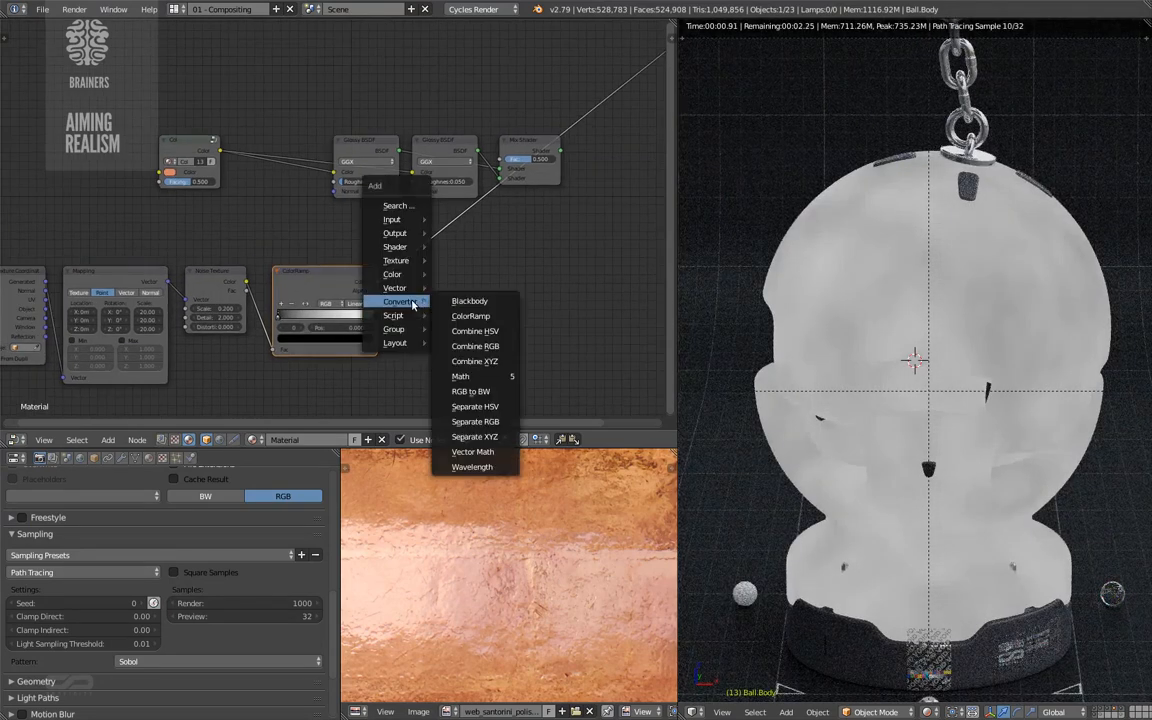
pyautogui.click(463, 286)
pyautogui.click(463, 286)
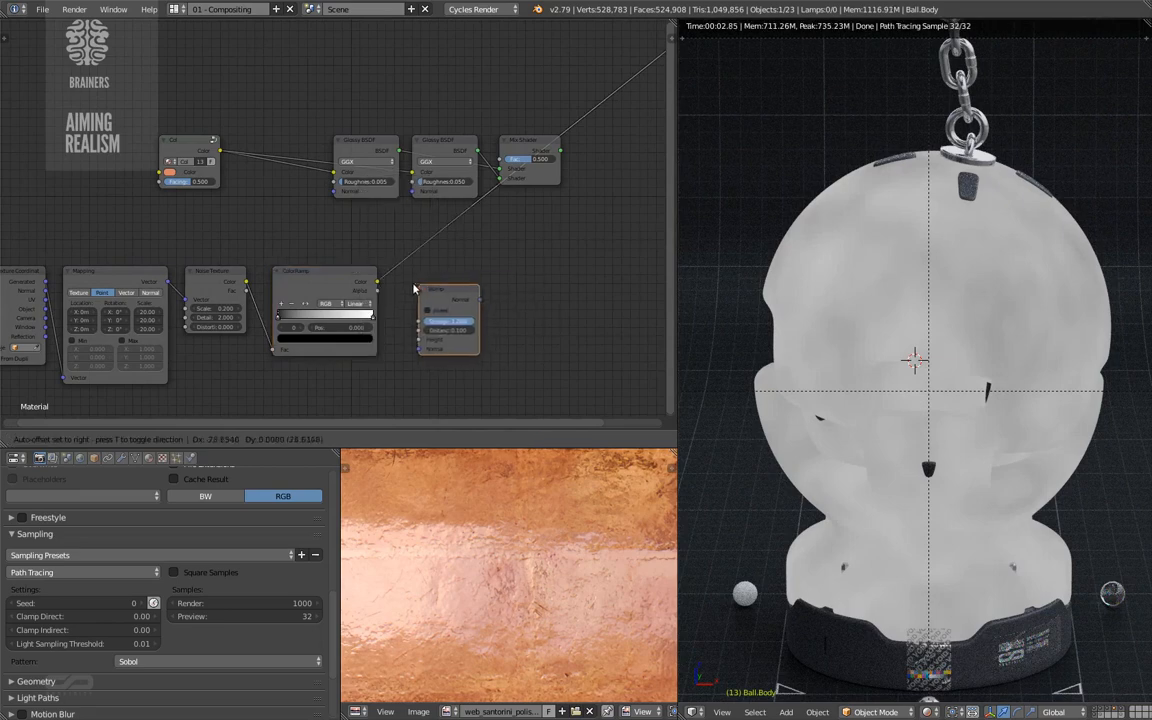
pyautogui.moveTo(378, 282); pyautogui.dragTo(415, 341)
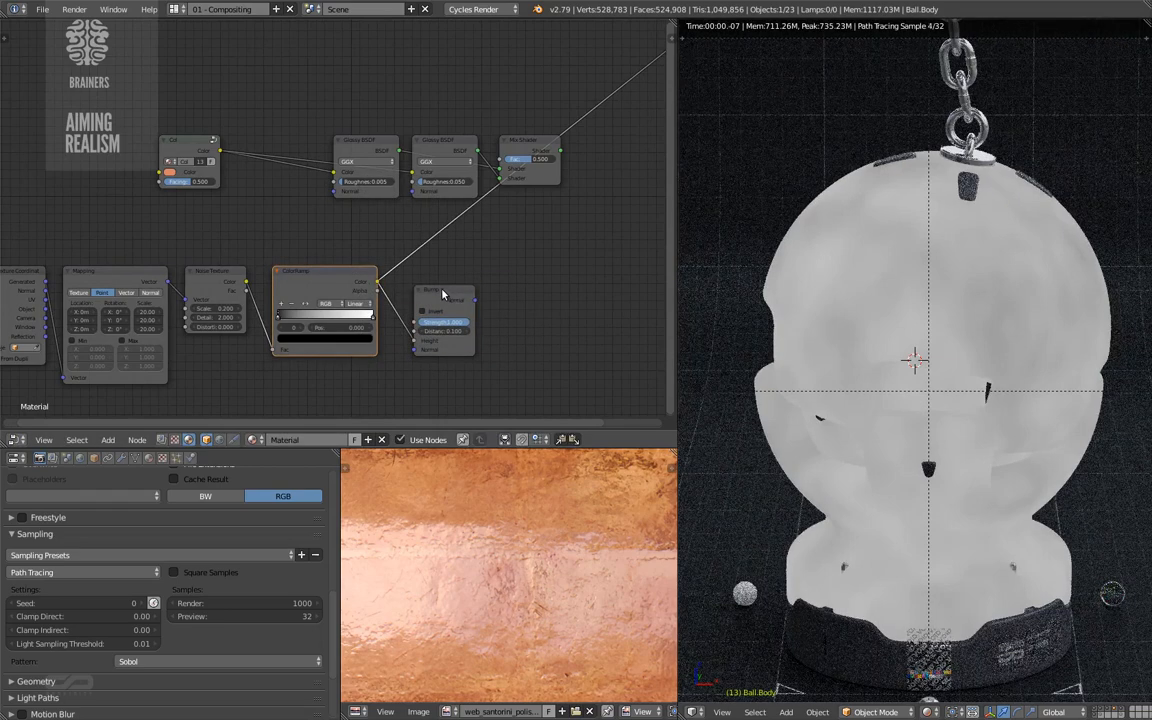
# - Move the Bump node slightly closer to the ColorRamp and preview its Normal output on the ball
pyautogui.moveTo(447, 298); pyautogui.dragTo(435, 290)
pyautogui.moveTo(384, 319); pyautogui.dragTo(404, 320, button='middle')
pyautogui.scroll(3, 402, 321)
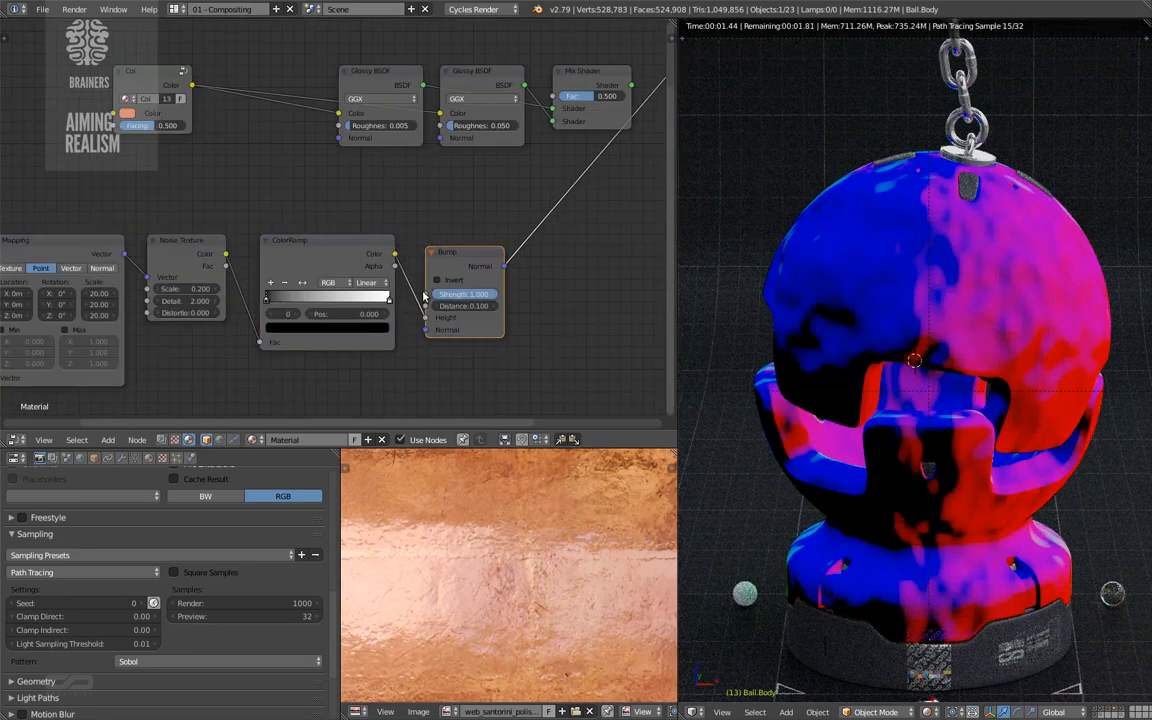
# - Set the Noise Texture's Scale to 0.1
pyautogui.moveTo(296, 346); pyautogui.dragTo(352, 317, button='middle')
pyautogui.scroll(1, 221, 241)
pyautogui.click(278, 237)
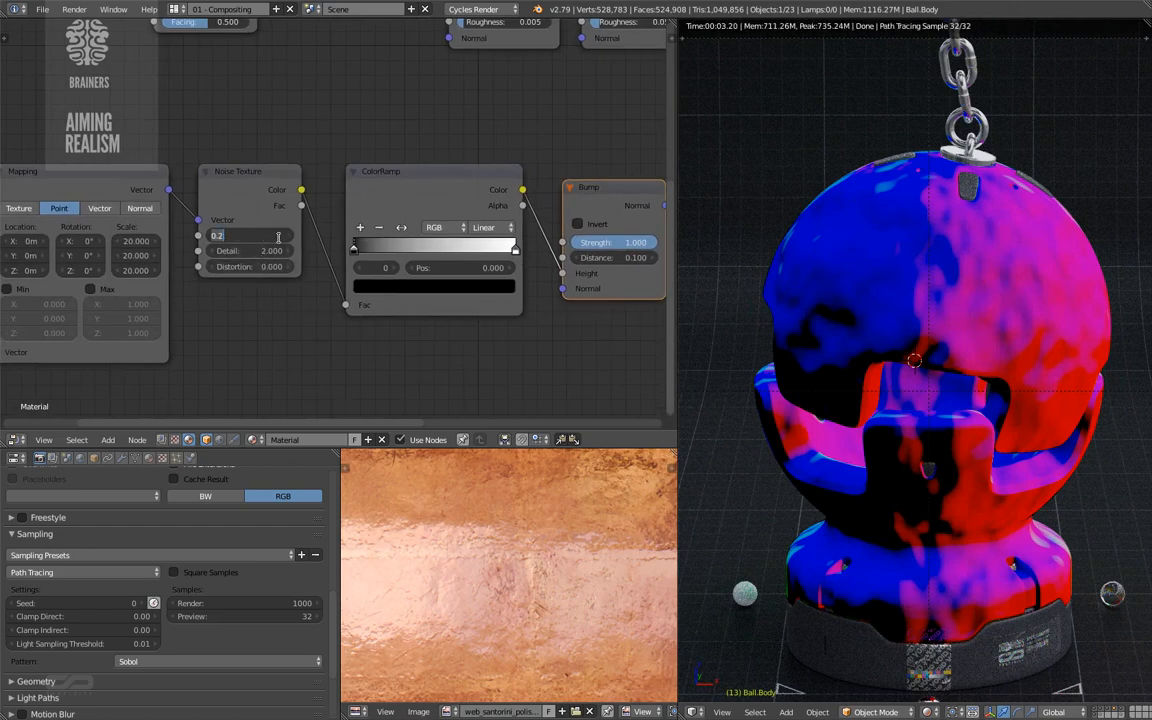
pyautogui.write('0.1')
pyautogui.press('Return')
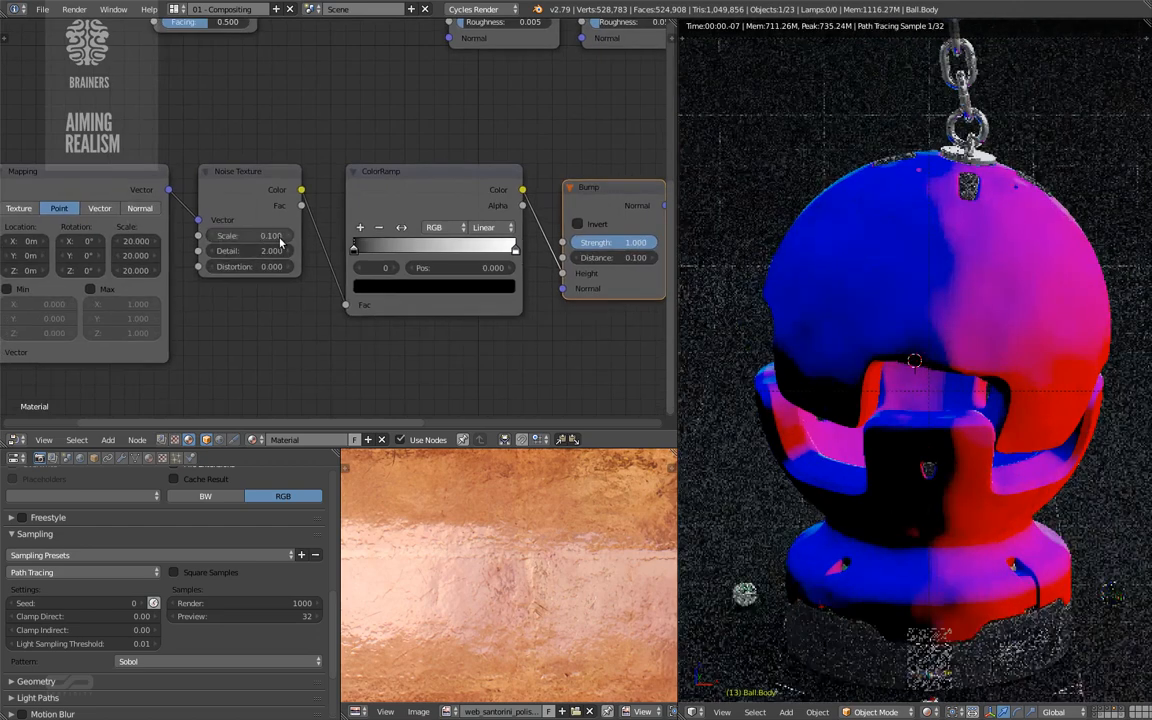
pyautogui.moveTo(339, 272); pyautogui.dragTo(257, 316, button='middle')
pyautogui.moveTo(374, 252); pyautogui.dragTo(275, 291, button='middle')
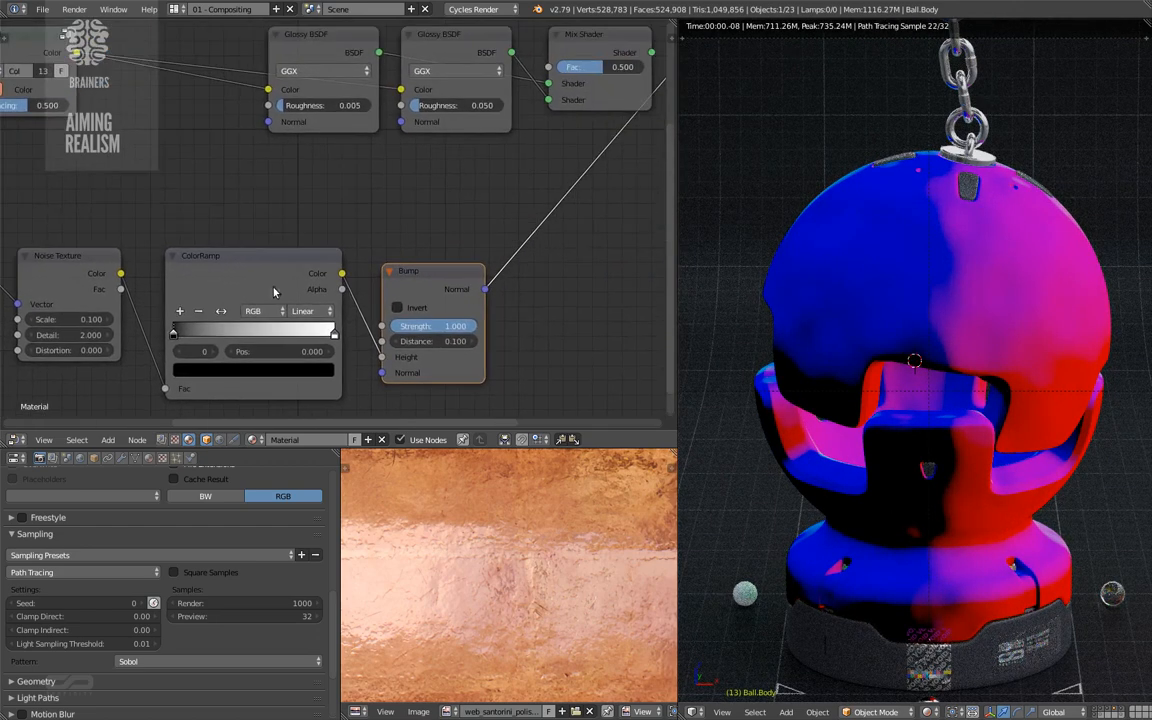
# - Connect the Bump node's Normal output to the Normal inputs of both Glossy BSDF nodes
pyautogui.scroll(-2, 270, 288)
pyautogui.moveTo(461, 290); pyautogui.dragTo(274, 145)
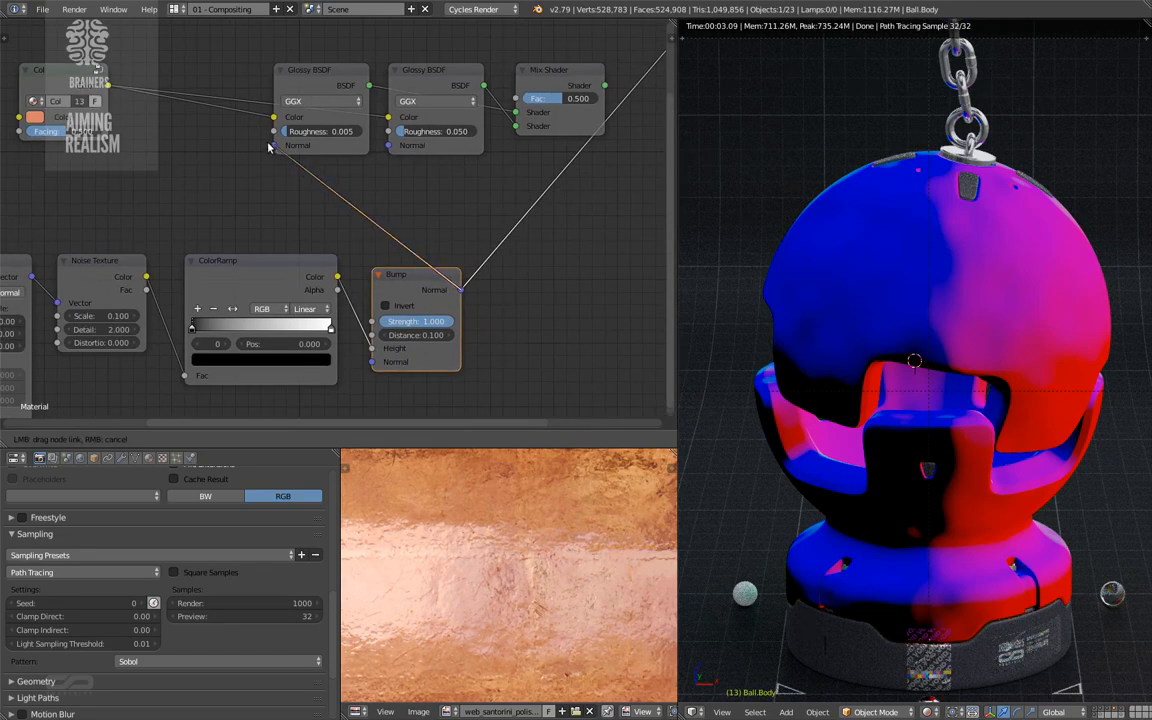
pyautogui.moveTo(462, 290); pyautogui.dragTo(388, 146)
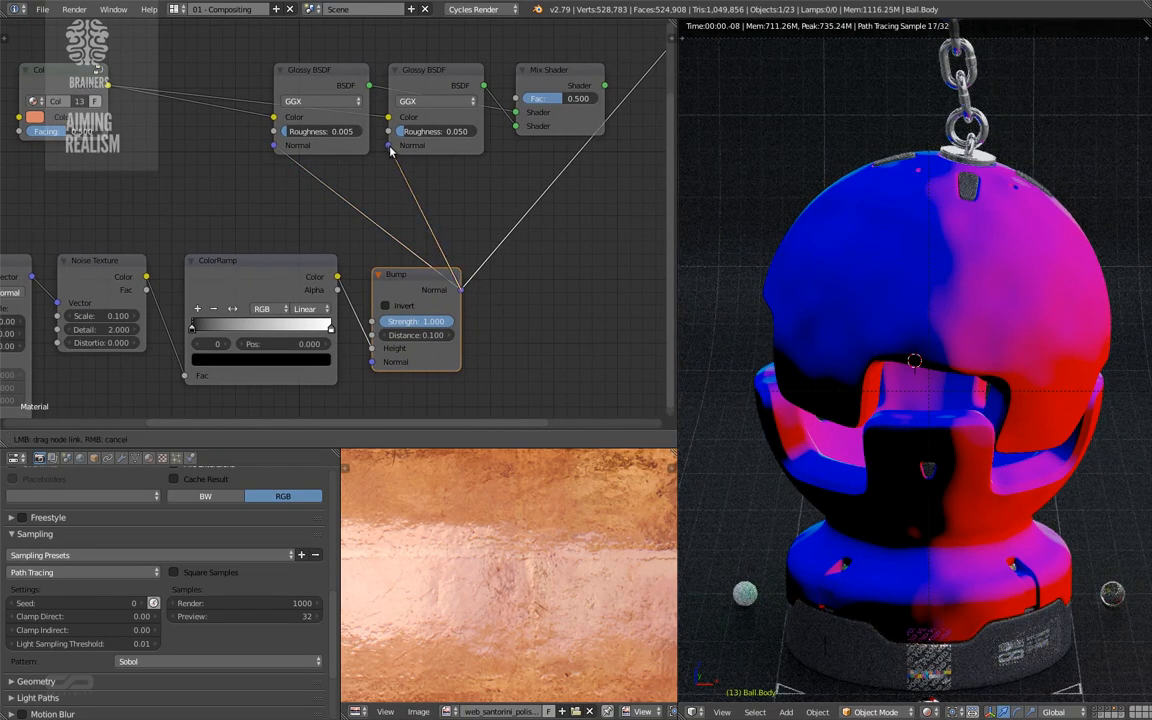
pyautogui.scroll(-2, 364, 205)
# - Select the whole bump texture node chain and shift it away from the Glossy shaders
pyautogui.moveTo(360, 275); pyautogui.dragTo(480, 212, button='middle')
pyautogui.scroll(-1, 480, 212)
pyautogui.press('b')
pyautogui.moveTo(113, 340); pyautogui.dragTo(508, 218)
pyautogui.press('g')
pyautogui.moveTo(444, 245); pyautogui.dragTo(397, 233)
pyautogui.click(397, 230)
# - Preview the Mix Shader on the ball and compare the bumped copper with the reference photo
pyautogui.moveTo(425, 225)
pyautogui.mouseDown(button='middle')
pyautogui.moveTo(479, 243)
pyautogui.moveTo(434, 246)
pyautogui.mouseUp(button='middle')
pyautogui.keyDown('ctrl'); pyautogui.keyDown('shift'); pyautogui.click(630, 160); pyautogui.keyUp('shift'); pyautogui.keyUp('ctrl')
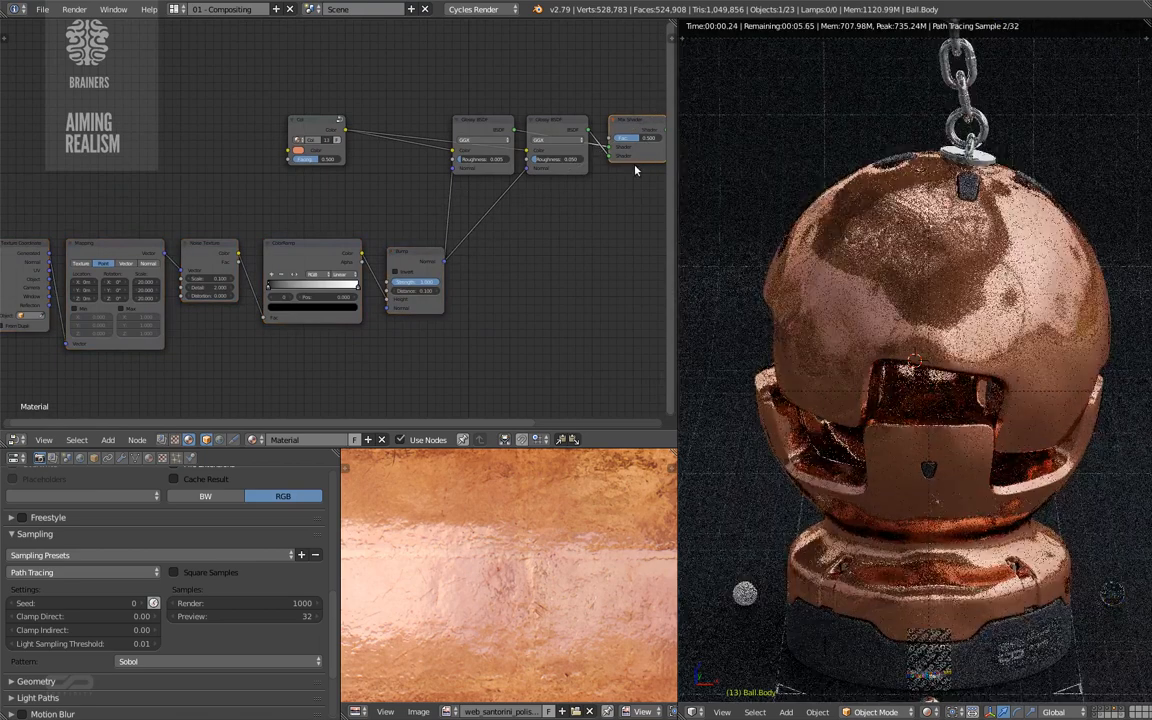
pyautogui.moveTo(631, 168); pyautogui.dragTo(590, 187, button='middle')
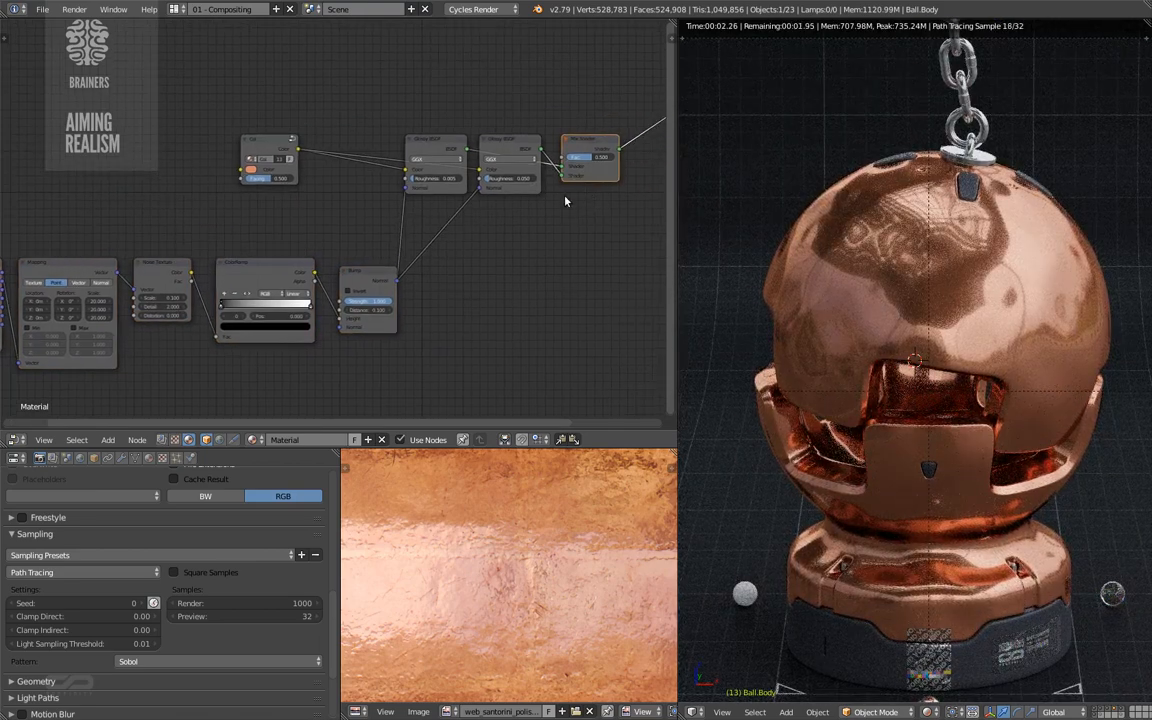
pyautogui.moveTo(501, 558); pyautogui.dragTo(529, 538, button='middle')
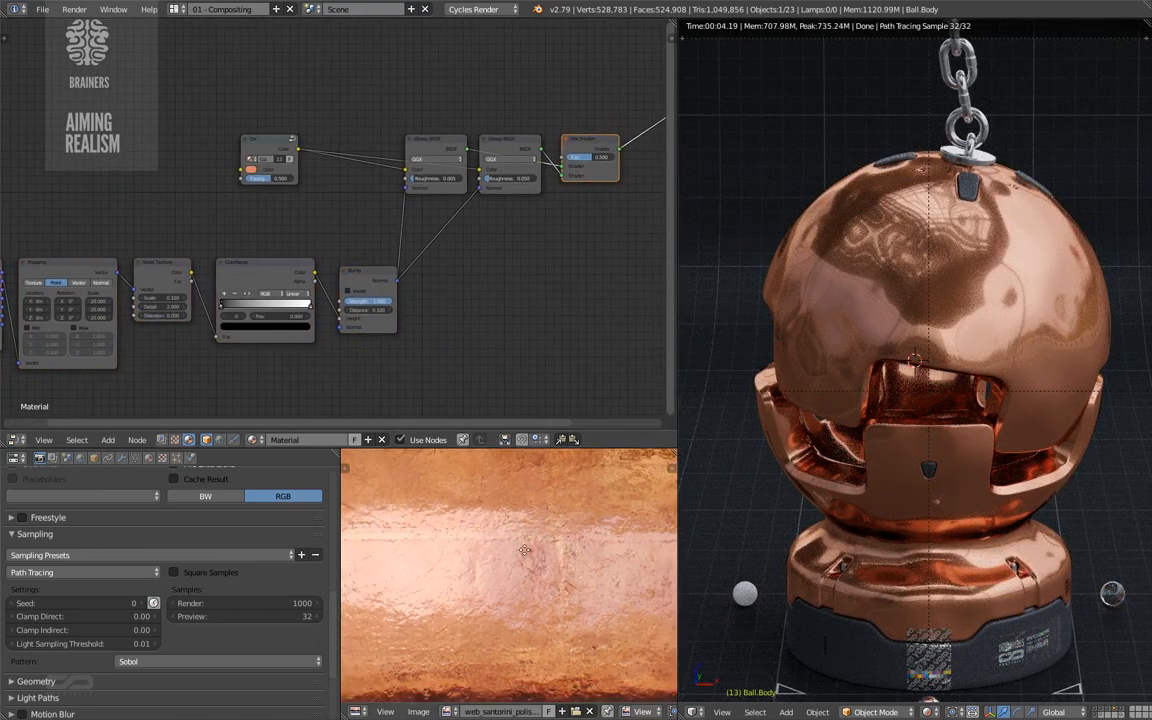
pyautogui.scroll(-1, 527, 535)
# - Set the Noise Texture's Scale to 0.05
pyautogui.moveTo(383, 255); pyautogui.dragTo(508, 250, button='middle')
pyautogui.scroll(5, 311, 307)
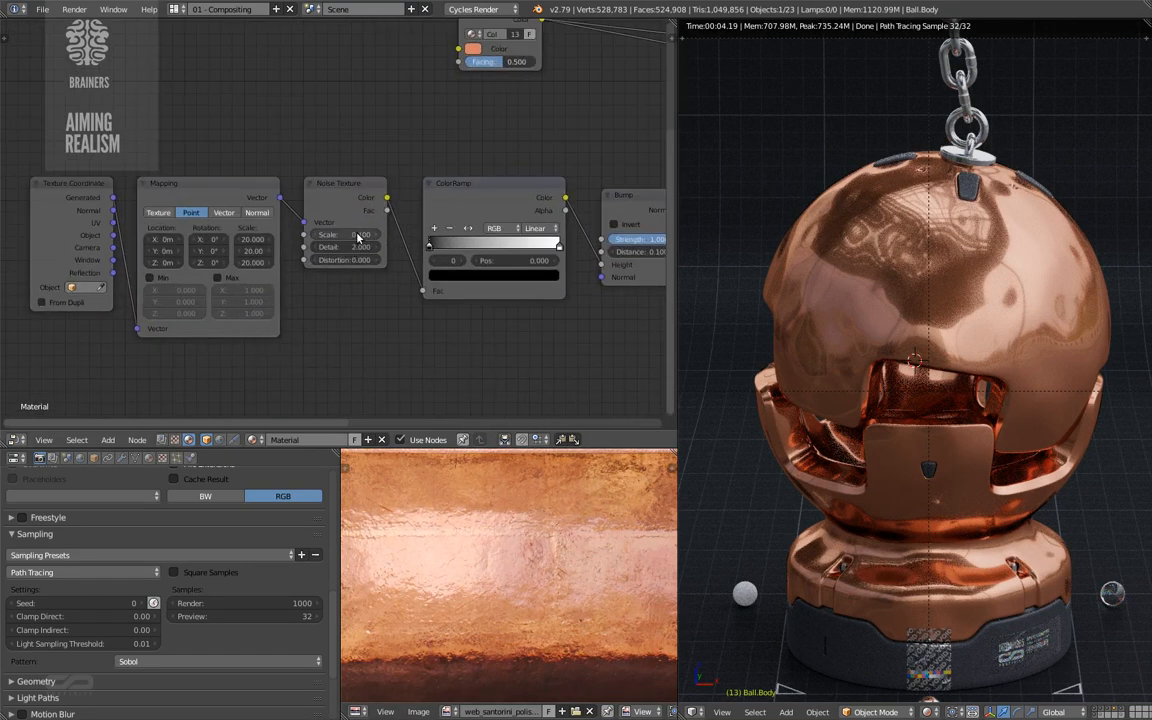
pyautogui.doubleClick(366, 236)
pyautogui.write('05')
pyautogui.press('Return')
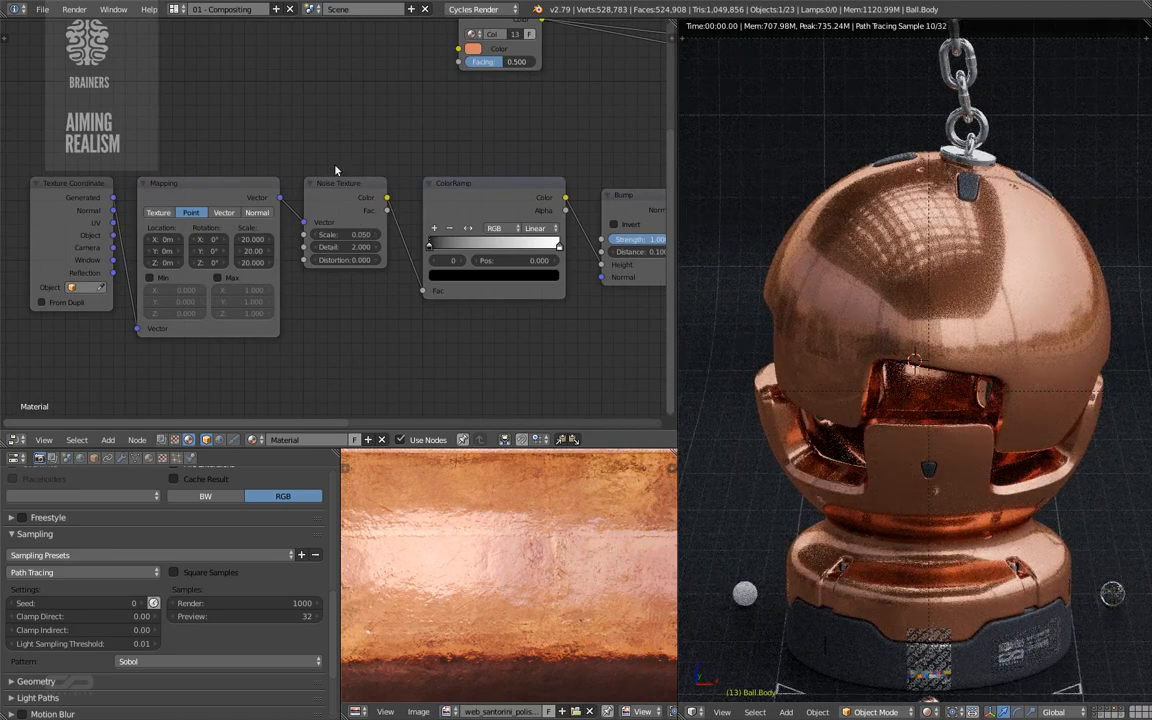
# - Set the Noise Texture's Scale to 0.08
pyautogui.scroll(1, 376, 204)
pyautogui.doubleClick(369, 249)
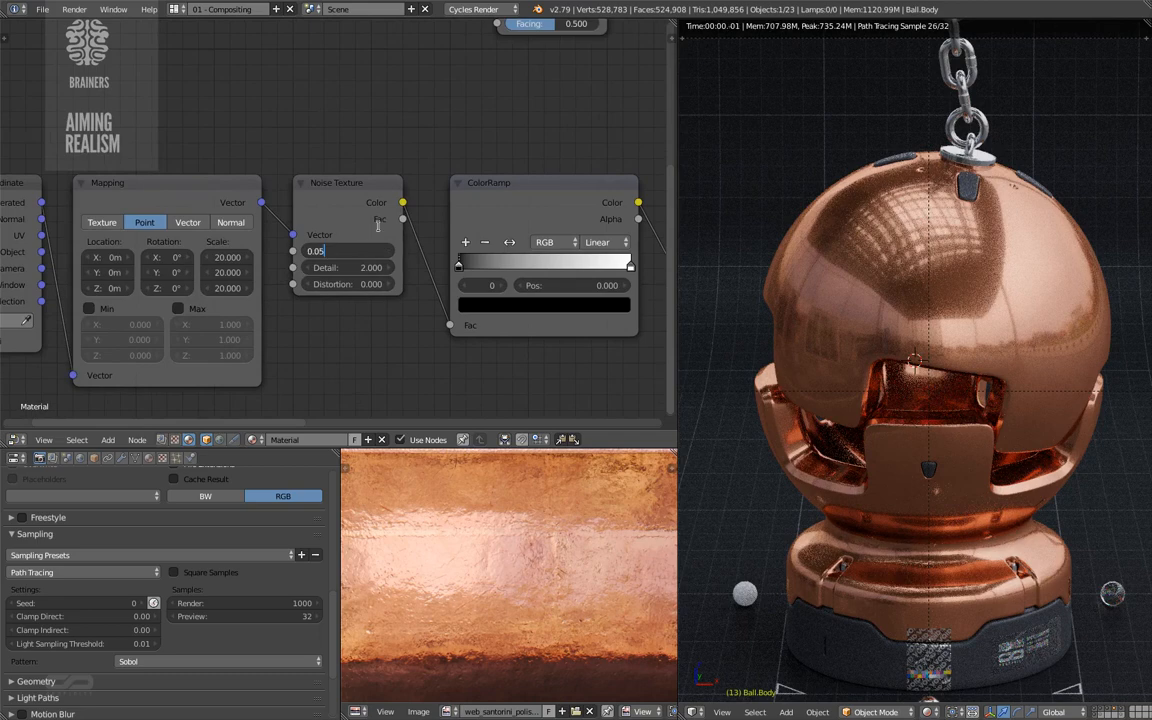
pyautogui.write('8')
pyautogui.press('Return')
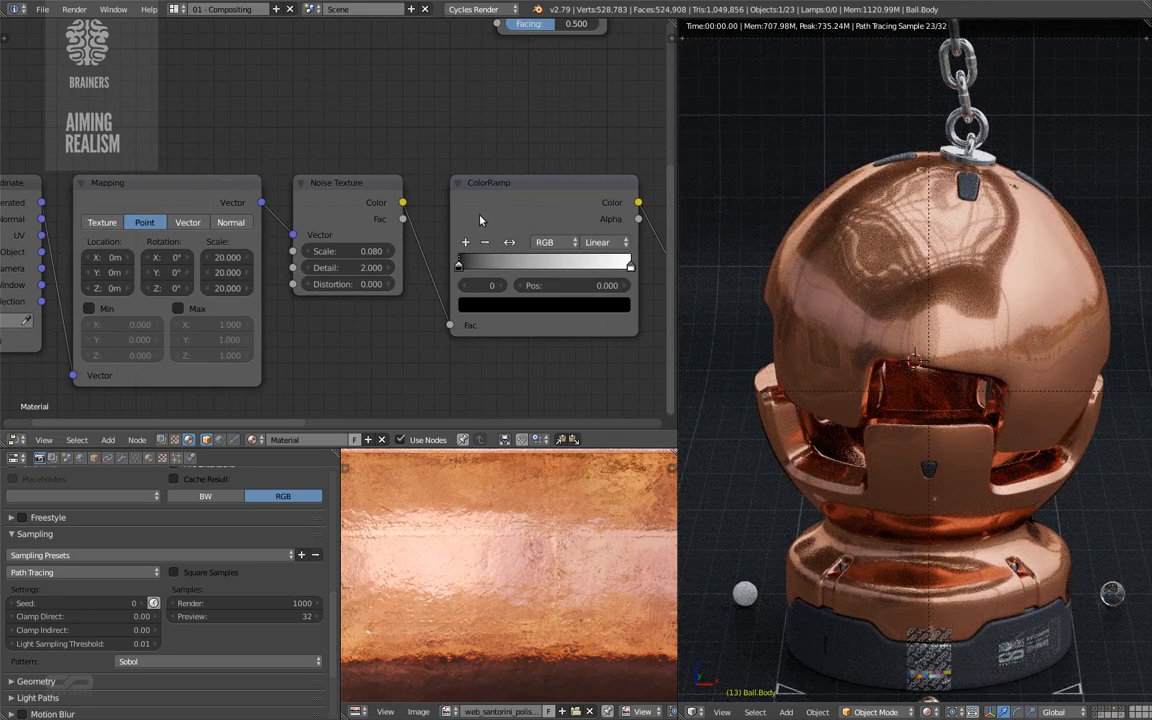
# - Examine the uneven reflections across the copper bathtub reference and review the noise and bump node settings against it
pyautogui.scroll(-3, 489, 532)
pyautogui.moveTo(502, 553); pyautogui.dragTo(594, 564, button='middle')
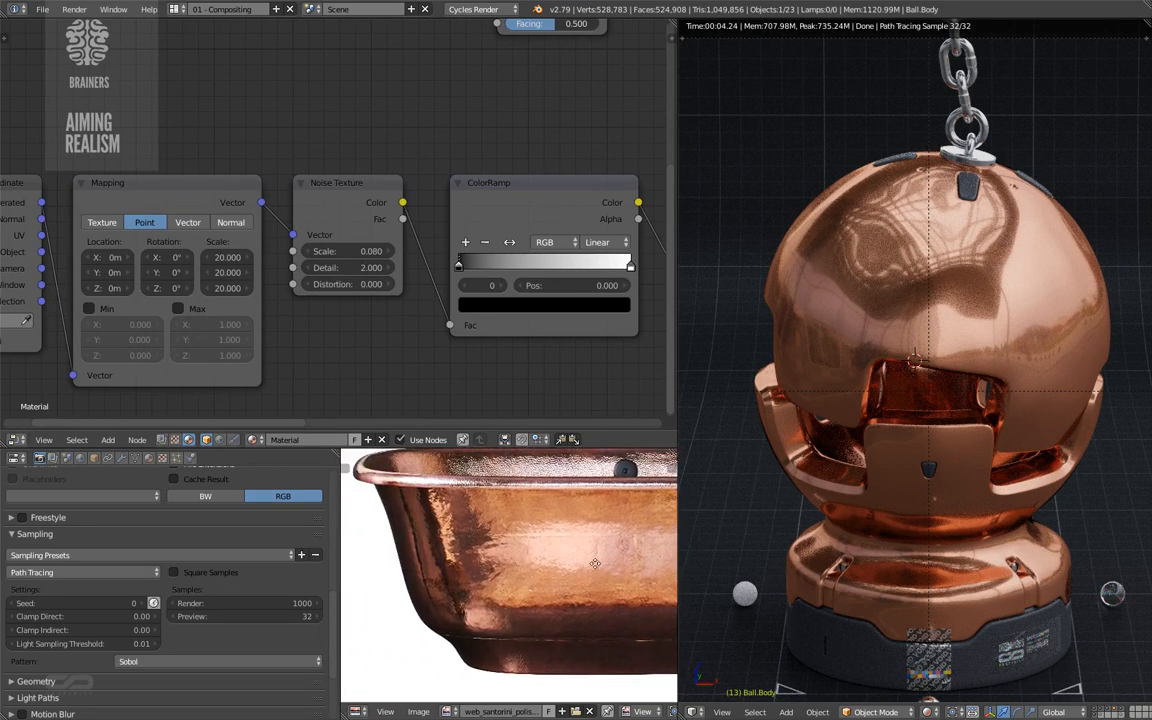
pyautogui.scroll(5, 592, 540)
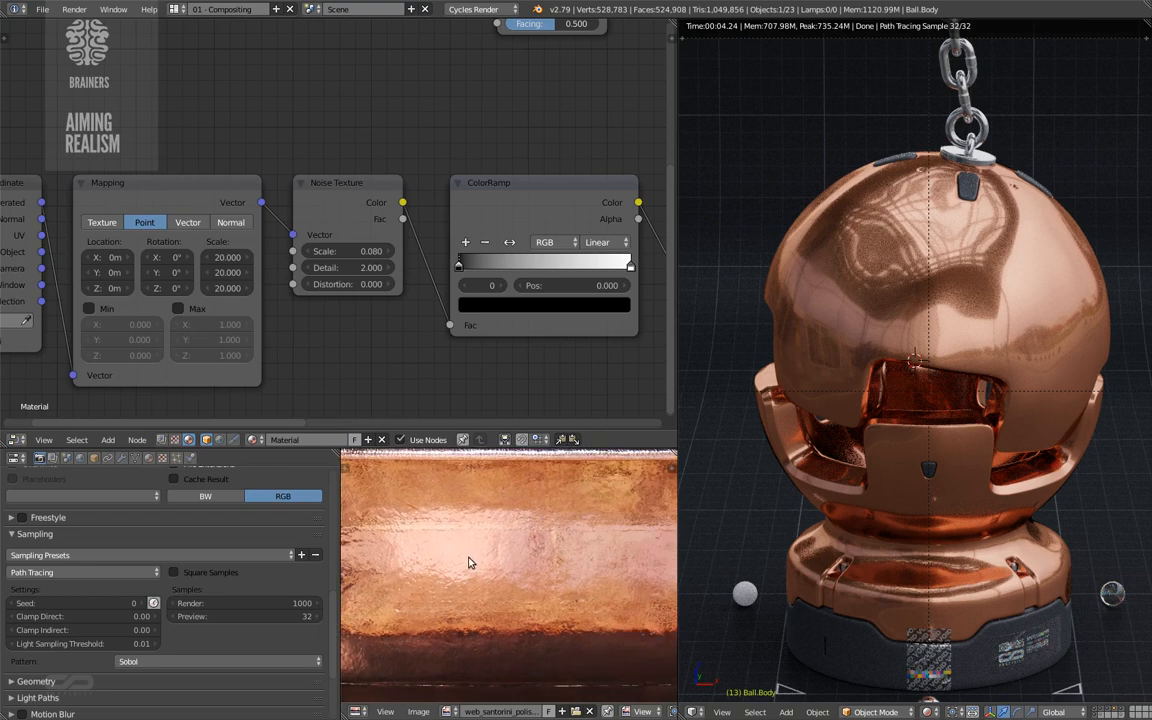
pyautogui.moveTo(503, 572); pyautogui.dragTo(626, 567)
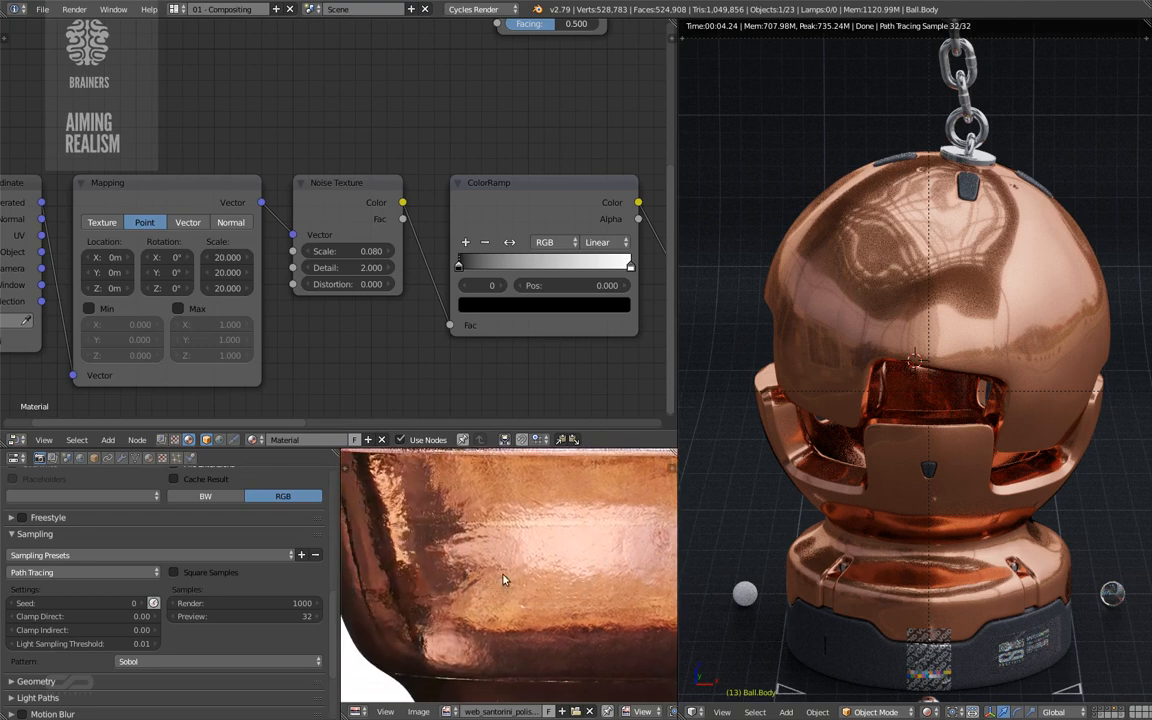
pyautogui.moveTo(487, 583); pyautogui.dragTo(205, 577, button='middle')
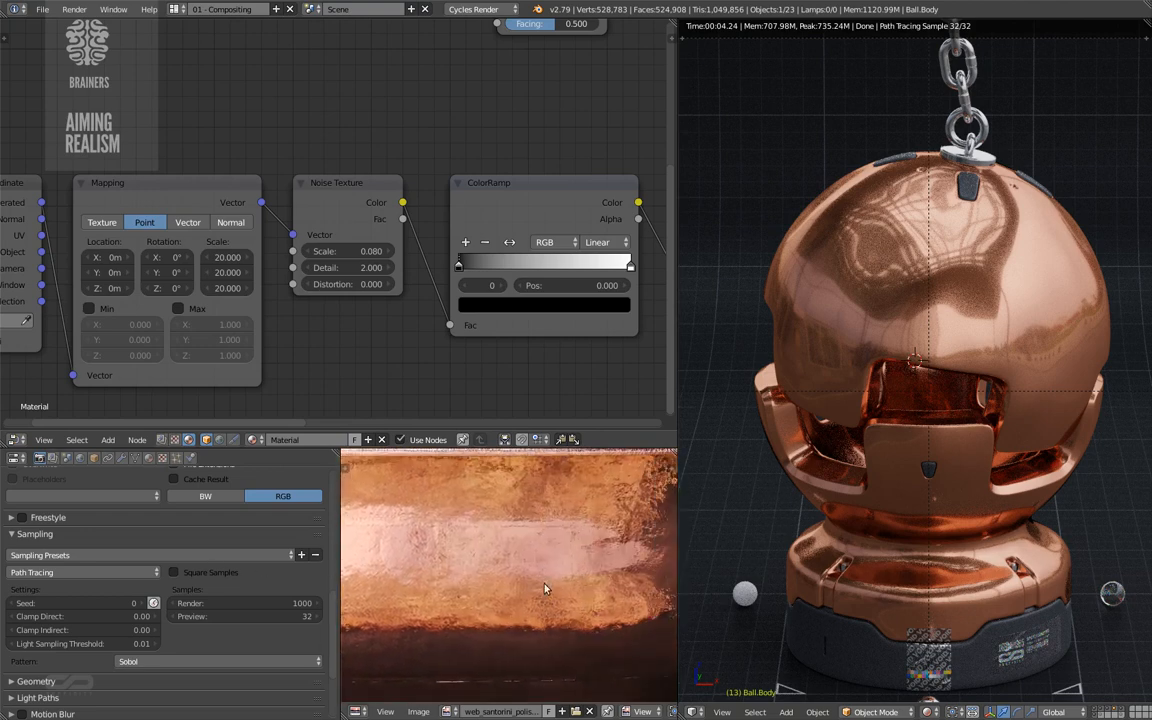
pyautogui.moveTo(346, 247); pyautogui.dragTo(369, 208, button='middle')
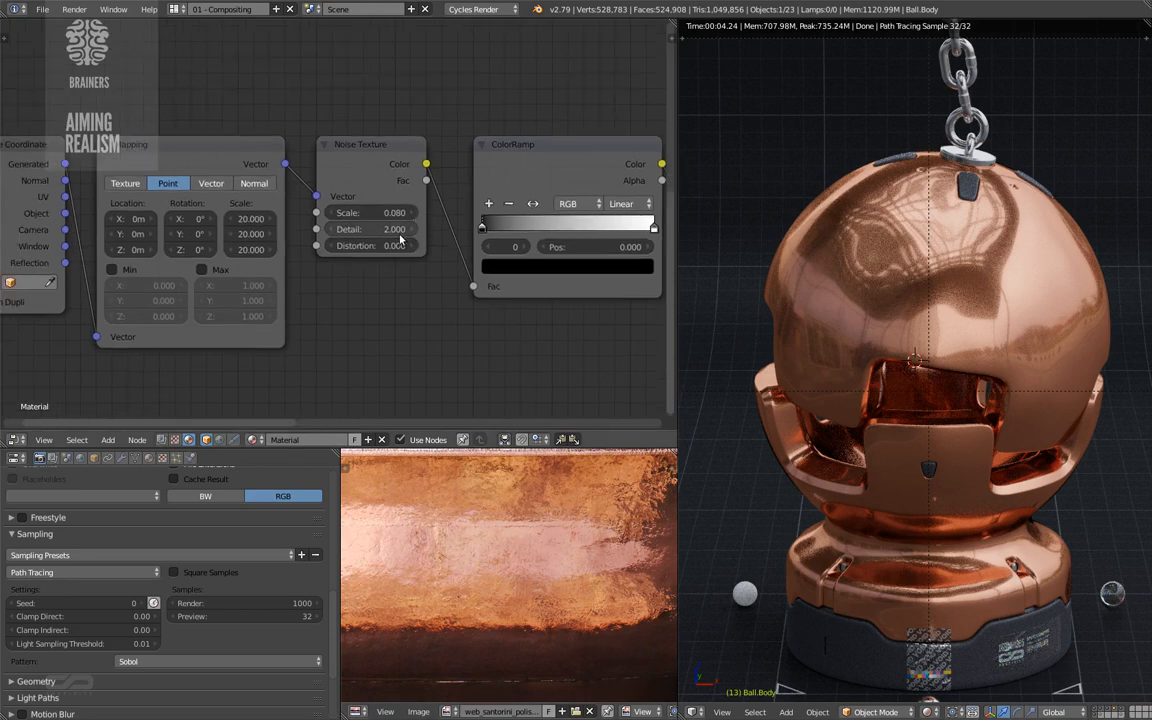
pyautogui.scroll(-3, 397, 227)
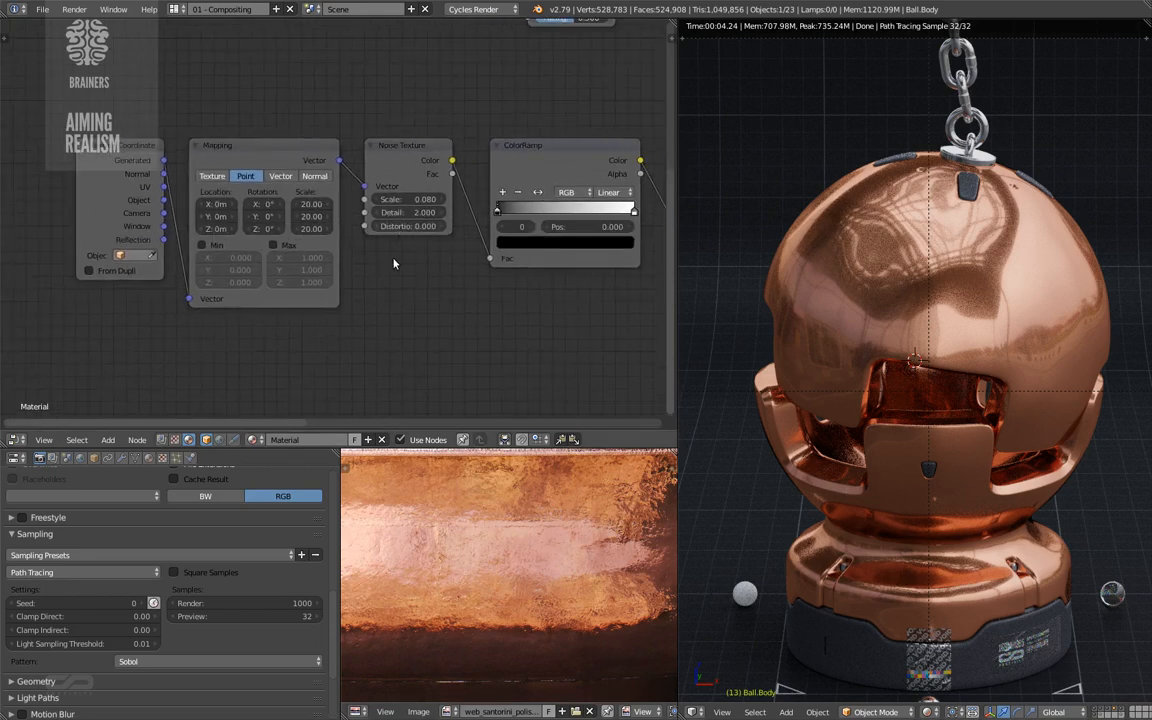
pyautogui.moveTo(394, 263); pyautogui.dragTo(381, 249, button='middle')
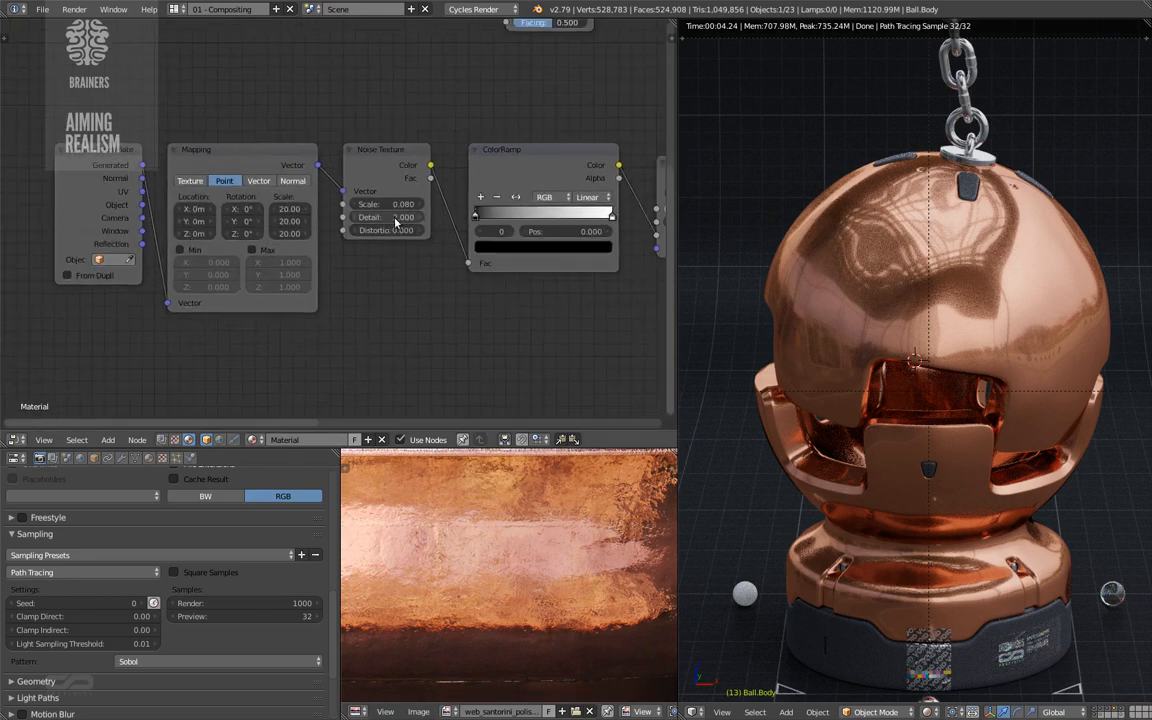
pyautogui.moveTo(420, 269); pyautogui.dragTo(414, 272, button='middle')
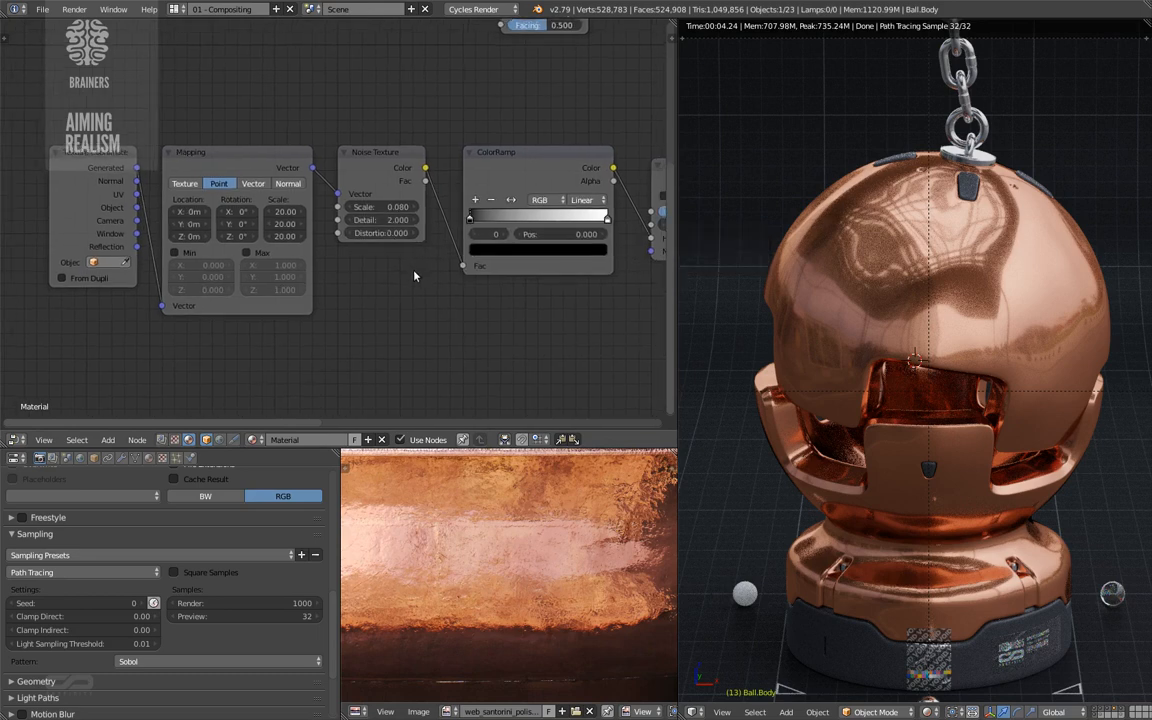
pyautogui.moveTo(442, 229)
pyautogui.mouseDown(button='middle')
pyautogui.moveTo(331, 242)
pyautogui.moveTo(412, 242)
pyautogui.mouseUp(button='middle')
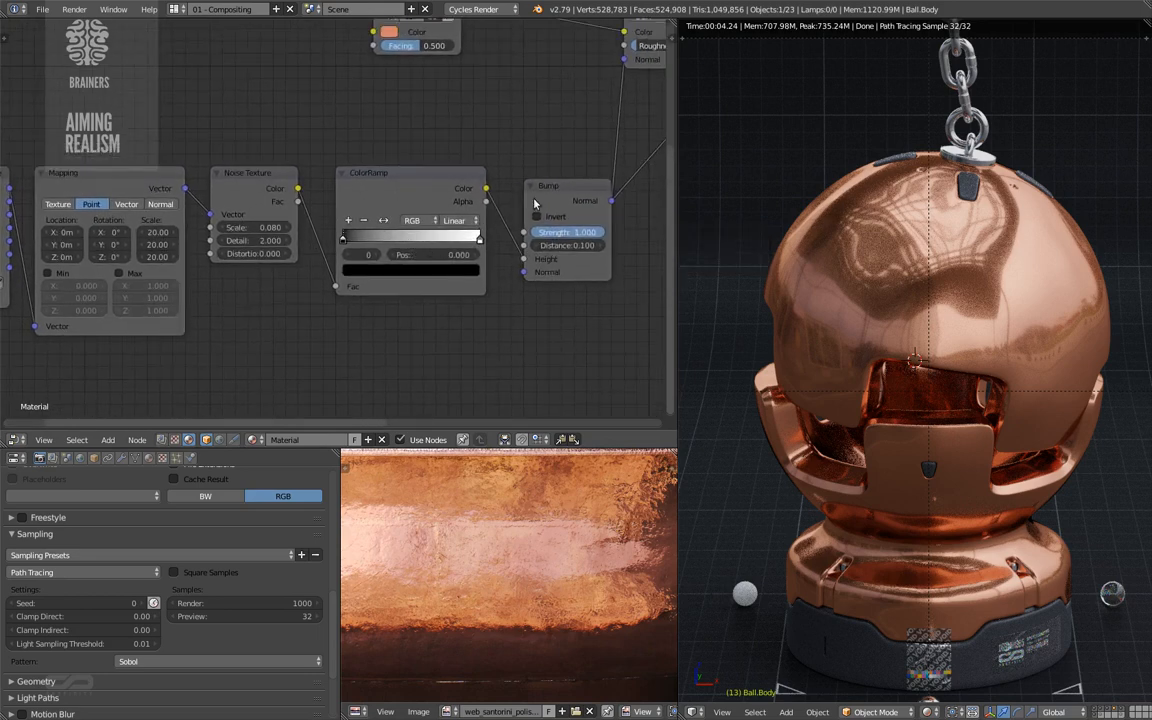
# - Preview the Bump node's output on the ball and return the preview to the Mix Shader
pyautogui.click(576, 240)
pyautogui.keyDown('ctrl'); pyautogui.keyDown('shift'); pyautogui.click(576, 200); pyautogui.keyUp('shift'); pyautogui.keyUp('ctrl')
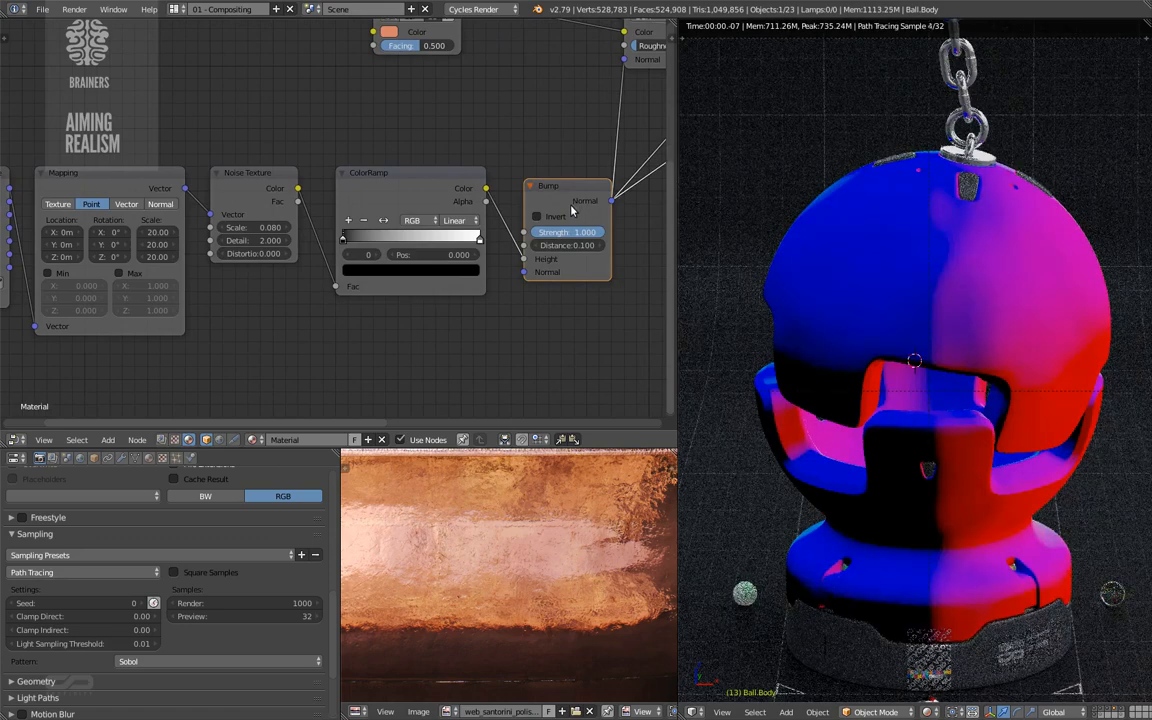
pyautogui.moveTo(521, 245); pyautogui.dragTo(498, 267, button='middle')
pyautogui.scroll(-2, 498, 267)
pyautogui.moveTo(611, 158); pyautogui.dragTo(550, 219, button='middle')
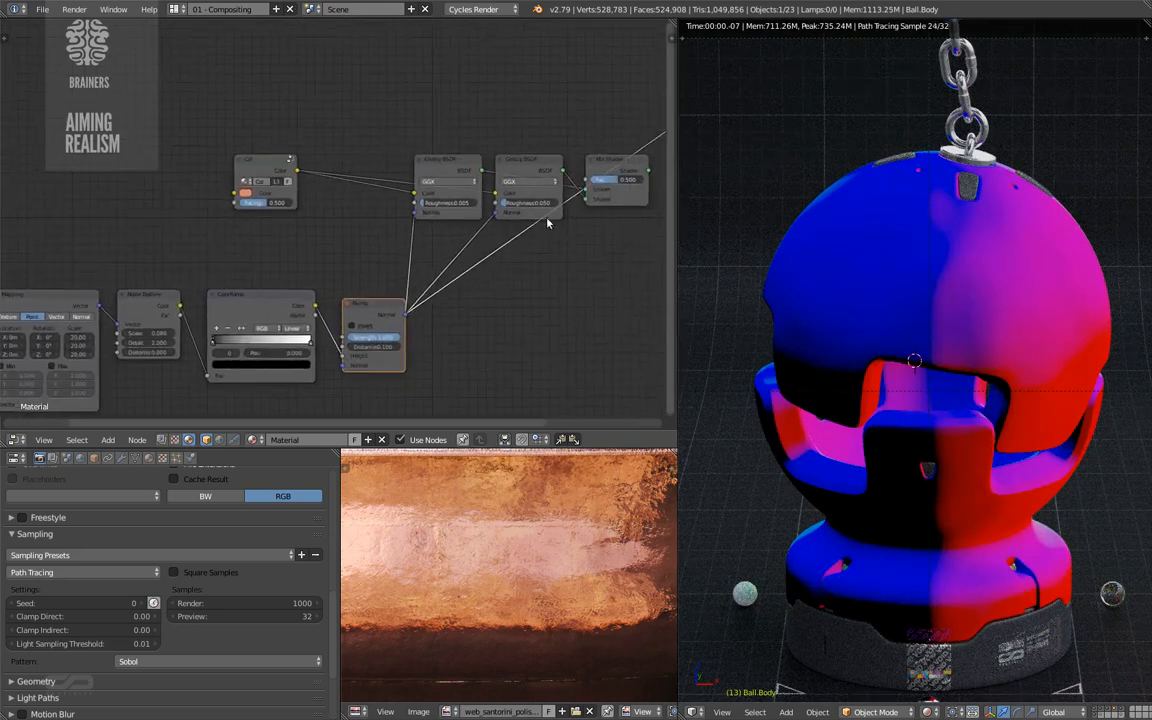
pyautogui.keyDown('ctrl'); pyautogui.keyDown('shift'); pyautogui.click(628, 170); pyautogui.keyUp('shift'); pyautogui.keyUp('ctrl')
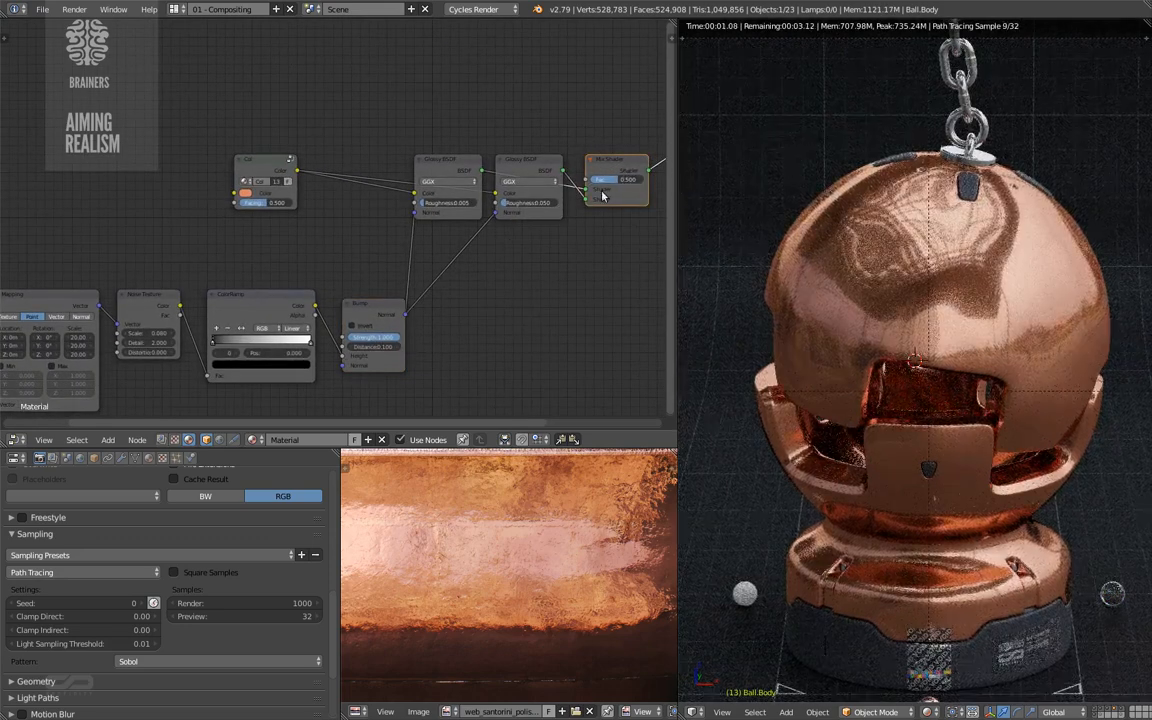
# - Move the Texture Coordinate and Mapping nodes away from the Noise Texture to free space between them
pyautogui.moveTo(266, 279); pyautogui.dragTo(550, 213, button='middle')
pyautogui.click(377, 220)
pyautogui.keyDown('shift'); pyautogui.click(269, 225); pyautogui.keyUp('shift')
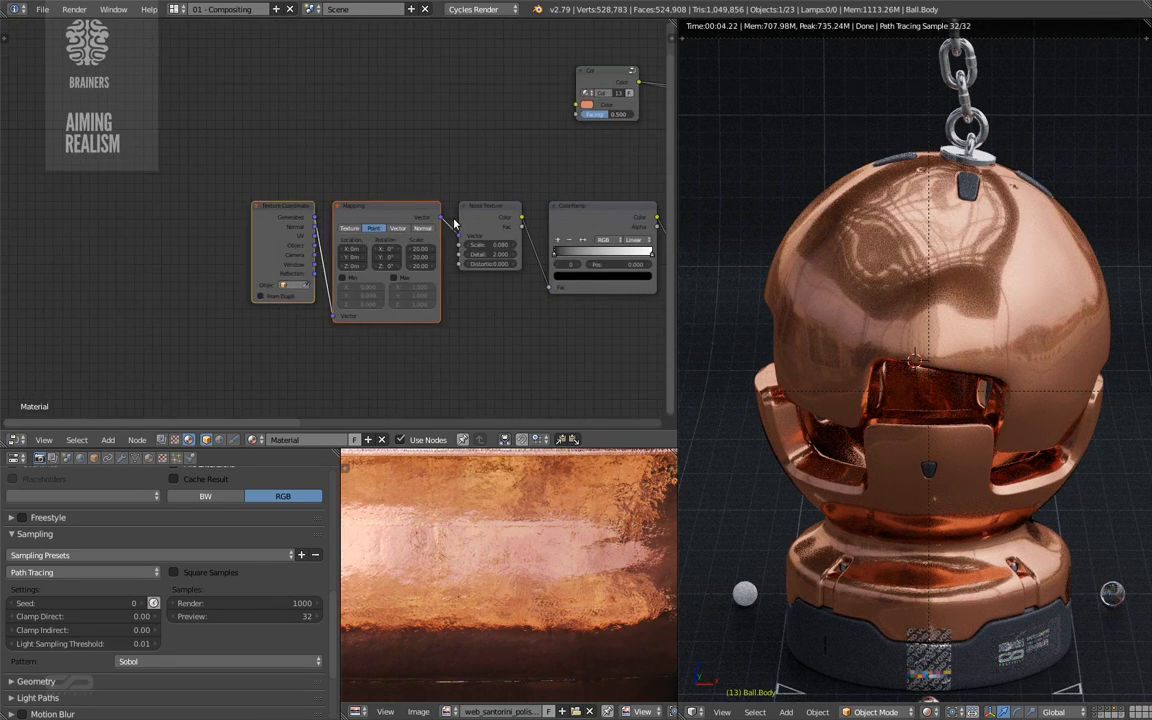
pyautogui.press('g')
pyautogui.click(318, 223)
pyautogui.scroll(1, 408, 245)
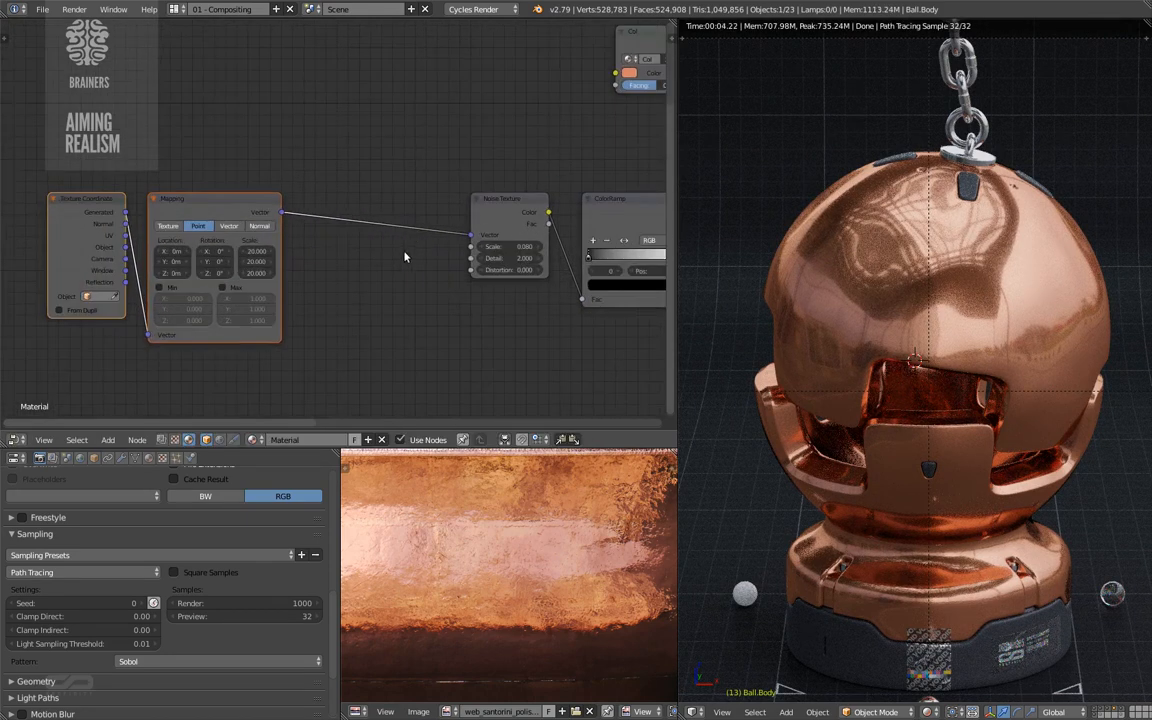
# - Add a Math node between the Mapping and Noise Texture nodes, with its values set to 0.08 and 1
pyautogui.scroll(2, 403, 245)
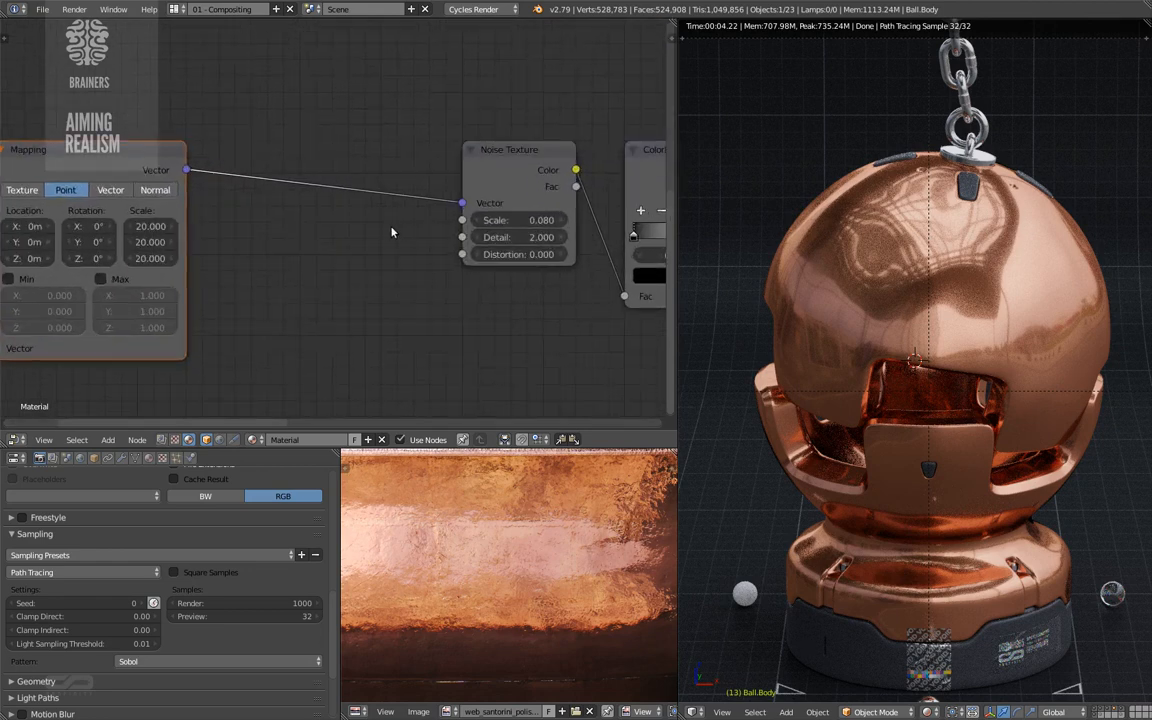
pyautogui.hotkey('shift', 'a')
pyautogui.click(351, 233)
pyautogui.moveTo(403, 247); pyautogui.dragTo(504, 228)
pyautogui.click(504, 226)
pyautogui.click(478, 290)
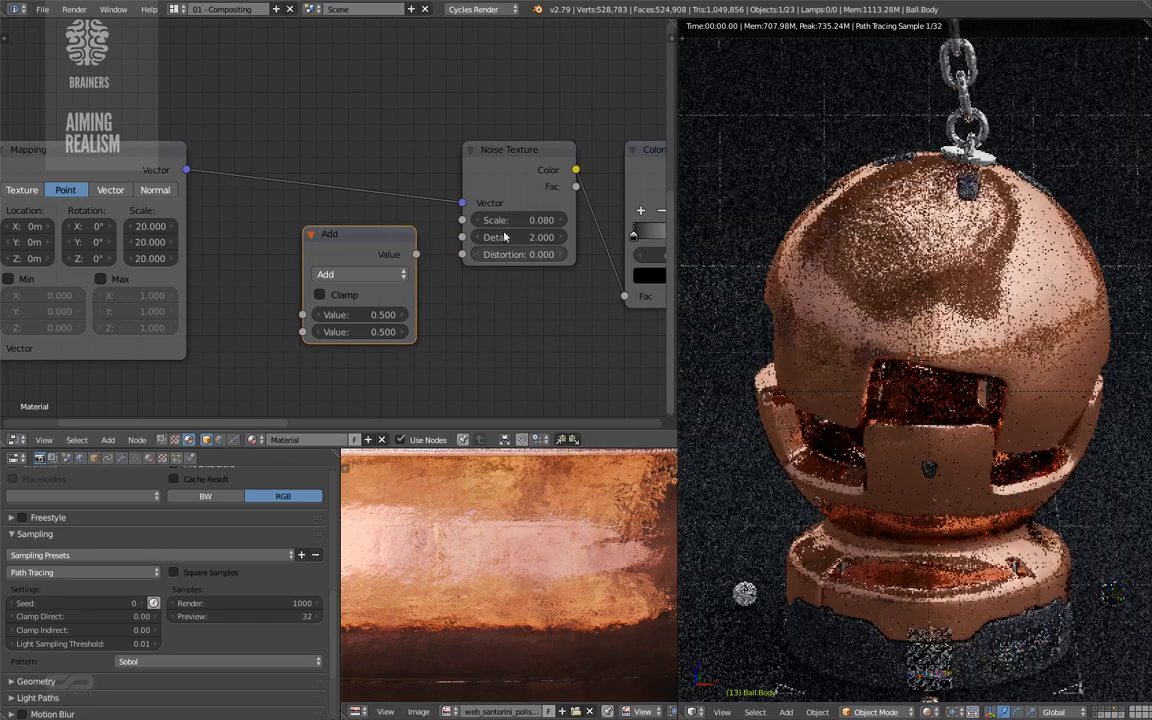
pyautogui.write('0.080')
pyautogui.click(375, 334)
pyautogui.write('1')
pyautogui.press('Return')
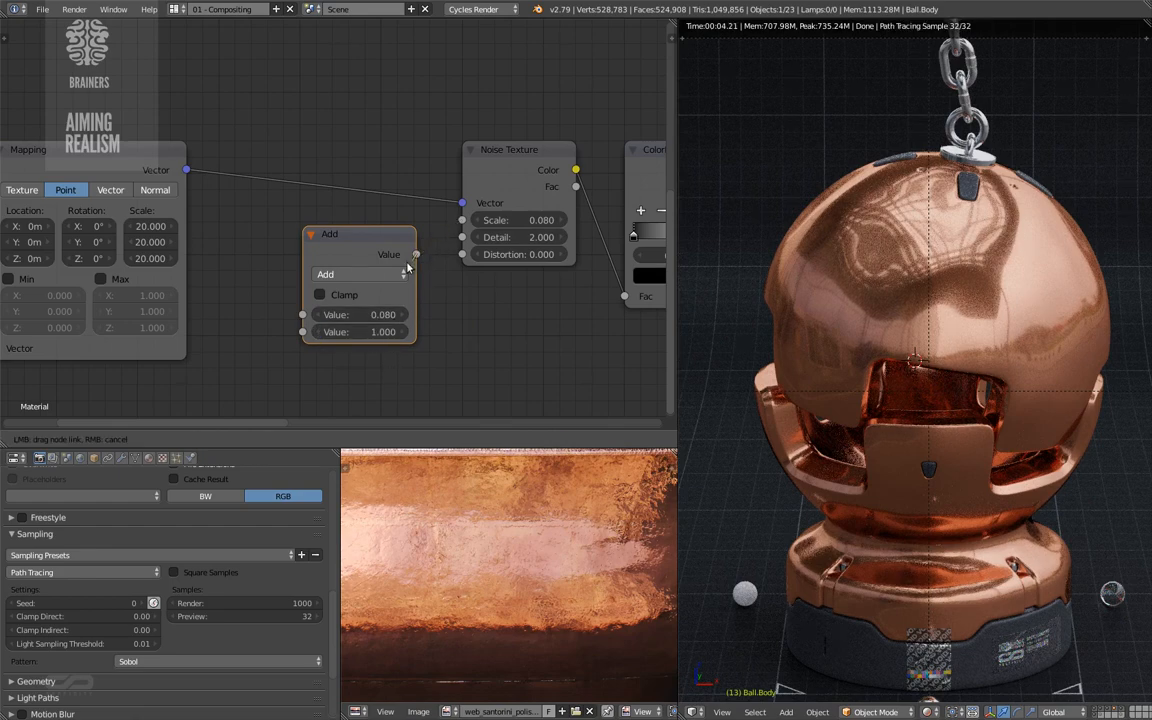
# - Change the Math node to Multiply, connect it to the Noise Texture's Scale, and place it right beside that node
pyautogui.click(368, 274)
pyautogui.click(334, 329)
pyautogui.moveTo(462, 220); pyautogui.dragTo(415, 255)
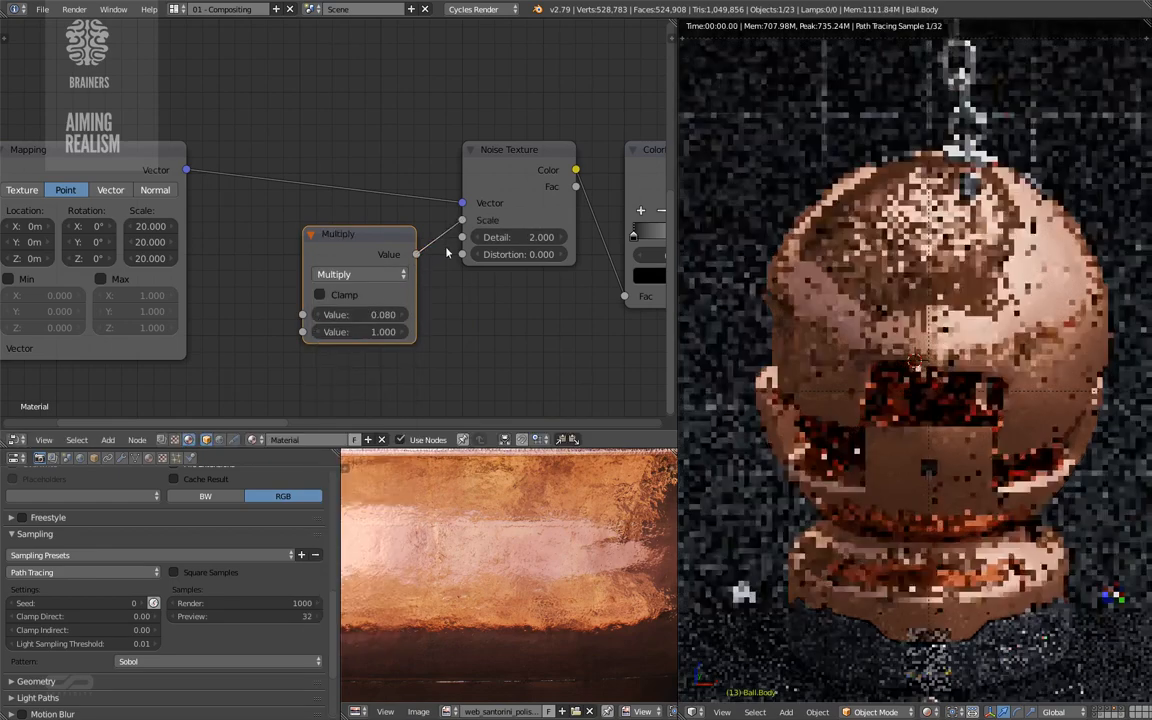
pyautogui.moveTo(389, 235); pyautogui.dragTo(393, 273, button='middle')
pyautogui.moveTo(383, 276); pyautogui.dragTo(398, 199)
pyautogui.scroll(-3, 398, 204)
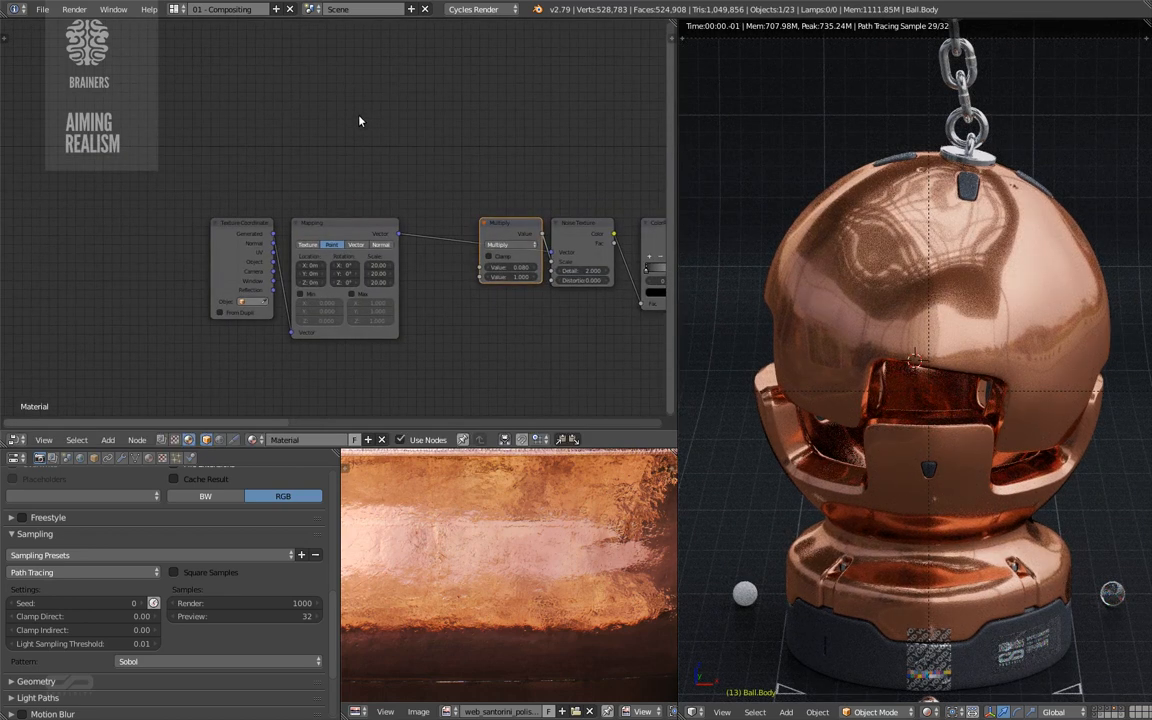
# - Add a Value node set to 1, connect it to the Multiply node's second value, and place it above the texture nodes
pyautogui.hotkey('shift', 'a')
pyautogui.moveTo(330, 49)
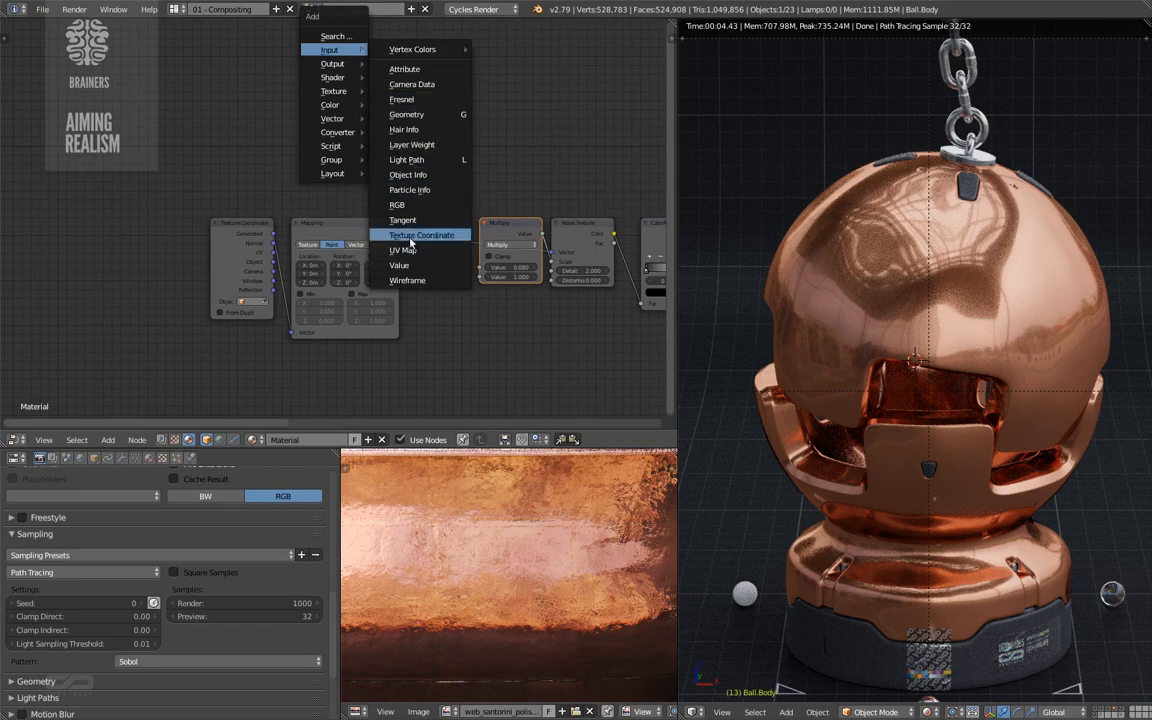
pyautogui.click(399, 265)
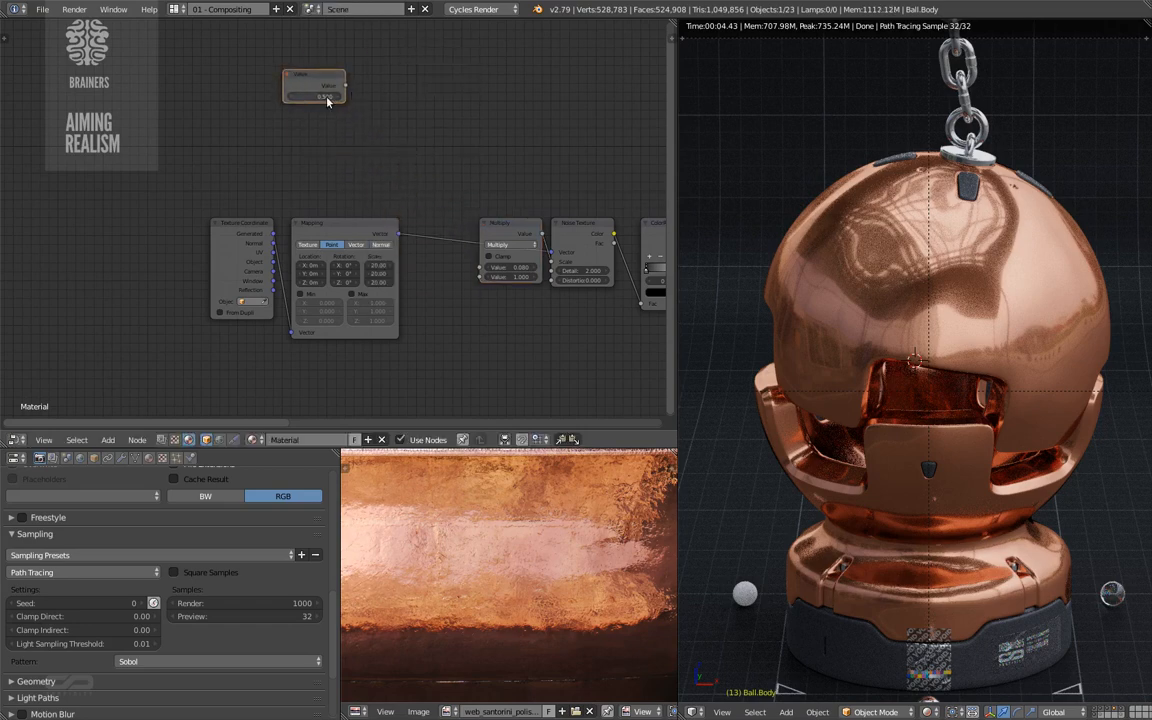
pyautogui.moveTo(346, 96); pyautogui.dragTo(481, 276)
pyautogui.moveTo(305, 80); pyautogui.dragTo(218, 47)
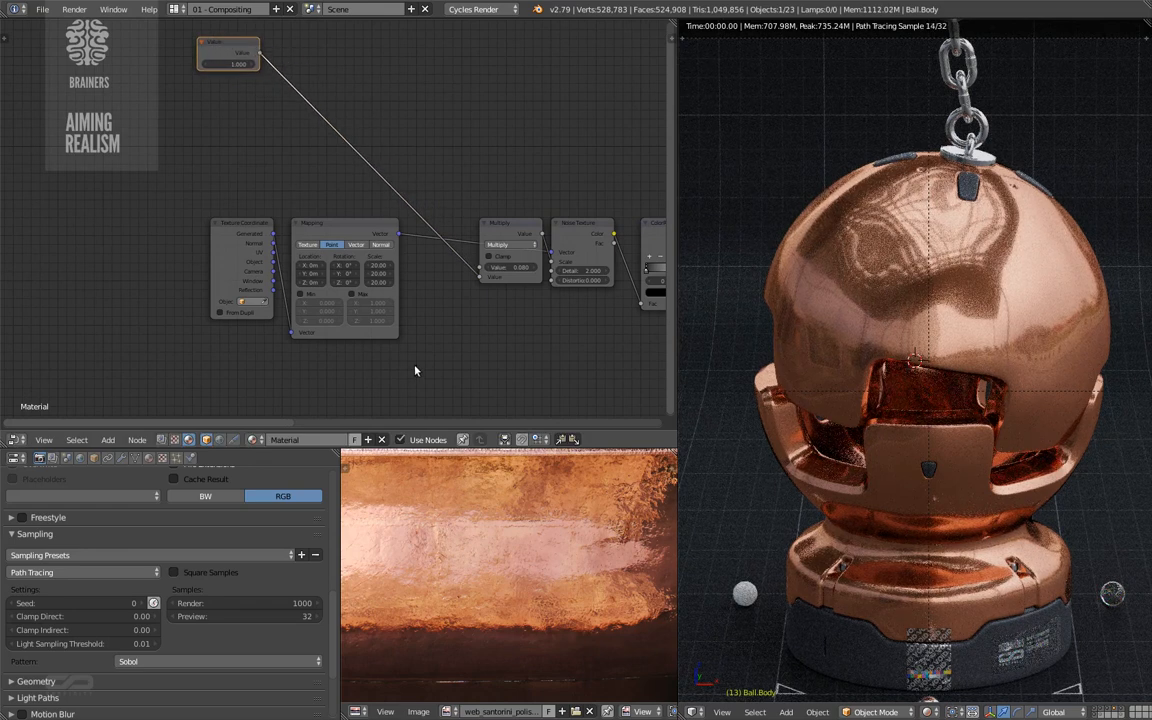
# - Move the Value node a little farther up and left, above the Texture Coordinate and Mapping nodes
pyautogui.scroll(-4, 434, 362)
pyautogui.moveTo(490, 365); pyautogui.dragTo(357, 349, button='middle')
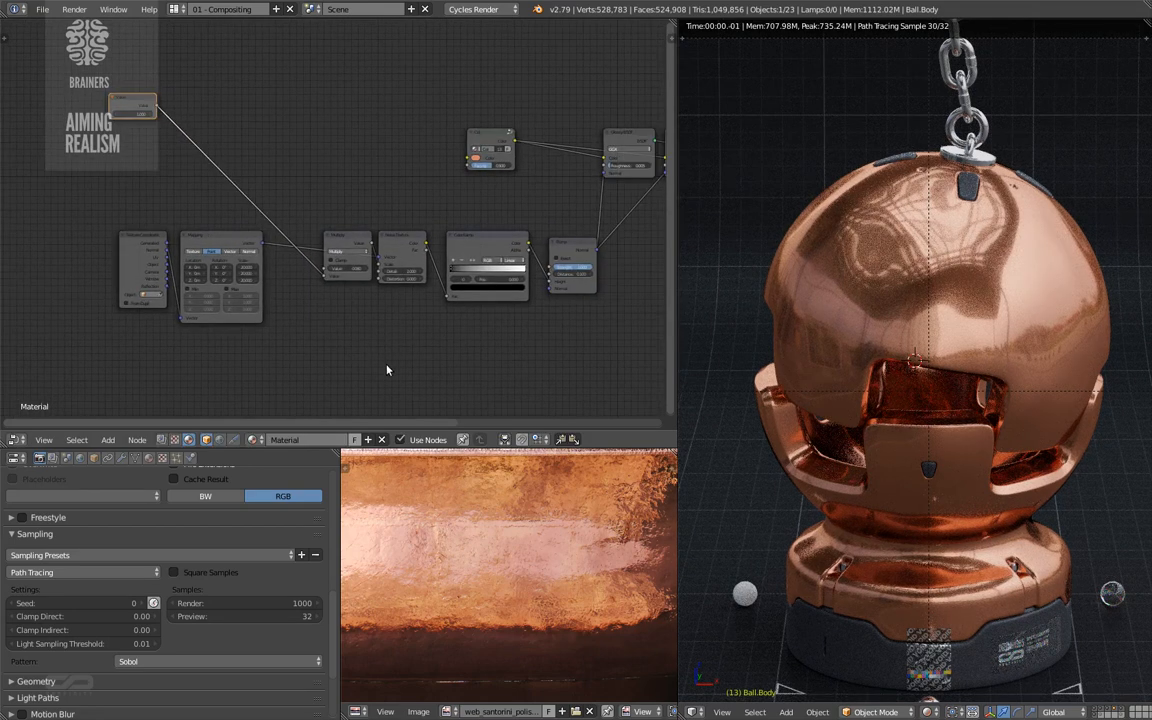
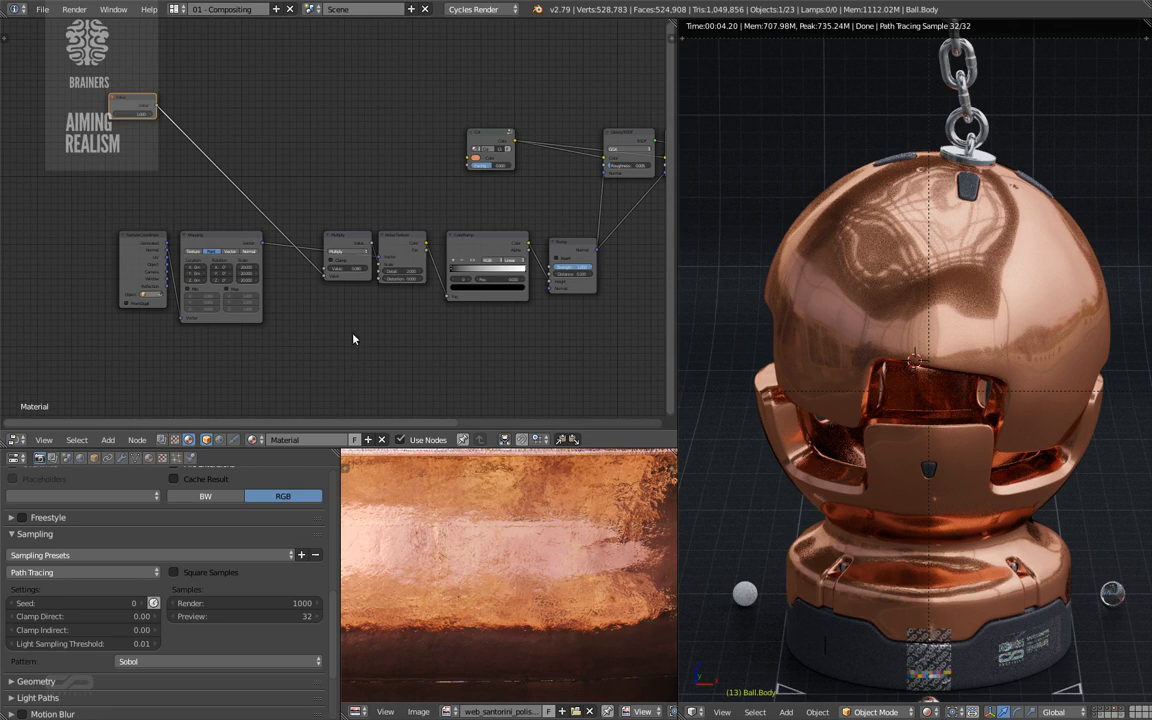
pyautogui.scroll(2, 346, 286)
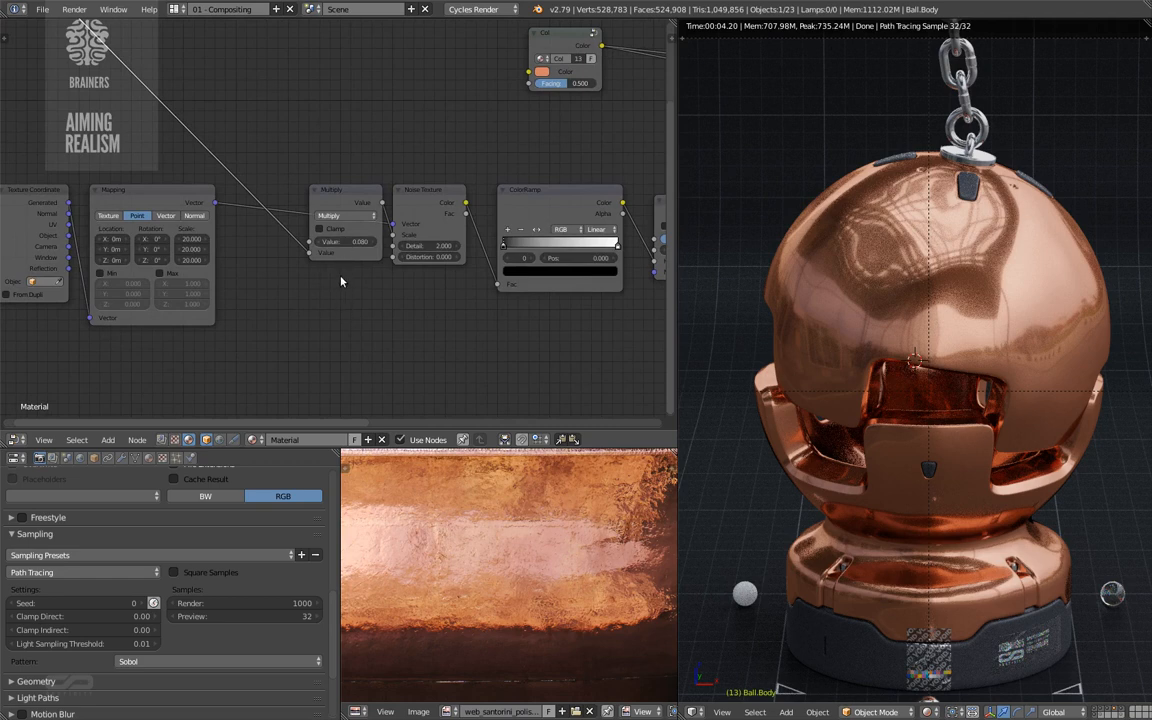
pyautogui.keyDown('ctrl'); pyautogui.moveTo(340, 277); pyautogui.dragTo(370, 281, button='middle'); pyautogui.keyUp('ctrl')
pyautogui.moveTo(126, 117); pyautogui.dragTo(111, 94)
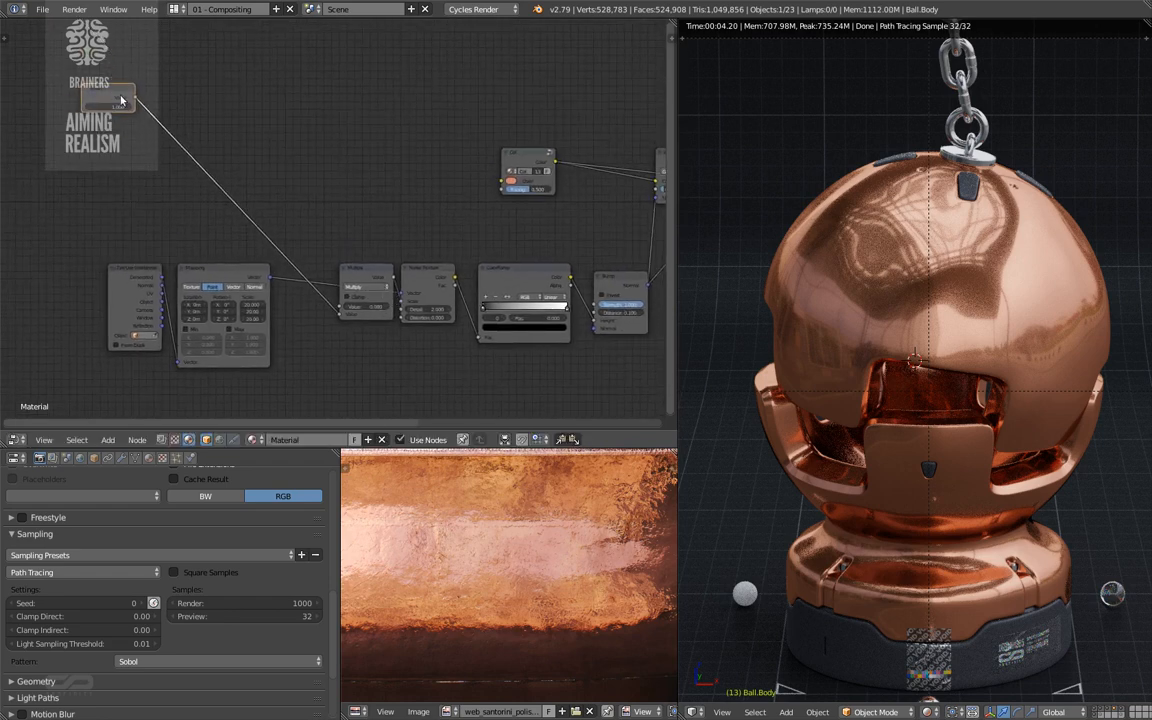
pyautogui.scroll(2, 280, 311)
pyautogui.moveTo(280, 312); pyautogui.dragTo(287, 296, button='middle')
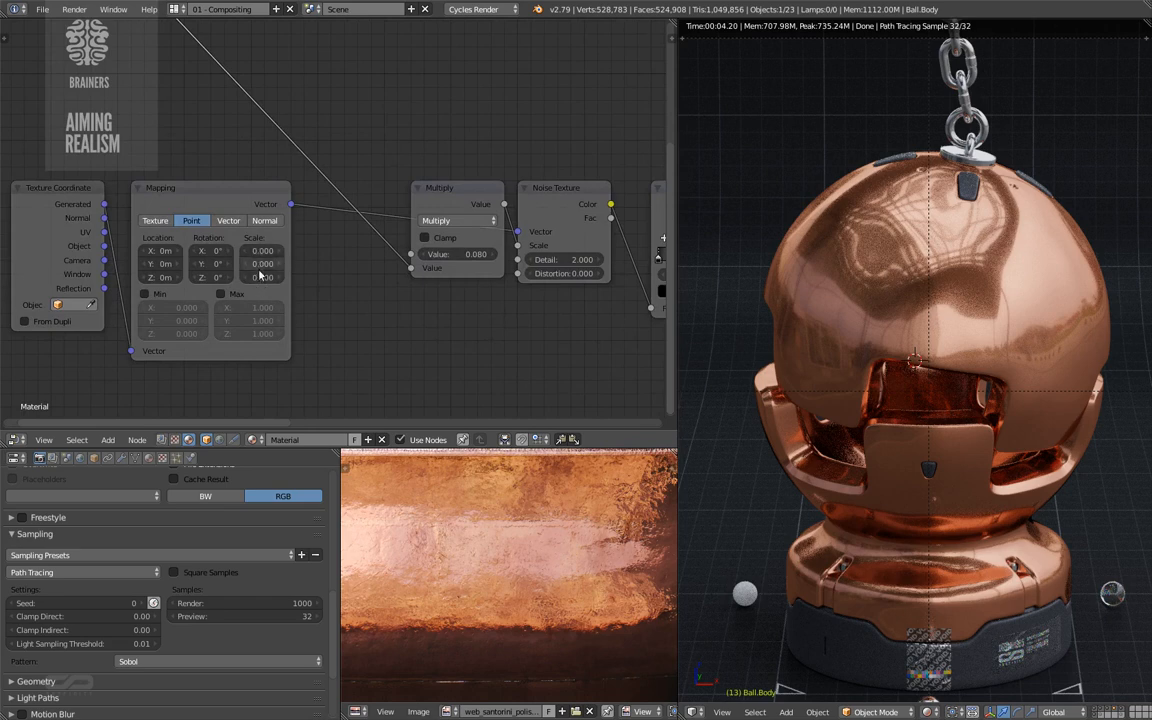
pyautogui.scroll(-3, 298, 274)
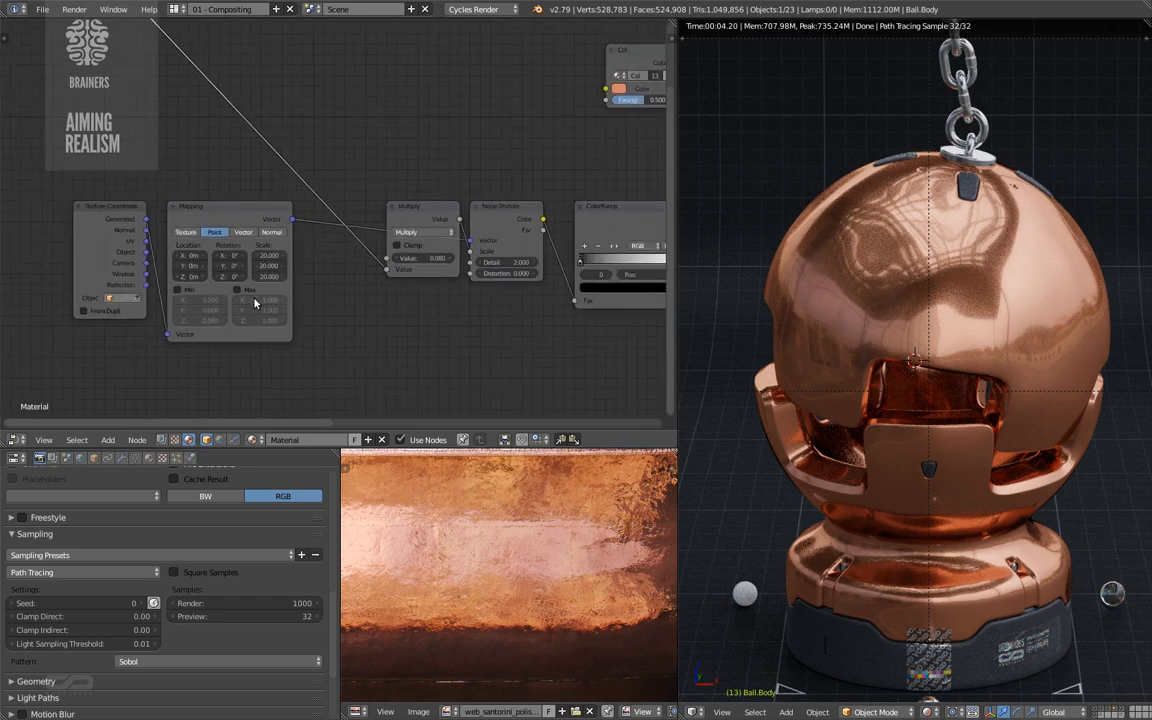
pyautogui.press('Home')
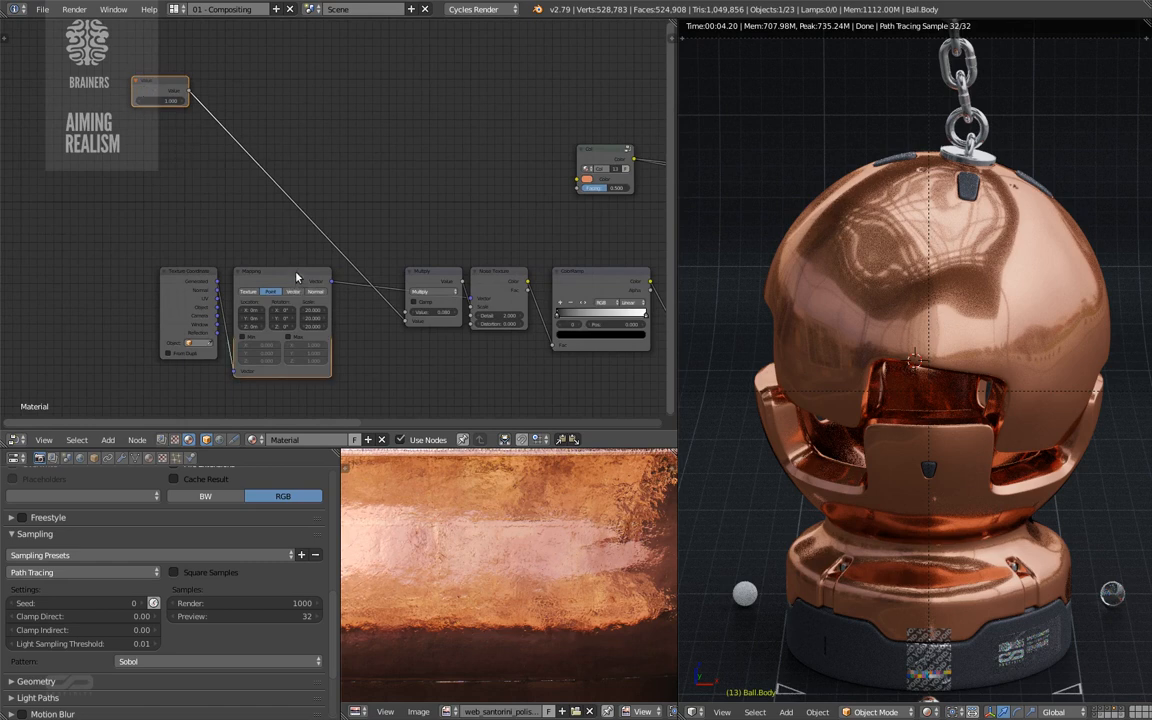
pyautogui.click(298, 280)
pyautogui.moveTo(304, 281); pyautogui.dragTo(309, 297, button='middle')
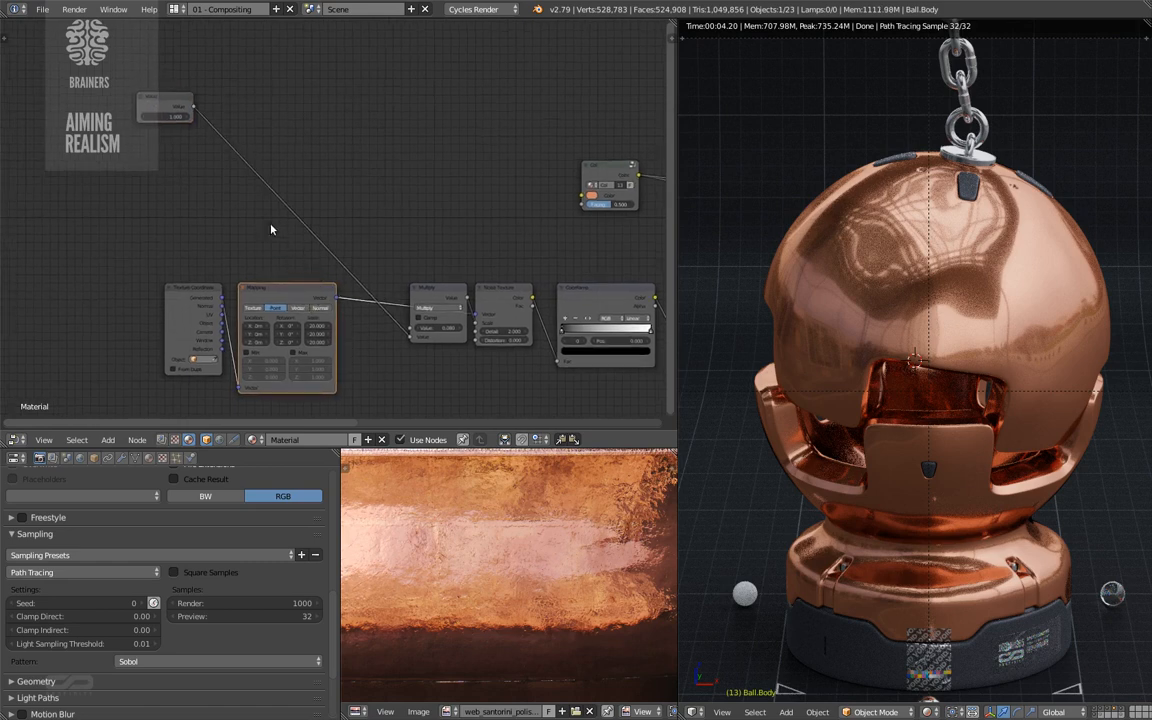
pyautogui.moveTo(140, 104); pyautogui.dragTo(134, 96)
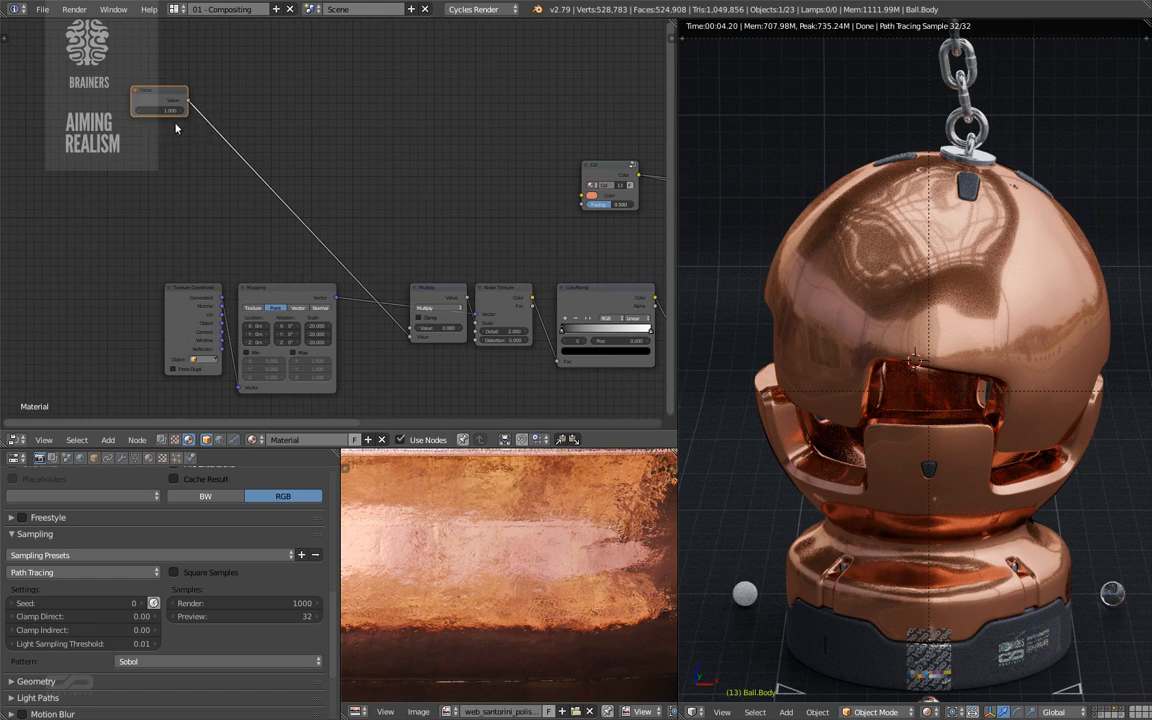
pyautogui.moveTo(421, 260); pyautogui.dragTo(302, 251, button='middle')
pyautogui.moveTo(320, 129); pyautogui.dragTo(337, 30, button='middle')
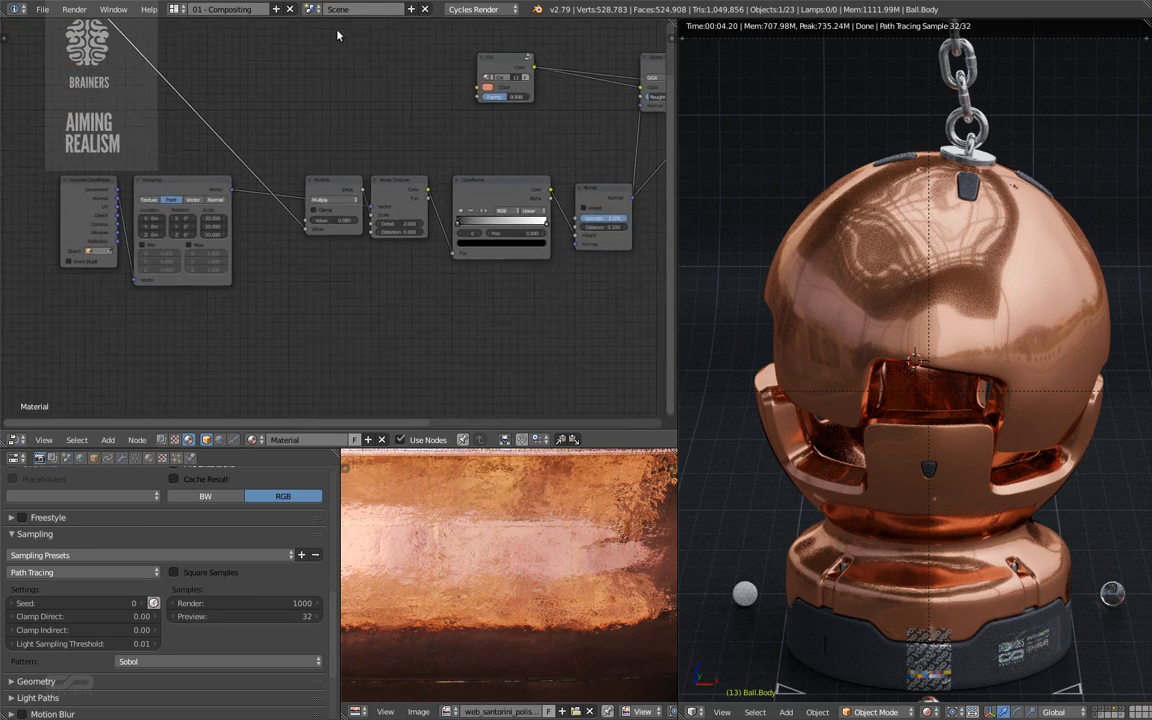
pyautogui.moveTo(318, 229); pyautogui.dragTo(321, 247, button='middle')
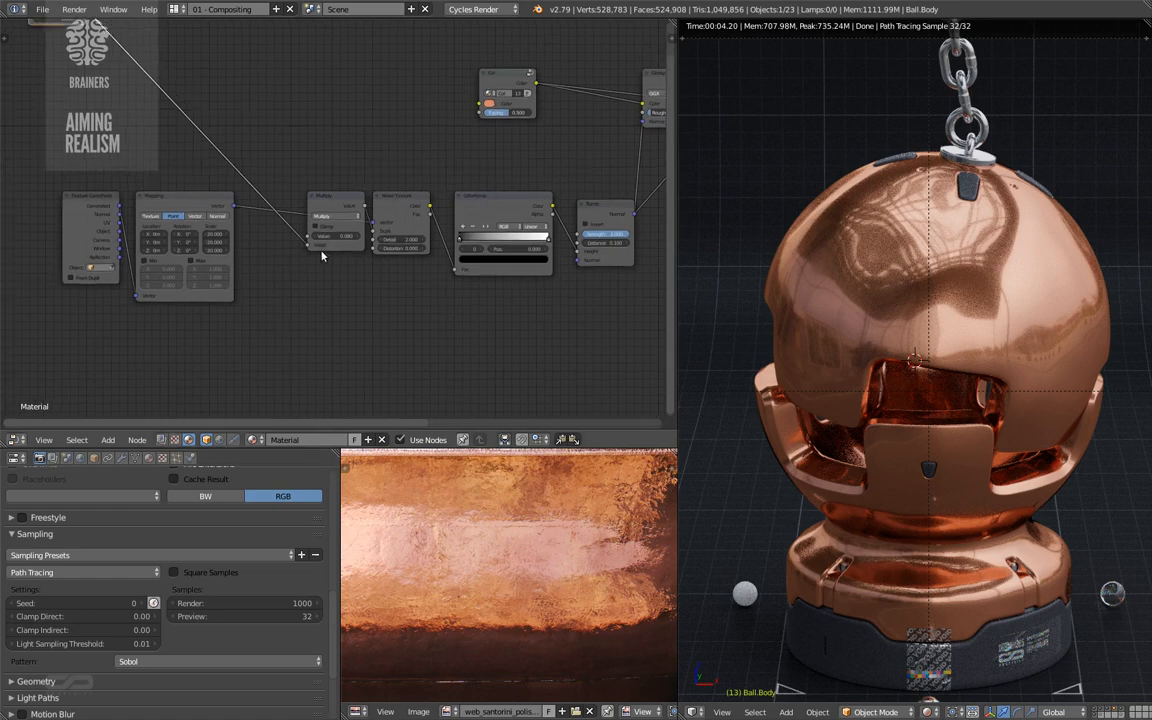
pyautogui.moveTo(392, 244); pyautogui.dragTo(295, 239, button='middle')
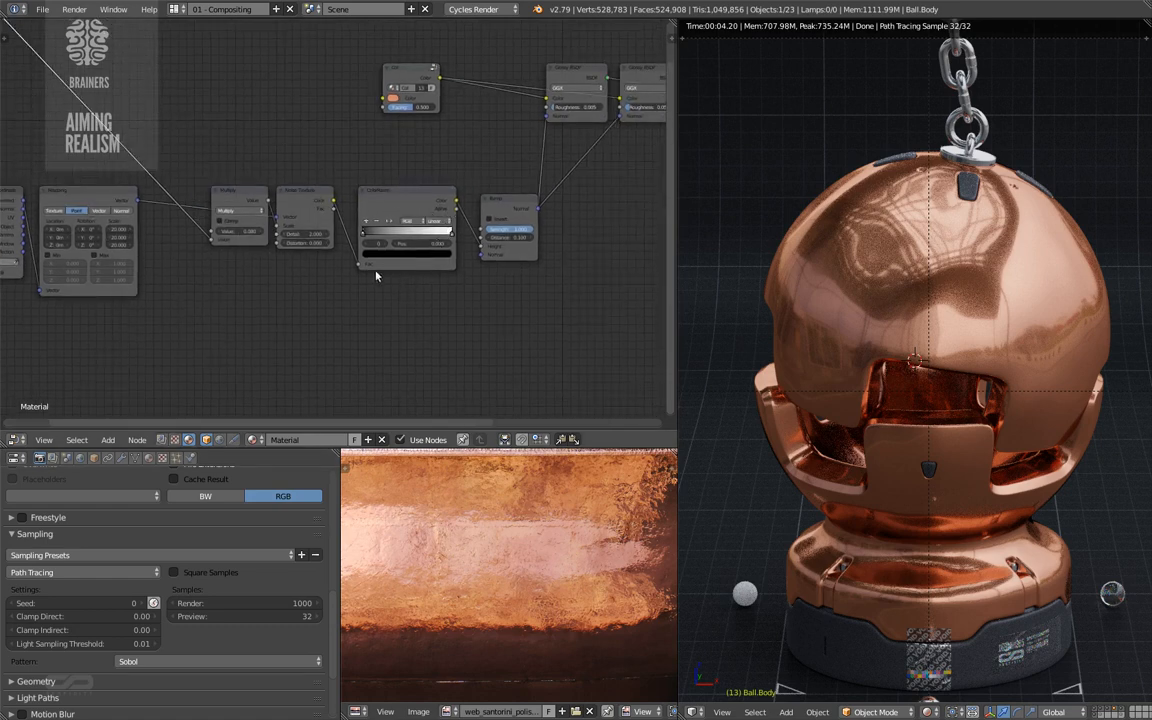
pyautogui.scroll(2, 393, 238)
pyautogui.moveTo(393, 238); pyautogui.dragTo(417, 222, button='middle')
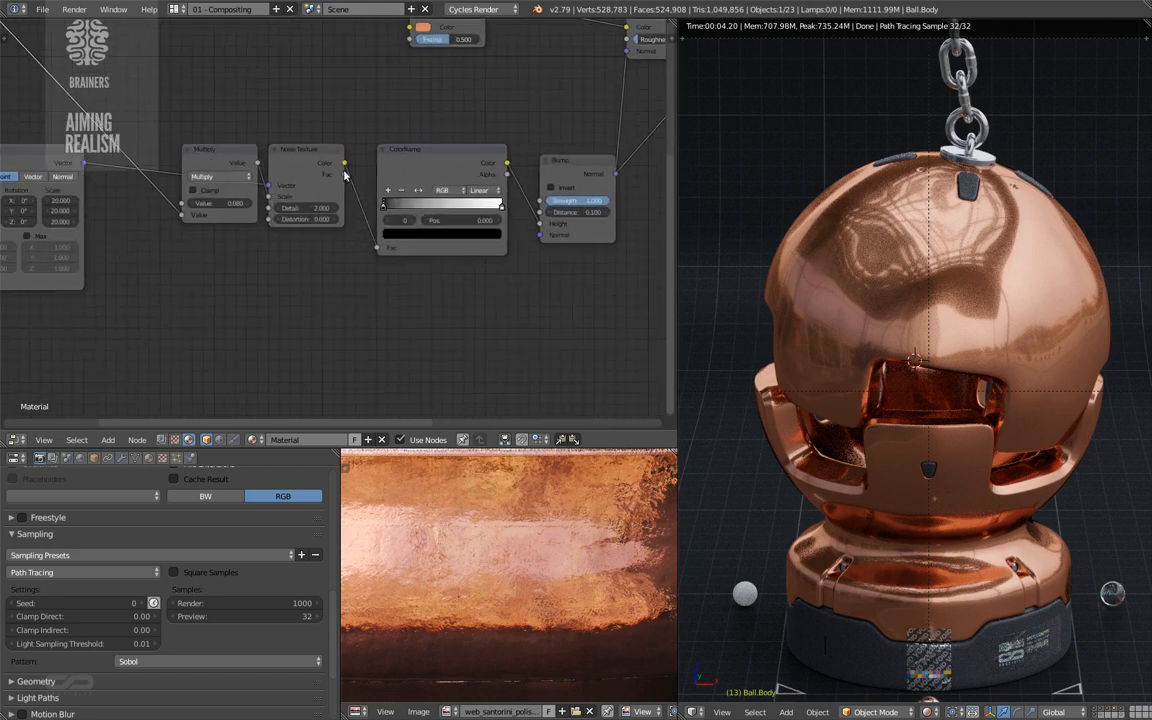
pyautogui.hotkey('shift', 'a')
pyautogui.moveTo(291, 367)
pyautogui.click(309, 324)
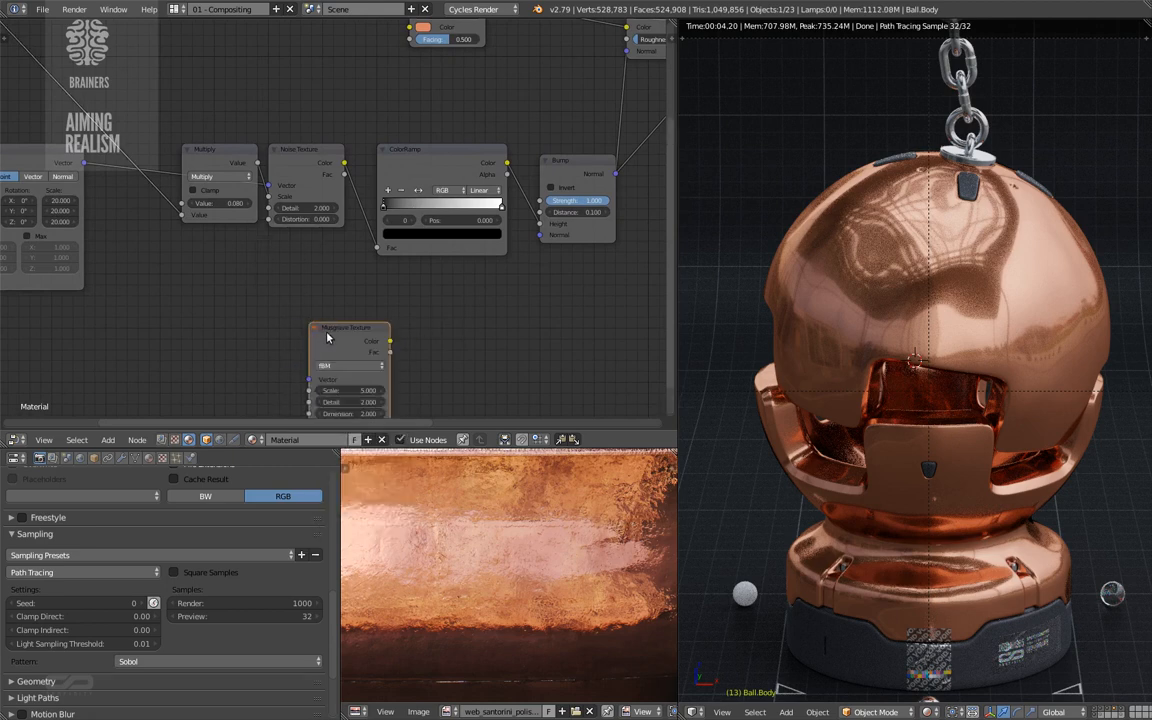
pyautogui.press('x')
# - Add a Voronoi Texture node and place it directly below the Noise Texture node, leaving a small gap
pyautogui.hotkey('shift', 'v')
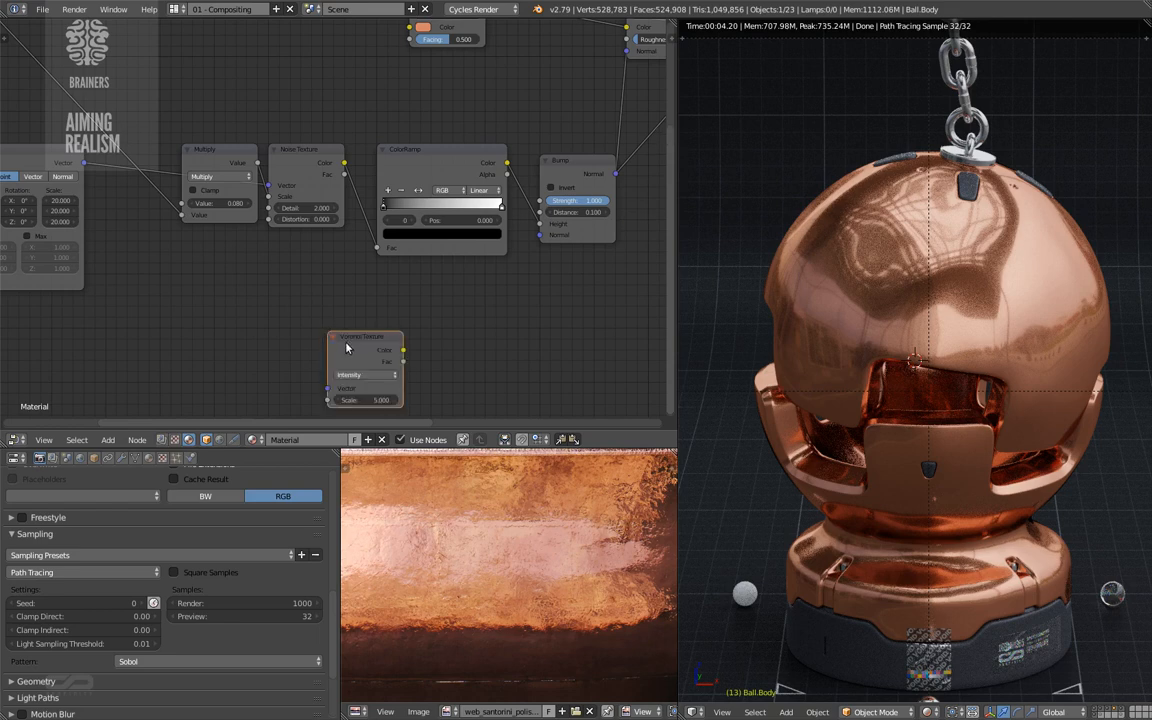
pyautogui.moveTo(346, 344); pyautogui.dragTo(302, 268)
pyautogui.click(302, 268)
pyautogui.press('Home')
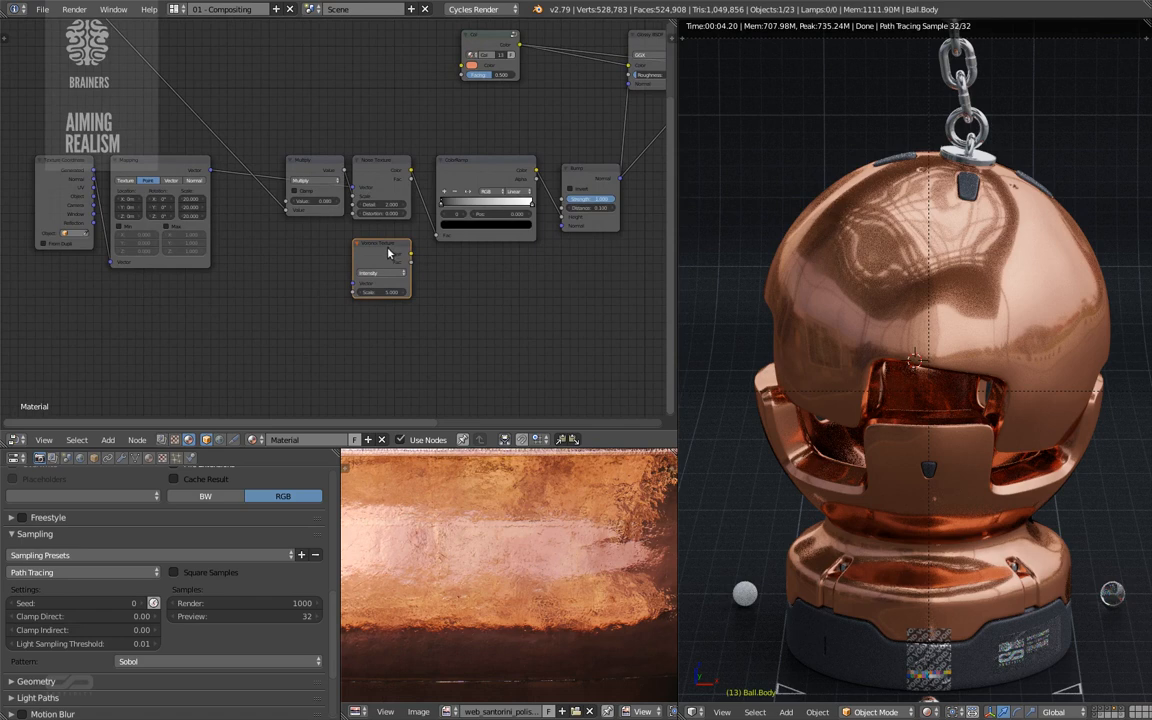
pyautogui.moveTo(390, 252); pyautogui.dragTo(391, 266)
# - Duplicate the Multiply and ColorRamp nodes, keeping the link from the Value node, and place the copies on either side of the Voronoi Texture
pyautogui.click(475, 175)
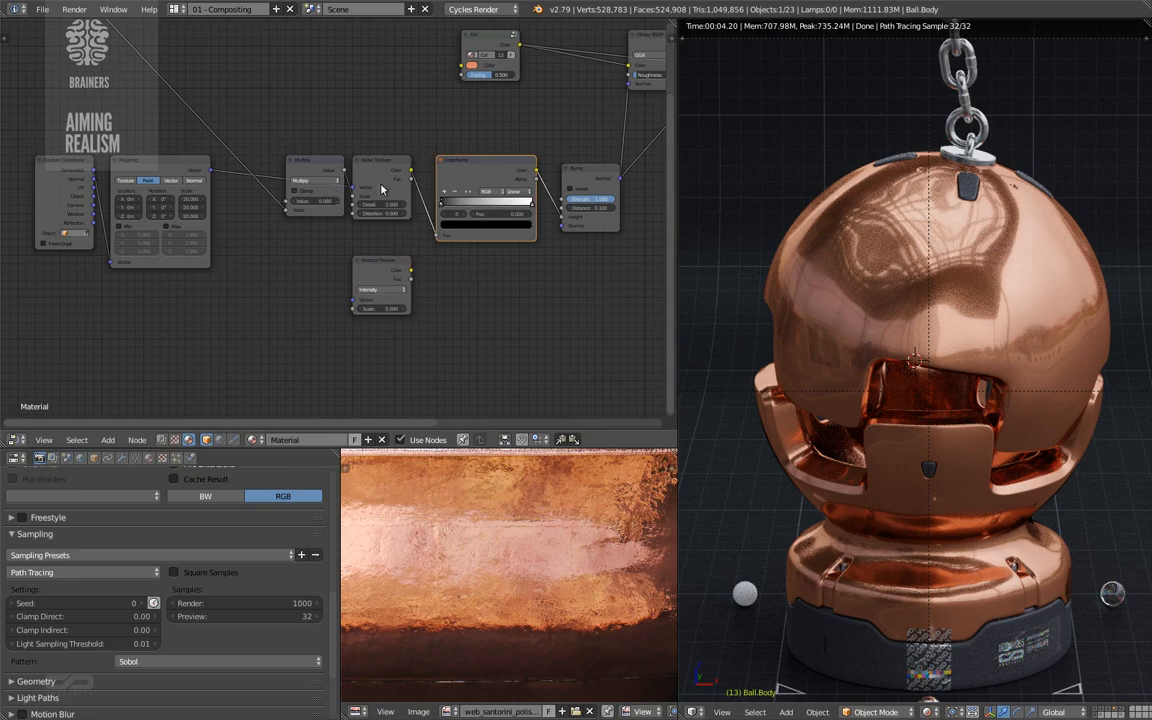
pyautogui.click(314, 170)
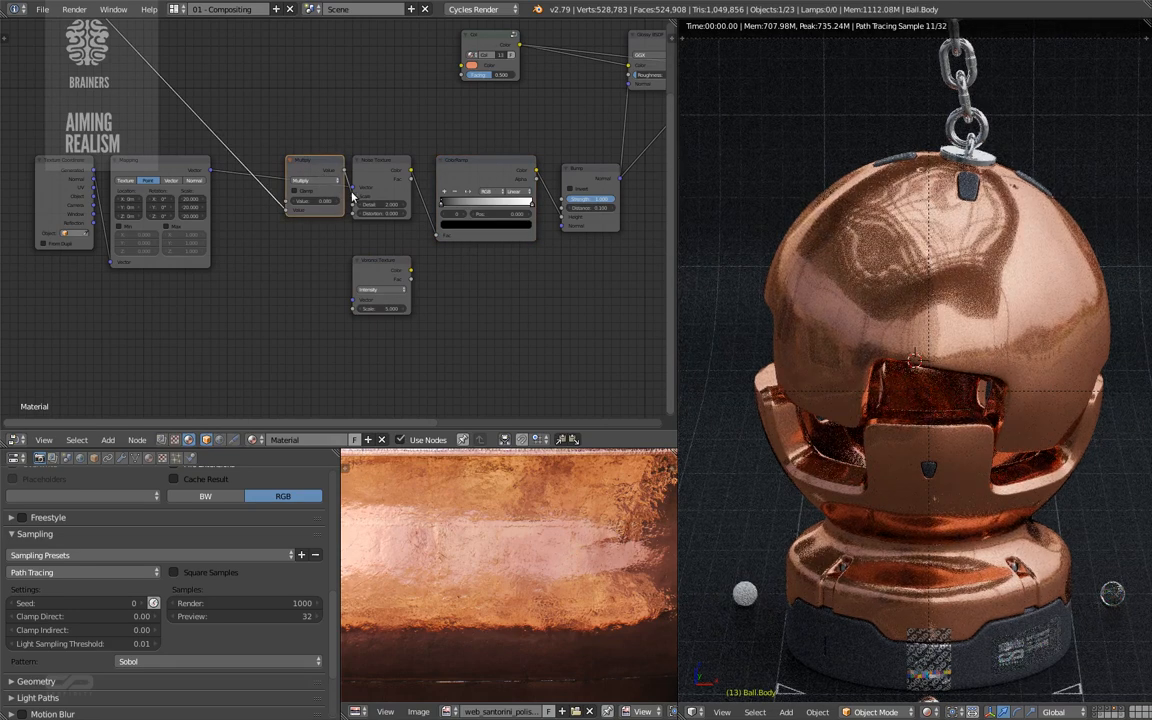
pyautogui.keyDown('shift'); pyautogui.click(465, 183); pyautogui.keyUp('shift')
pyautogui.hotkey('shift', 'd')
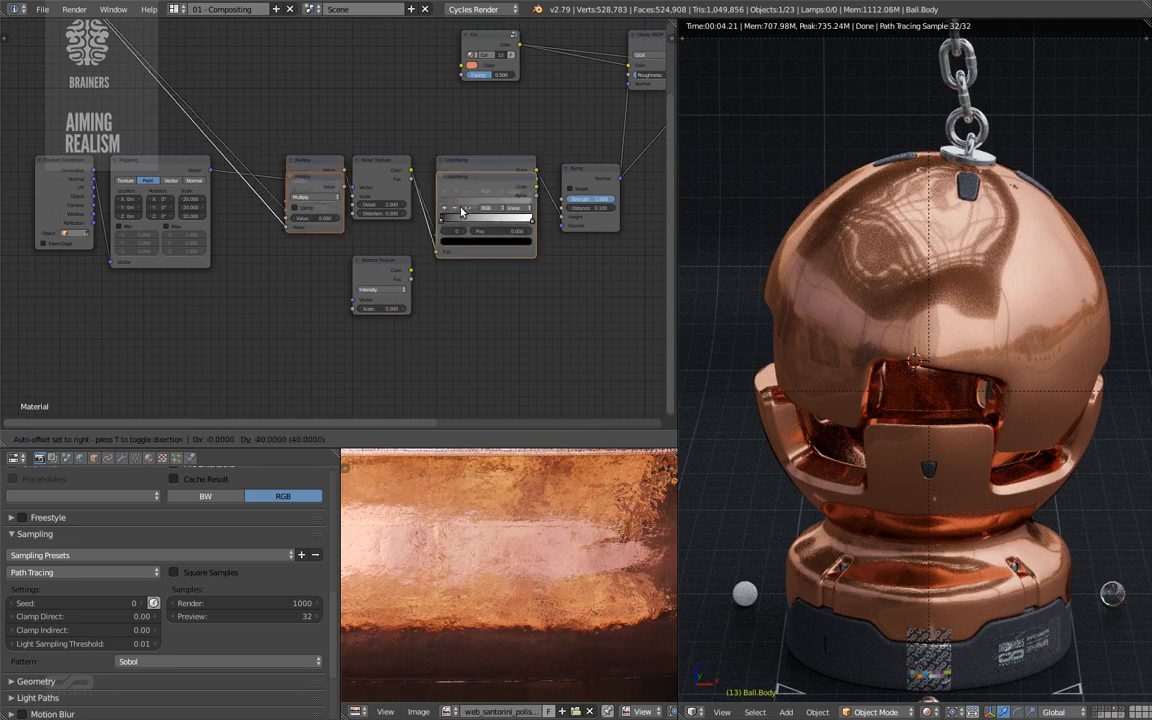
pyautogui.click(425, 287)
# - Connect the Voronoi Texture's Color to the duplicated ColorRamp's Fac and align the texture node with its neighbours
pyautogui.moveTo(425, 282)
pyautogui.keyDown('ctrl'); pyautogui.mouseDown()
pyautogui.moveTo(434, 271)
pyautogui.moveTo(411, 273)
pyautogui.moveTo(436, 327)
pyautogui.mouseUp(); pyautogui.keyUp('ctrl')
pyautogui.scroll(2, 283, 270)
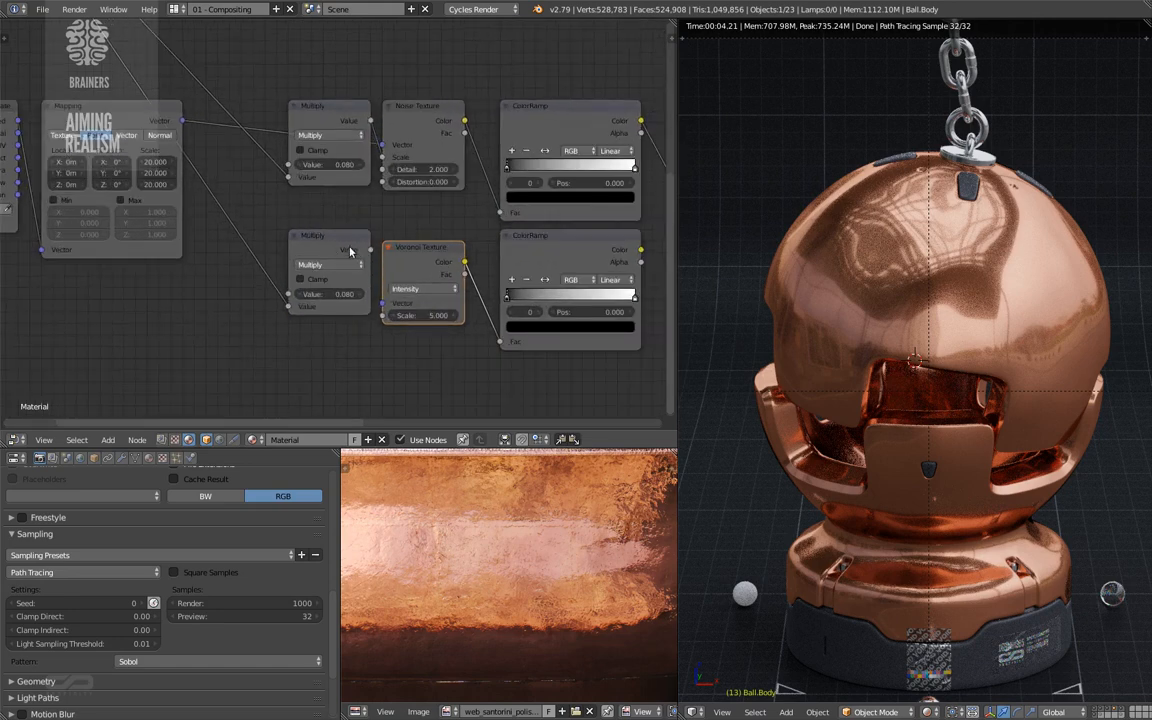
pyautogui.press('g')
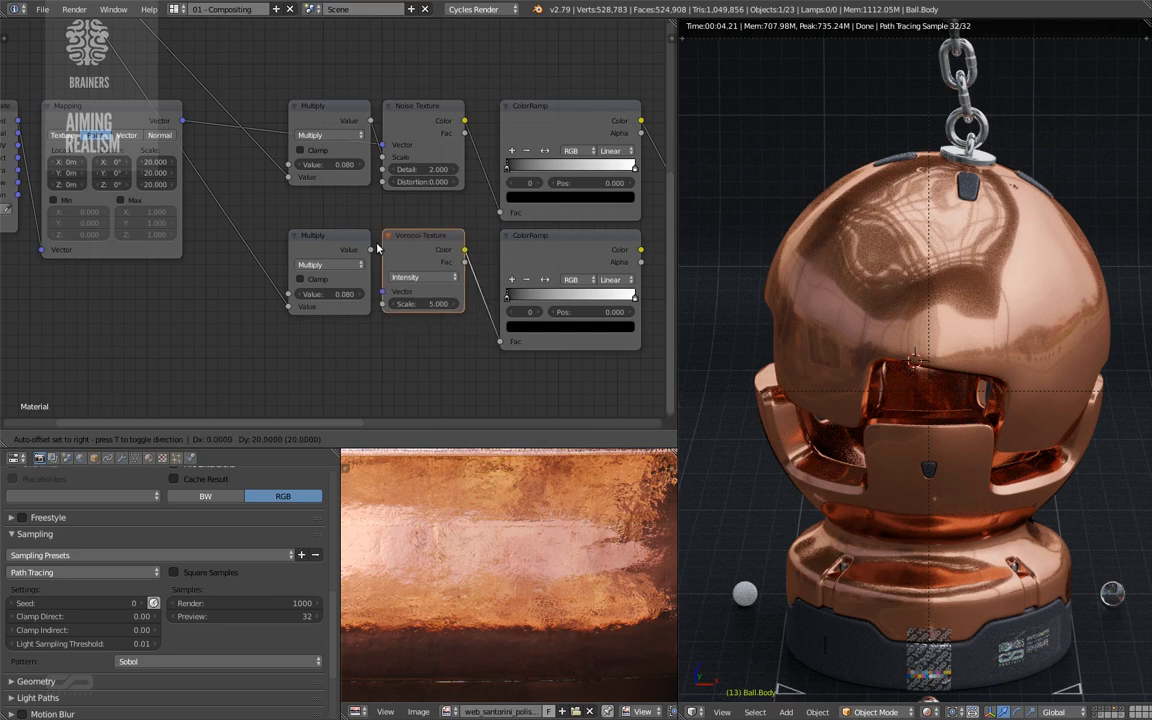
pyautogui.click(376, 249)
# - Shift both Multiply nodes slightly left and connect the lower one's Value output to the Voronoi Texture's Scale
pyautogui.moveTo(369, 250); pyautogui.dragTo(382, 303)
pyautogui.moveTo(370, 250); pyautogui.dragTo(383, 309)
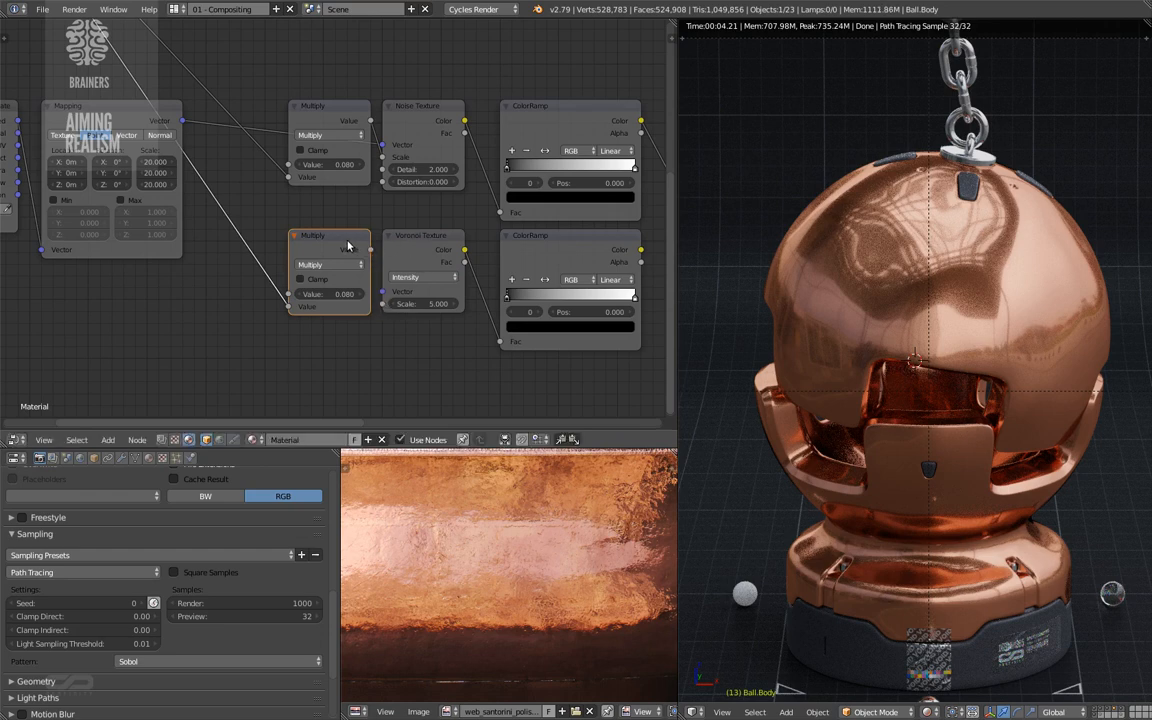
pyautogui.moveTo(347, 245); pyautogui.dragTo(335, 245)
pyautogui.moveTo(322, 115); pyautogui.dragTo(310, 115)
pyautogui.moveTo(358, 250); pyautogui.dragTo(382, 304)
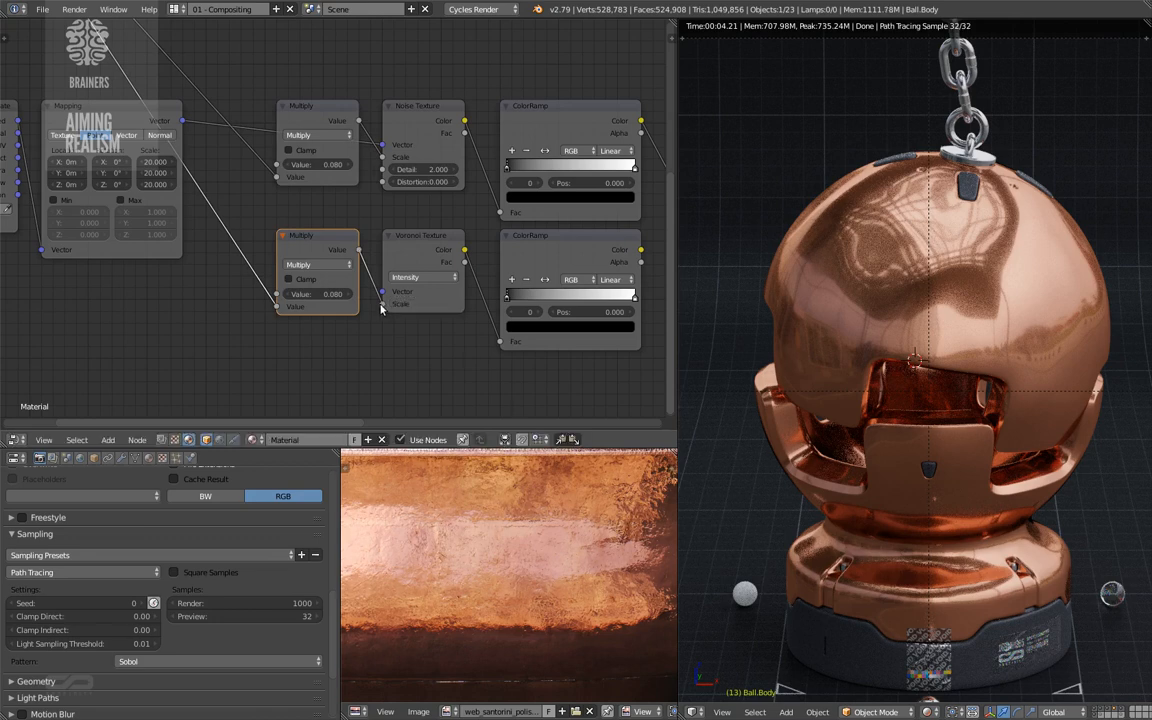
# - Connect the Mapping node's Vector output to the Voronoi Texture's Vector input and preview the lower ColorRamp on the ball
pyautogui.moveTo(326, 264); pyautogui.dragTo(360, 265, button='middle')
pyautogui.scroll(-1, 367, 277)
pyautogui.moveTo(330, 184); pyautogui.dragTo(380, 178, button='middle')
pyautogui.moveTo(362, 250); pyautogui.dragTo(368, 265, button='middle')
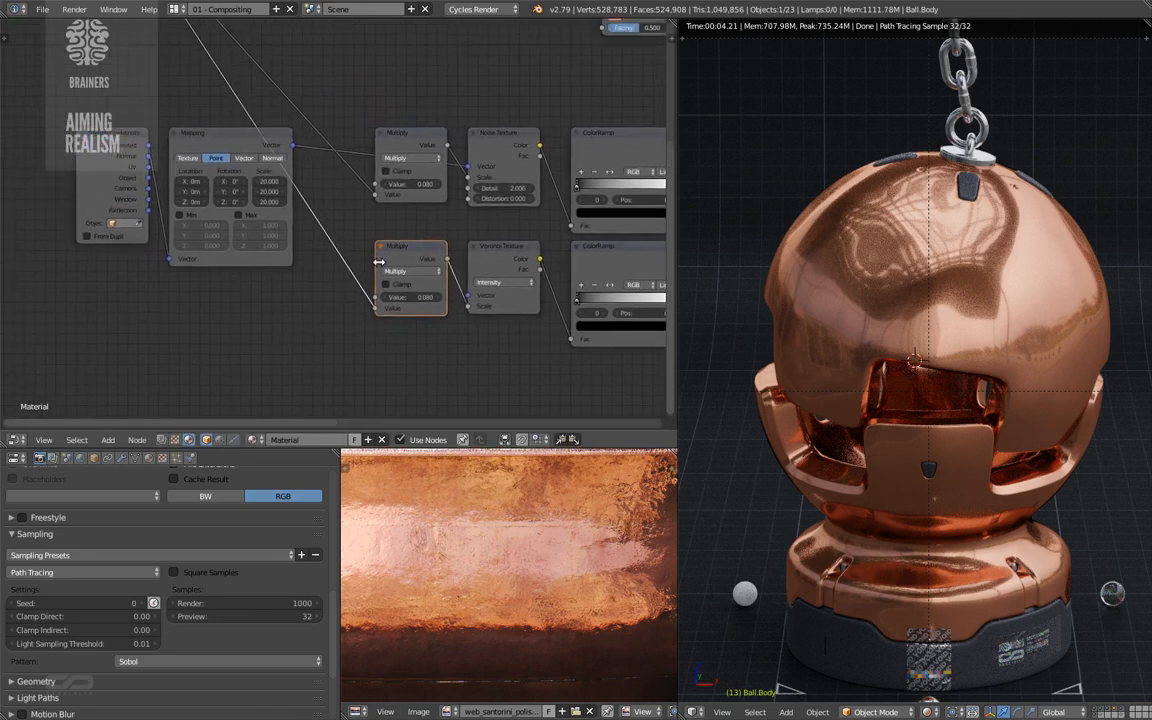
pyautogui.moveTo(467, 295); pyautogui.dragTo(294, 147)
pyautogui.moveTo(566, 265); pyautogui.dragTo(434, 292, button='middle')
pyautogui.keyDown('ctrl'); pyautogui.keyDown('shift'); pyautogui.click(445, 292); pyautogui.keyUp('shift'); pyautogui.keyUp('ctrl')
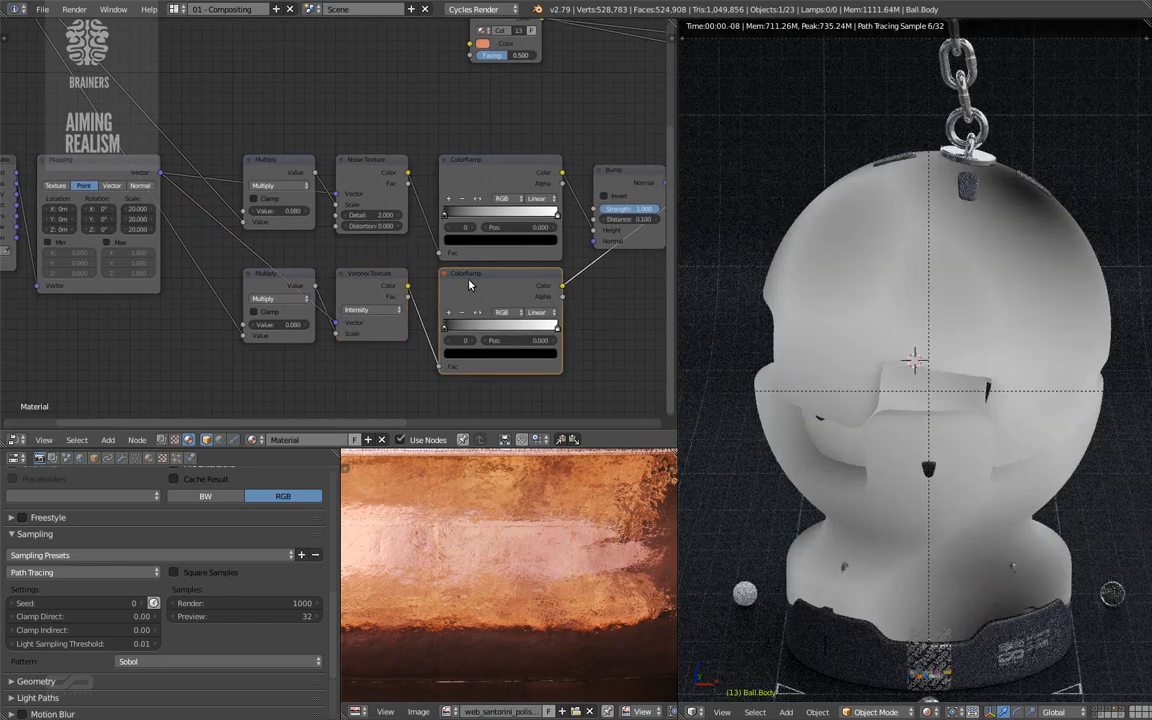
# - Try a value of 1 in the Multiply node that drives the Voronoi Texture's scale
pyautogui.click(287, 326)
pyautogui.write('1')
pyautogui.press('Return')
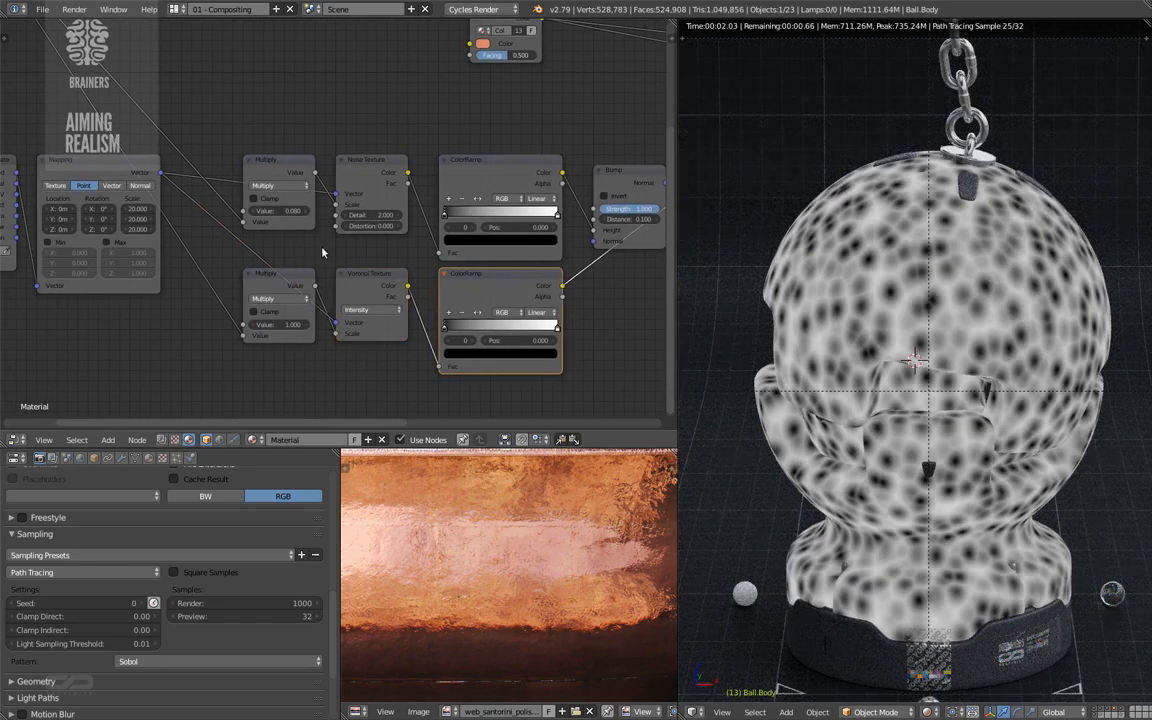
# - Set the first value of the Voronoi Texture's Multiply node to 0.5
pyautogui.click(291, 324)
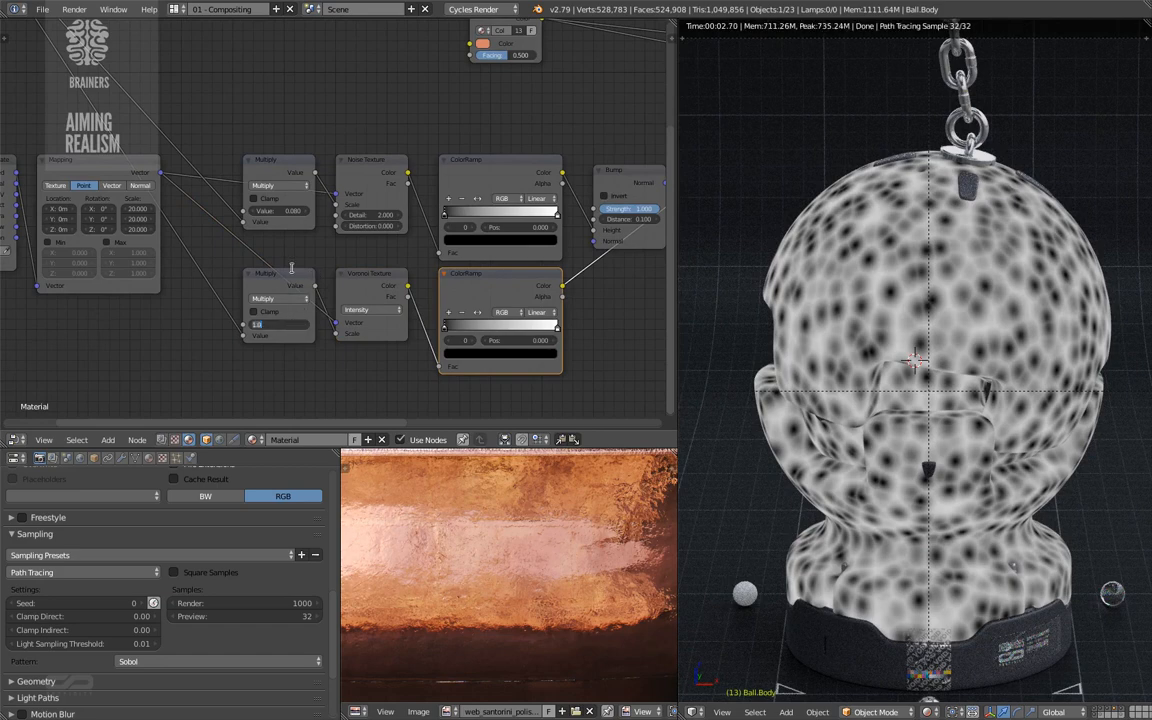
pyautogui.write('.5')
pyautogui.press('Return')
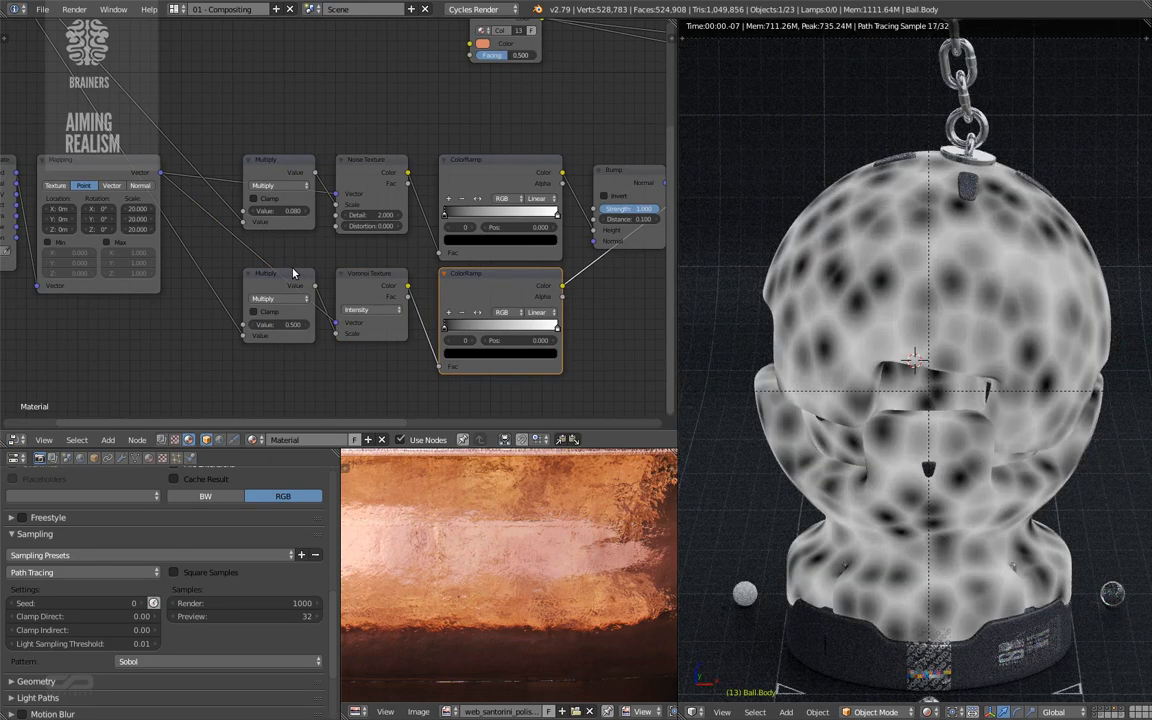
# - Connect the Texture Coordinate's Object output to the Mapping node's Vector input, and switch the preview back to the copper shader
pyautogui.moveTo(317, 270); pyautogui.dragTo(373, 267, button='middle')
pyautogui.moveTo(162, 256); pyautogui.dragTo(216, 241, button='middle')
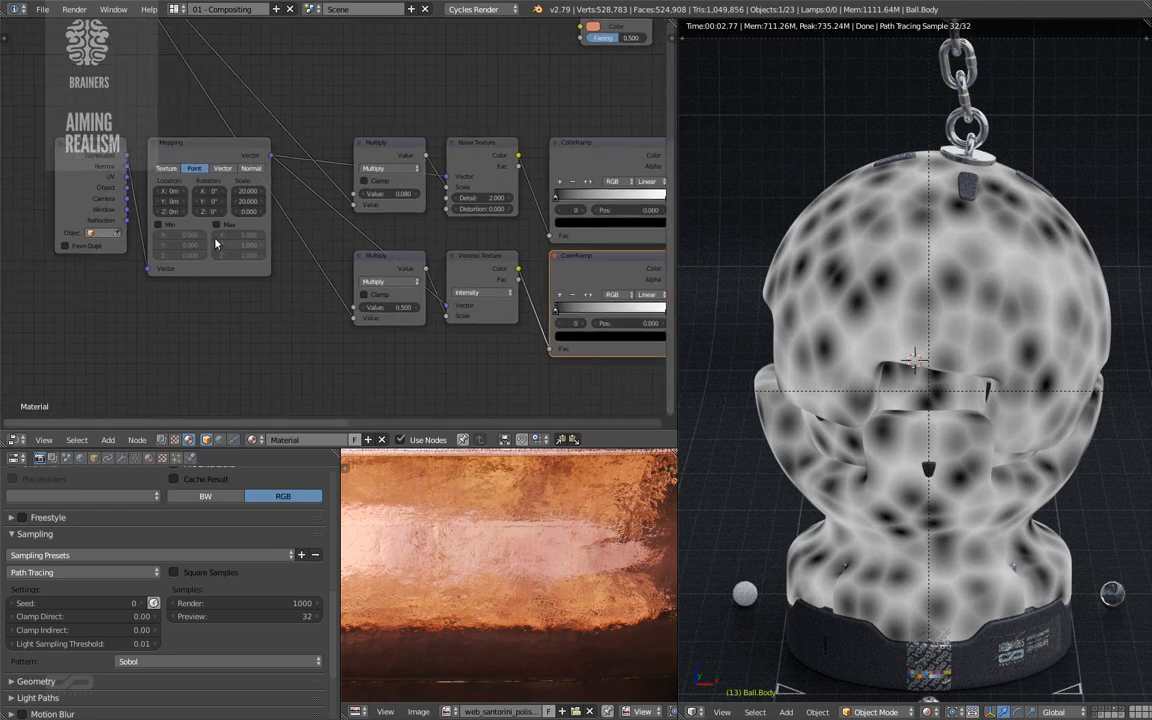
pyautogui.moveTo(161, 184); pyautogui.dragTo(157, 242, button='middle')
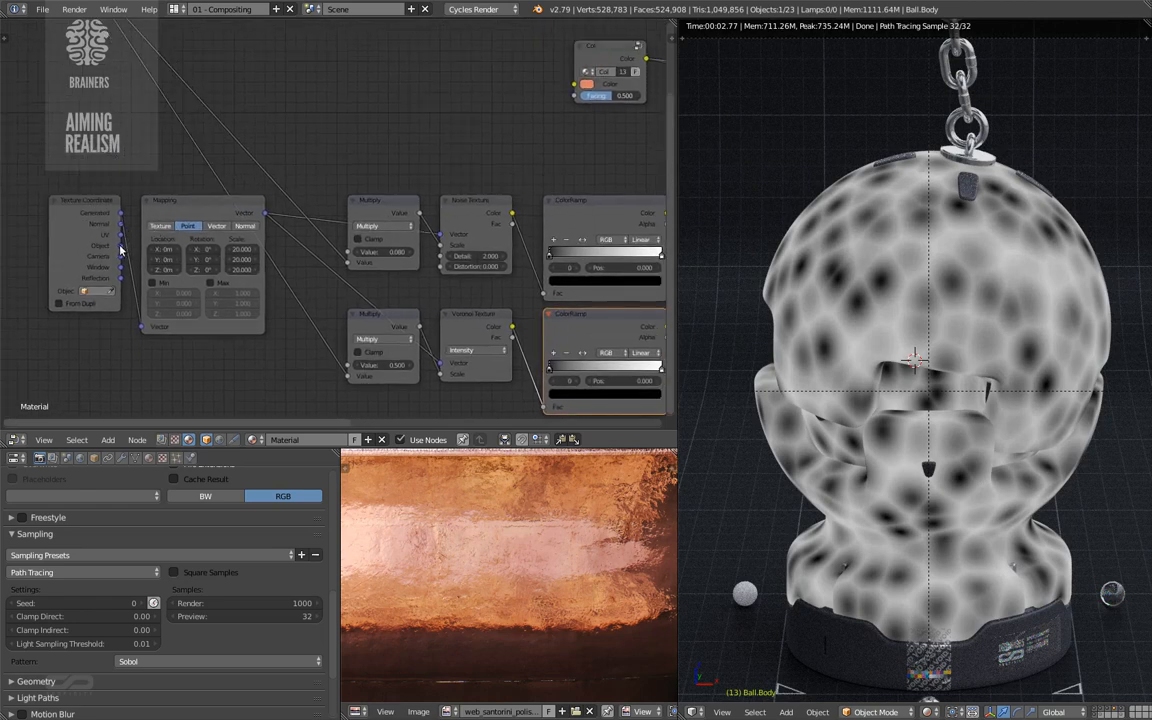
pyautogui.moveTo(121, 245); pyautogui.dragTo(159, 331)
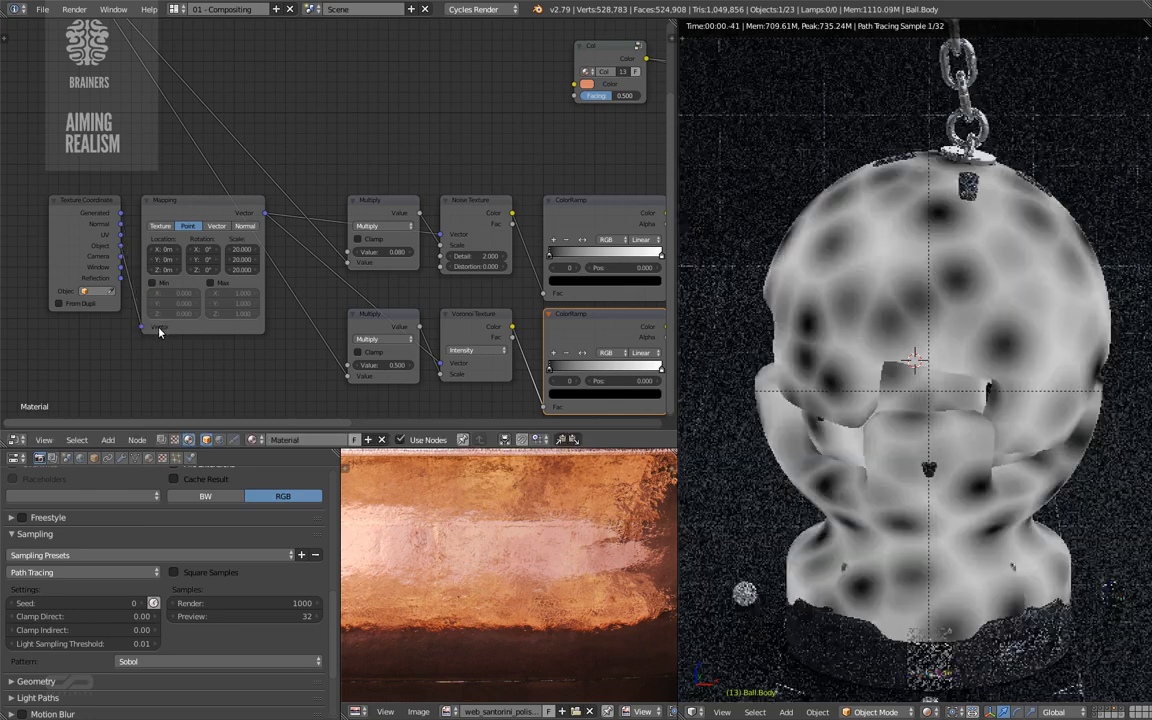
pyautogui.moveTo(628, 227)
pyautogui.mouseDown(button='middle')
pyautogui.moveTo(484, 271)
pyautogui.moveTo(249, 304)
pyautogui.moveTo(299, 278)
pyautogui.moveTo(304, 301)
pyautogui.moveTo(271, 314)
pyautogui.moveTo(409, 233)
pyautogui.mouseUp(button='middle')
pyautogui.keyDown('ctrl'); pyautogui.keyDown('shift'); pyautogui.click(549, 127); pyautogui.keyUp('shift'); pyautogui.keyUp('ctrl')
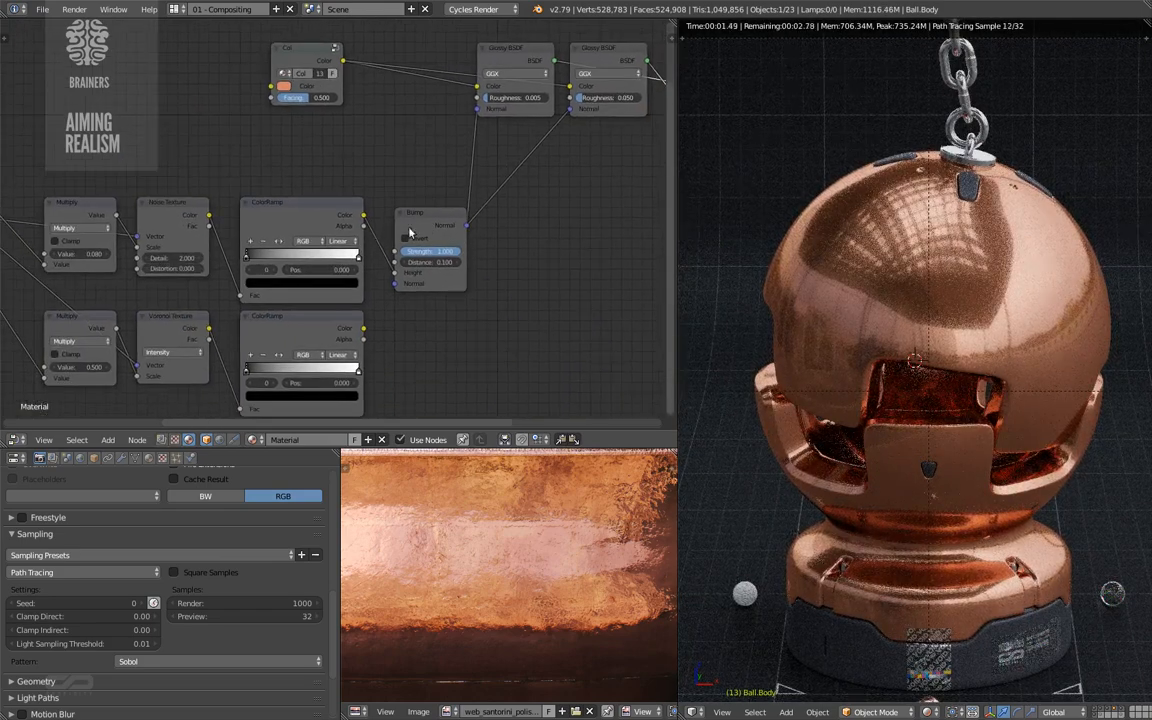
# - Try a Detail of 5 on the Noise Texture that drives the bump
pyautogui.click(172, 258)
pyautogui.write('5')
pyautogui.press('Return')
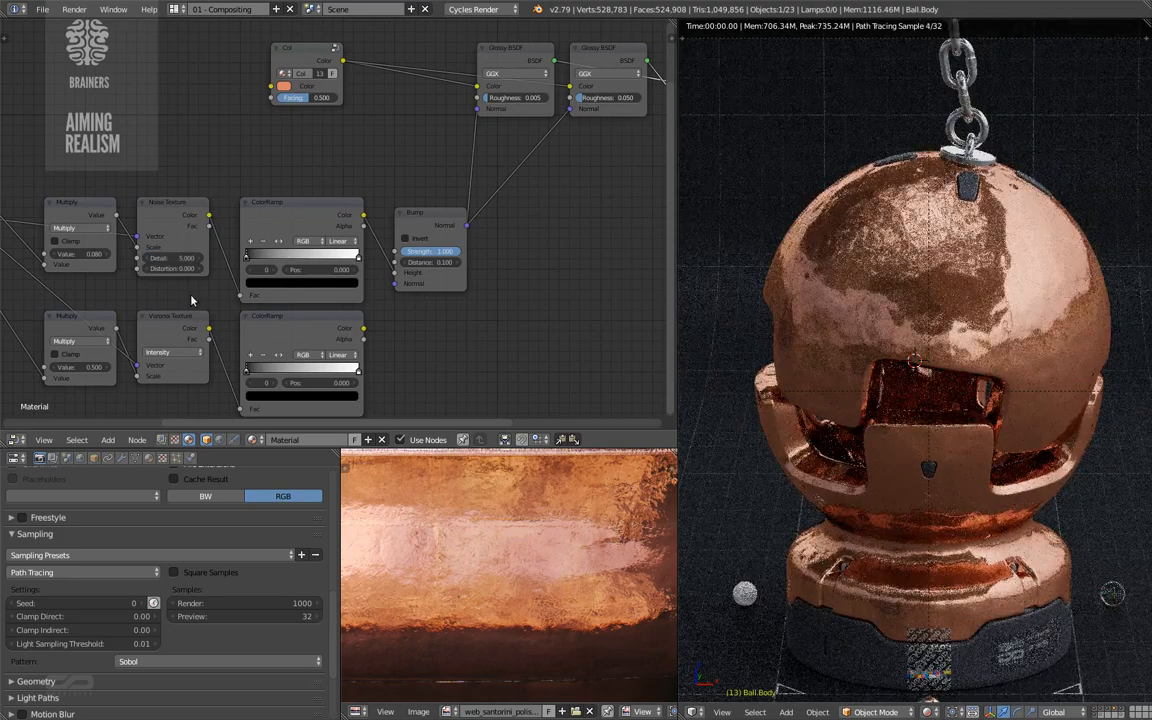
# - Set the Noise Texture's Detail to 3
pyautogui.click(183, 259)
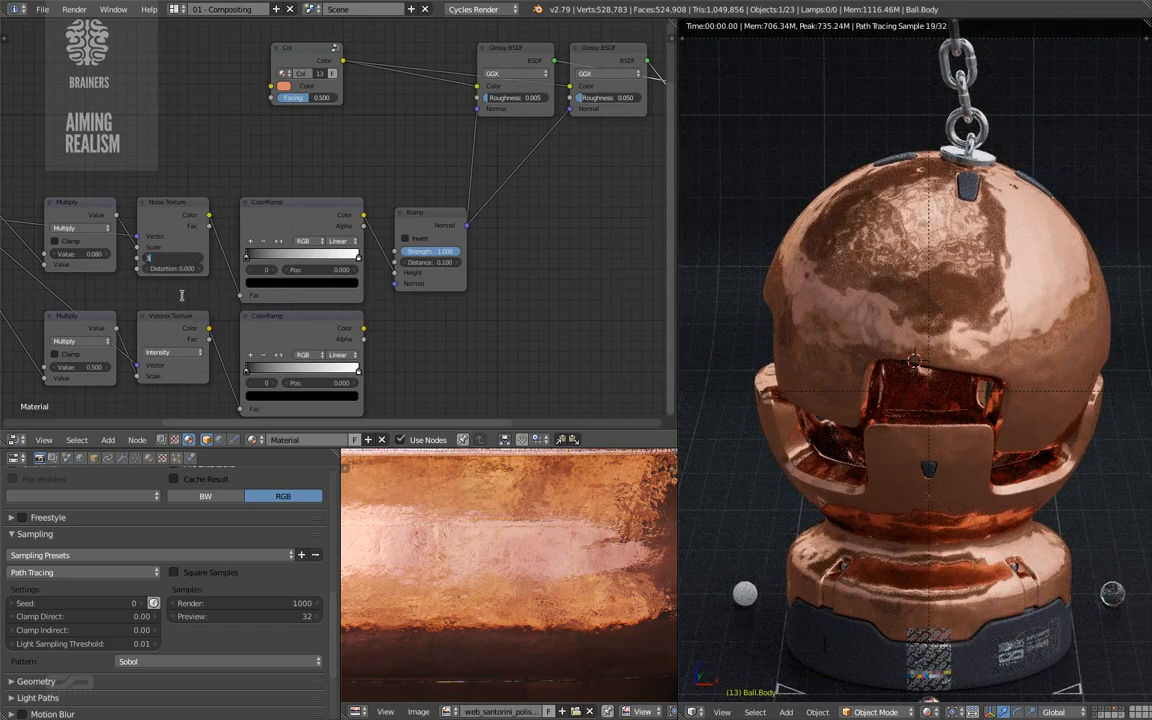
pyautogui.write('3')
pyautogui.press('Return')
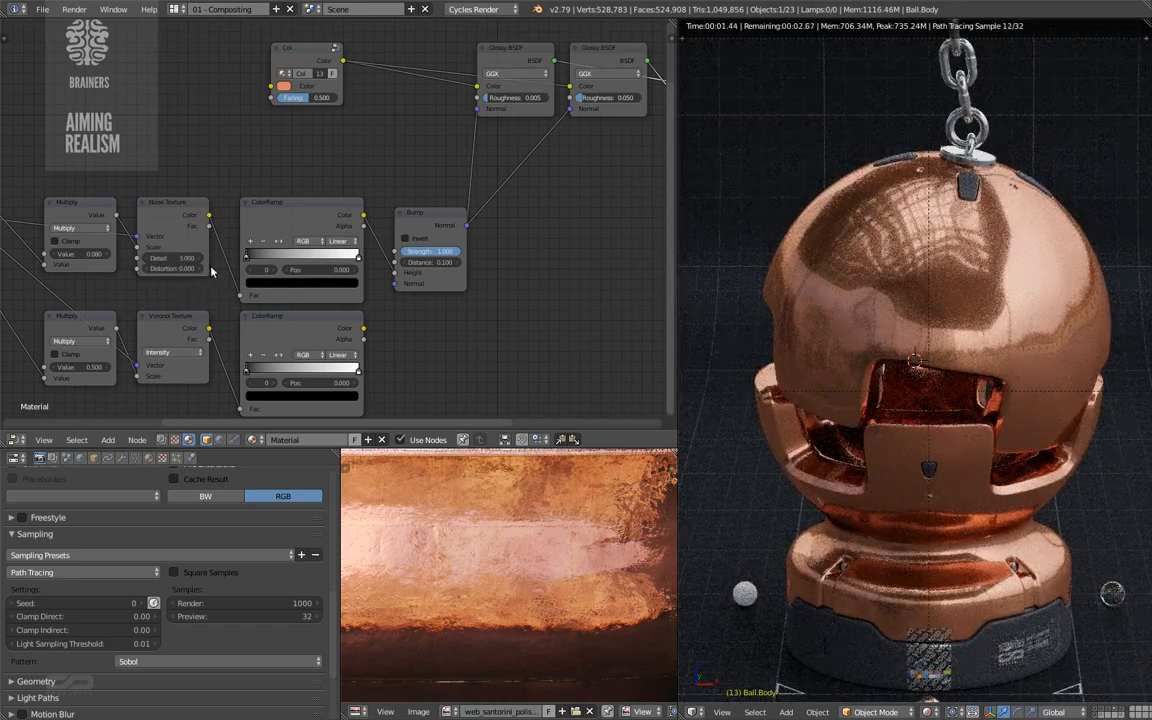
# - Try a Detail of 2 on the Noise Texture with its ColorRamp previewed, and return the preview to the Mix Shader
pyautogui.moveTo(212, 271); pyautogui.dragTo(359, 256, button='middle')
pyautogui.scroll(2, 420, 205)
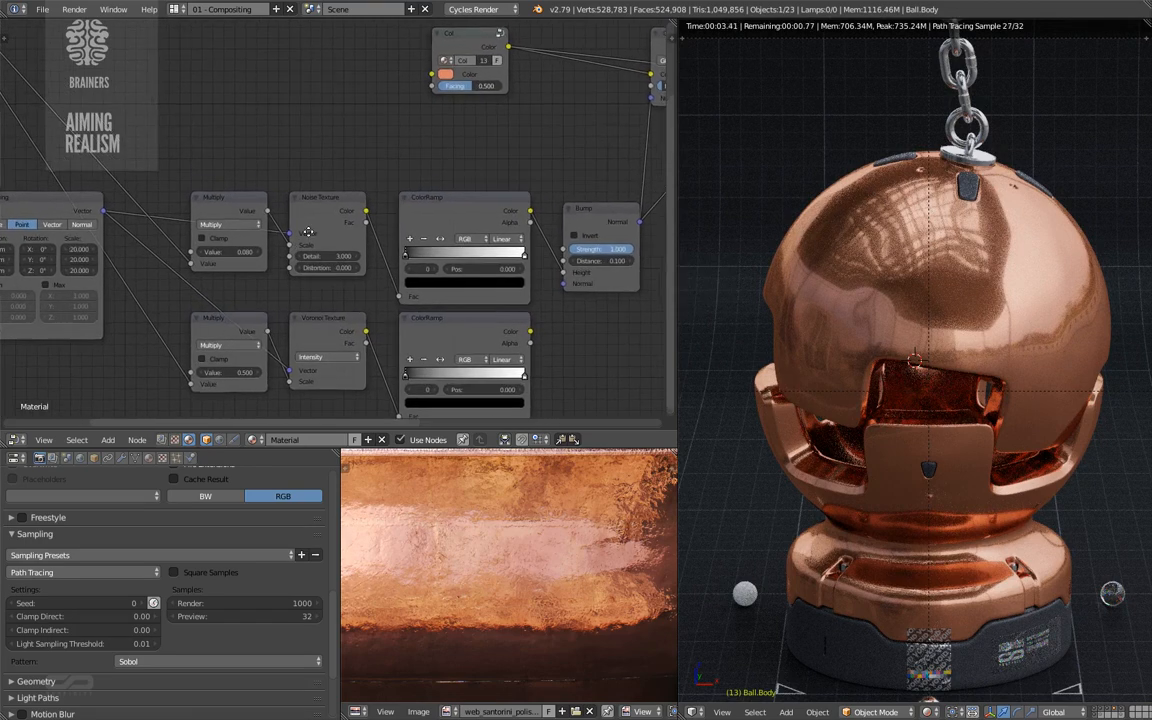
pyautogui.keyDown('ctrl'); pyautogui.keyDown('shift'); pyautogui.click(427, 199); pyautogui.keyUp('shift'); pyautogui.keyUp('ctrl')
pyautogui.moveTo(427, 199); pyautogui.dragTo(262, 243, button='middle')
pyautogui.click(180, 296)
pyautogui.write('2')
pyautogui.press('Return')
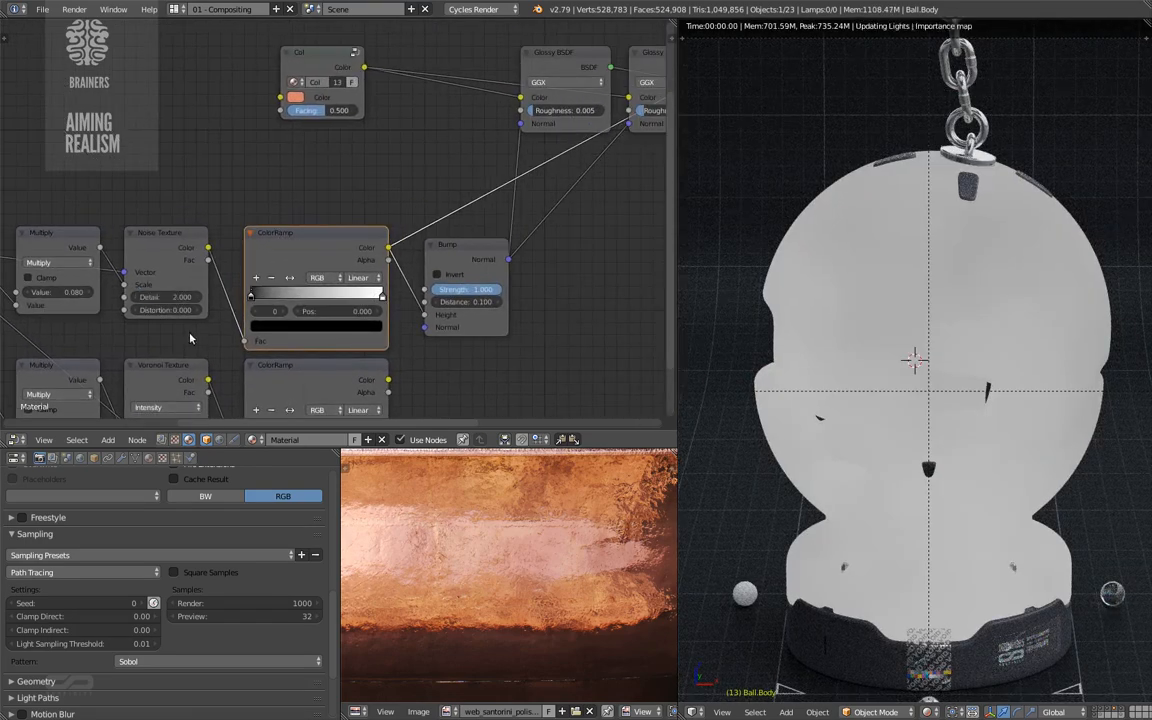
pyautogui.scroll(-2, 520, 160)
pyautogui.moveTo(520, 160); pyautogui.dragTo(360, 196, button='middle')
pyautogui.keyDown('ctrl'); pyautogui.keyDown('shift'); pyautogui.click(520, 172); pyautogui.keyUp('shift'); pyautogui.keyUp('ctrl')
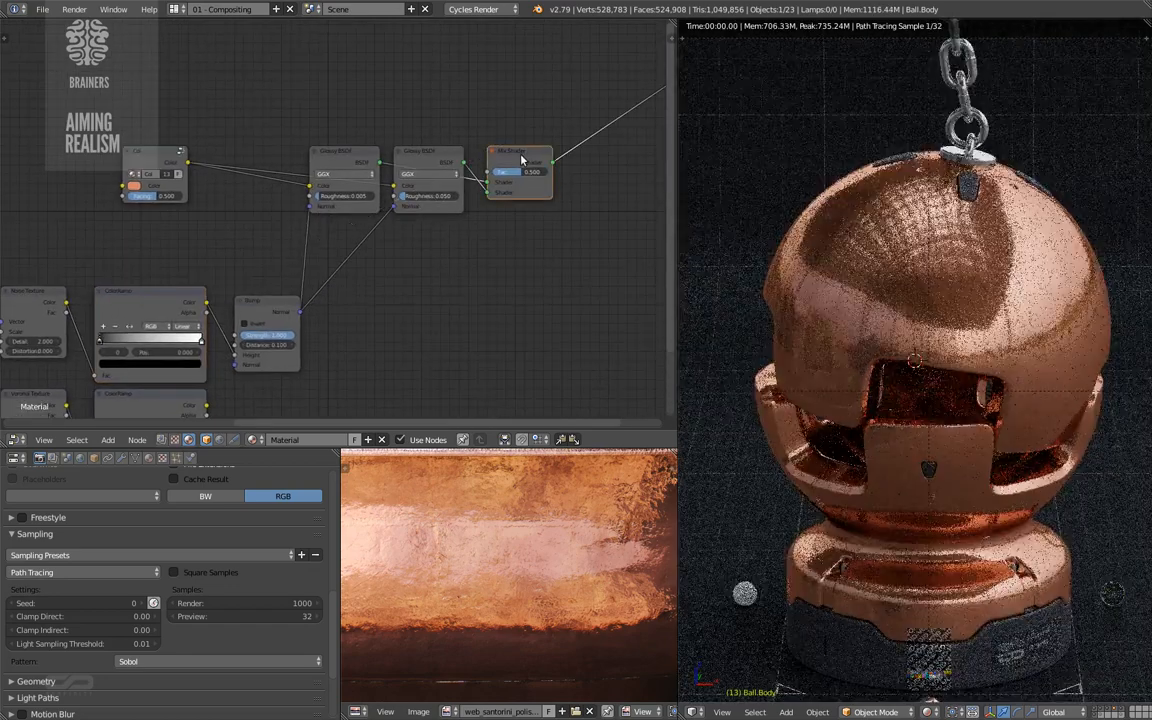
# - Return the Detail of the Noise Texture that drives the bump to 3
pyautogui.moveTo(222, 264); pyautogui.dragTo(345, 217, button='middle')
pyautogui.moveTo(201, 289); pyautogui.dragTo(312, 241, button='middle')
pyautogui.scroll(2, 262, 246)
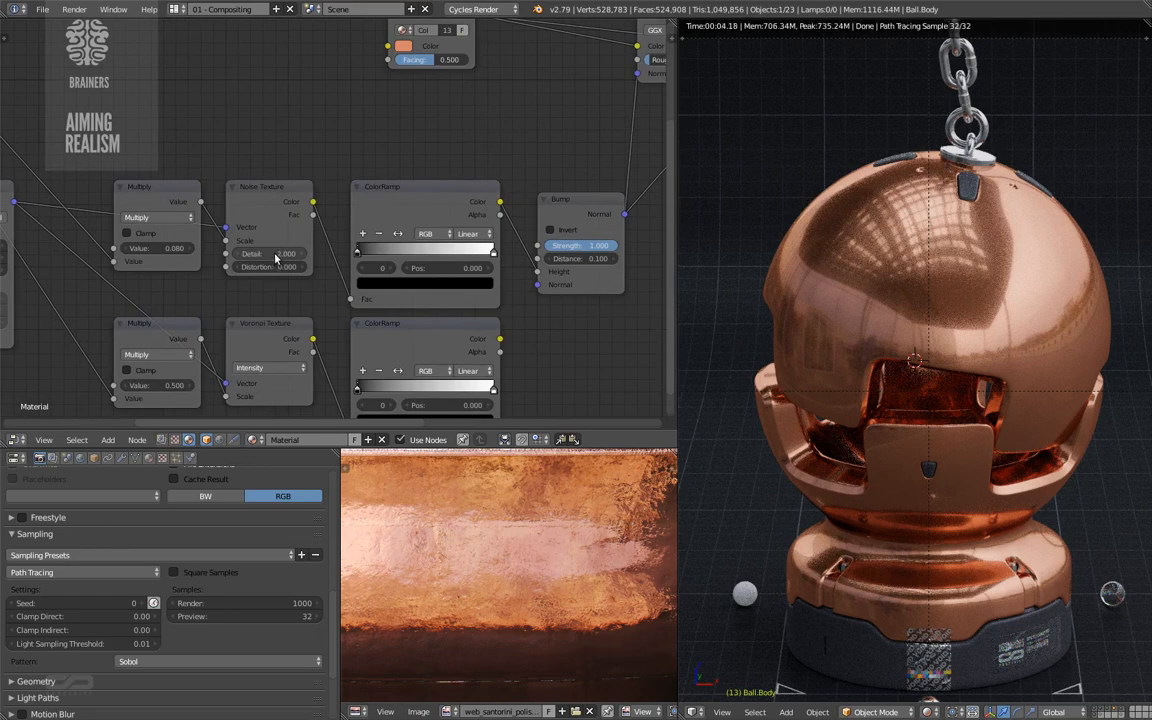
pyautogui.doubleClick(274, 256)
pyautogui.write('3')
pyautogui.press('Return')
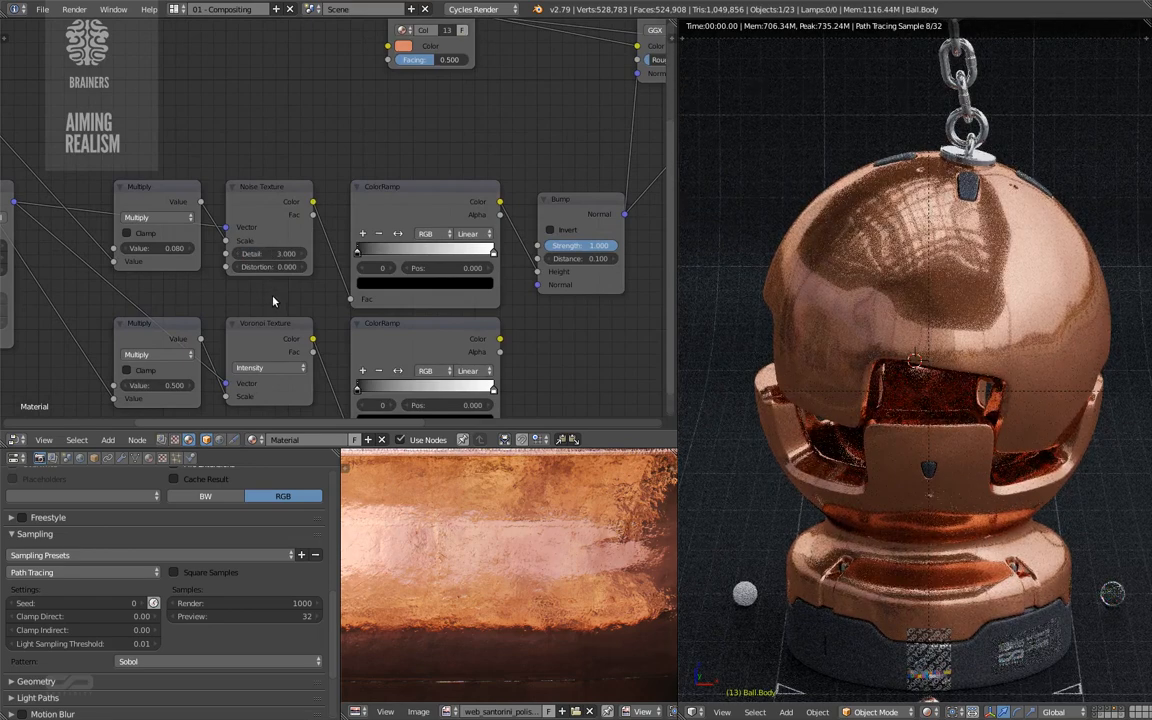
# - Show the extra lights' layer as well and compare the copper with the Bump node muted and unmuted
pyautogui.keyDown('shift'); pyautogui.click(1107, 709); pyautogui.keyUp('shift')
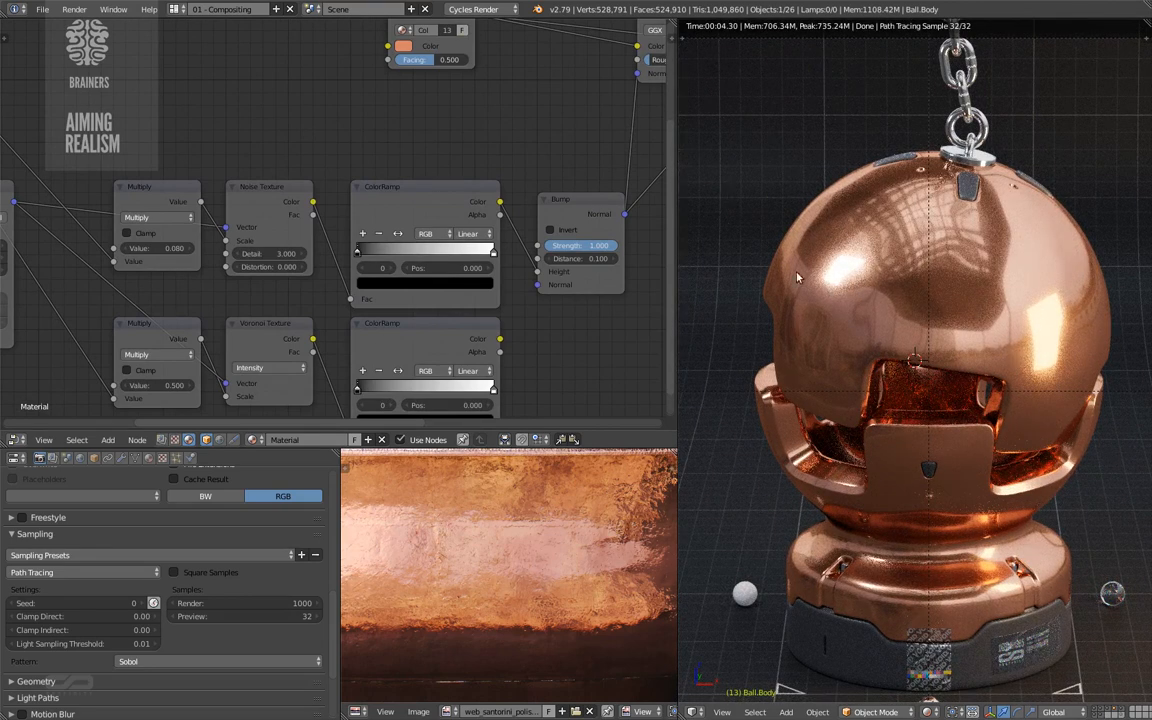
pyautogui.moveTo(586, 162); pyautogui.dragTo(296, 309, button='middle')
pyautogui.click(303, 355)
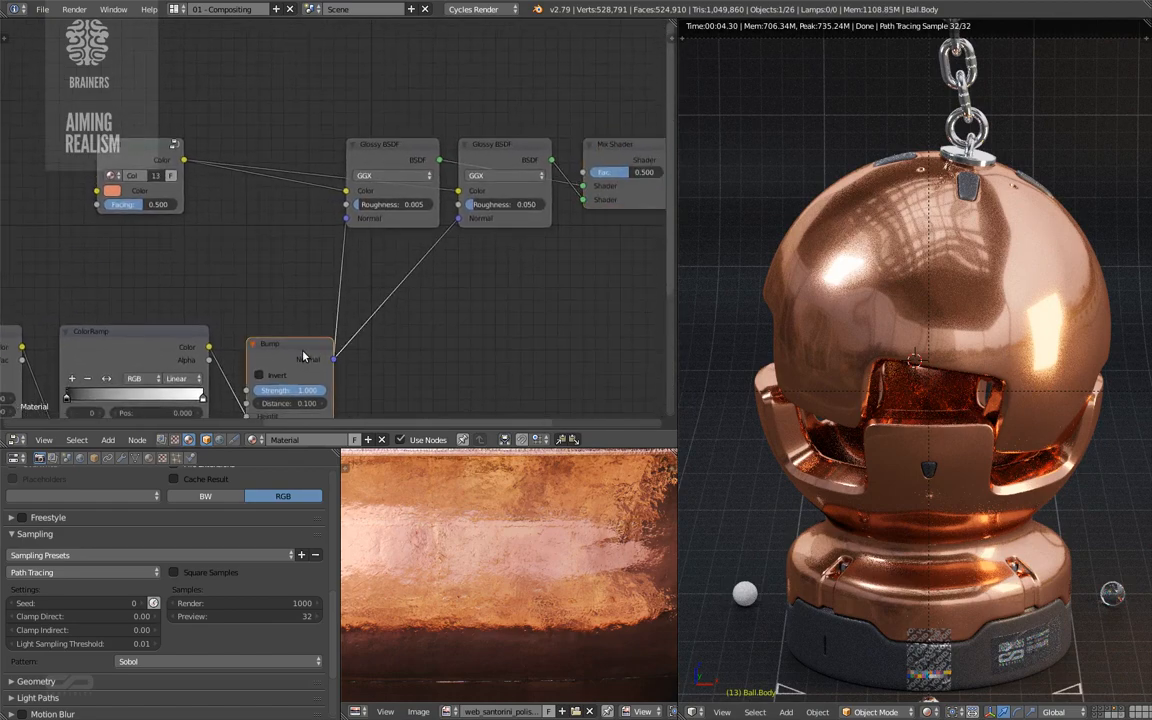
pyautogui.press('m')
pyautogui.press('m')
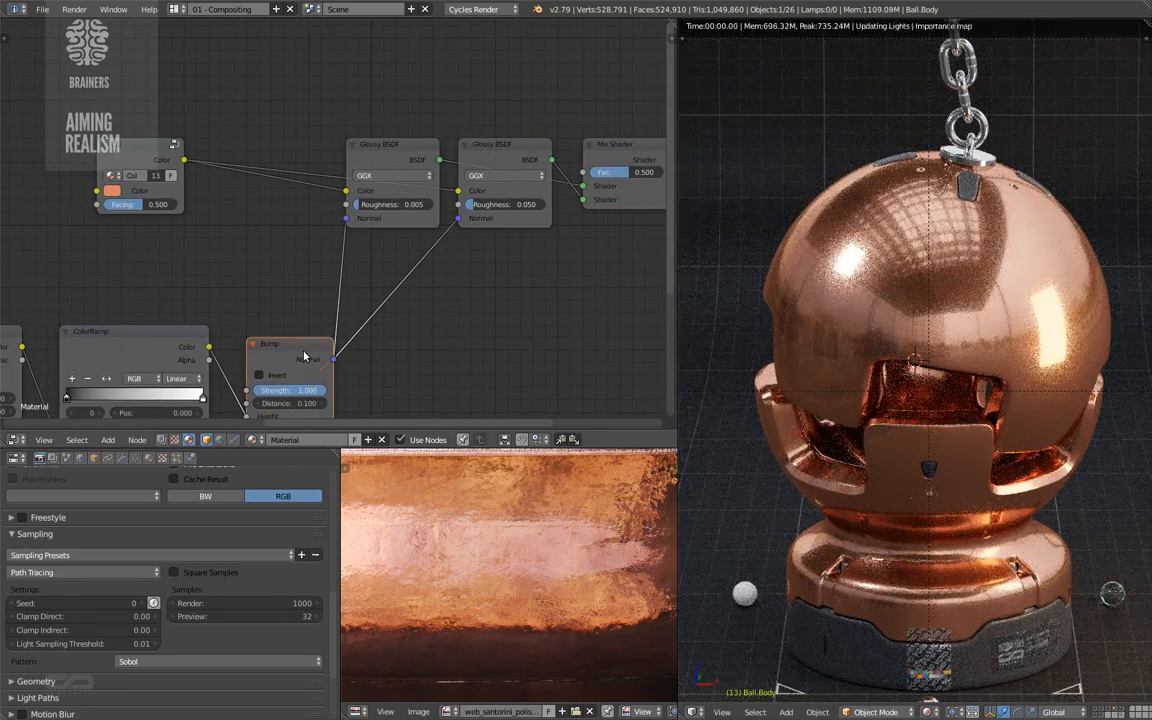
pyautogui.press('m')
pyautogui.press('m')
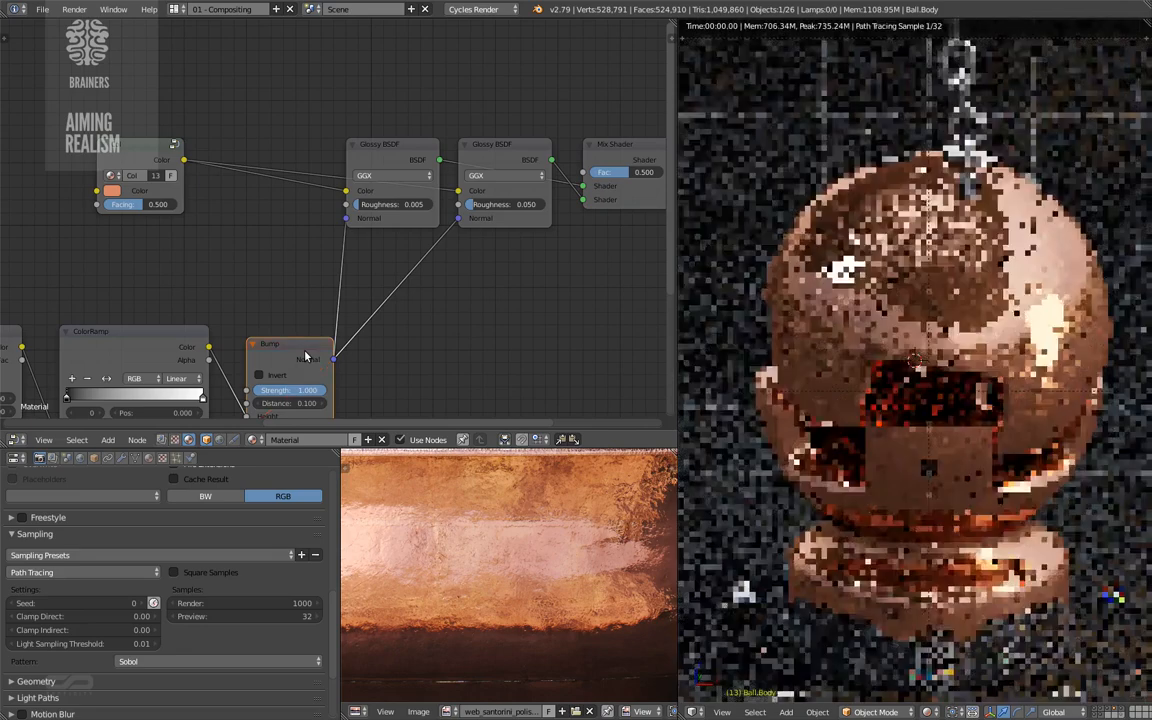
# - Assign the existing AR_M_Tex material to the Ball.Body object in place of the copper material
pyautogui.moveTo(303, 355); pyautogui.dragTo(367, 287, button='middle')
pyautogui.scroll(-3, 334, 247)
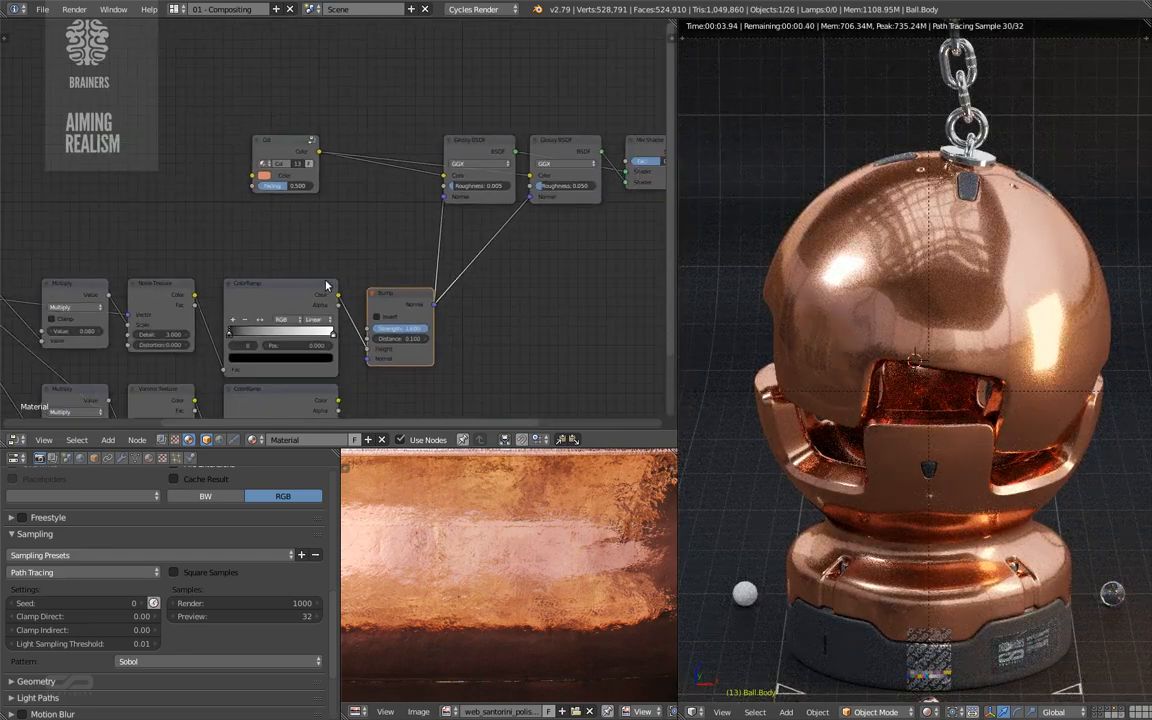
pyautogui.moveTo(279, 365); pyautogui.dragTo(276, 324, button='middle')
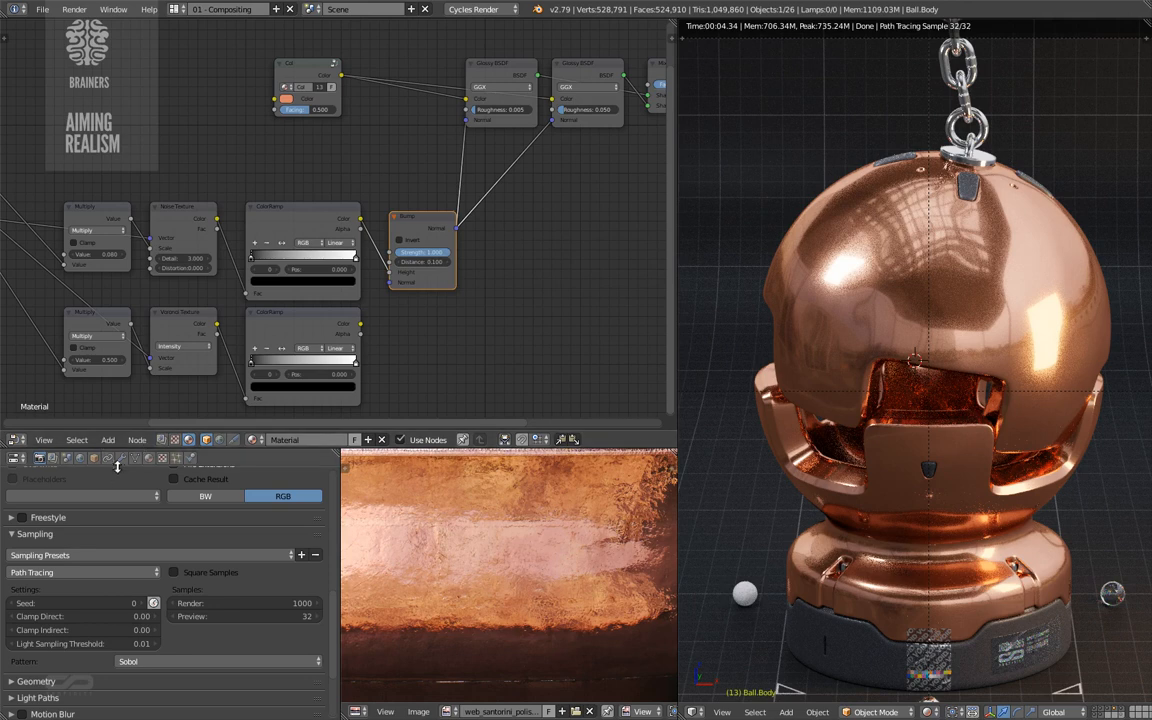
pyautogui.click(148, 458)
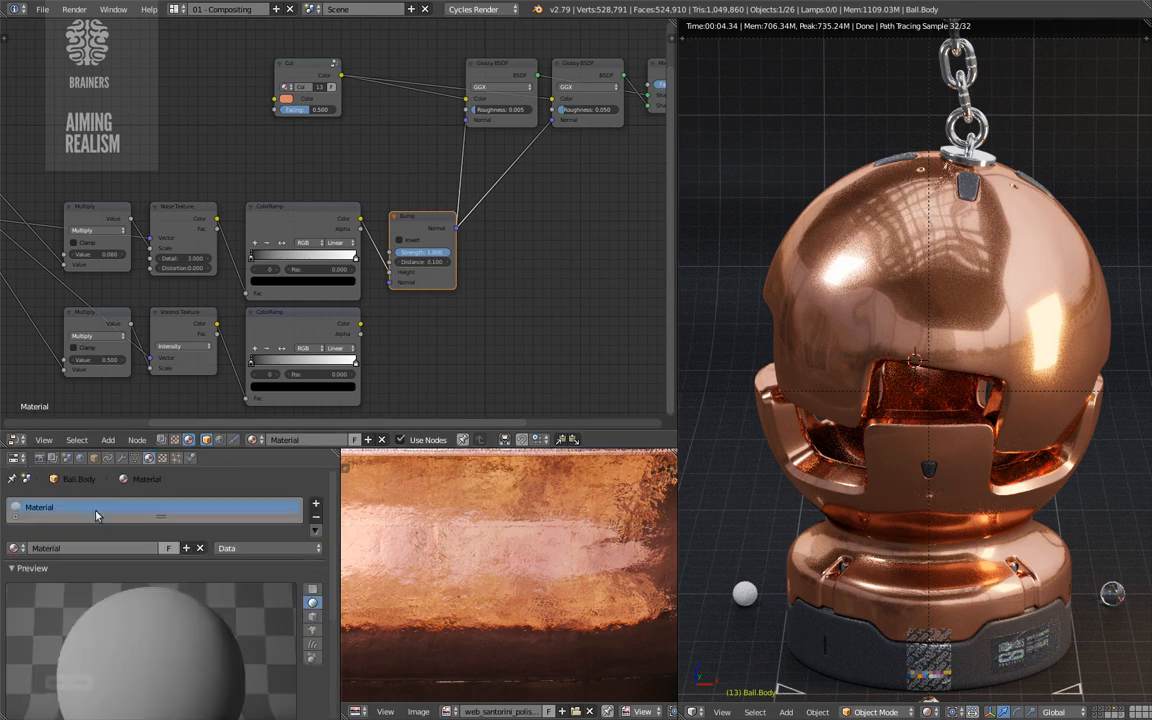
pyautogui.click(14, 548)
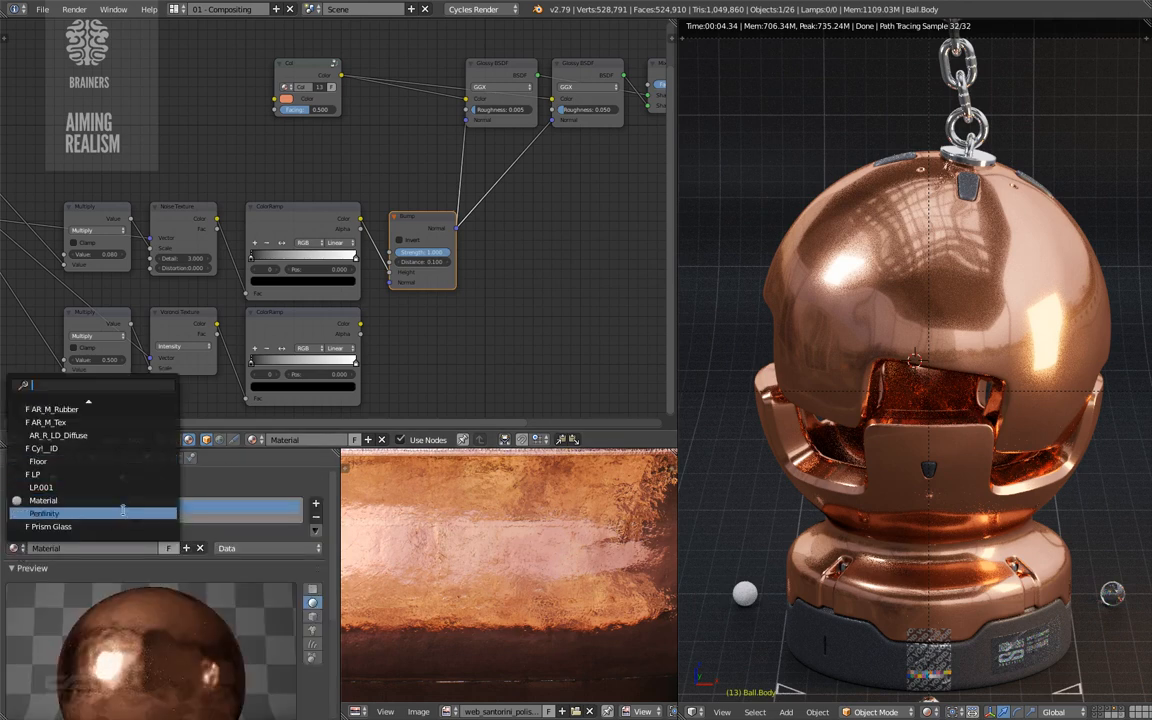
pyautogui.press('Down')
pyautogui.press('Up')
pyautogui.press('Up')
pyautogui.press('Up')
pyautogui.press('Up')
pyautogui.press('Up')
pyautogui.press('Up')
pyautogui.press('Up')
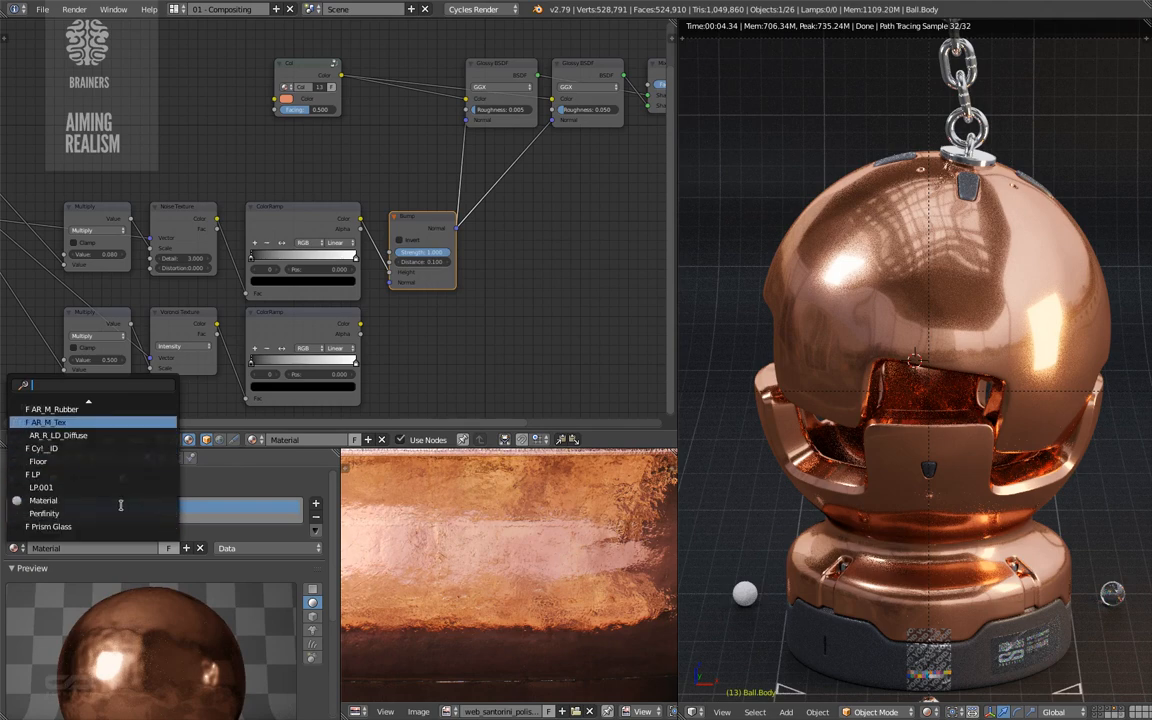
pyautogui.click(125, 423)
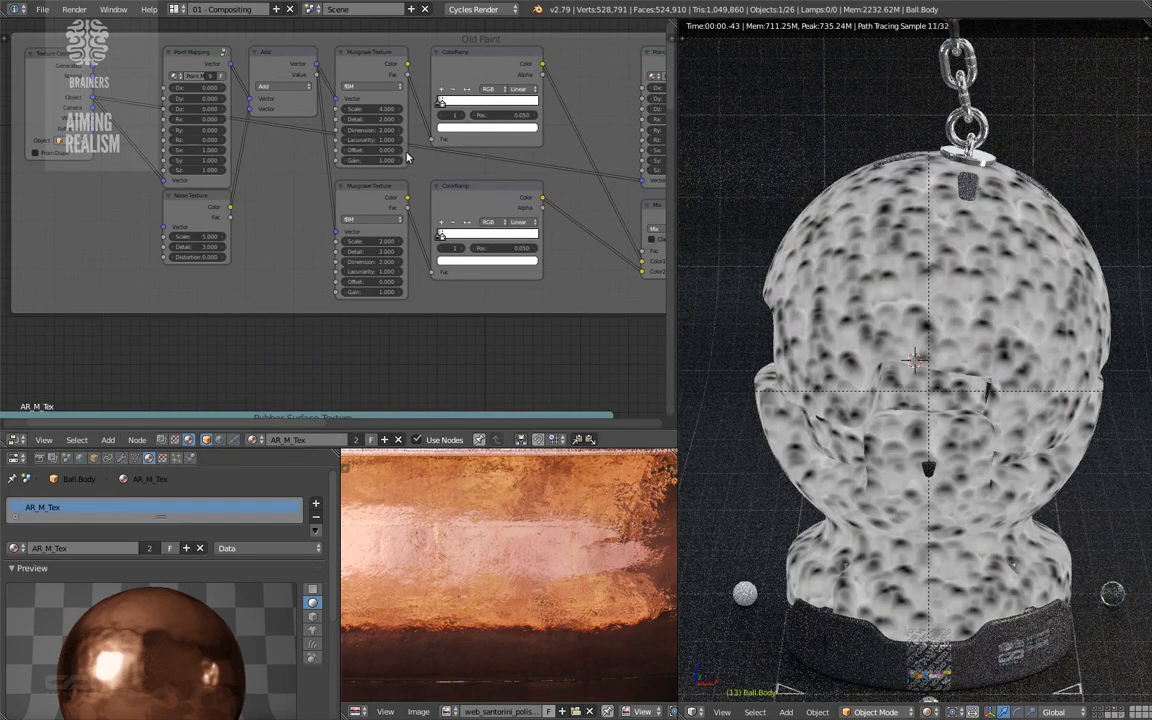
# - Preview the output of the Mix node that ends the Old Paint texture group on the ball
pyautogui.moveTo(411, 144); pyautogui.dragTo(243, 312, button='middle')
pyautogui.moveTo(472, 192); pyautogui.dragTo(142, 144, button='middle')
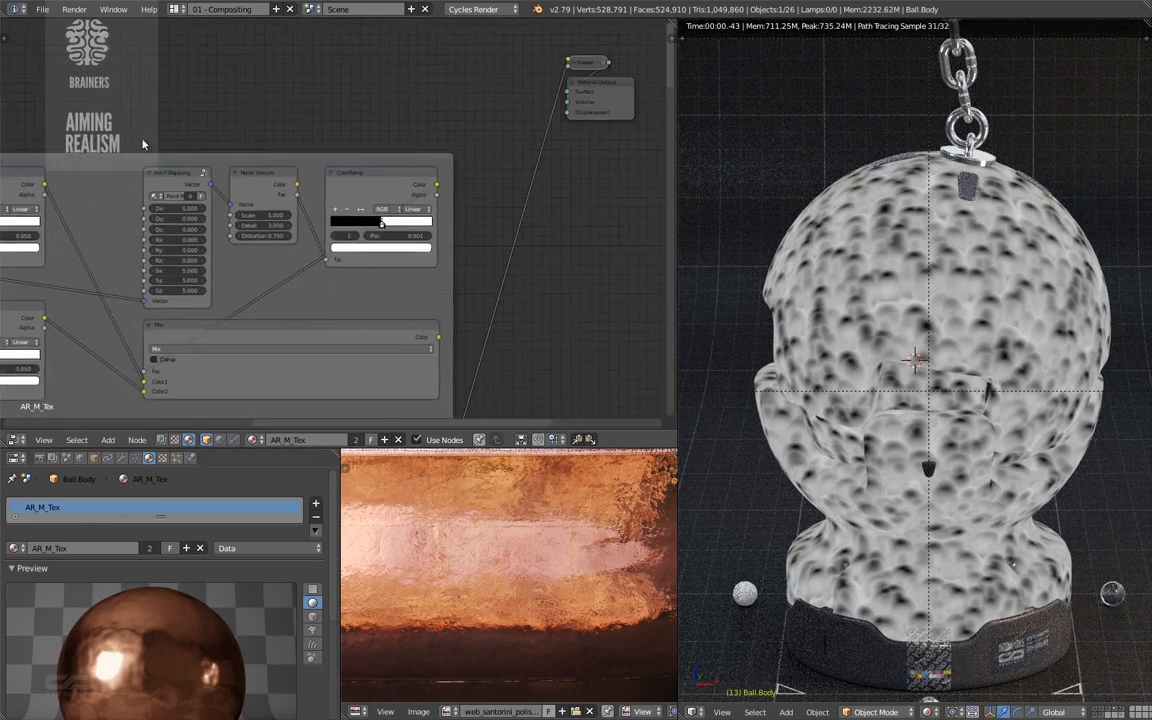
pyautogui.scroll(-5, 319, 190)
pyautogui.keyDown('ctrl'); pyautogui.keyDown('shift'); pyautogui.click(351, 289); pyautogui.keyUp('shift'); pyautogui.keyUp('ctrl')
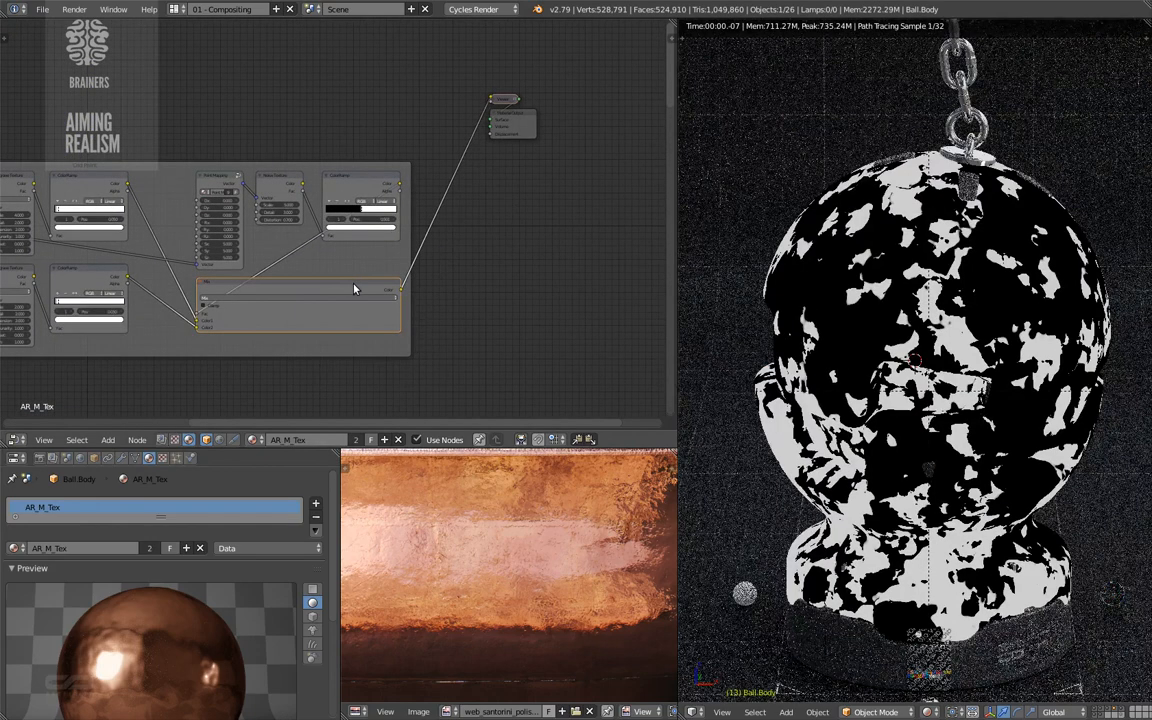
# - Preview the final node of the teal Rubber Surface Texture frame on the ball
pyautogui.scroll(-3, 420, 212)
pyautogui.moveTo(423, 210); pyautogui.dragTo(508, 143, button='middle')
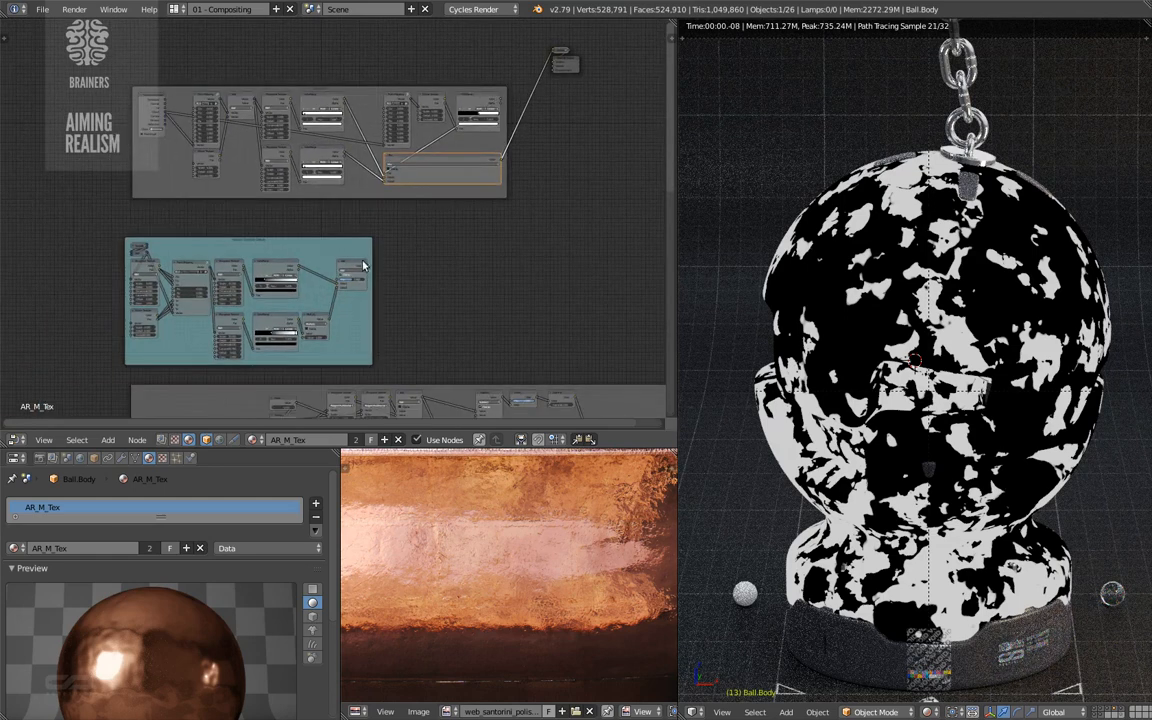
pyautogui.keyDown('ctrl'); pyautogui.keyDown('shift'); pyautogui.click(361, 266); pyautogui.keyUp('shift'); pyautogui.keyUp('ctrl')
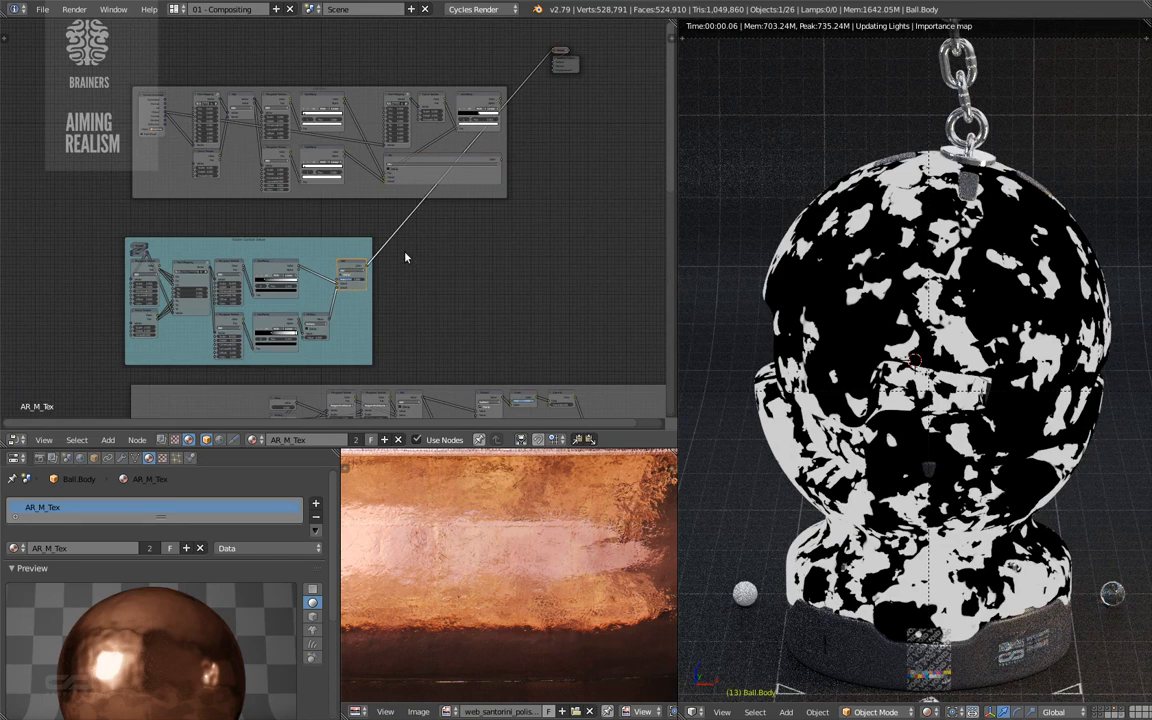
# - Preview the final node of the large grey frame below the rubber texture on the ball
pyautogui.moveTo(520, 383); pyautogui.dragTo(401, 262, button='middle')
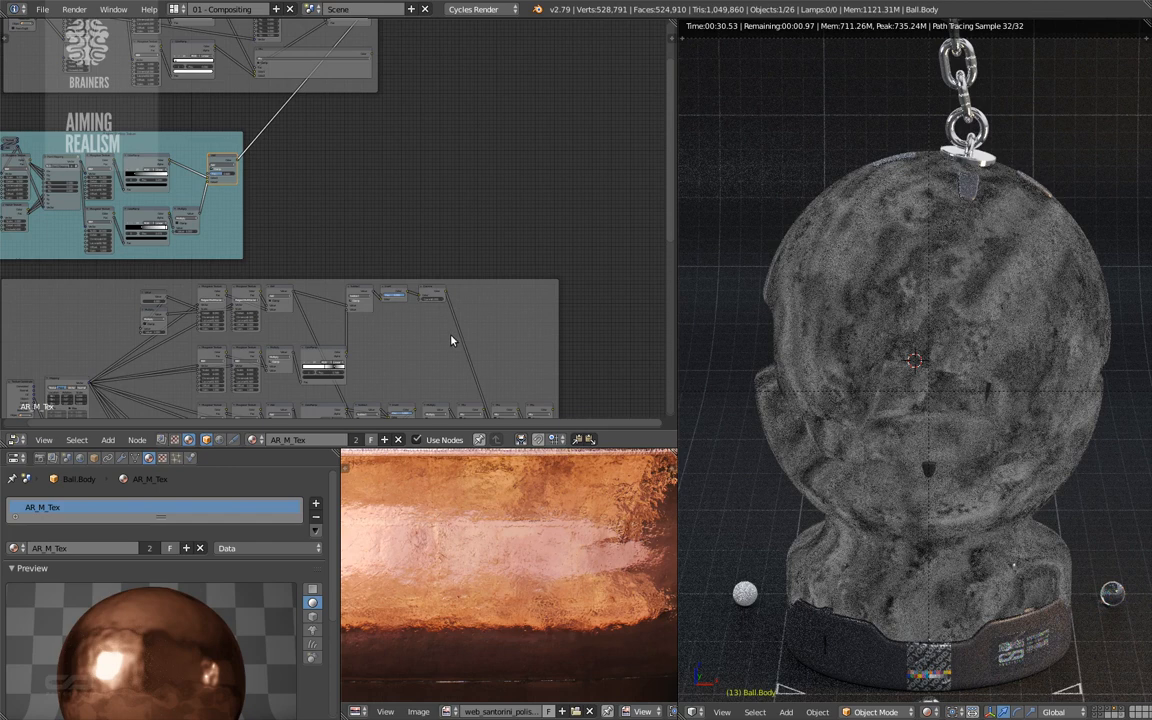
pyautogui.moveTo(464, 426); pyautogui.dragTo(448, 315, button='middle')
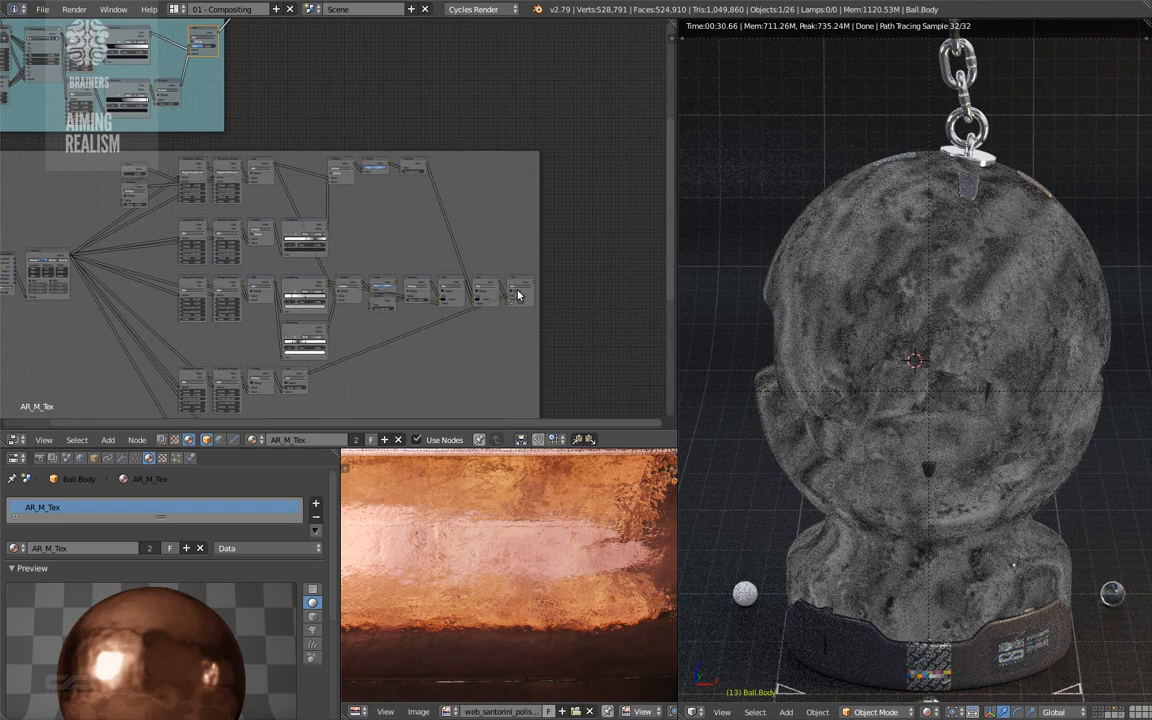
pyautogui.rightClick(516, 288)
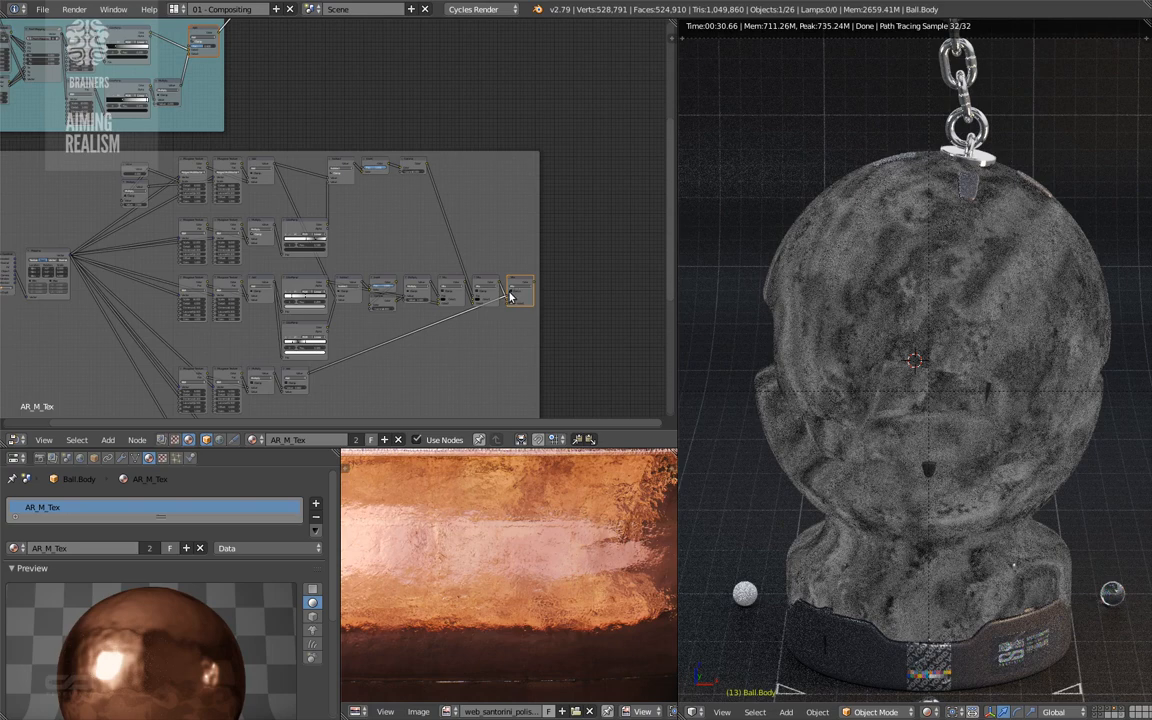
pyautogui.keyDown('ctrl'); pyautogui.keyDown('shift'); pyautogui.click(509, 296); pyautogui.keyUp('shift'); pyautogui.keyUp('ctrl')
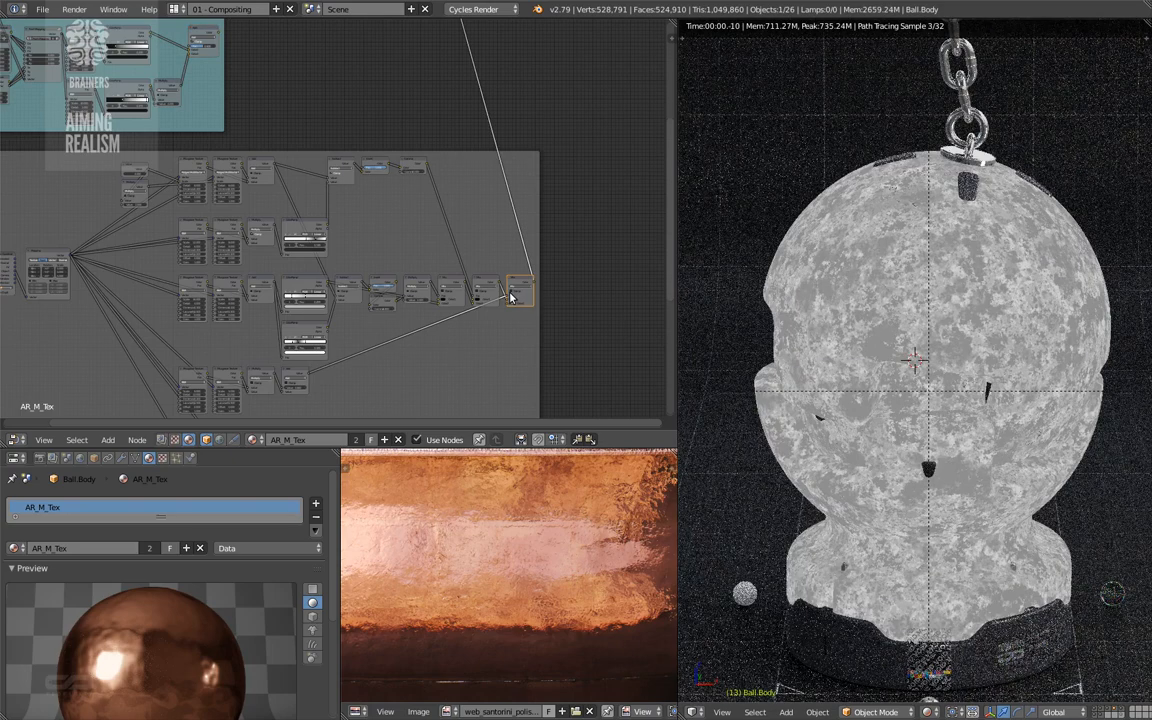